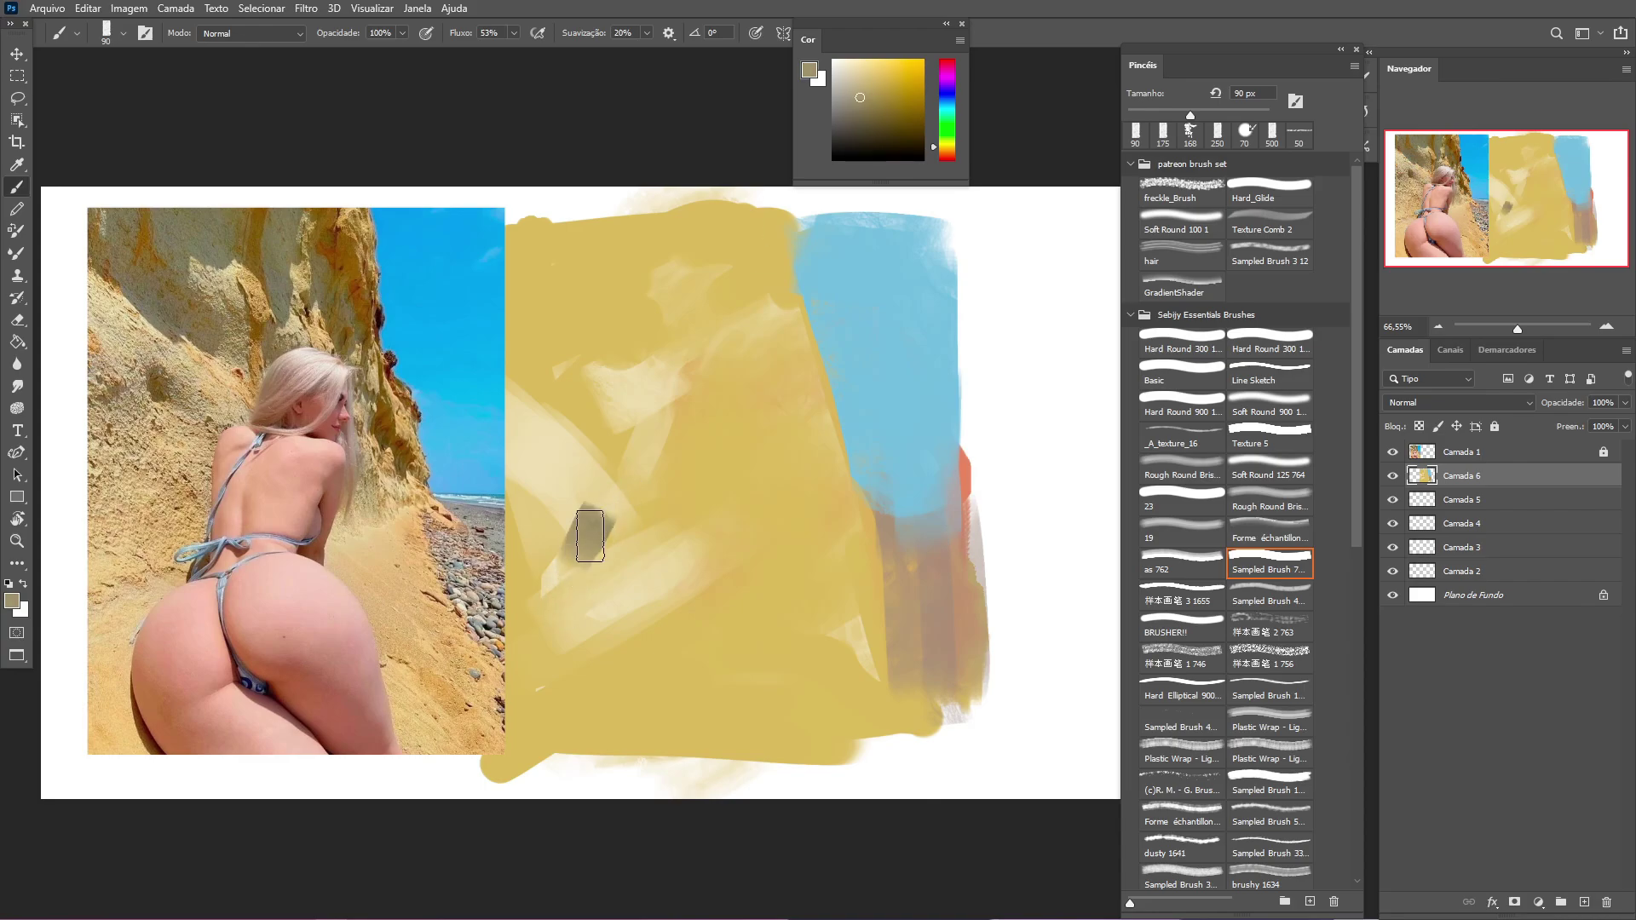
# Step: Dab light orange into the ochre near the sand's lower edge beside the brown shore, using a 168 px textured brush
pyautogui.keyDown('alt'); pyautogui.click(606, 523); pyautogui.keyUp('alt')
pyautogui.press('.')
pyautogui.press('.')
pyautogui.press('.')
pyautogui.press('.')
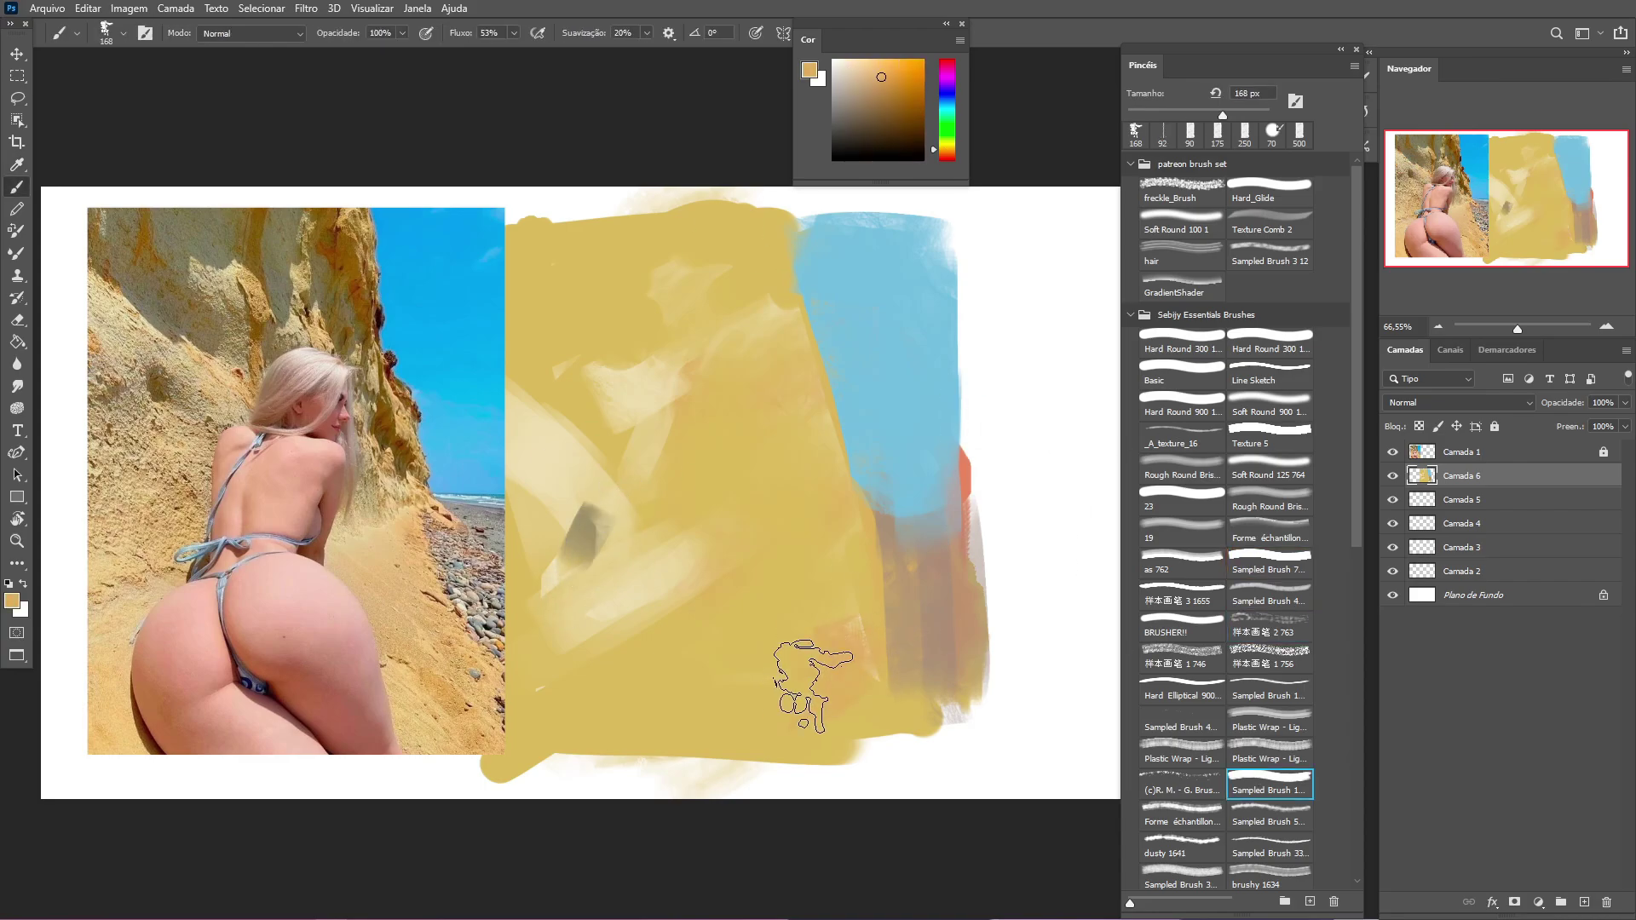
# Step: Blend the ochre sand into the brown shore at the cliff's base with the Mixer Brush
pyautogui.hotkey('shift', 'b')
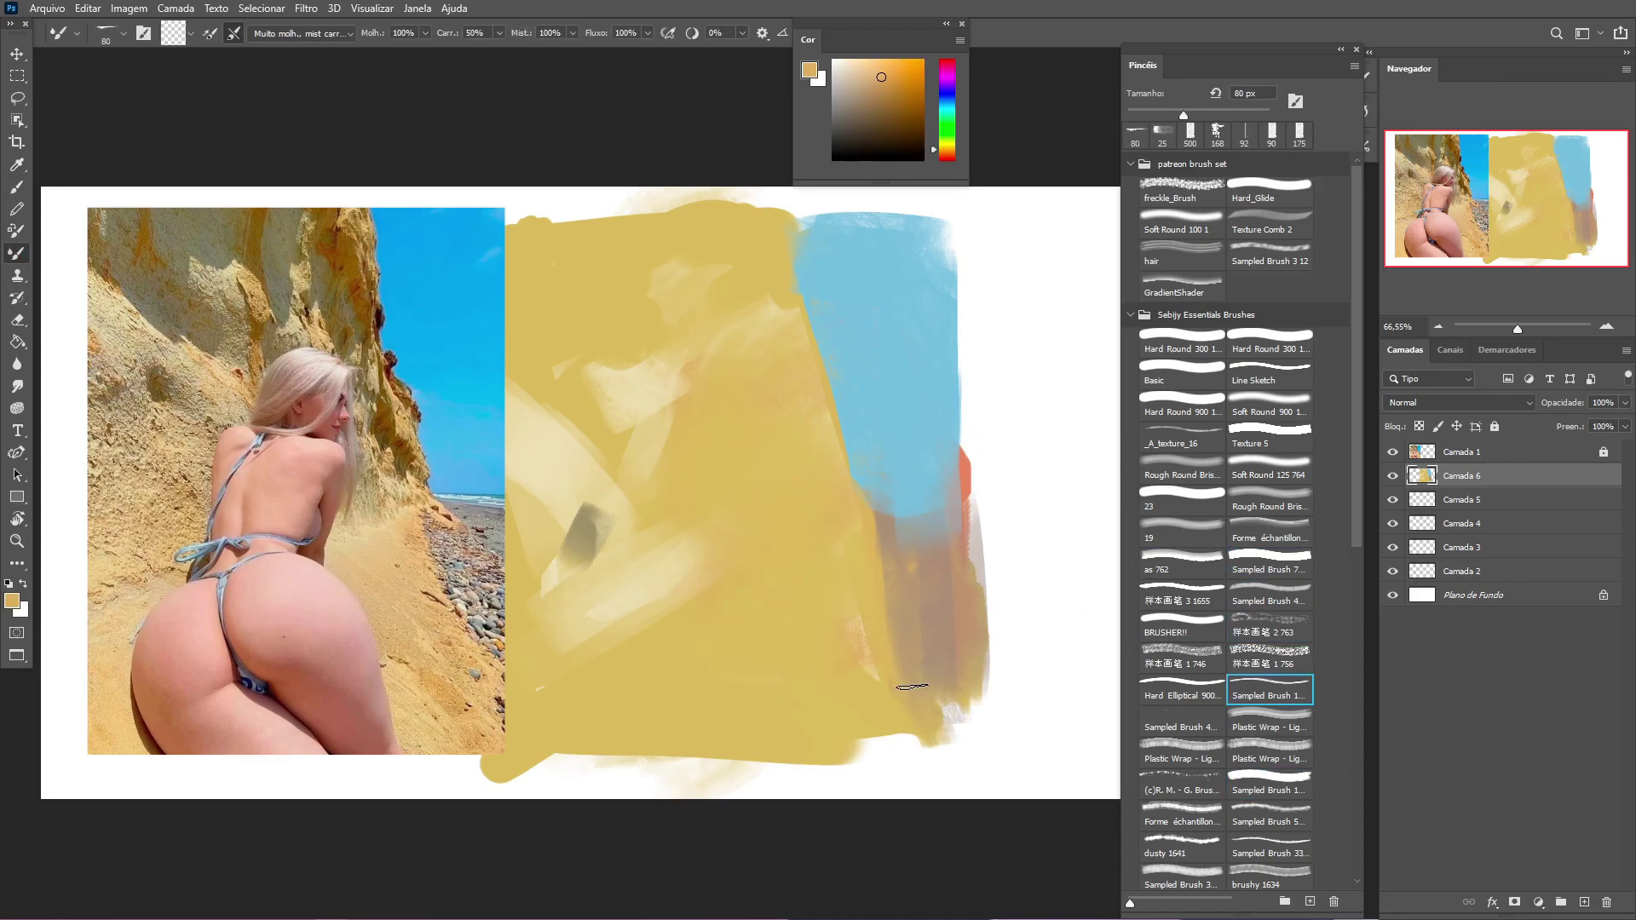
pyautogui.press('.')
pyautogui.press('.')
pyautogui.press('.')
pyautogui.press('.')
pyautogui.press('.')
pyautogui.press('.')
pyautogui.press('.')
pyautogui.press('.')
pyautogui.press('.')
pyautogui.press('.')
pyautogui.press('.')
pyautogui.press('.')
pyautogui.hotkey('shift', 'b')
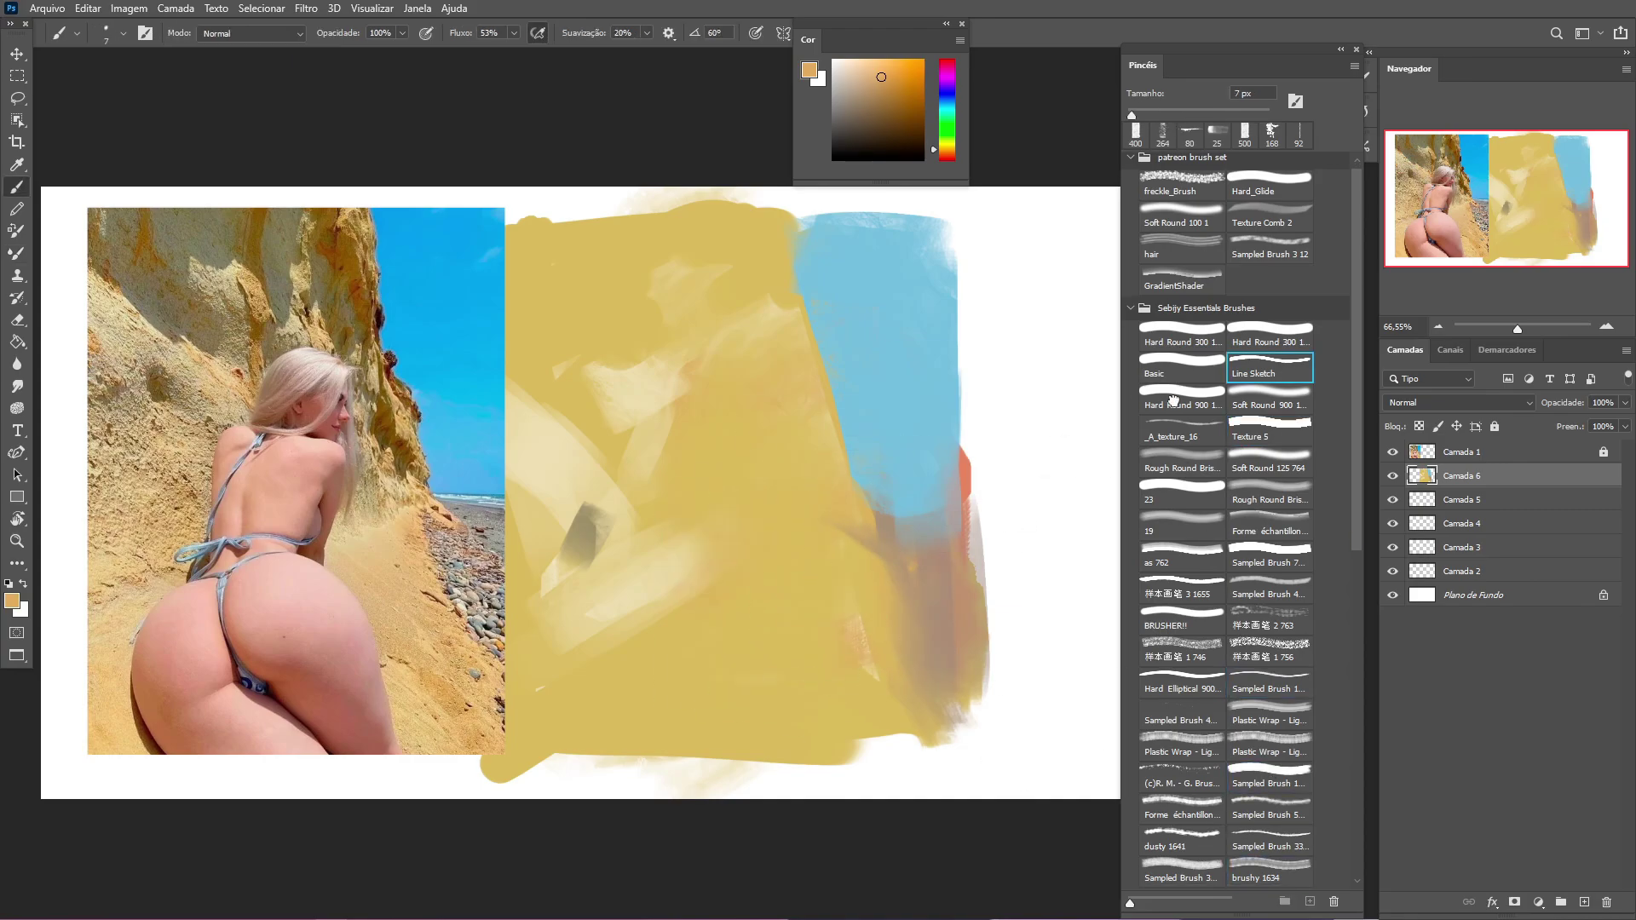
# Step: Add soft orange strokes to the cliff face along the sky edge, trying Line Sketch and a 200 px textured brush
pyautogui.click(1262, 365)
pyautogui.press('.')
pyautogui.press('.')
pyautogui.press('.')
pyautogui.press('.')
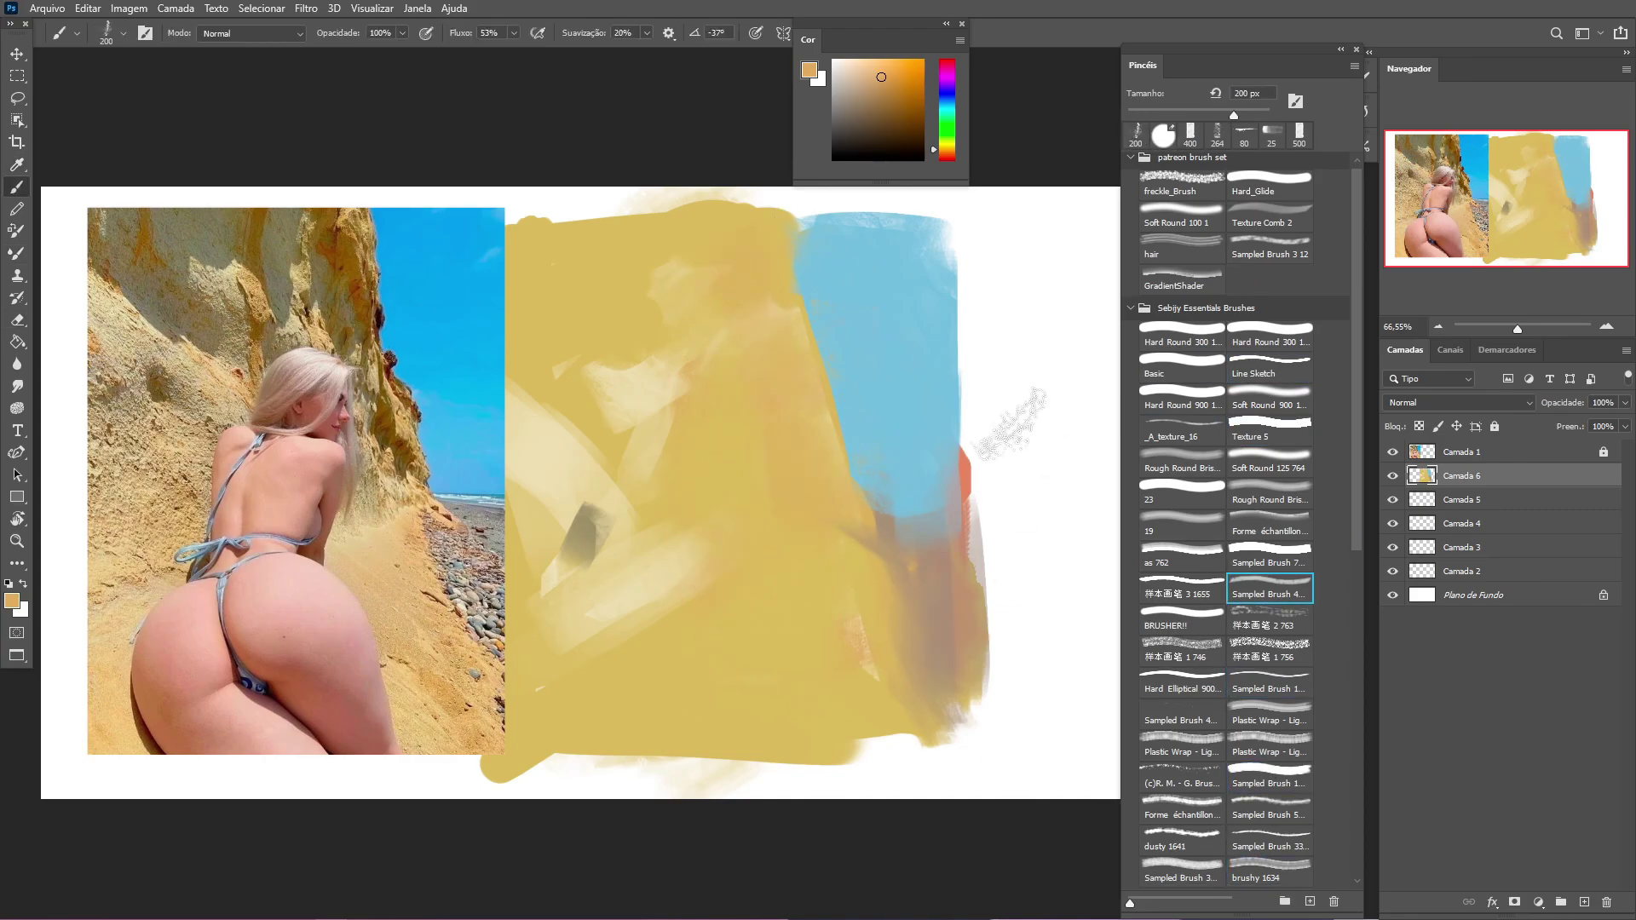
# Step: Sample the sky blue and add light textured strokes in the sky and along the cliff edge with the Texture 5 brush
pyautogui.keyDown('alt'); pyautogui.click(832, 347); pyautogui.keyUp('alt')
pyautogui.moveTo(827, 328); pyautogui.dragTo(826, 396)
pyautogui.press(']')
pyautogui.press(']')
pyautogui.press(']')
pyautogui.press(']')
pyautogui.press(']')
pyautogui.press(']')
pyautogui.press(']')
pyautogui.press(']')
pyautogui.press(']')
pyautogui.press(']')
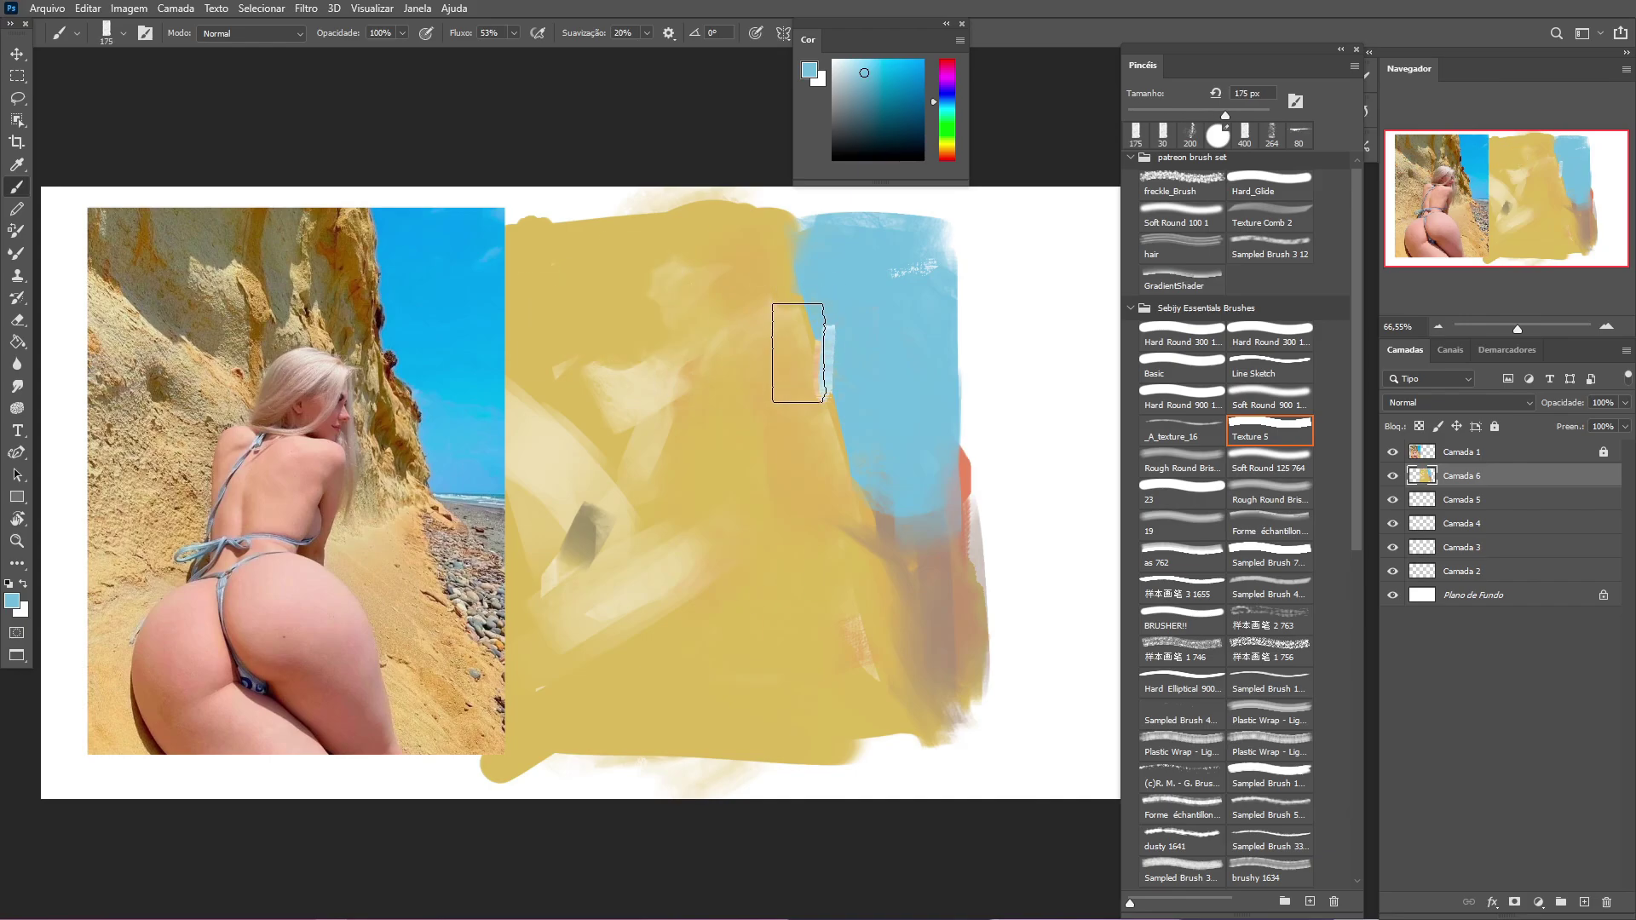
# Step: Block in the upper cliff with broad greyish-mauve strokes, including a separate patch close to the sky
pyautogui.keyDown('alt'); pyautogui.click(756, 424); pyautogui.keyUp('alt')
pyautogui.moveTo(546, 409); pyautogui.dragTo(639, 263)
pyautogui.moveTo(545, 358)
pyautogui.mouseDown()
pyautogui.moveTo(687, 249)
pyautogui.moveTo(768, 409)
pyautogui.mouseUp()
pyautogui.keyDown('alt'); pyautogui.click(766, 400); pyautogui.keyUp('alt')
pyautogui.press('.')
pyautogui.press('.')
pyautogui.press('.')
pyautogui.press('.')
pyautogui.press('.')
pyautogui.press('.')
pyautogui.press('.')
pyautogui.press('.')
pyautogui.moveTo(731, 255); pyautogui.dragTo(787, 375)
pyautogui.moveTo(537, 225)
pyautogui.mouseDown()
pyautogui.moveTo(602, 355)
pyautogui.moveTo(665, 392)
pyautogui.mouseUp()
# Step: Sample a reddish tone near the painting's outer edge and dab it on the cliff slope beside the sky with a smaller brush
pyautogui.press('[')
pyautogui.press('[')
pyautogui.press('[')
pyautogui.press('[')
pyautogui.press('[')
pyautogui.press('[')
pyautogui.keyDown('alt'); pyautogui.click(961, 542); pyautogui.keyUp('alt')
pyautogui.moveTo(840, 503); pyautogui.dragTo(784, 437)
# Step: Paint pale yellow sand highlights diagonally across the lower slope and over the dark patch, with brush sizes from 60 to 90 px
pyautogui.keyDown('alt'); pyautogui.click(784, 436); pyautogui.keyUp('alt')
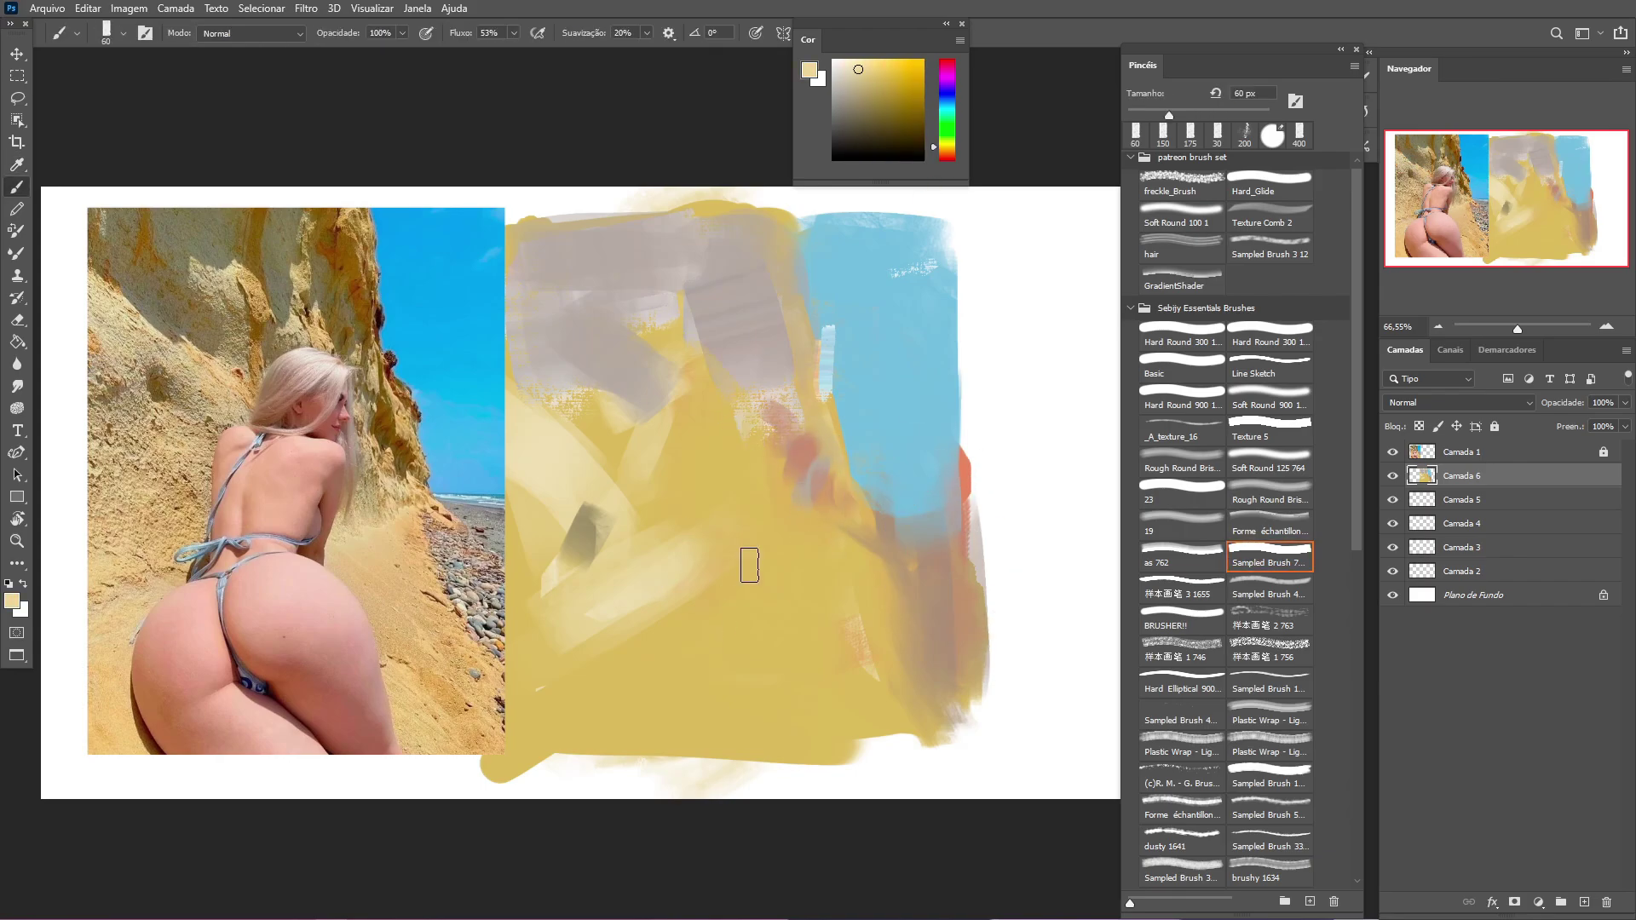
pyautogui.moveTo(749, 566)
pyautogui.mouseDown()
pyautogui.moveTo(617, 655)
pyautogui.moveTo(544, 621)
pyautogui.moveTo(548, 767)
pyautogui.mouseUp()
pyautogui.press(']')
pyautogui.press(']')
pyautogui.press(']')
pyautogui.press(']')
pyautogui.press(']')
pyautogui.press(']')
pyautogui.press(']')
pyautogui.press(']')
pyautogui.press(']')
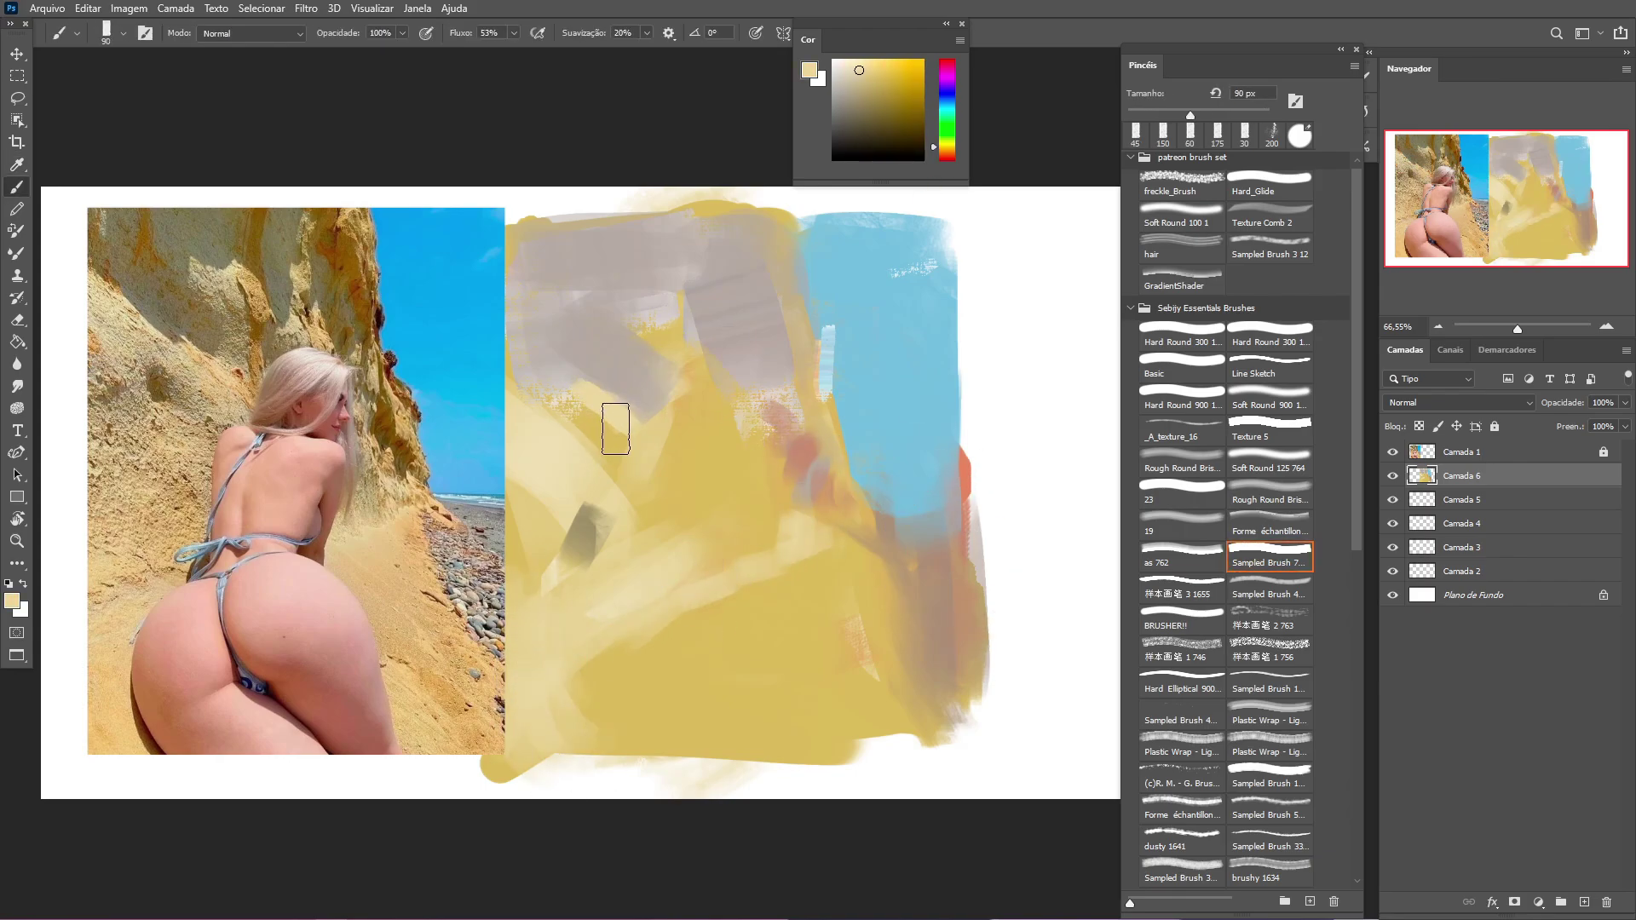
pyautogui.moveTo(614, 427)
pyautogui.mouseDown()
pyautogui.moveTo(647, 510)
pyautogui.moveTo(666, 421)
pyautogui.moveTo(729, 436)
pyautogui.moveTo(607, 471)
pyautogui.moveTo(523, 614)
pyautogui.mouseUp()
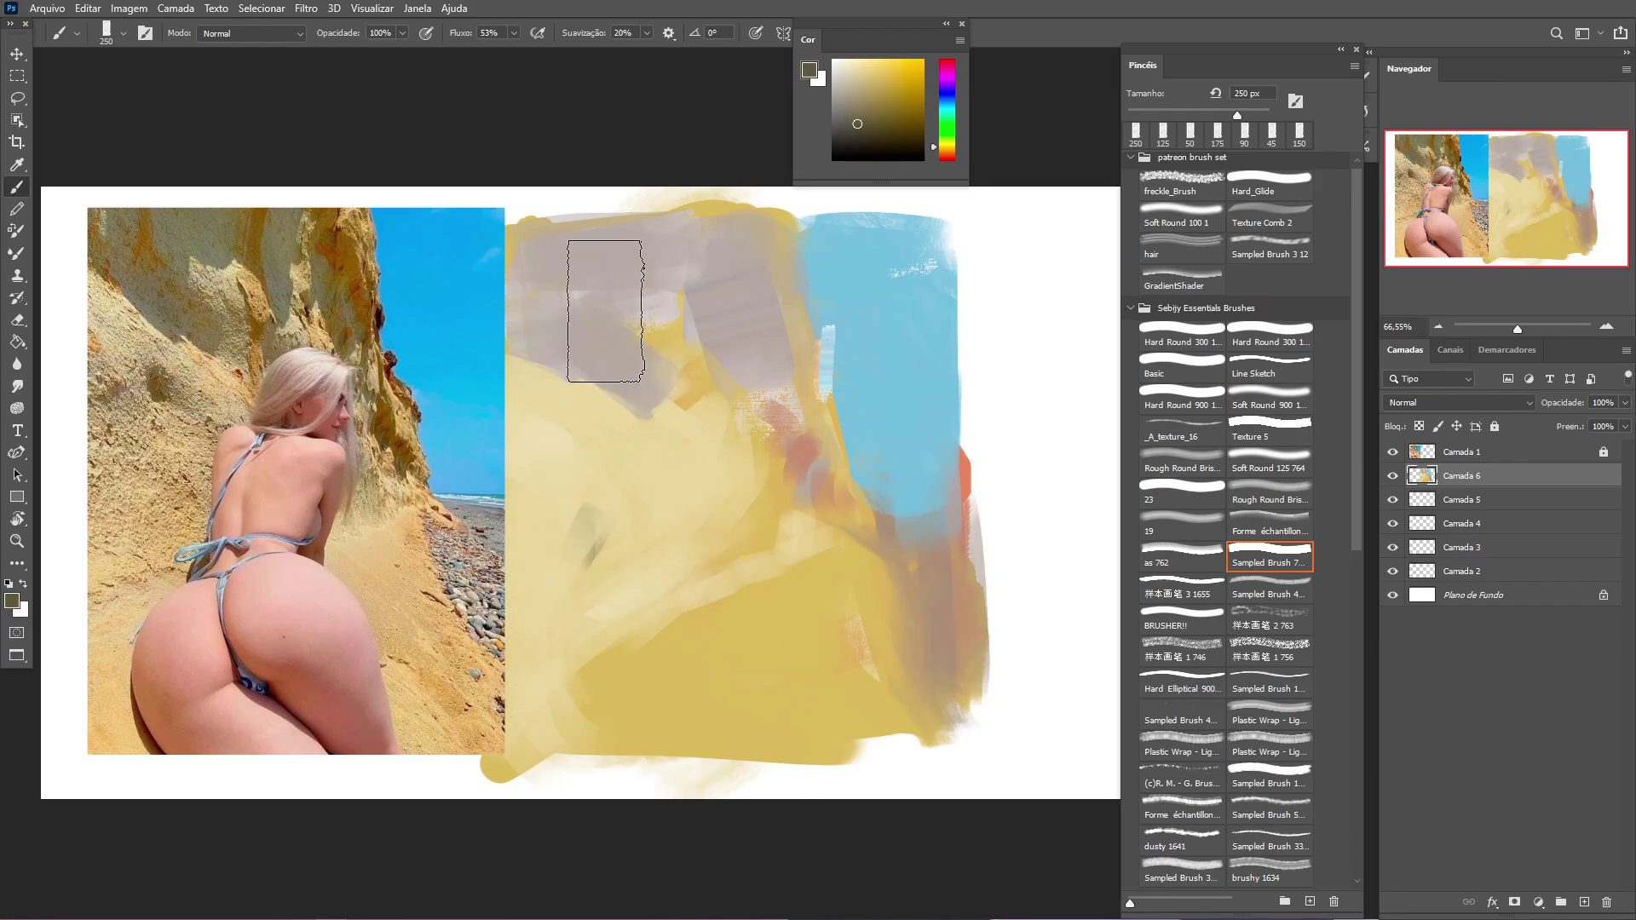
# Step: Darken the upper cliff's shadow mass with broad grey-brown strokes
pyautogui.press('[')
pyautogui.press('[')
pyautogui.press('[')
pyautogui.press('[')
pyautogui.press('[')
pyautogui.press('[')
pyautogui.keyDown('alt'); pyautogui.click(586, 340); pyautogui.keyUp('alt')
pyautogui.moveTo(586, 339)
pyautogui.mouseDown()
pyautogui.moveTo(534, 243)
pyautogui.moveTo(596, 323)
pyautogui.moveTo(556, 244)
pyautogui.moveTo(782, 287)
pyautogui.moveTo(738, 236)
pyautogui.moveTo(732, 256)
pyautogui.moveTo(529, 273)
pyautogui.mouseUp()
# Step: Lasso the jagged shape of the upper cliff's shadow and fill it with grey-brown brushwork
pyautogui.press('l')
pyautogui.moveTo(498, 356); pyautogui.dragTo(585, 368)
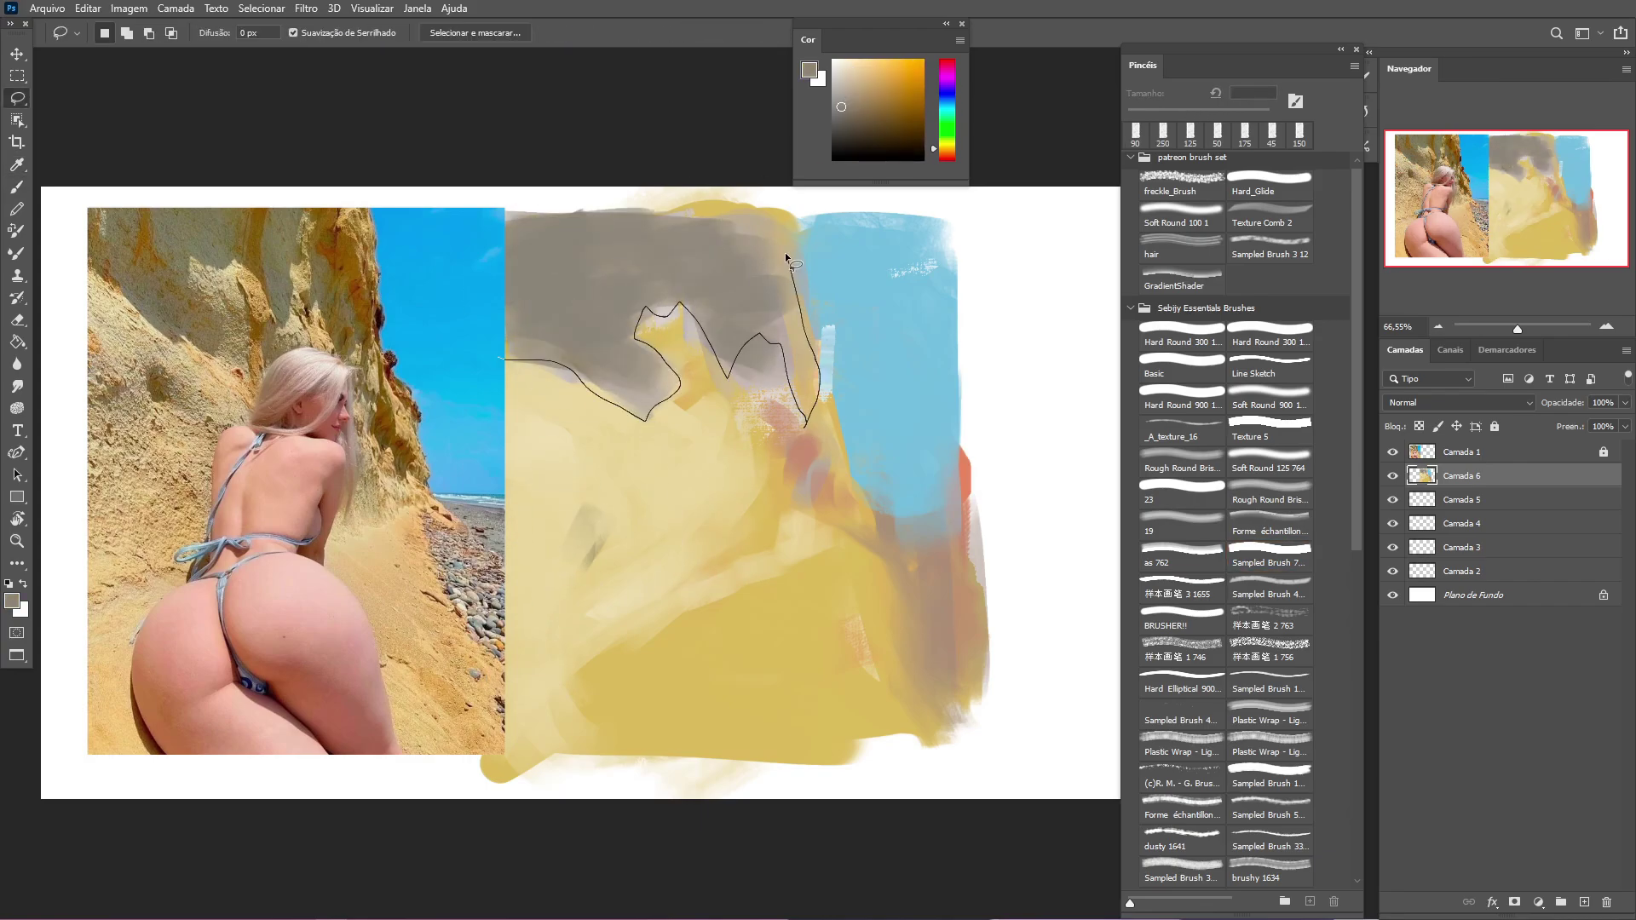
pyautogui.moveTo(788, 260); pyautogui.dragTo(791, 257)
pyautogui.press('b')
# Step: Move layer Camada 6 below Camada 2 and block in the figure's lower body on Camada 2 in pinkish beige, 400 px brush
pyautogui.moveTo(1462, 475); pyautogui.dragTo(1462, 583)
pyautogui.click(1462, 547)
pyautogui.click(856, 80)
pyautogui.moveTo(657, 622); pyautogui.dragTo(684, 666)
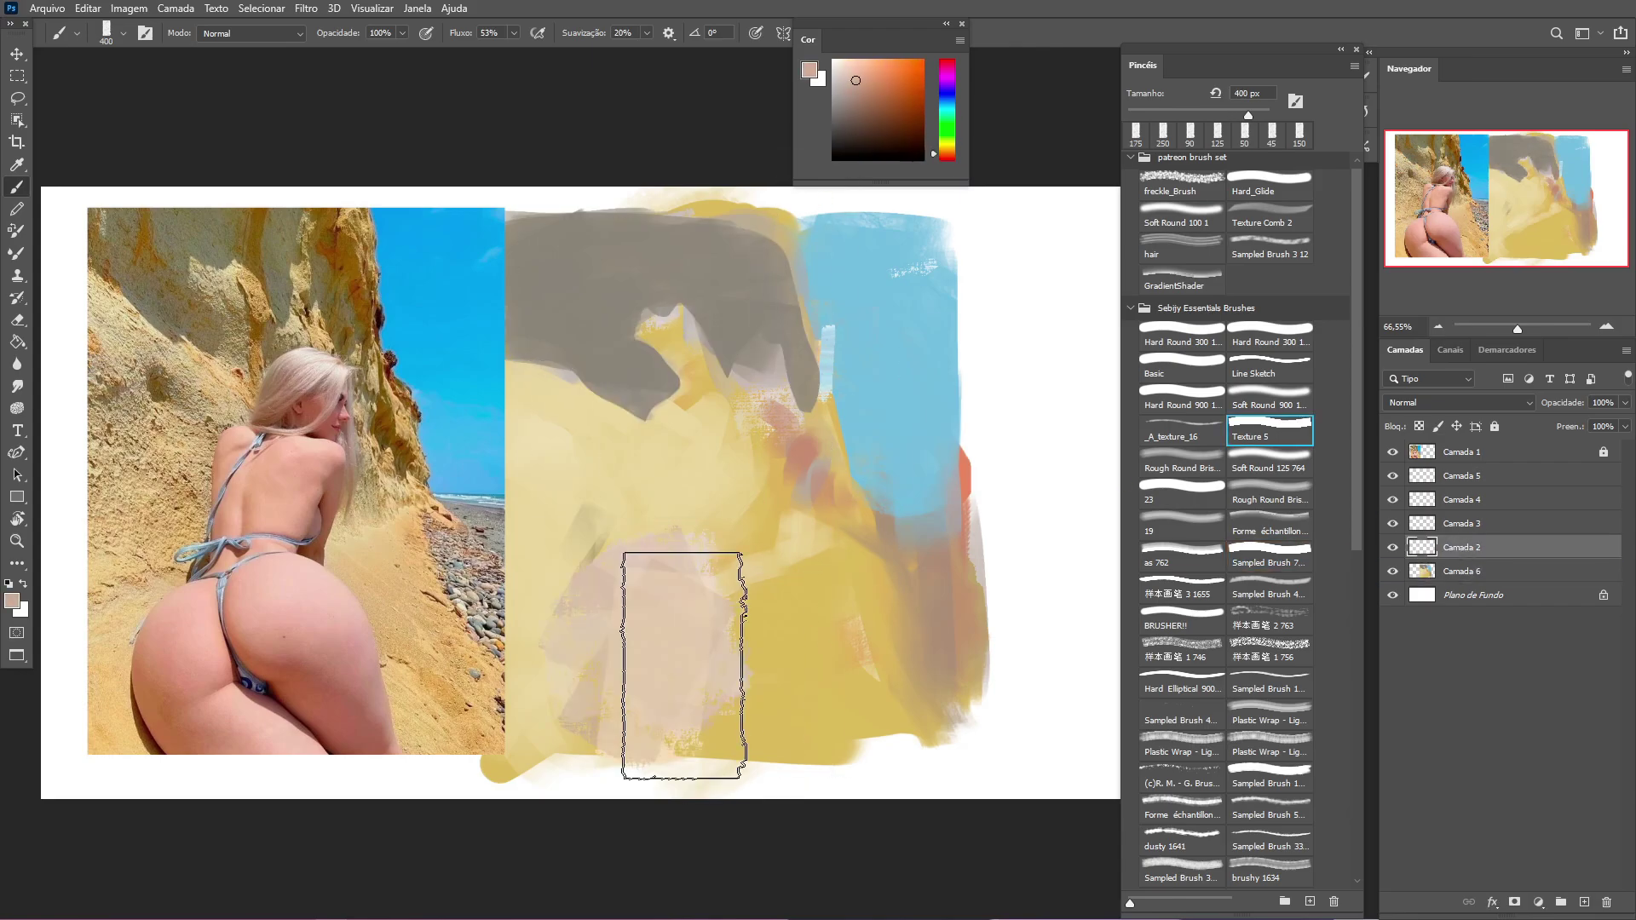
# Step: Build up the figure's hip, torso and head silhouette in pale pink with a smaller Texture 5 brush
pyautogui.press('[')
pyautogui.press('[')
pyautogui.press('[')
pyautogui.press('[')
pyautogui.press('[')
pyautogui.press('[')
pyautogui.press('[')
pyautogui.press('[')
pyautogui.press('[')
pyautogui.press('[')
pyautogui.press('[')
pyautogui.moveTo(675, 485)
pyautogui.mouseDown()
pyautogui.moveTo(736, 561)
pyautogui.moveTo(729, 632)
pyautogui.moveTo(586, 713)
pyautogui.moveTo(657, 470)
pyautogui.moveTo(725, 409)
pyautogui.moveTo(767, 421)
pyautogui.moveTo(870, 230)
pyautogui.moveTo(771, 525)
pyautogui.moveTo(798, 458)
pyautogui.moveTo(793, 343)
pyautogui.moveTo(797, 511)
pyautogui.mouseUp()
# Step: Add the dark arm shadow at 40 px and sketch the figure's contours in thin brown with the Hard Elliptical brush
pyautogui.press('[')
pyautogui.press('[')
pyautogui.keyDown('alt'); pyautogui.click(797, 512); pyautogui.keyUp('alt')
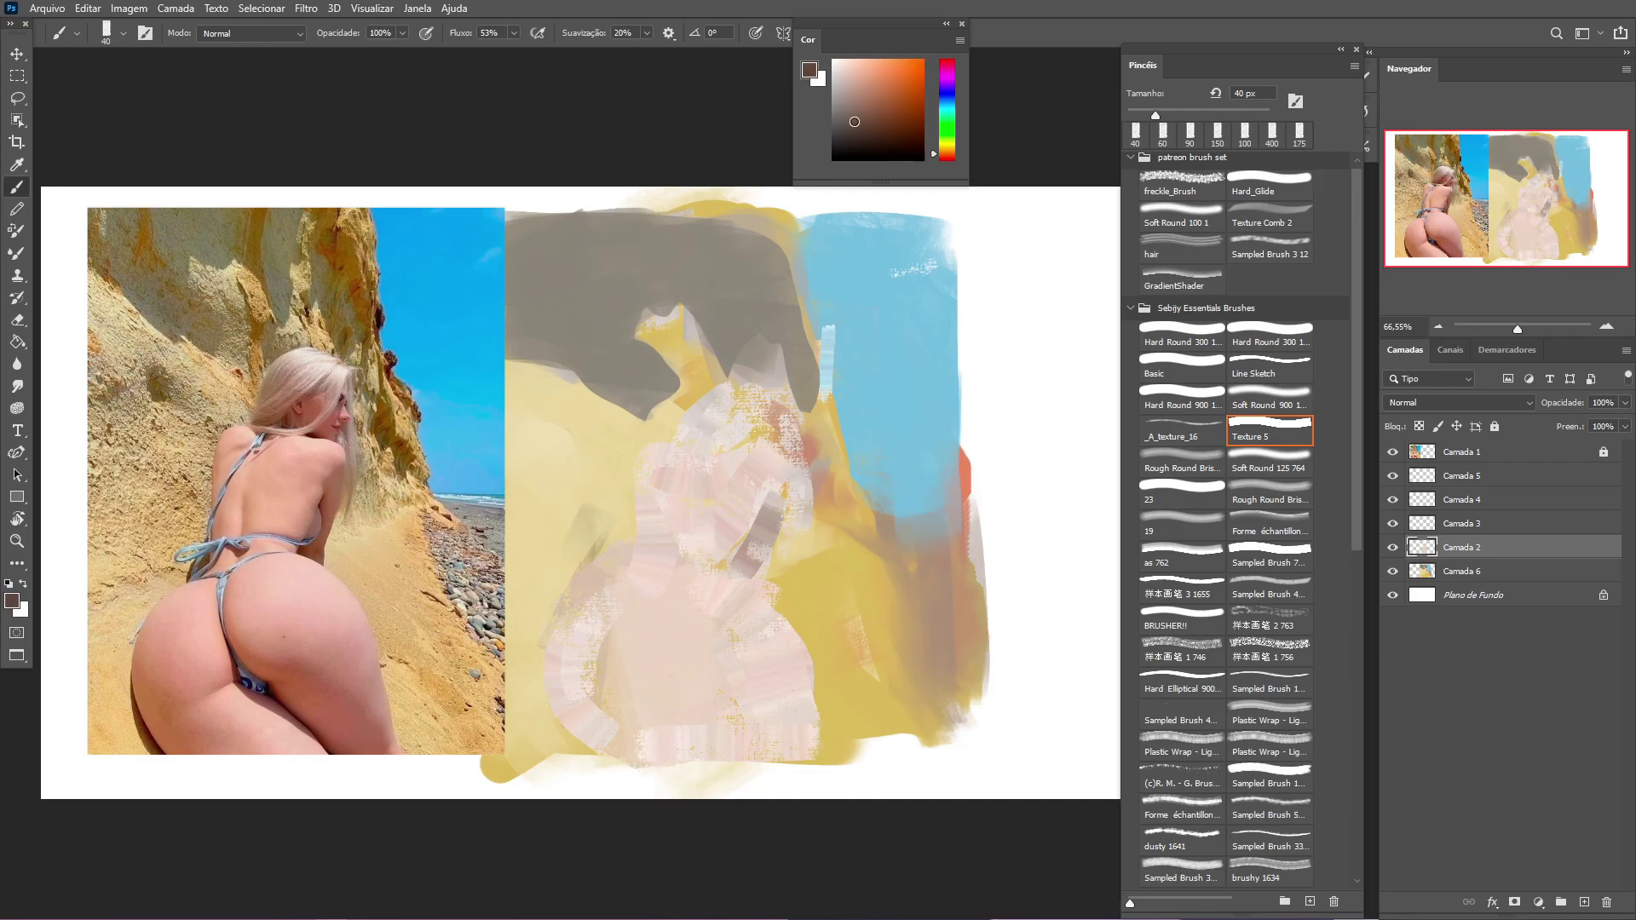
pyautogui.keyDown('alt'); pyautogui.click(792, 520); pyautogui.keyUp('alt')
pyautogui.click(1182, 688)
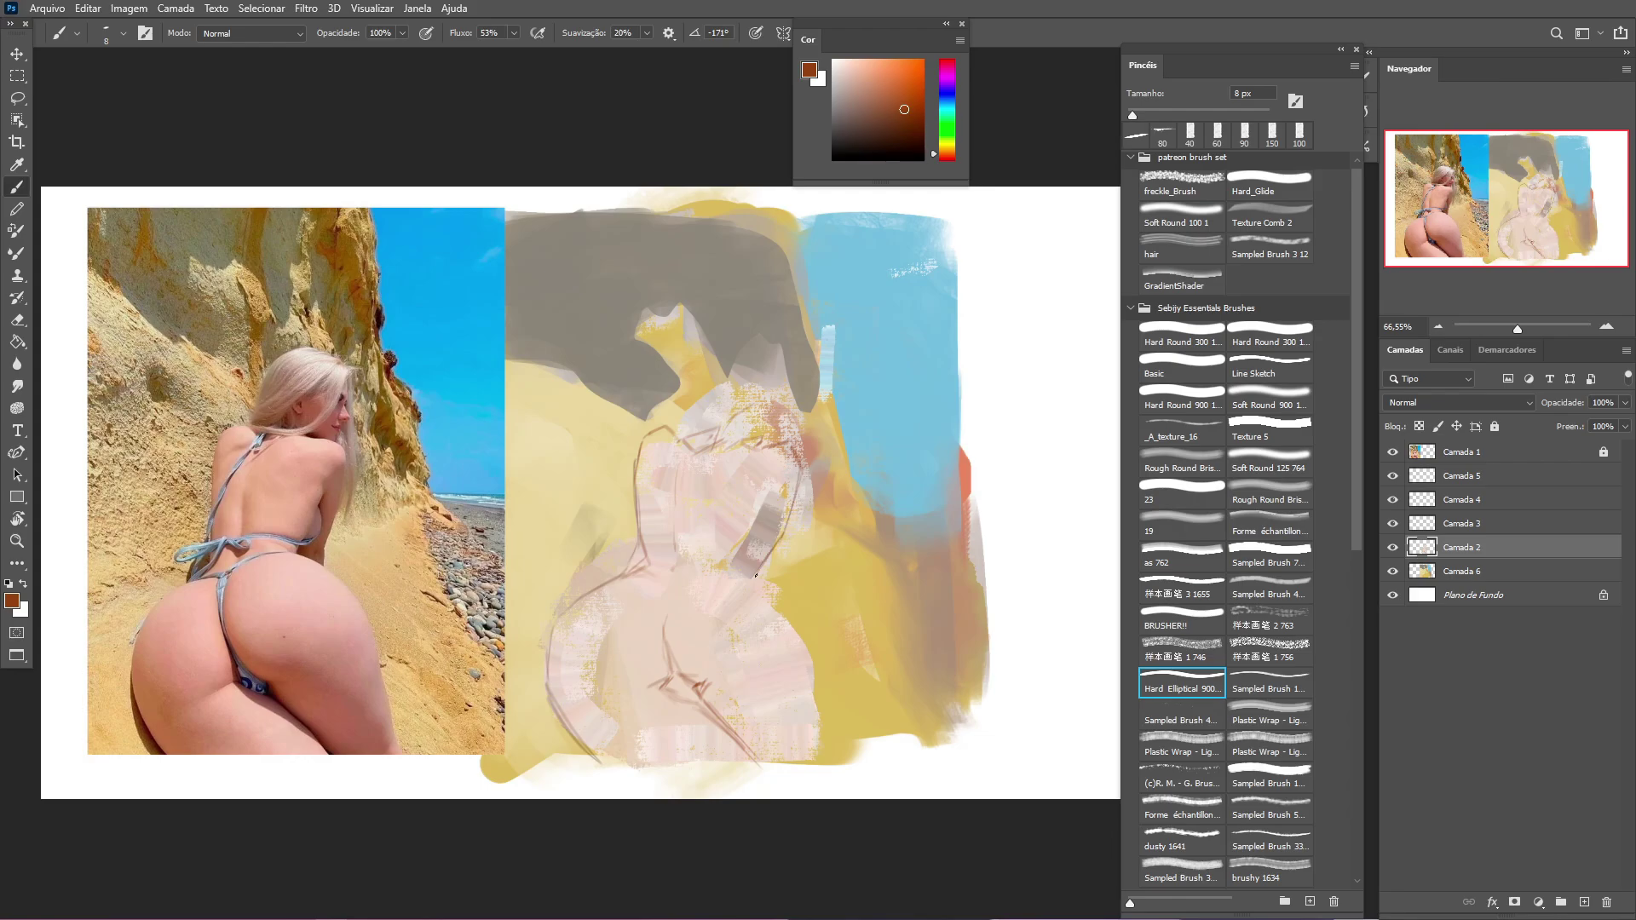
# Step: Refine the arm and hair with sampled grey-beige, and add brown contour lines to the back and thigh at 8 px
pyautogui.keyDown('alt'); pyautogui.click(756, 529); pyautogui.keyUp('alt')
pyautogui.keyDown('alt'); pyautogui.click(754, 527); pyautogui.keyUp('alt')
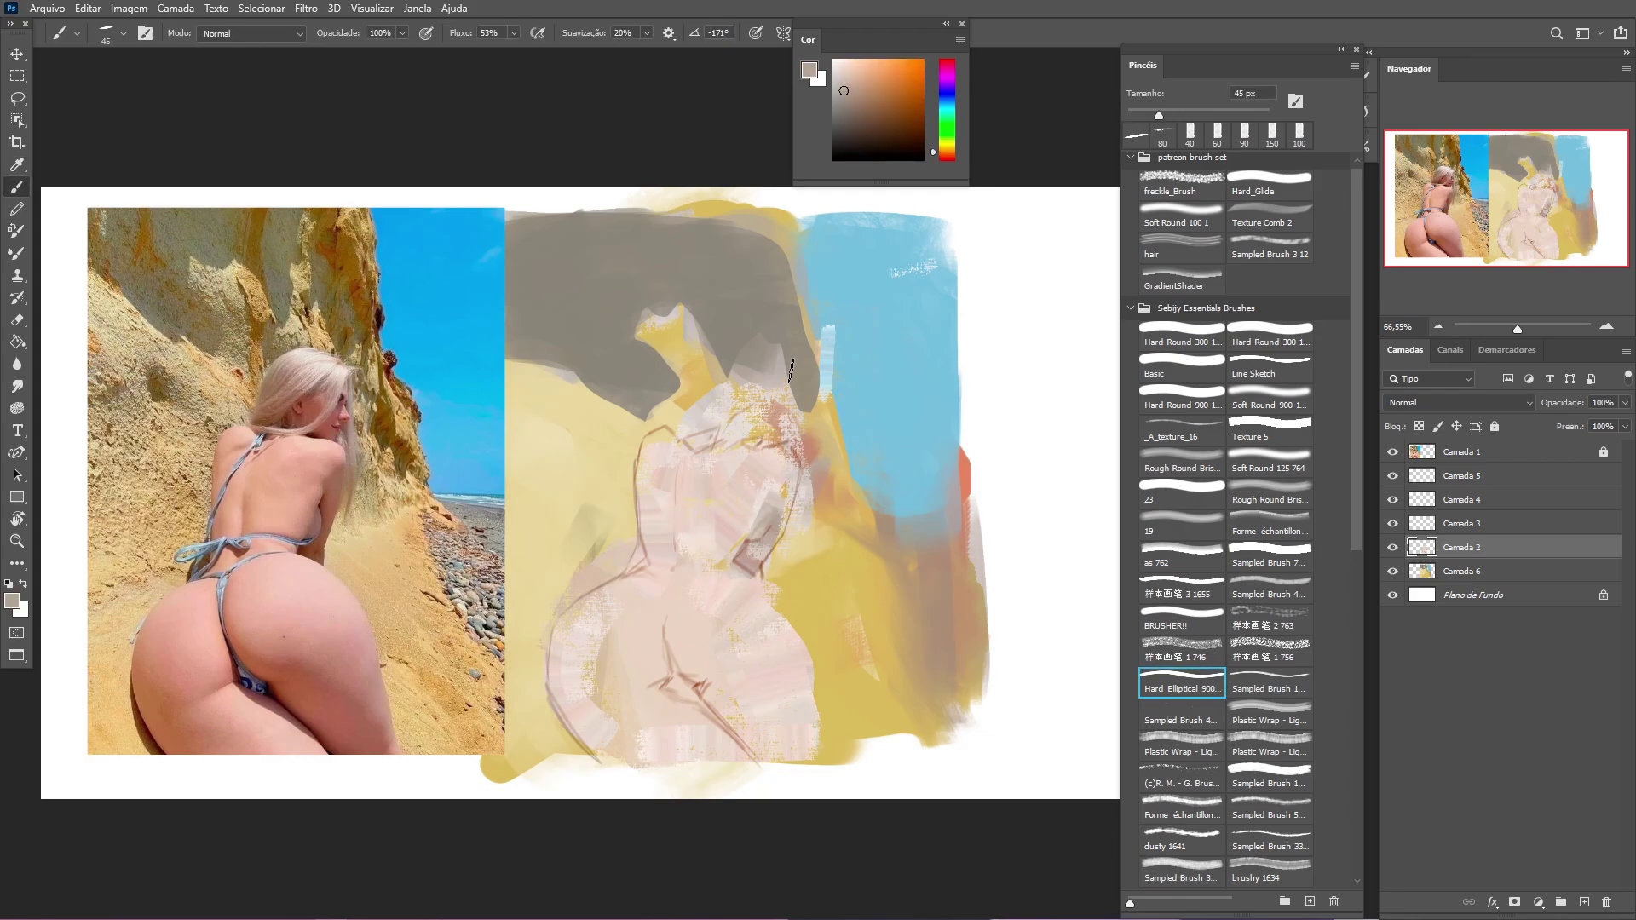
pyautogui.keyDown('alt'); pyautogui.click(778, 458); pyautogui.keyUp('alt')
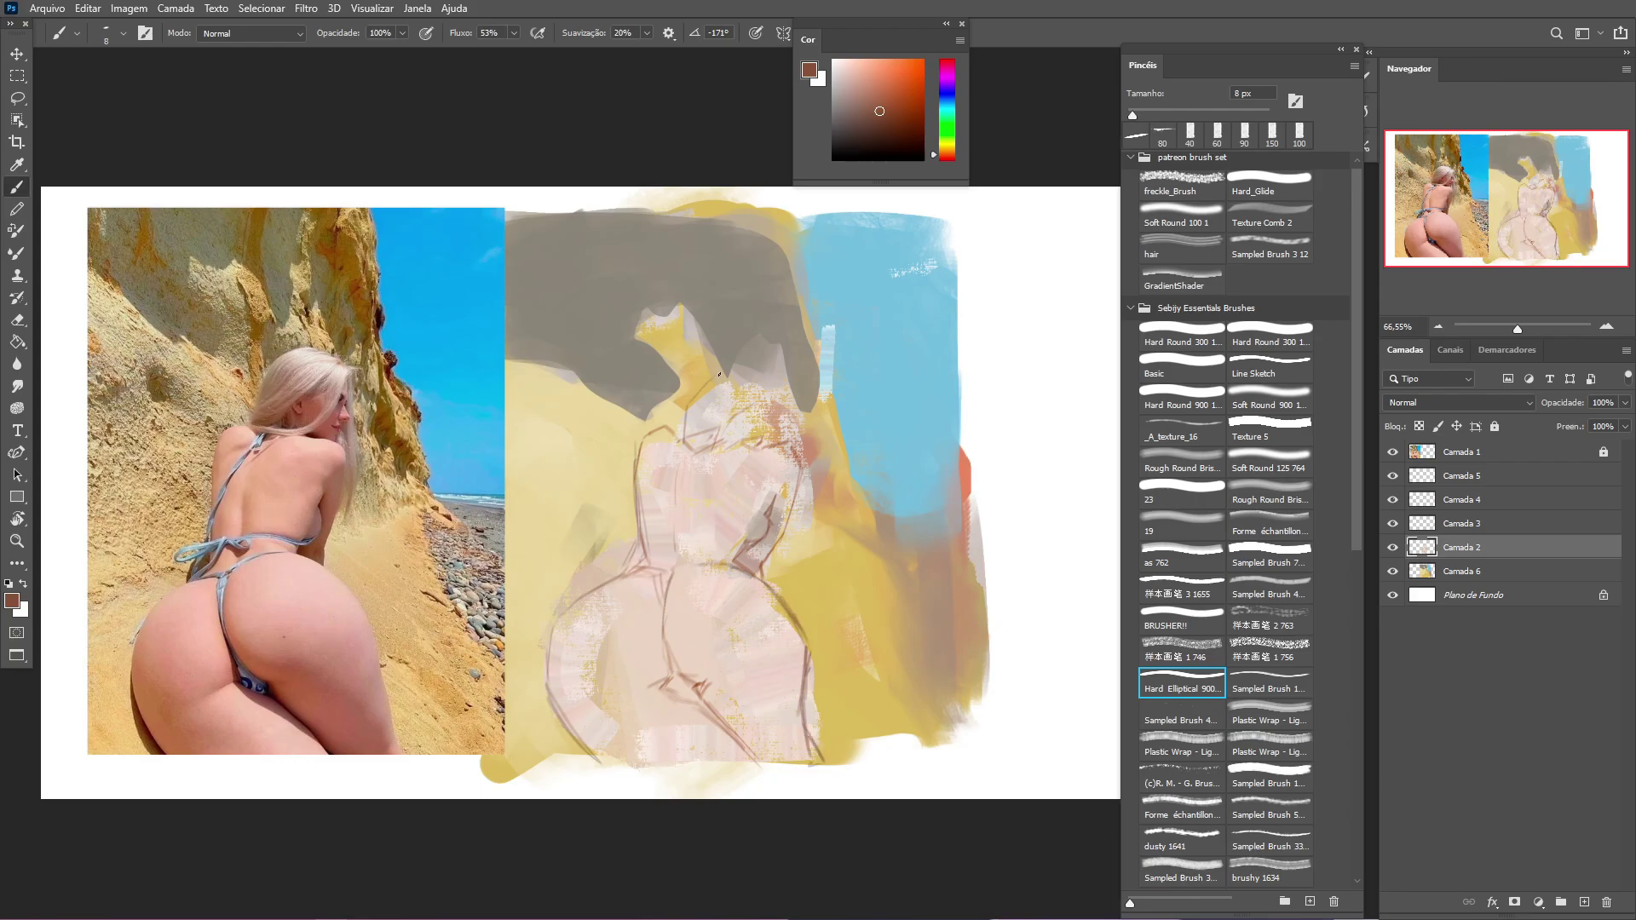
# Step: Free-transform the figure on Camada 2, making it smaller and narrower against the background
pyautogui.moveTo(938, 449); pyautogui.dragTo(875, 586)
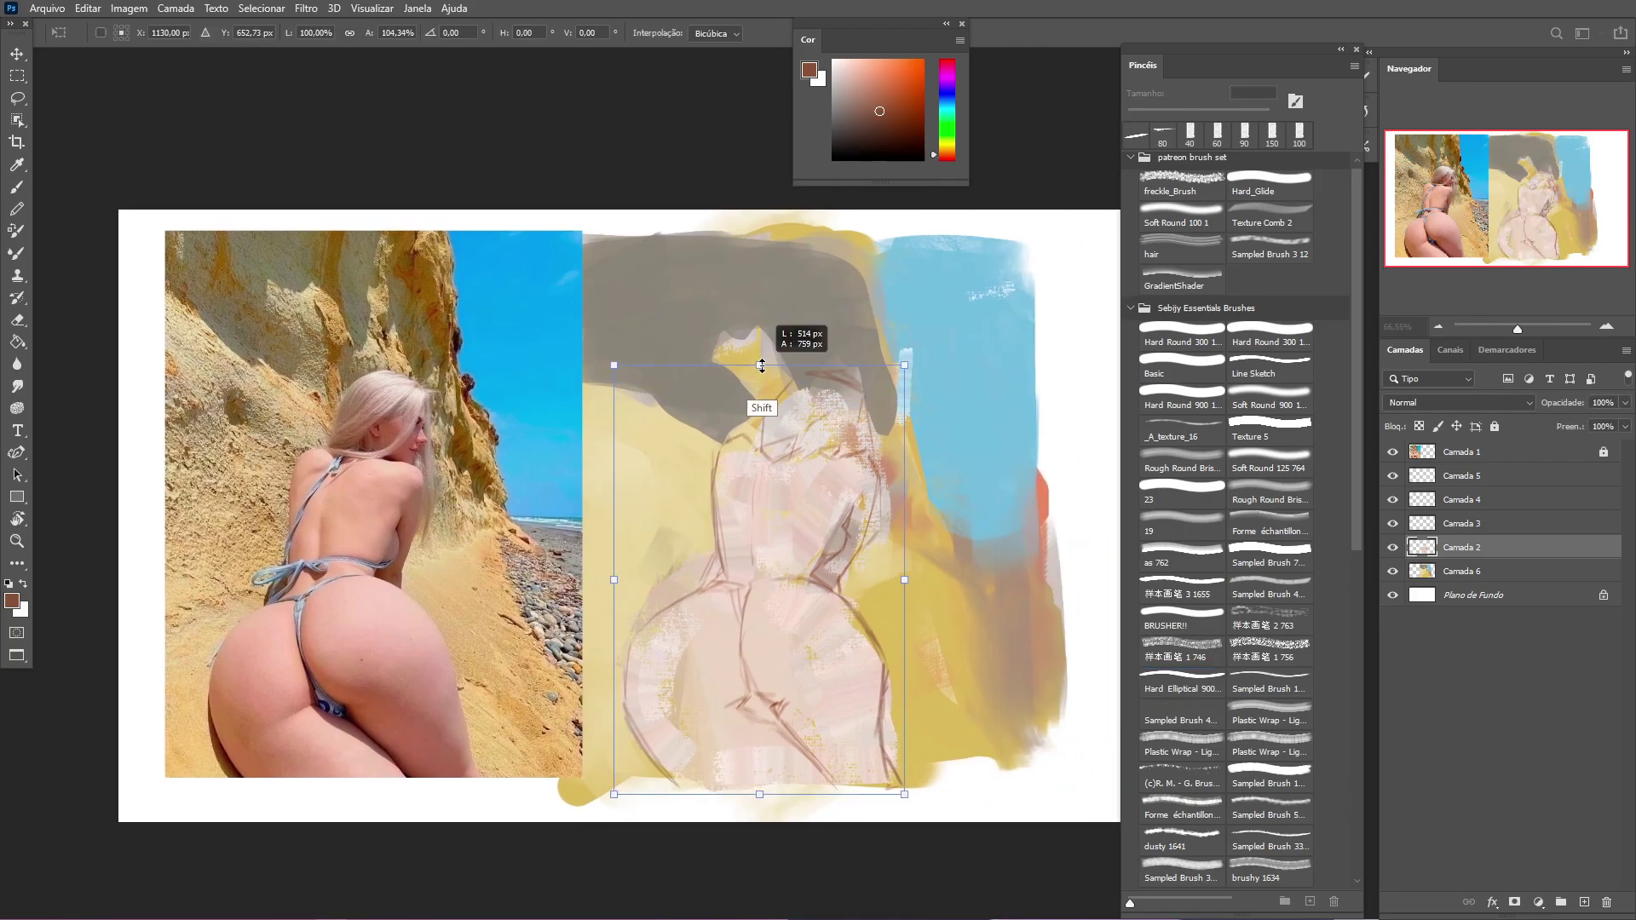
pyautogui.hotkey('ctrl', 't')
pyautogui.moveTo(881, 363); pyautogui.dragTo(856, 400)
pyautogui.press('Return')
# Step: Select layer Camada 3 and paint textured cream highlights over the figure's back and hip with Texture 5 at 80 px
pyautogui.click(1462, 523)
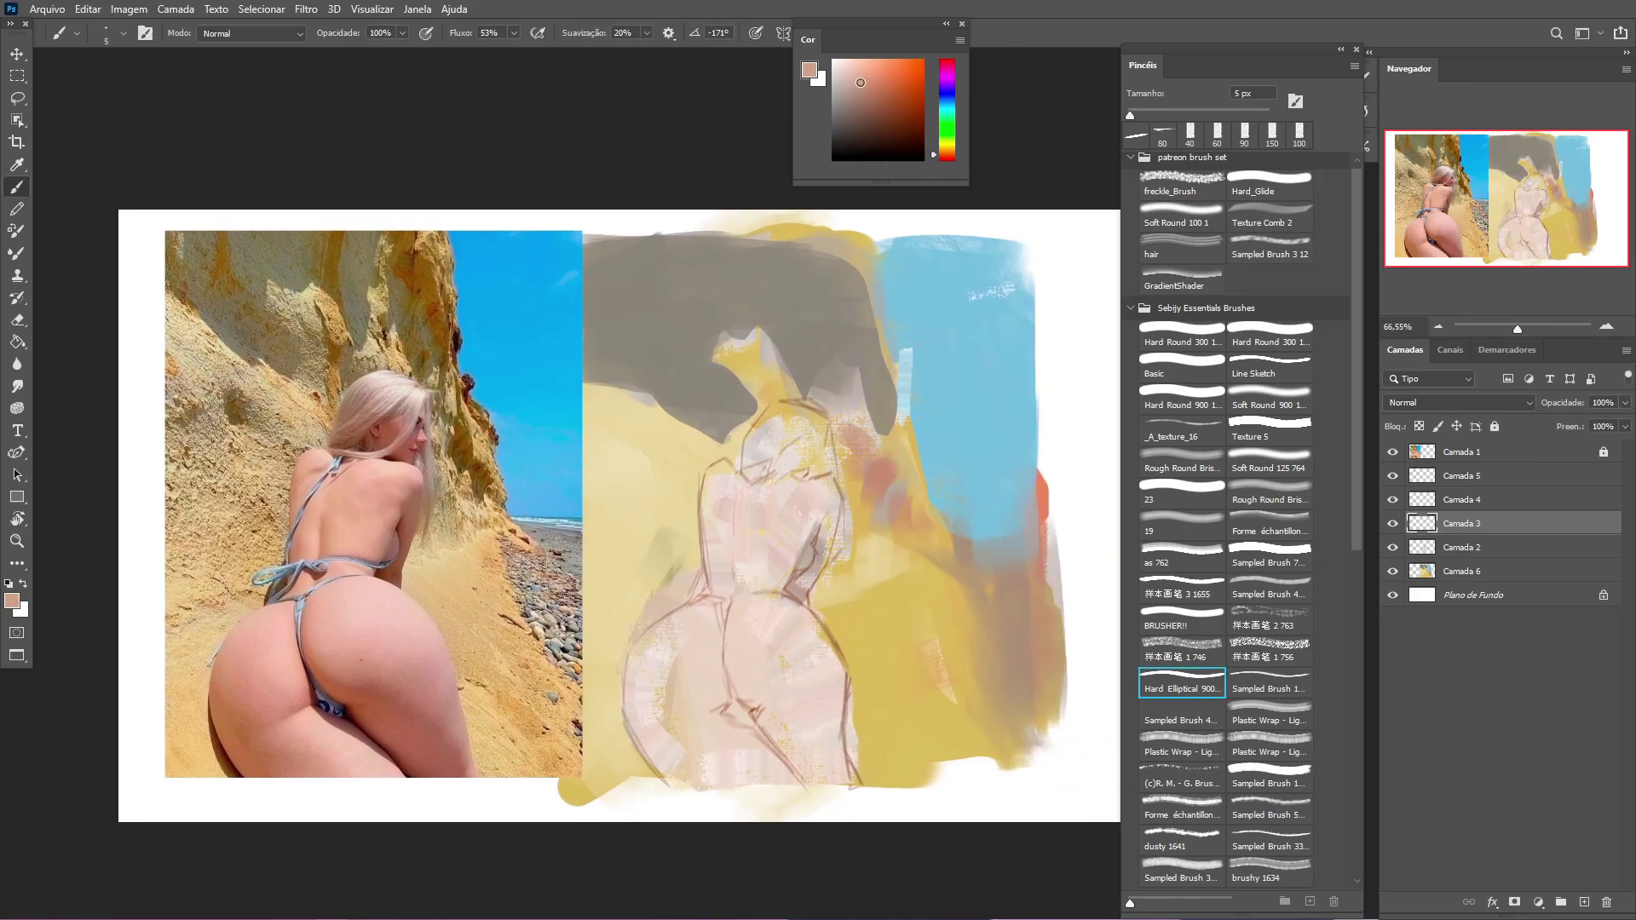
pyautogui.keyDown('alt'); pyautogui.click(814, 460); pyautogui.keyUp('alt')
pyautogui.moveTo(749, 509)
pyautogui.mouseDown()
pyautogui.moveTo(818, 677)
pyautogui.moveTo(755, 622)
pyautogui.moveTo(785, 640)
pyautogui.mouseUp()
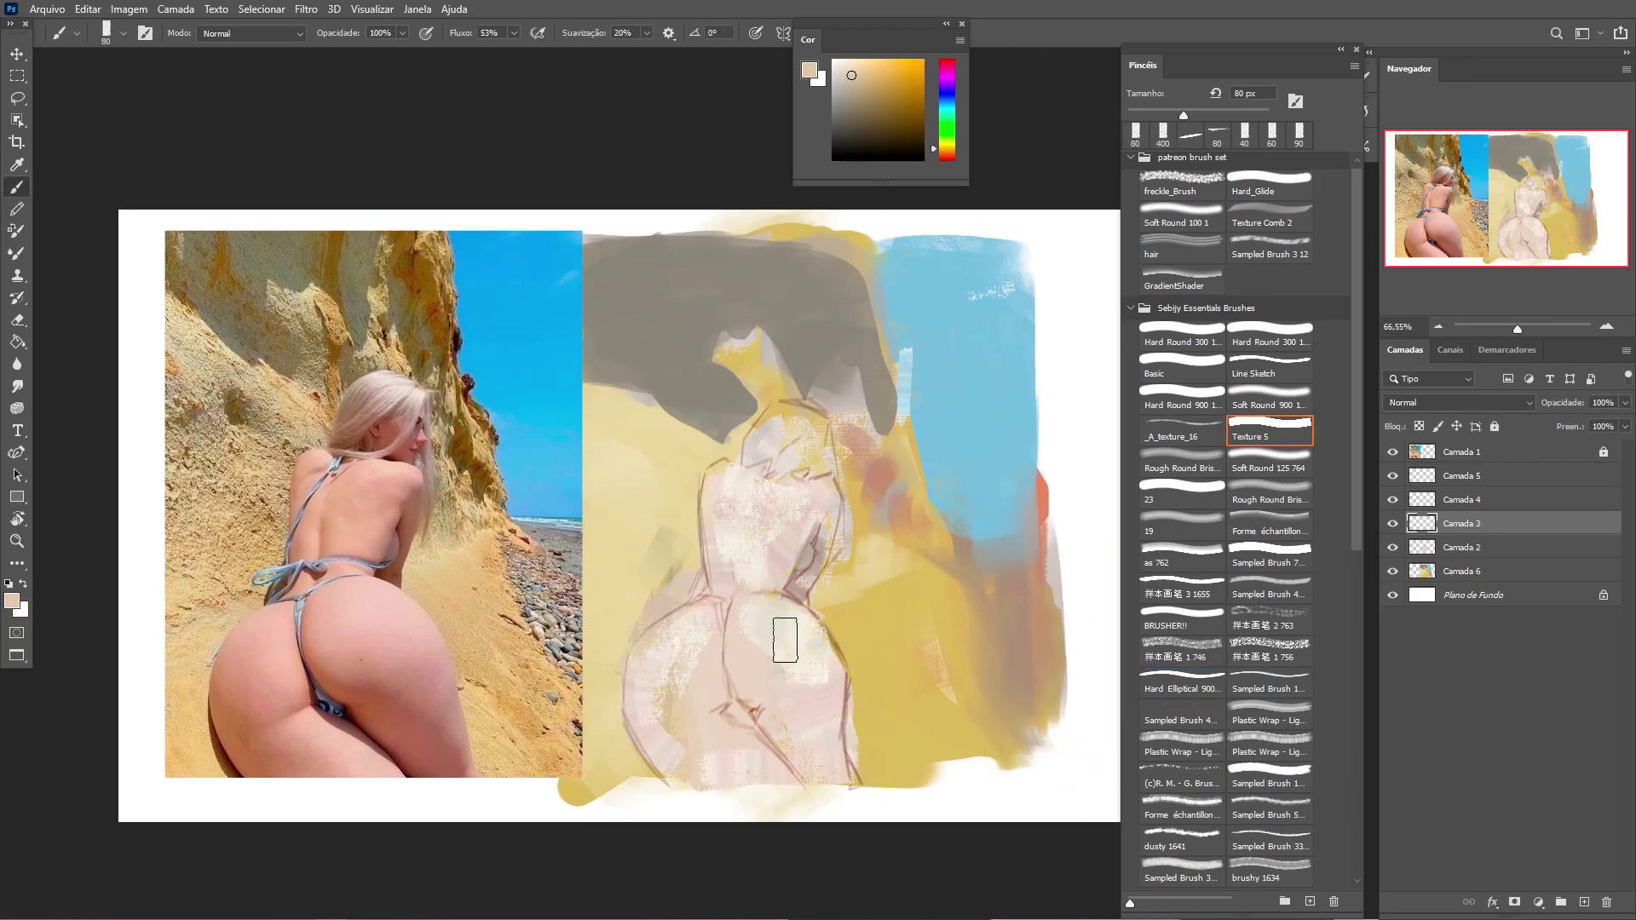
# Step: Sample the red-orange and paint the central shadow between the figure's legs with the Line Sketch brush
pyautogui.click(1270, 365)
pyautogui.keyDown('alt'); pyautogui.click(1041, 493); pyautogui.keyUp('alt')
pyautogui.moveTo(754, 720)
pyautogui.mouseDown()
pyautogui.moveTo(726, 714)
pyautogui.moveTo(729, 695)
pyautogui.mouseUp()
pyautogui.press('[')
pyautogui.press('[')
pyautogui.press('[')
pyautogui.press('[')
pyautogui.press(']')
pyautogui.press(']')
pyautogui.press(']')
pyautogui.press(']')
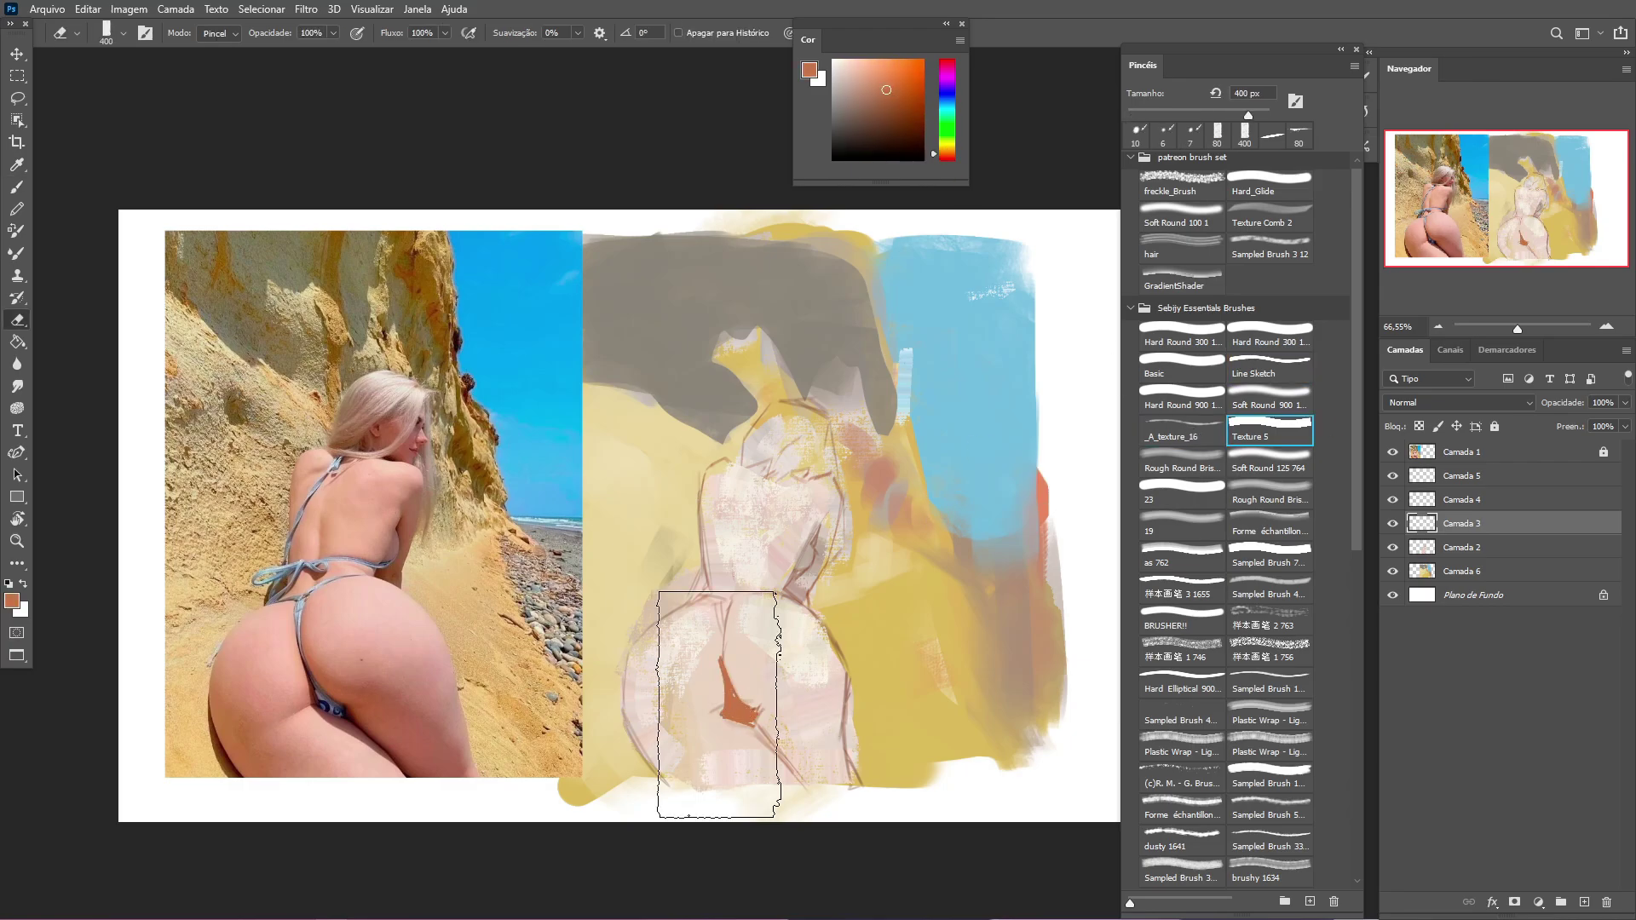
# Step: Extend the red-orange shadow line down between the thighs and up to the waist with Line Sketch
pyautogui.moveTo(797, 778); pyautogui.dragTo(751, 717)
pyautogui.press('[')
pyautogui.press('[')
pyautogui.moveTo(728, 604); pyautogui.dragTo(724, 660)
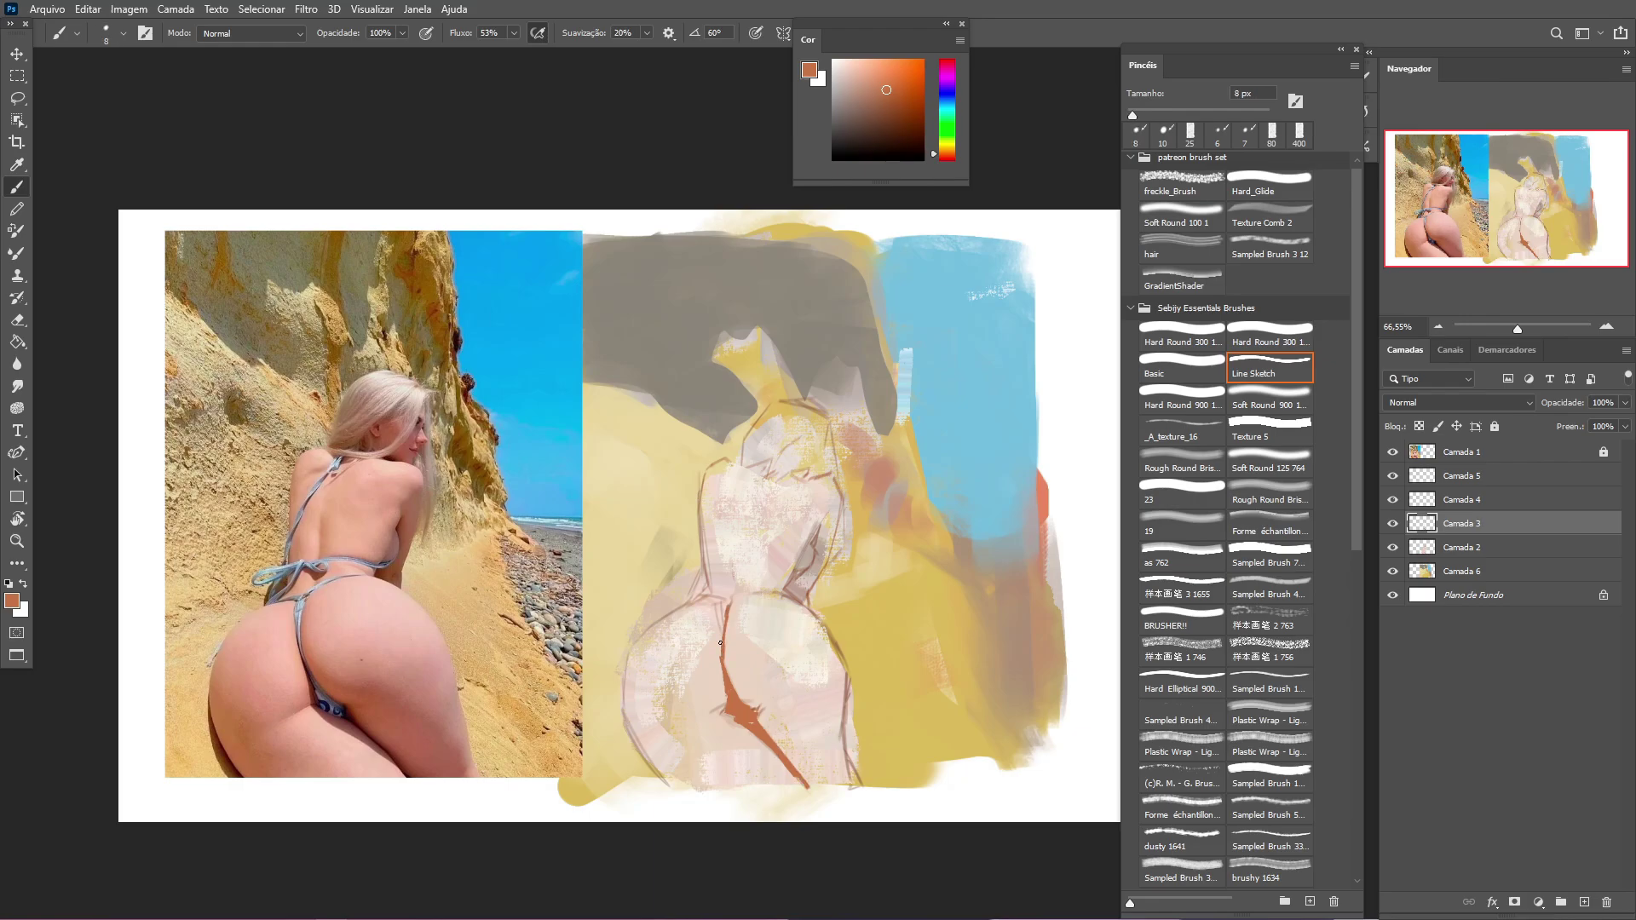
# Step: Paint the shadow under the figure's arm and dab sampled skin tone beside the central shadow with Sampled Brush 7 at 25 px
pyautogui.press('.')
pyautogui.press('[')
pyautogui.press('[')
pyautogui.press('[')
pyautogui.keyDown('alt'); pyautogui.click(826, 528); pyautogui.keyUp('alt')
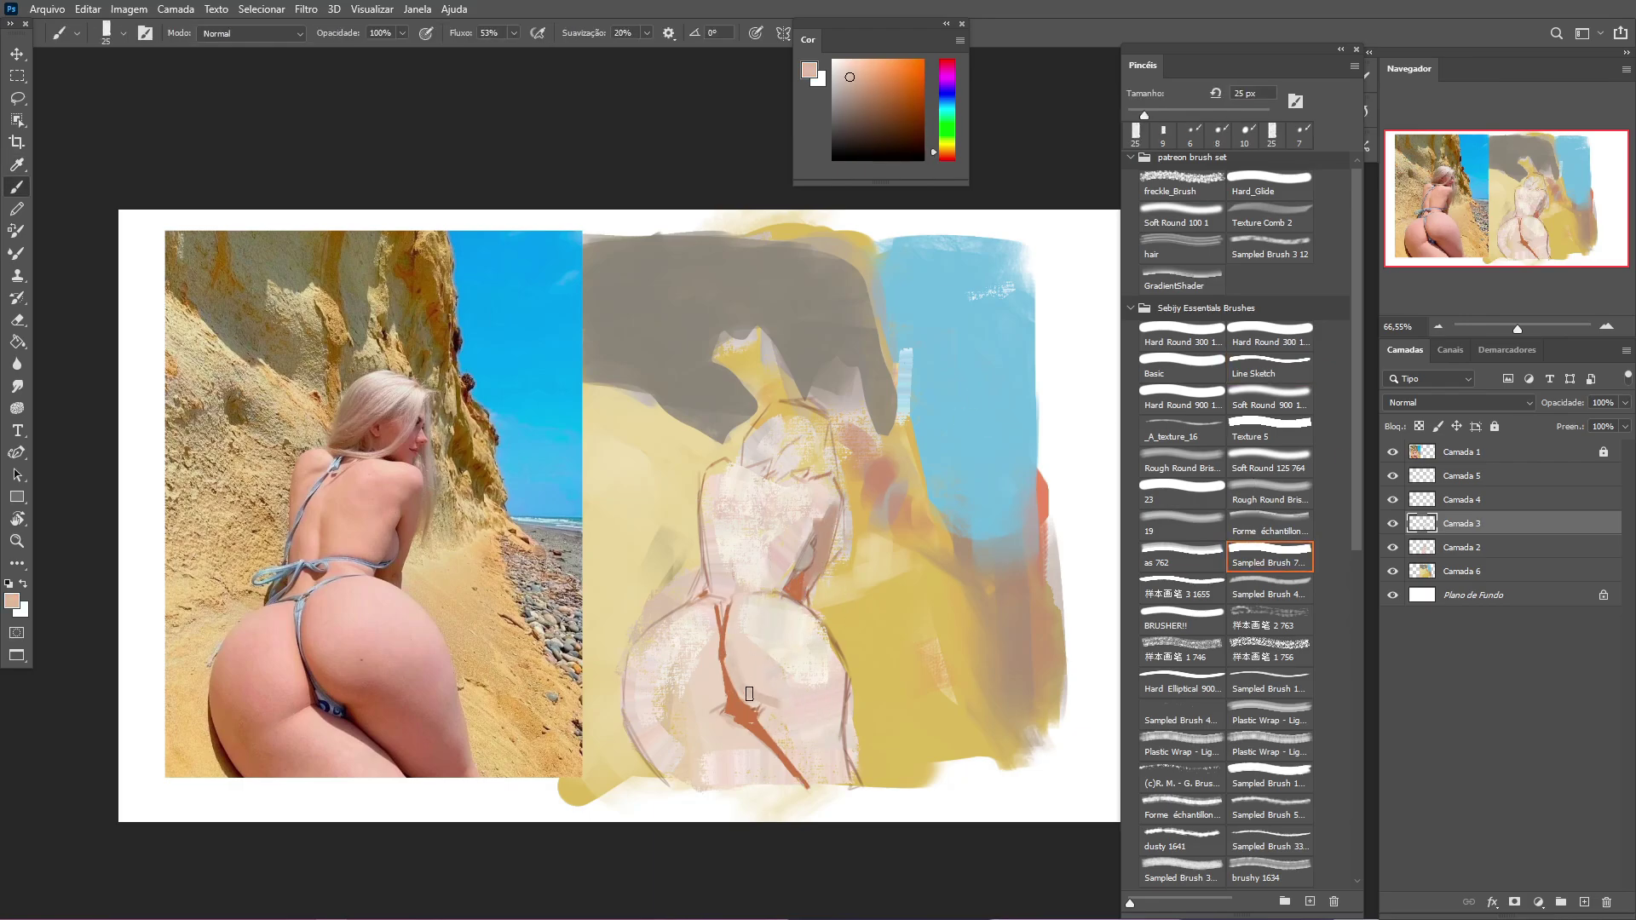
# Step: Lay sampled rosy skin tones over the figure's left hip, raising the brush size to 80 px
pyautogui.press(']')
pyautogui.press(']')
pyautogui.press(']')
pyautogui.keyDown('alt'); pyautogui.click(778, 754); pyautogui.keyUp('alt')
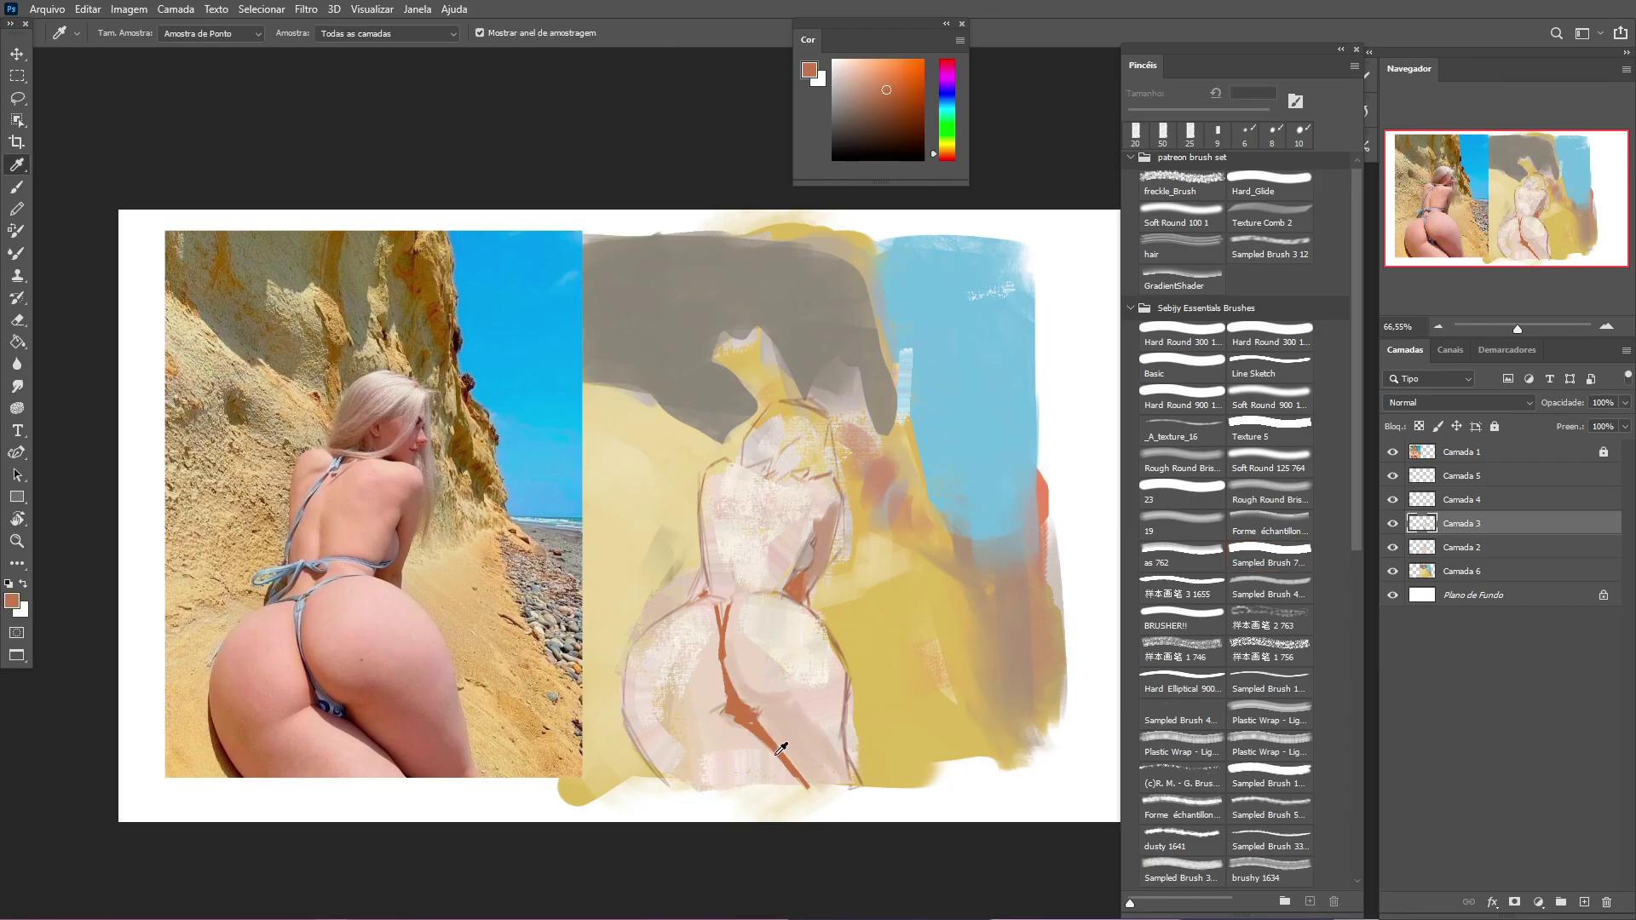
pyautogui.keyDown('alt'); pyautogui.click(701, 651); pyautogui.keyUp('alt')
pyautogui.keyDown('alt'); pyautogui.click(682, 669); pyautogui.keyUp('alt')
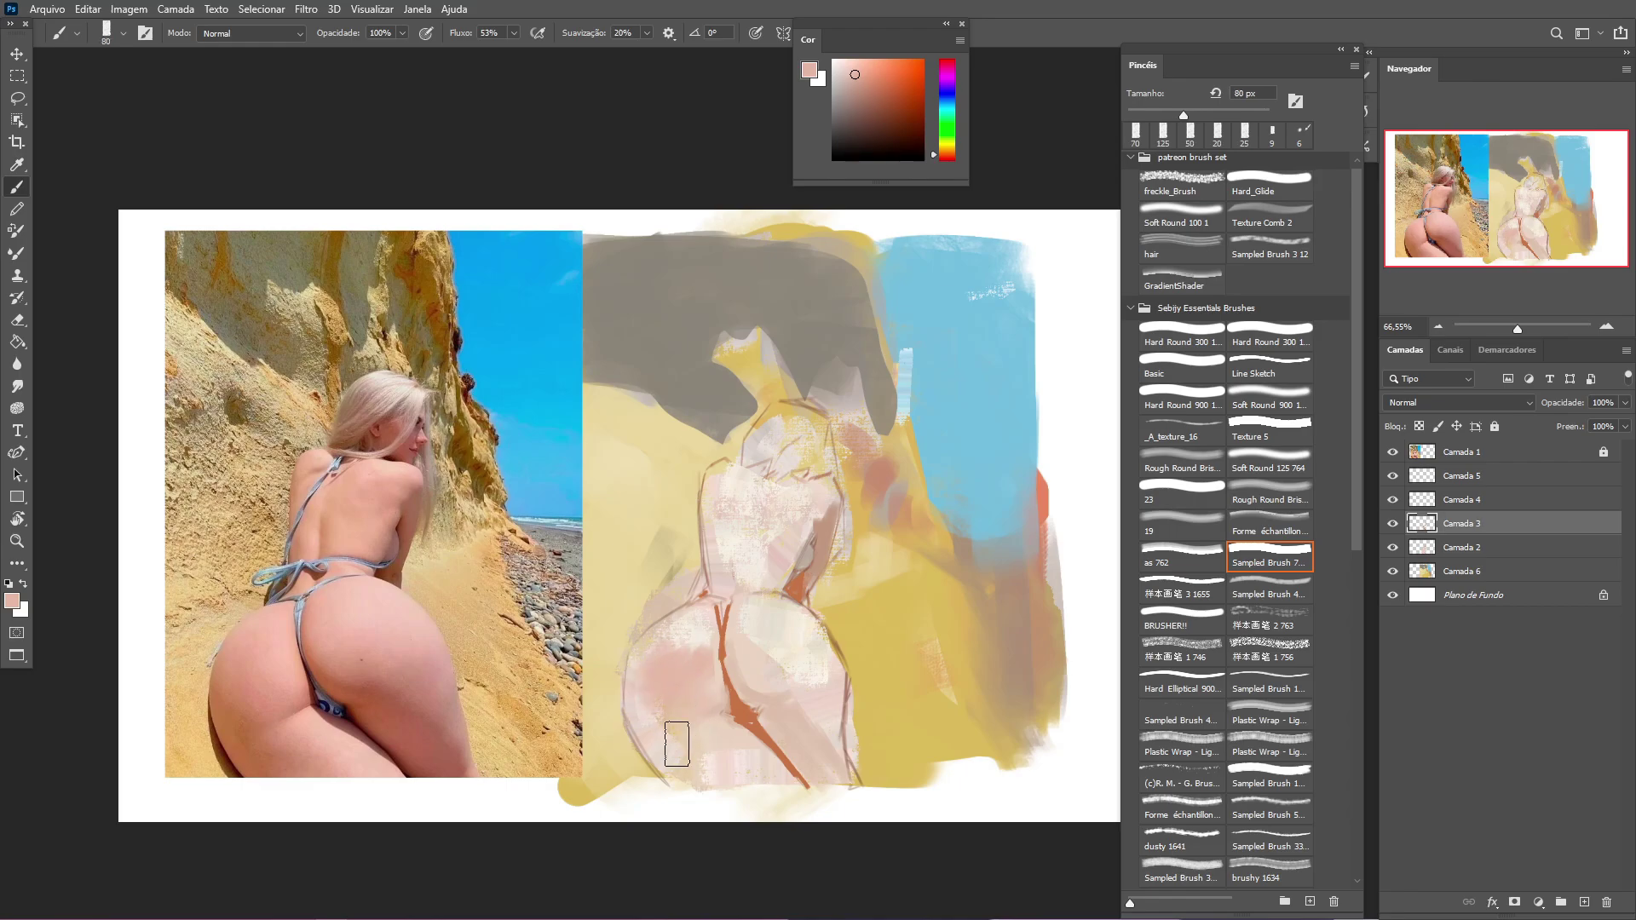
# Step: Add cream highlights to the inner thigh and clean up the right thigh's outer edge using sampled colours
pyautogui.keyDown('alt'); pyautogui.click(756, 747); pyautogui.keyUp('alt')
pyautogui.press('[')
pyautogui.press('[')
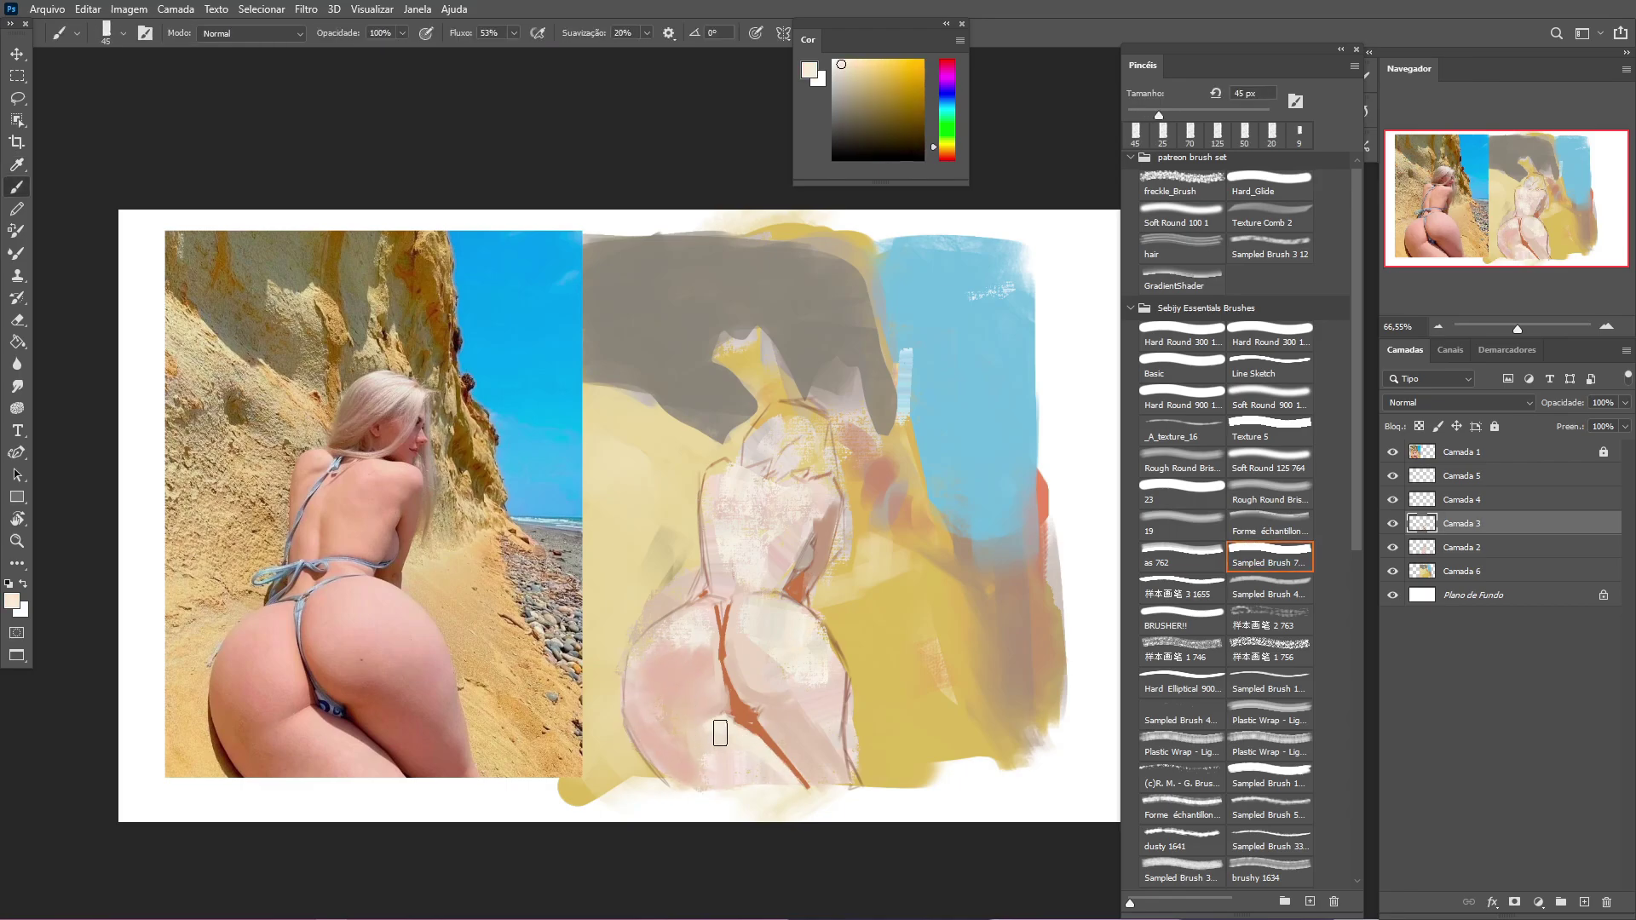
pyautogui.keyDown('alt'); pyautogui.click(890, 709); pyautogui.keyUp('alt')
pyautogui.press('[')
pyautogui.keyDown('alt'); pyautogui.click(840, 756); pyautogui.keyUp('alt')
pyautogui.keyDown('alt'); pyautogui.click(754, 763); pyautogui.keyUp('alt')
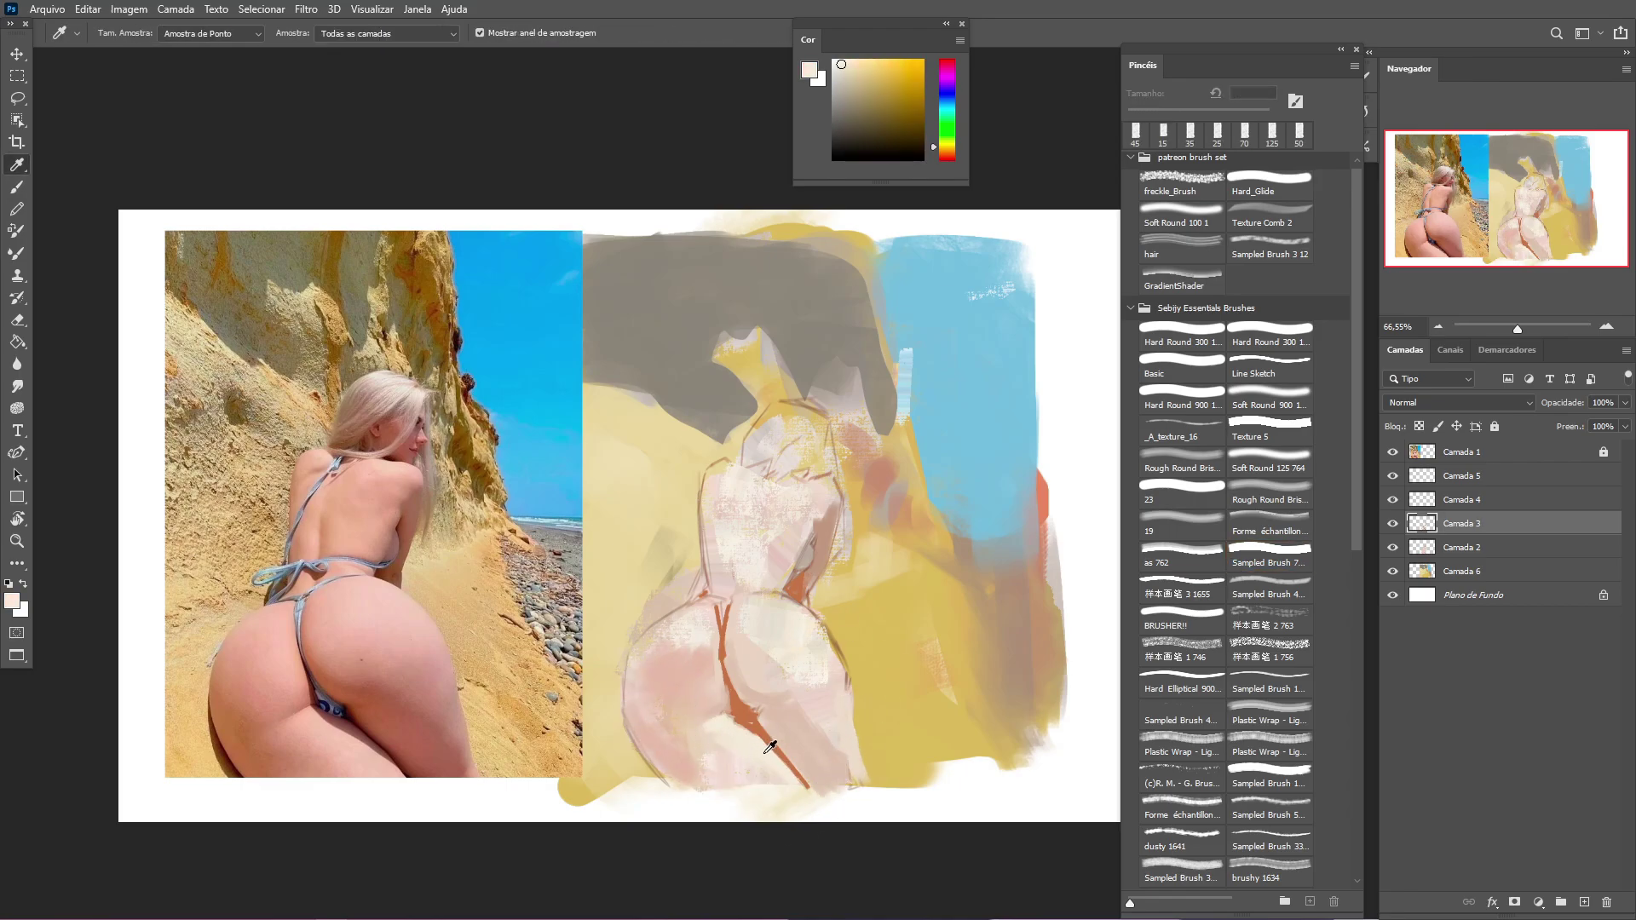
pyautogui.press(']')
# Step: Deepen and blend pink and peach midtones across the left hip and lower thigh with brush sizes of 45 and 25 px
pyautogui.keyDown('alt'); pyautogui.click(733, 682); pyautogui.keyUp('alt')
pyautogui.keyDown('alt'); pyautogui.click(643, 653); pyautogui.keyUp('alt')
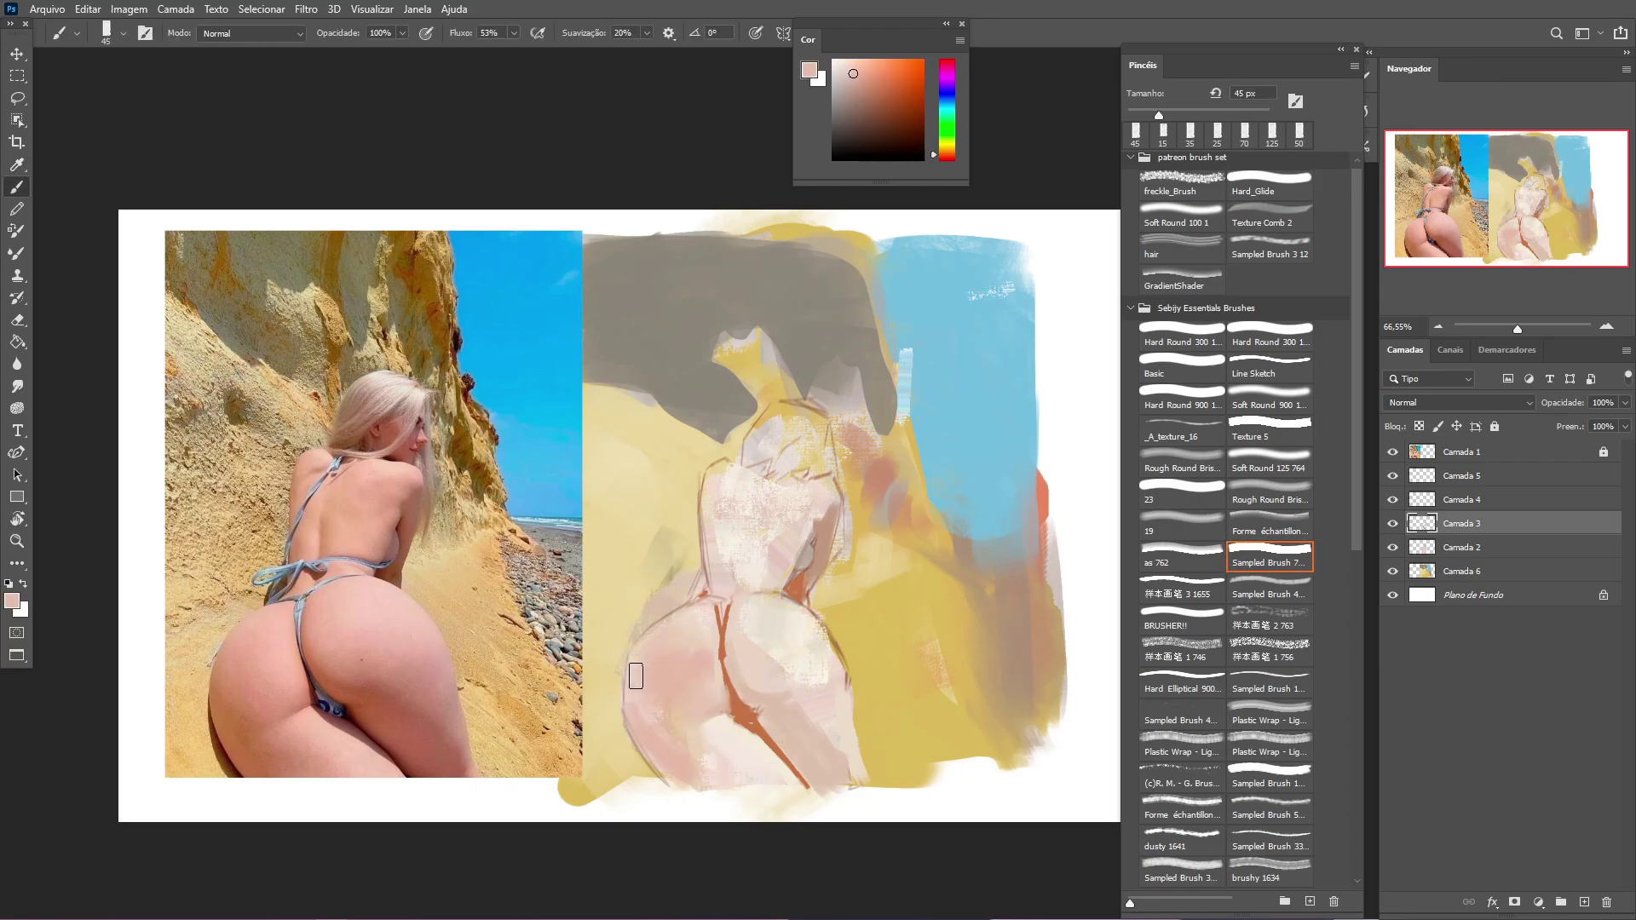
pyautogui.keyDown('alt'); pyautogui.click(660, 725); pyautogui.keyUp('alt')
pyautogui.keyDown('alt'); pyautogui.click(723, 767); pyautogui.keyUp('alt')
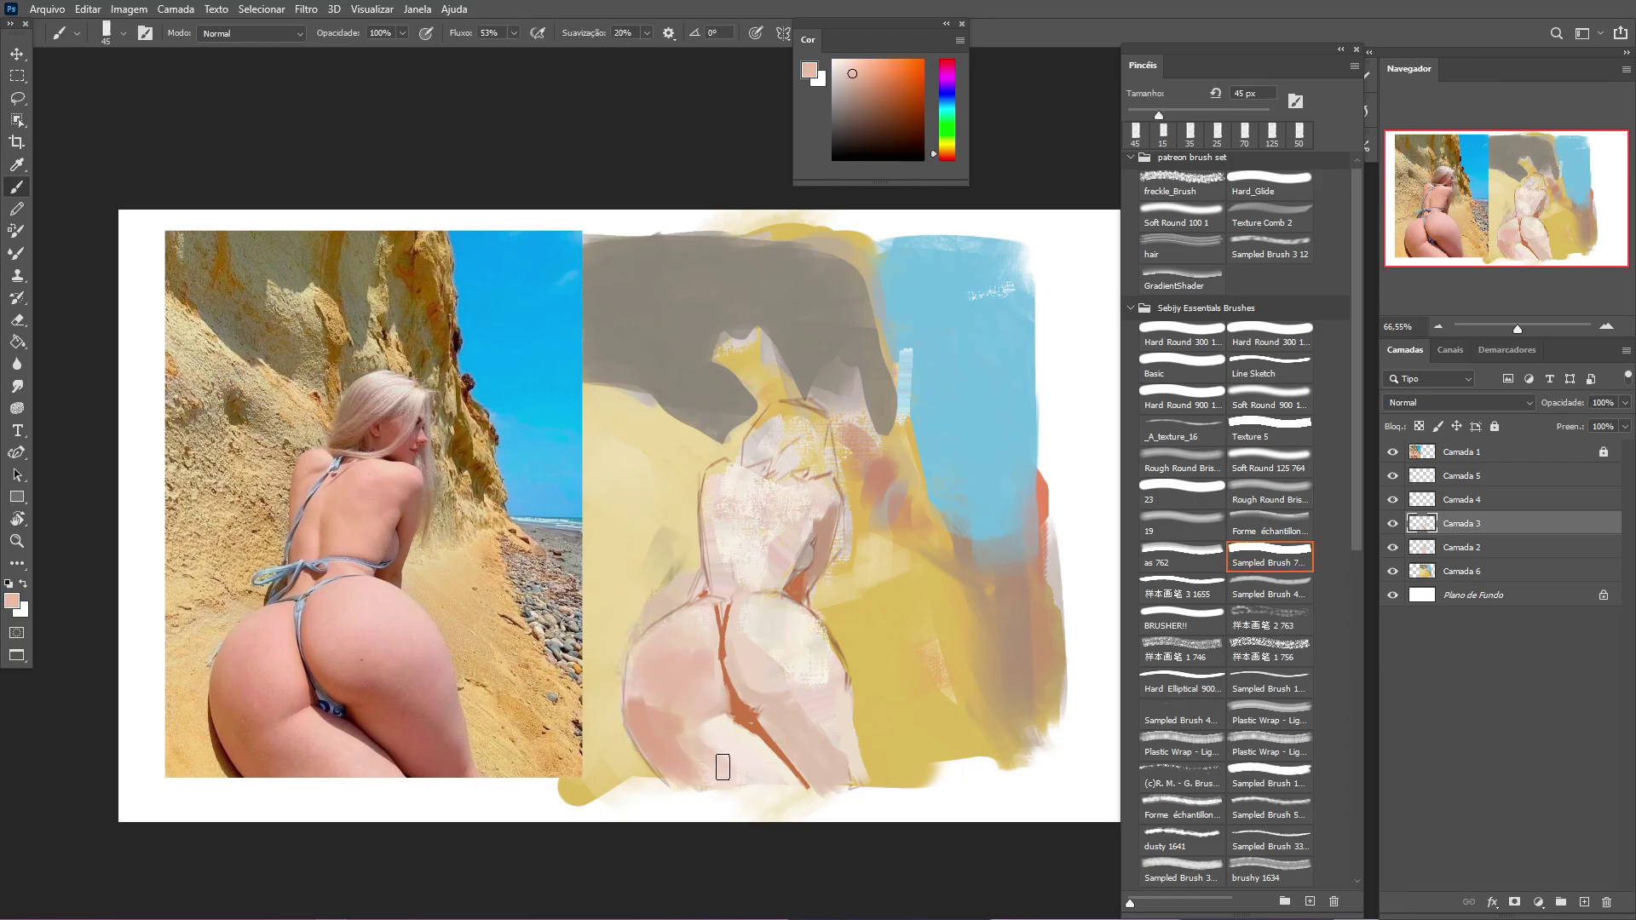
pyautogui.press('[')
pyautogui.press('[')
pyautogui.keyDown('alt'); pyautogui.click(720, 774); pyautogui.keyUp('alt')
pyautogui.keyDown('alt'); pyautogui.click(631, 676); pyautogui.keyUp('alt')
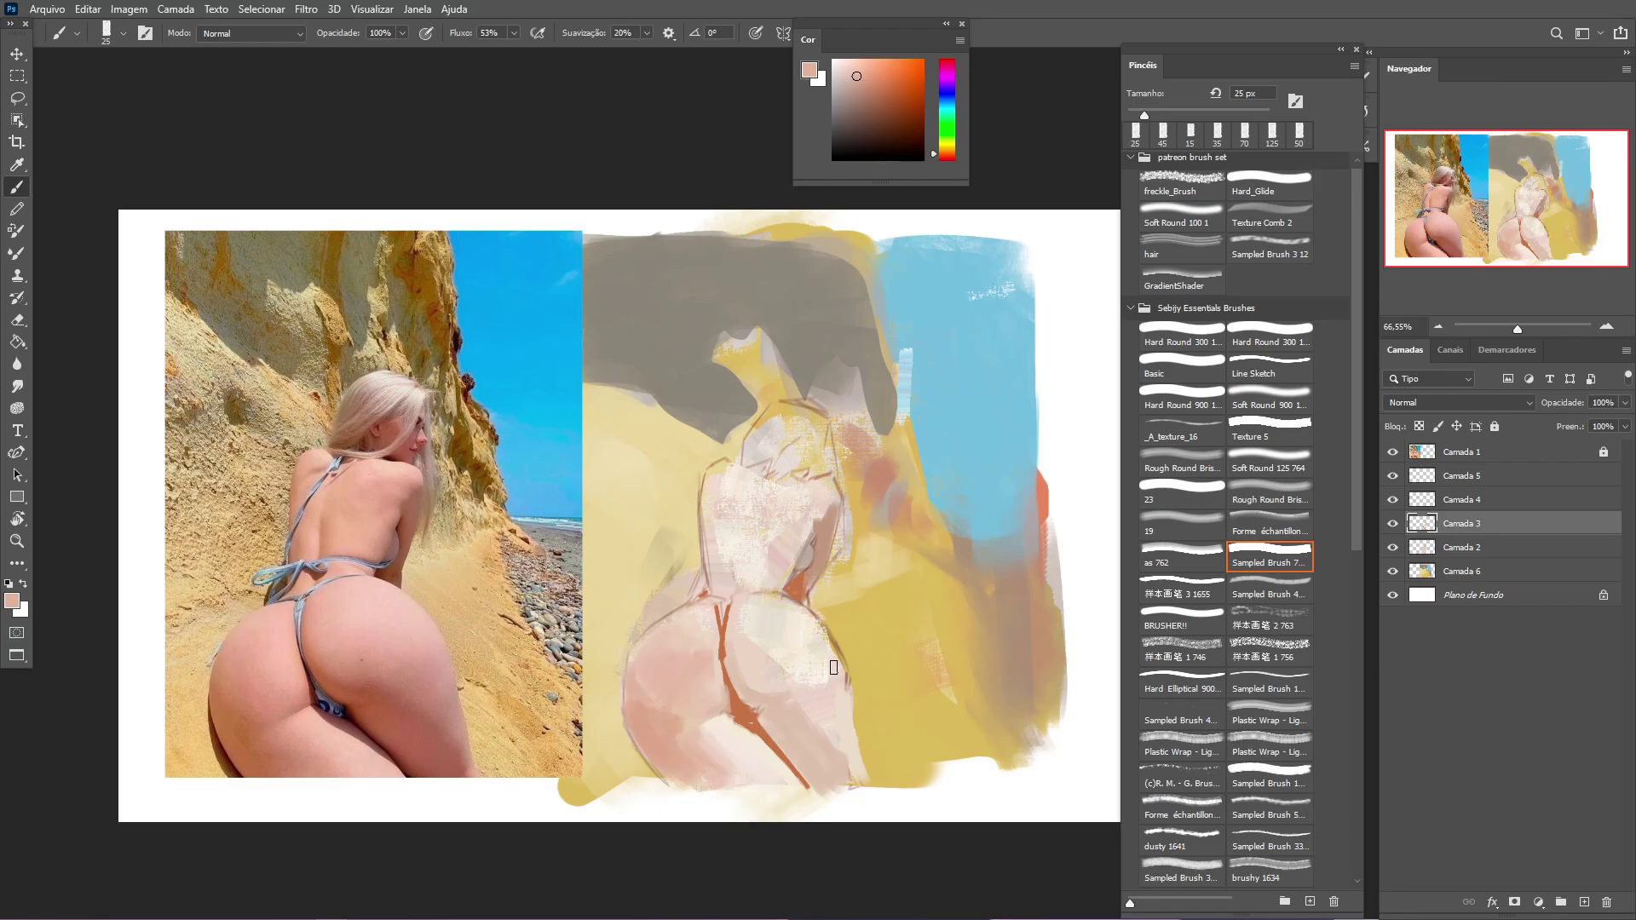
# Step: Model the right hip and thigh with soft pink shading and pale sampled skin tones at 50 px
pyautogui.moveTo(765, 697); pyautogui.dragTo(771, 715)
pyautogui.press('[')
pyautogui.press('[')
pyautogui.keyDown('alt'); pyautogui.click(845, 699); pyautogui.keyUp('alt')
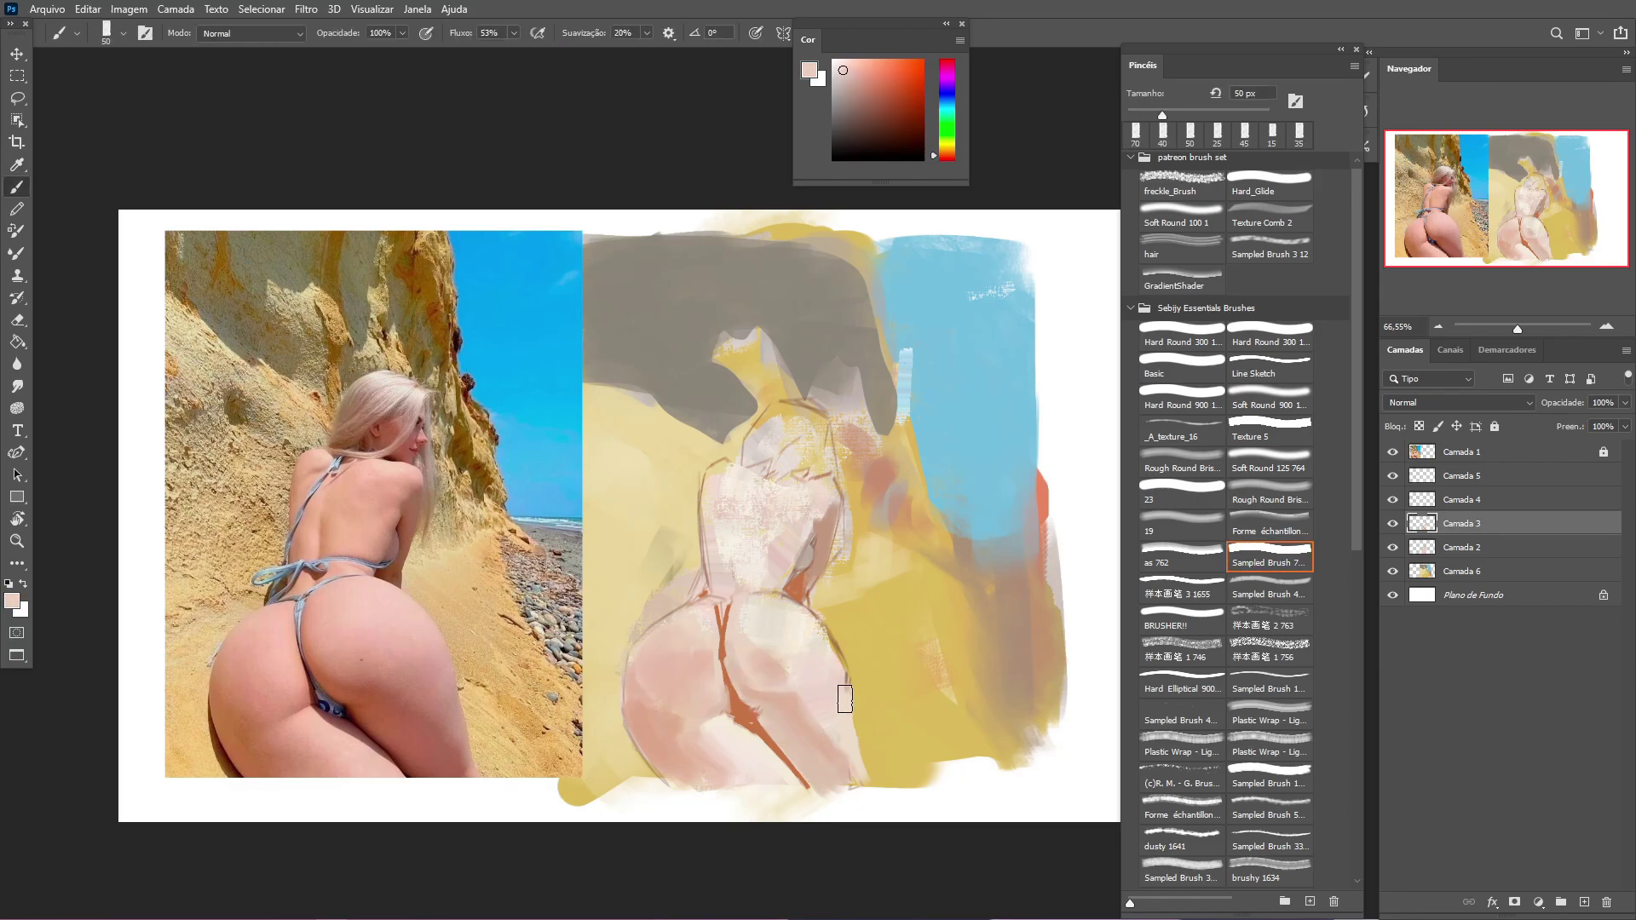
# Step: Smooth the figure's back with sampled pale pink and peach skin tones, using a 35 px brush
pyautogui.keyDown('alt'); pyautogui.click(742, 534); pyautogui.keyUp('alt')
pyautogui.keyDown('alt'); pyautogui.click(754, 545); pyautogui.keyUp('alt')
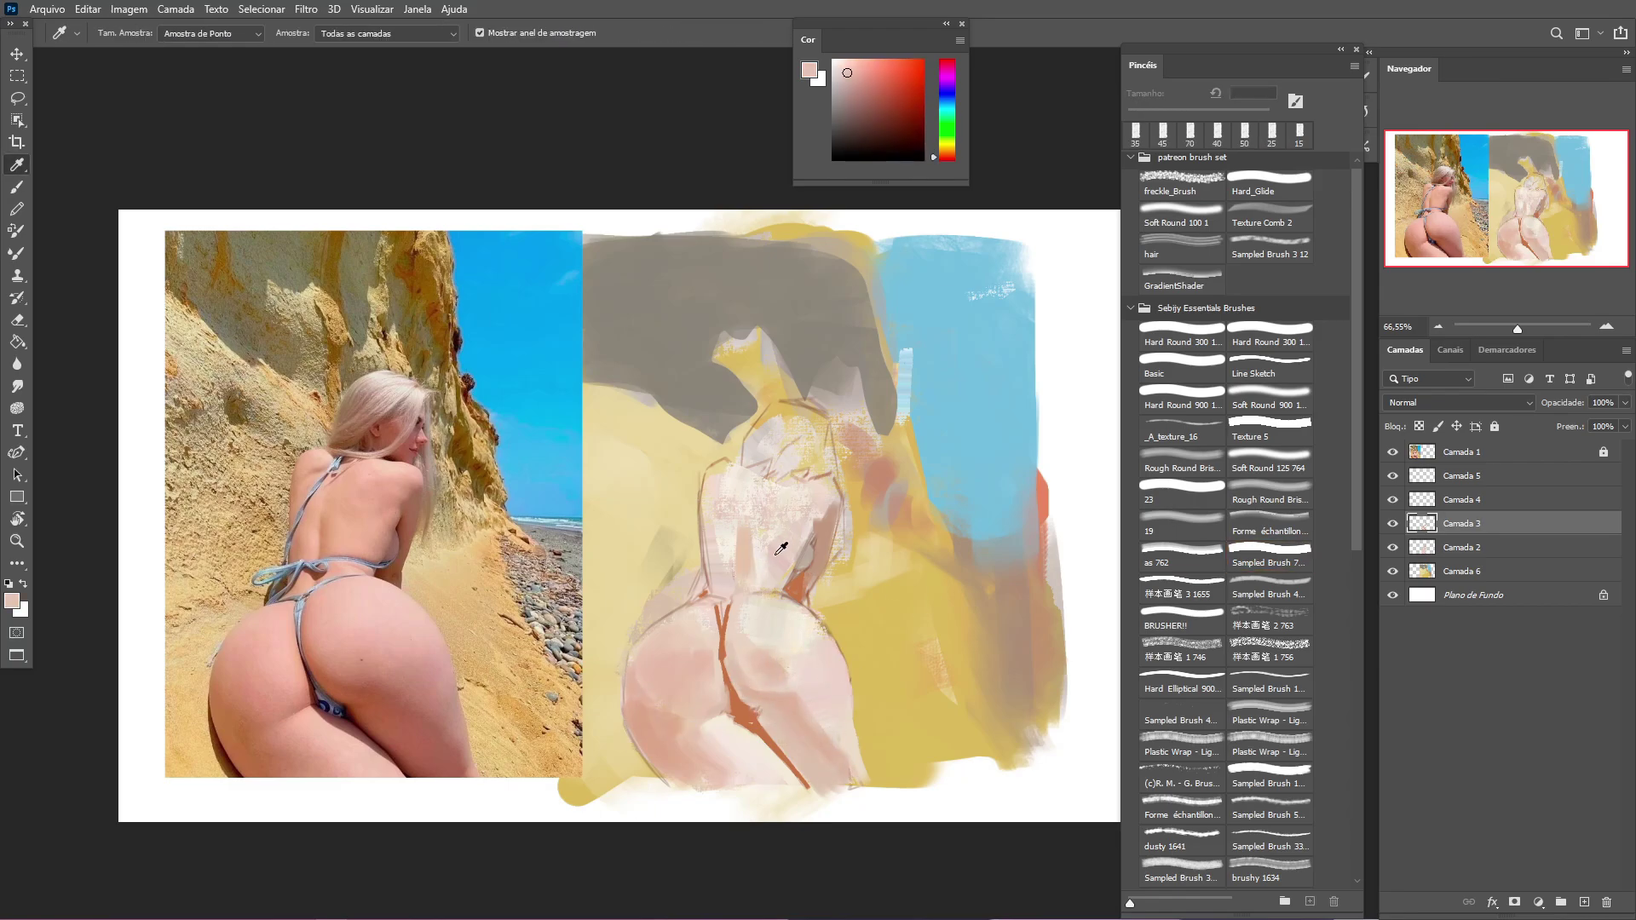
pyautogui.keyDown('alt'); pyautogui.click(793, 490); pyautogui.keyUp('alt')
pyautogui.keyDown('alt'); pyautogui.click(777, 485); pyautogui.keyUp('alt')
pyautogui.keyDown('alt'); pyautogui.click(751, 537); pyautogui.keyUp('alt')
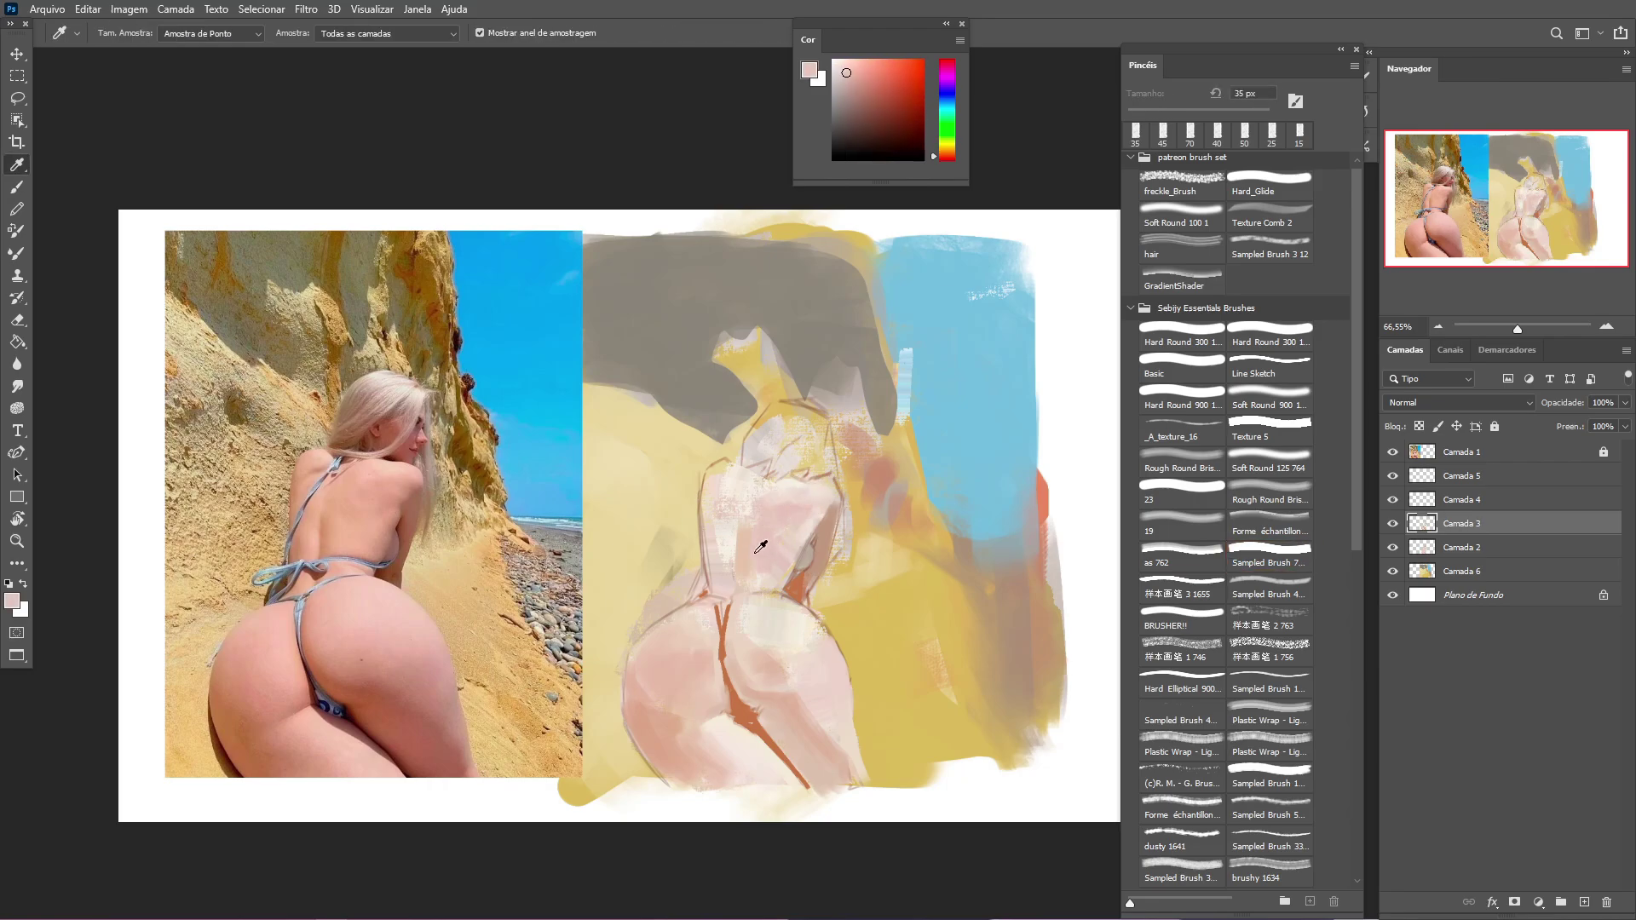
pyautogui.keyDown('alt'); pyautogui.click(730, 541); pyautogui.keyUp('alt')
pyautogui.keyDown('alt'); pyautogui.click(747, 571); pyautogui.keyUp('alt')
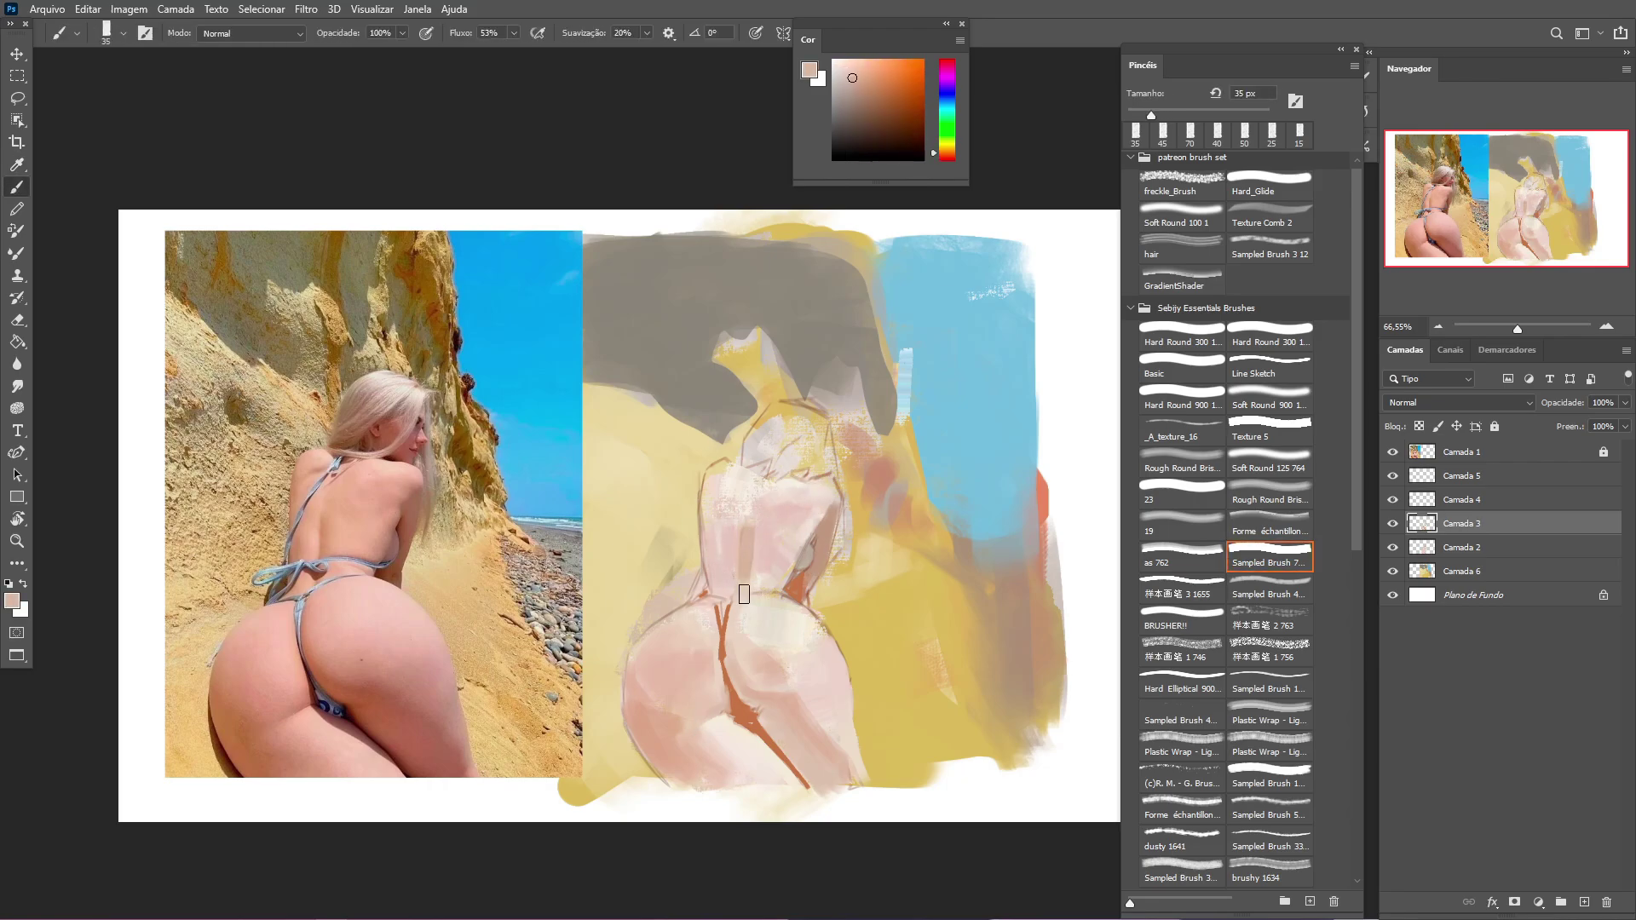
pyautogui.click(1393, 524)
pyautogui.click(1393, 525)
pyautogui.press('r')
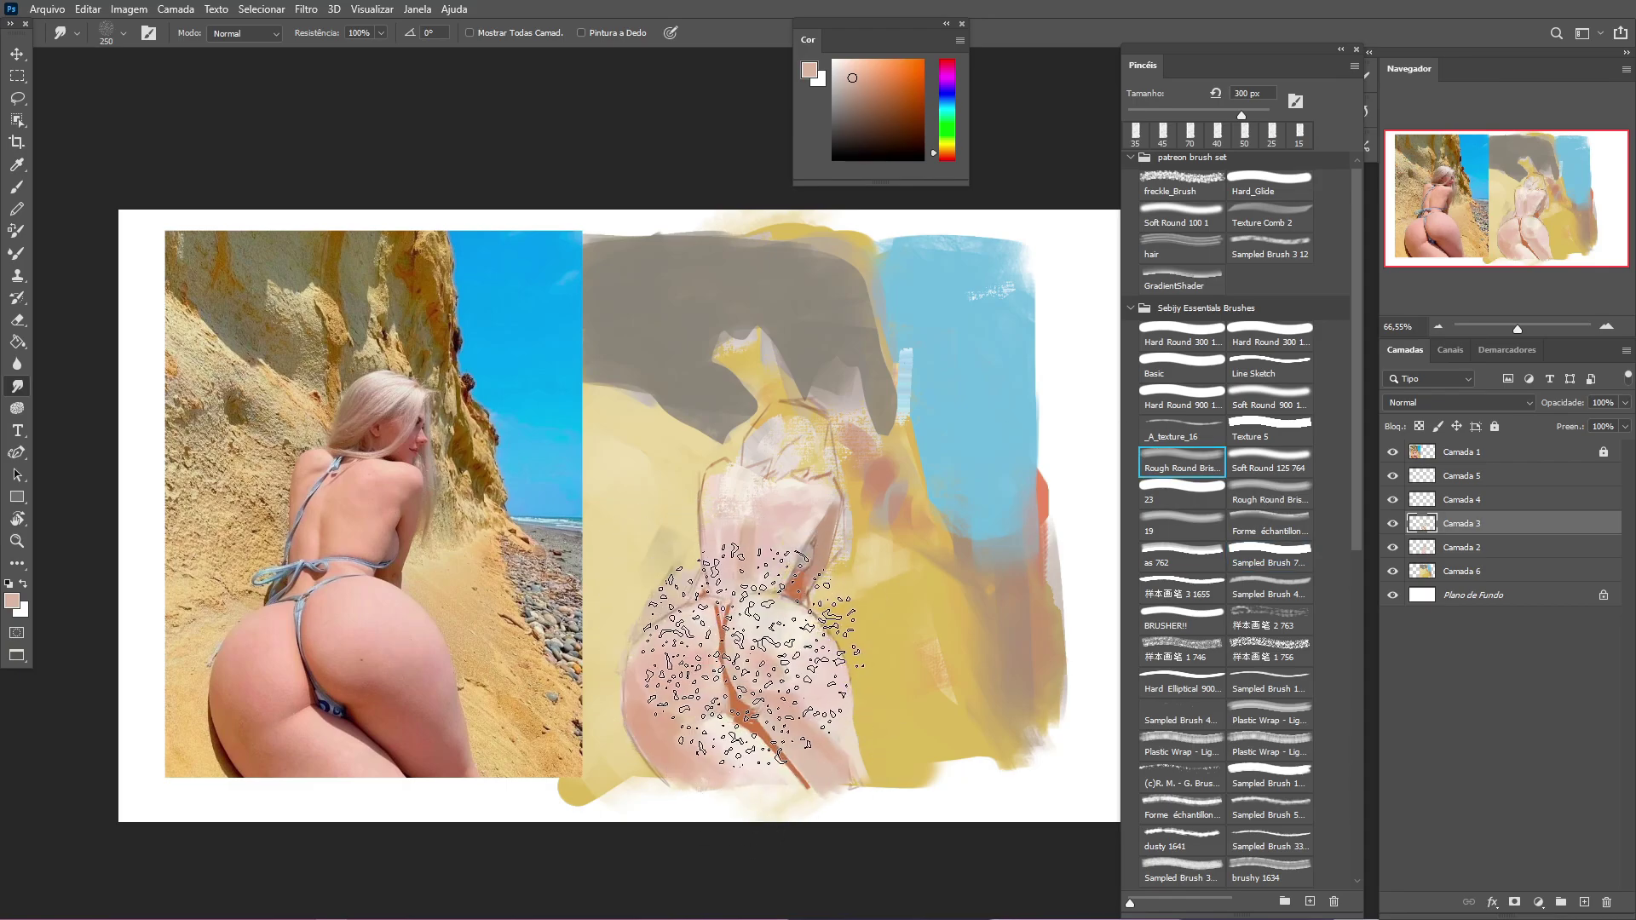
pyautogui.press('b')
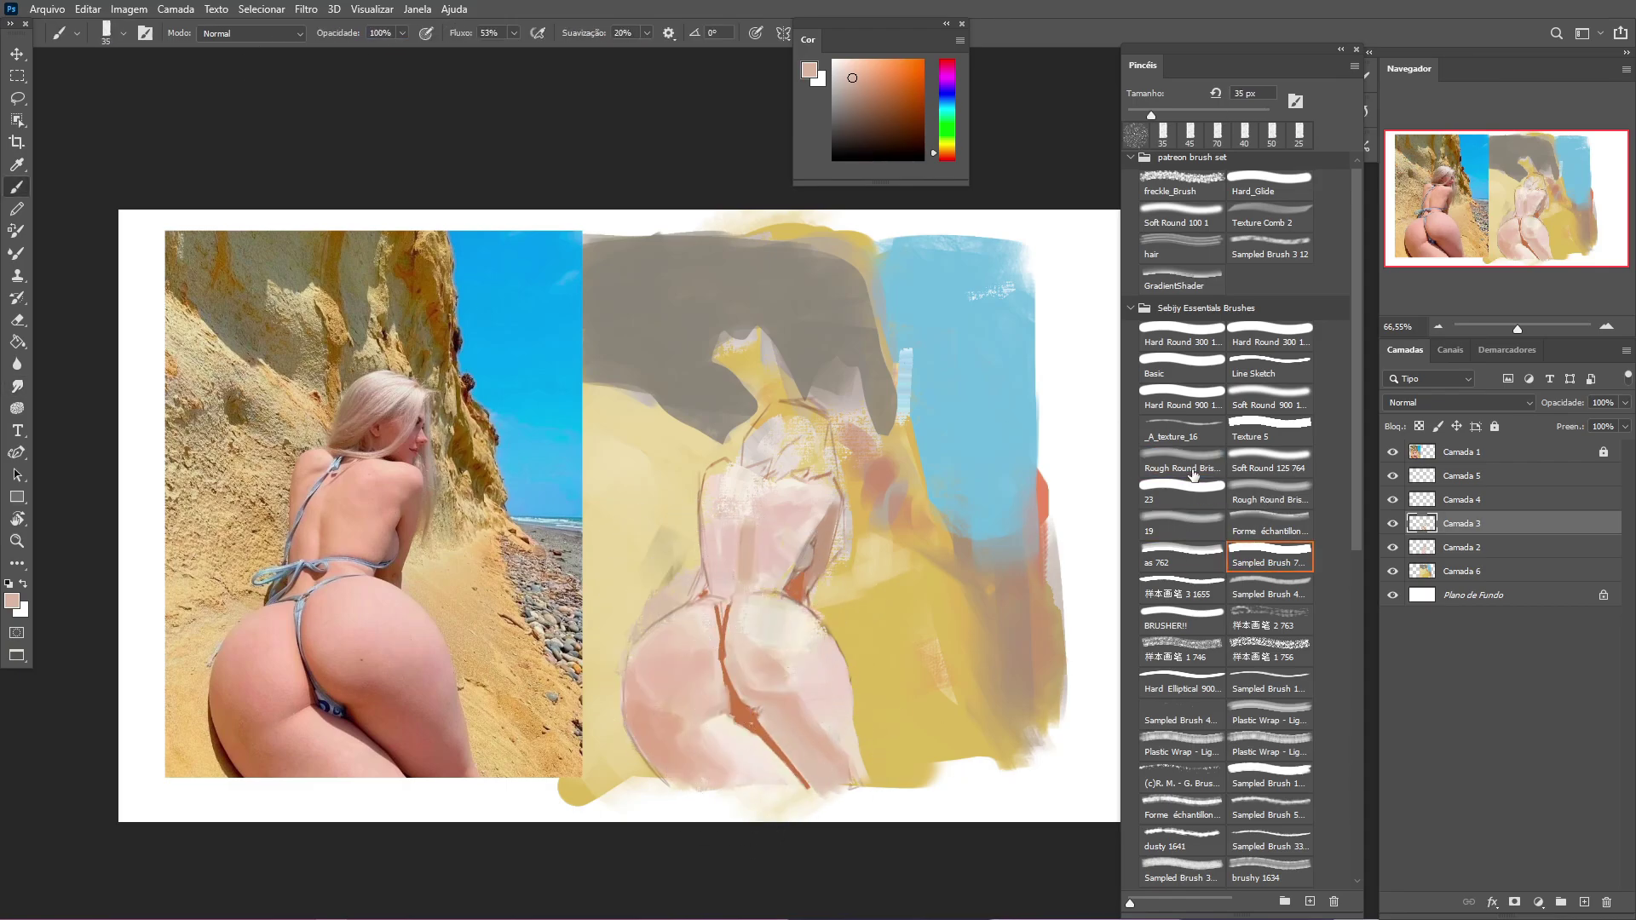
# Step: Soften the dark orange line between the legs and fill the head with pale sampled pinks at 30 px
pyautogui.keyDown('alt'); pyautogui.click(728, 633); pyautogui.keyUp('alt')
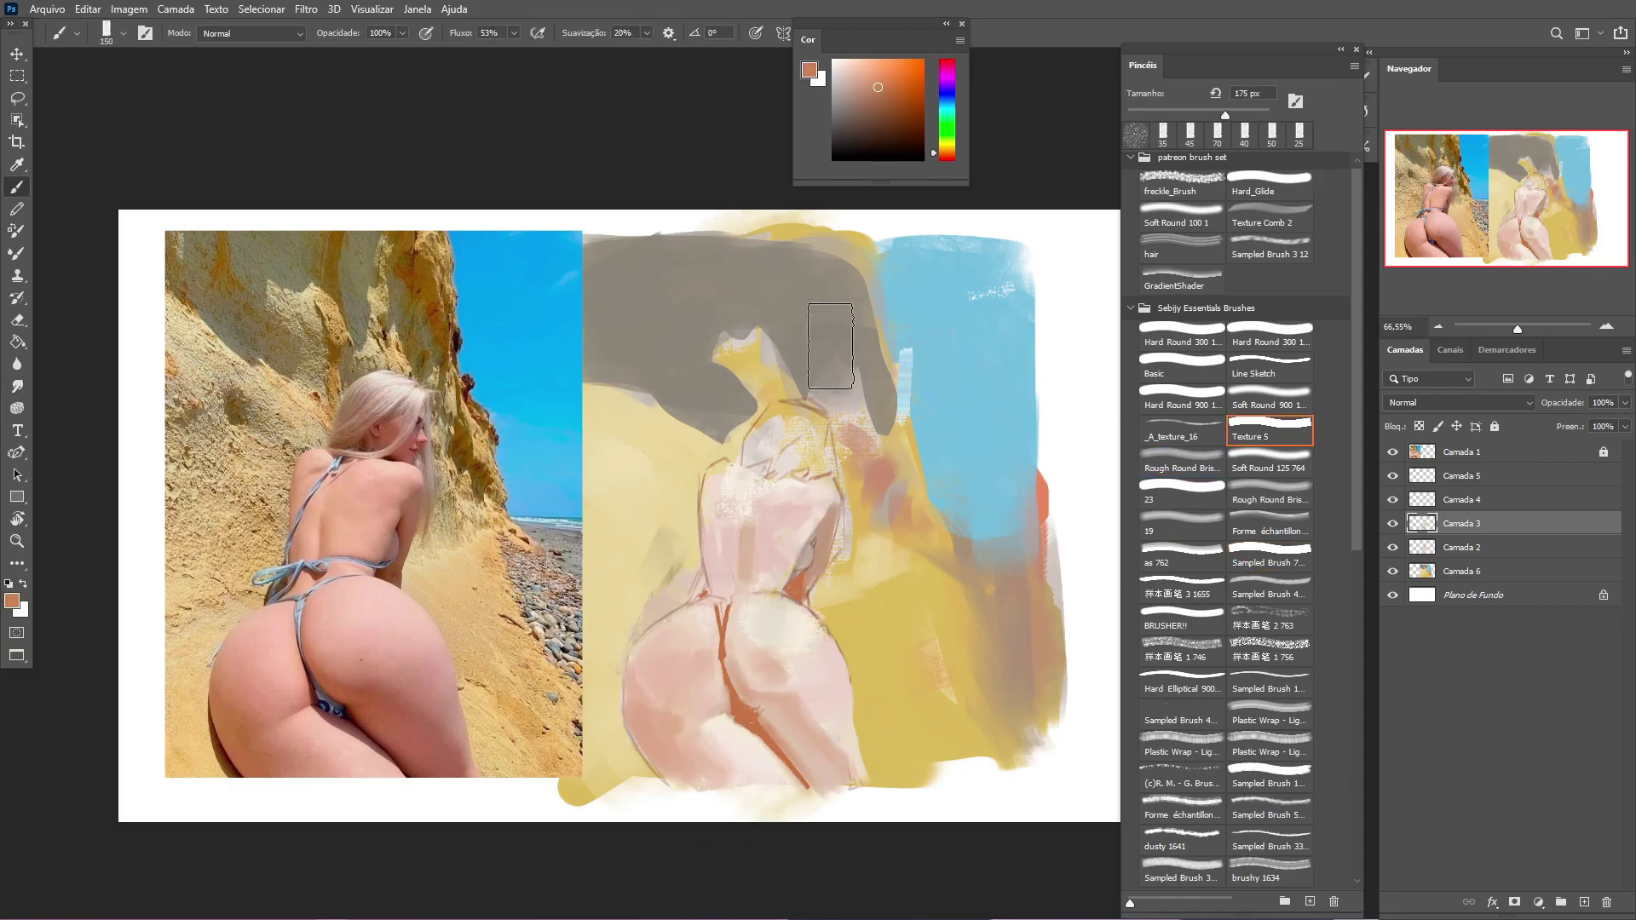
pyautogui.keyDown('alt'); pyautogui.click(773, 440); pyautogui.keyUp('alt')
pyautogui.click(1287, 554)
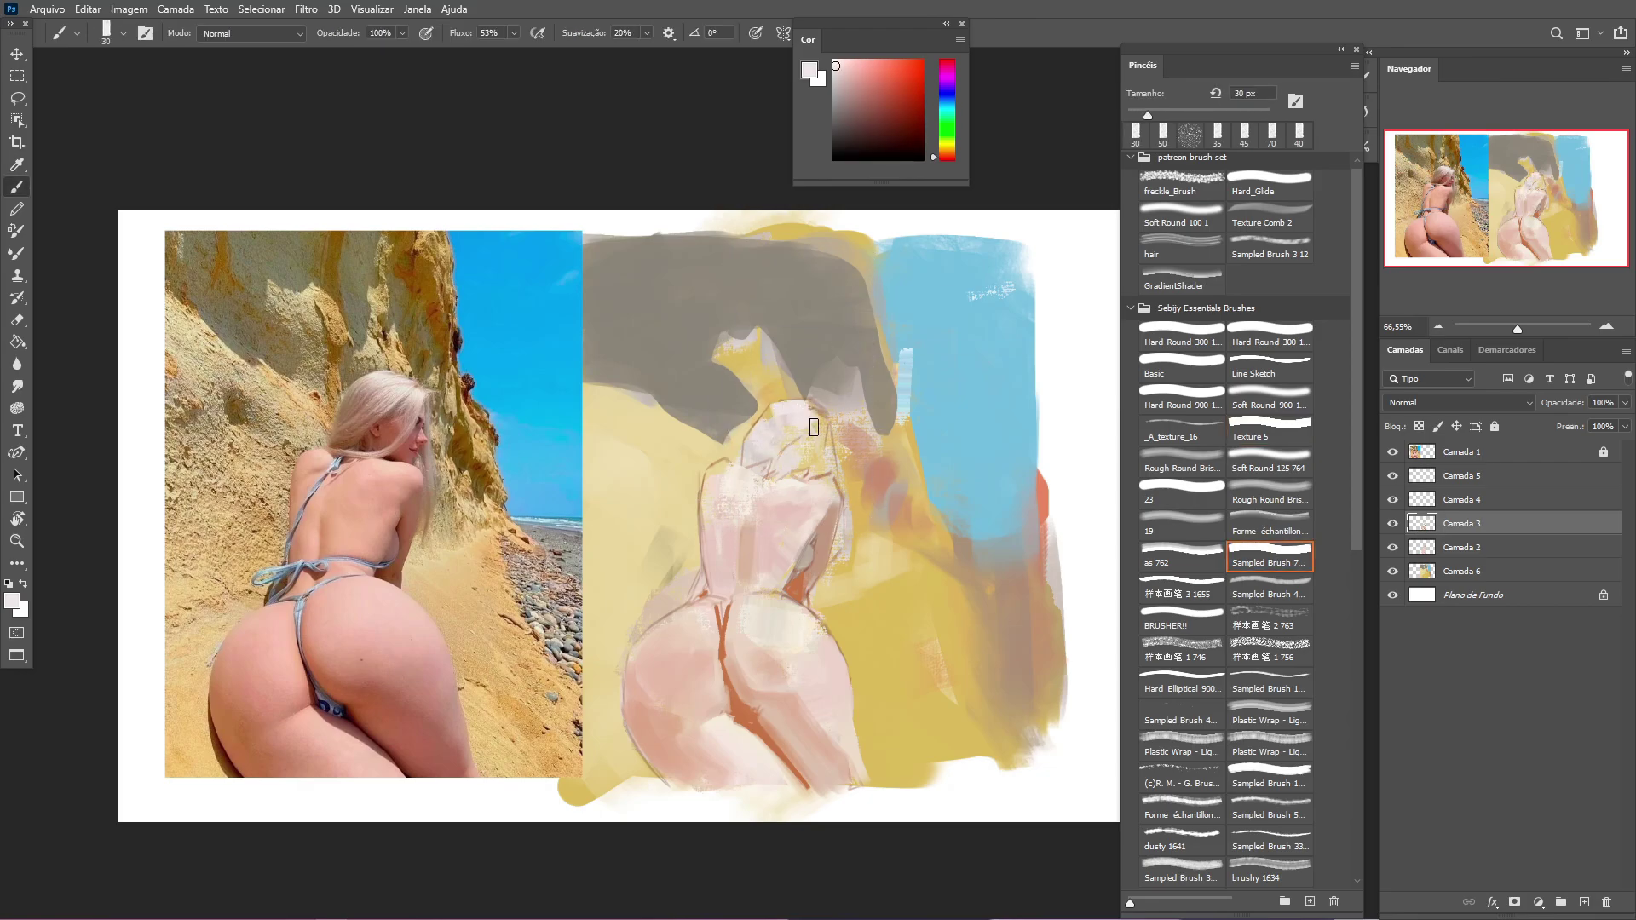
pyautogui.keyDown('alt'); pyautogui.click(770, 446); pyautogui.keyUp('alt')
pyautogui.keyDown('alt'); pyautogui.click(823, 448); pyautogui.keyUp('alt')
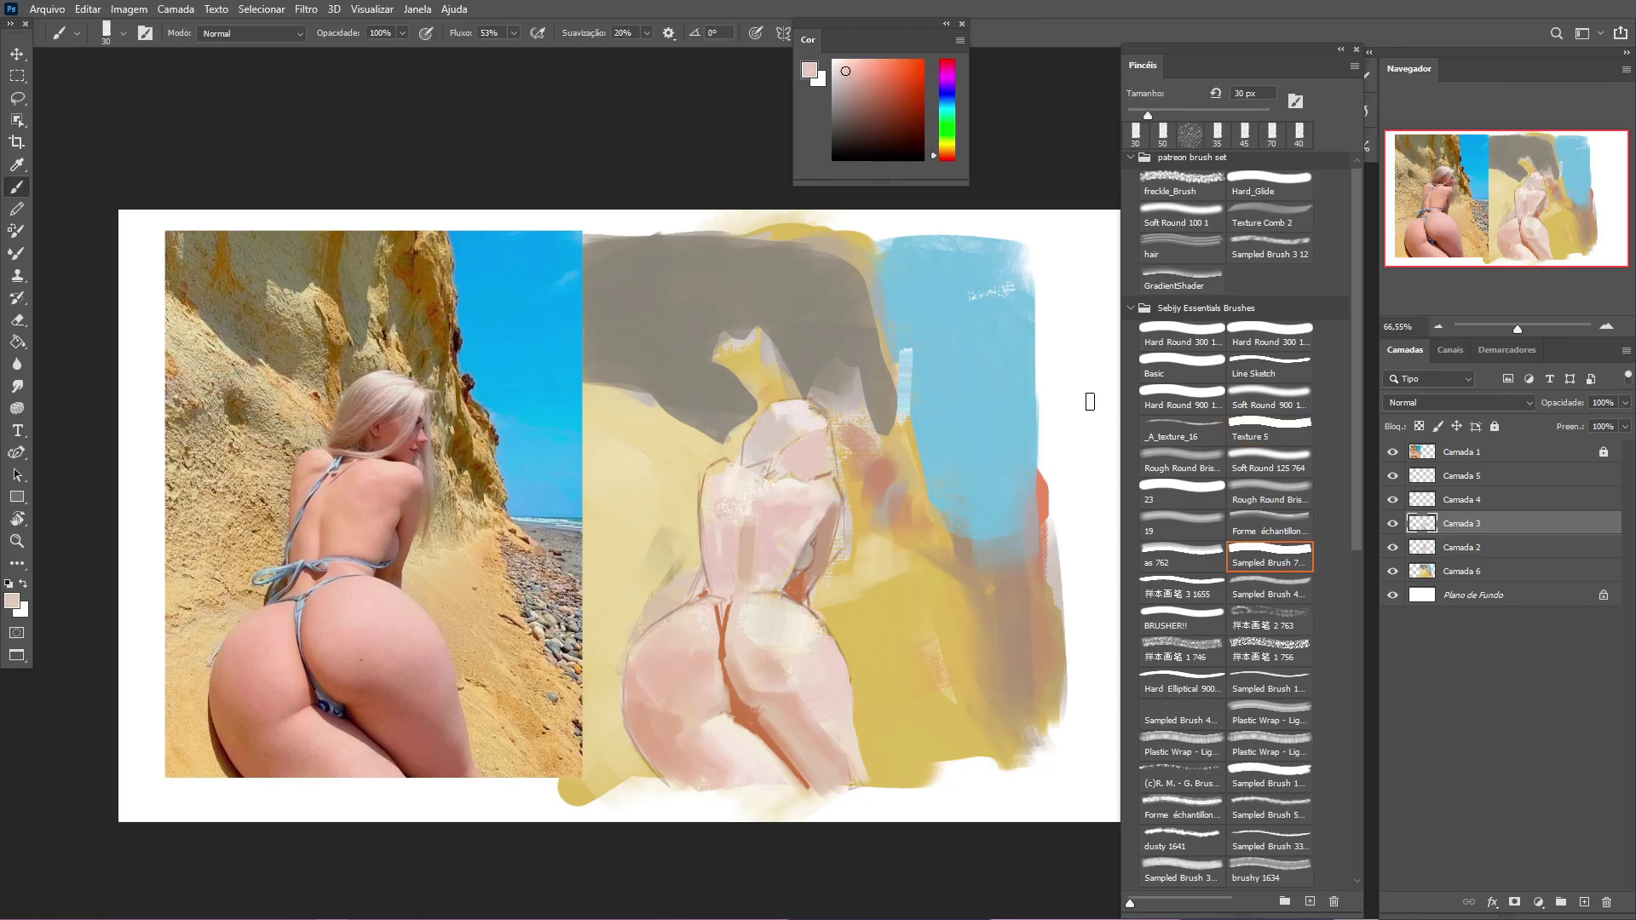
# Step: Paint a dark reddish accent beneath the head and the grey bikini bottom with the Hard Elliptical brush at 15 px
pyautogui.click(1270, 682)
pyautogui.press(',')
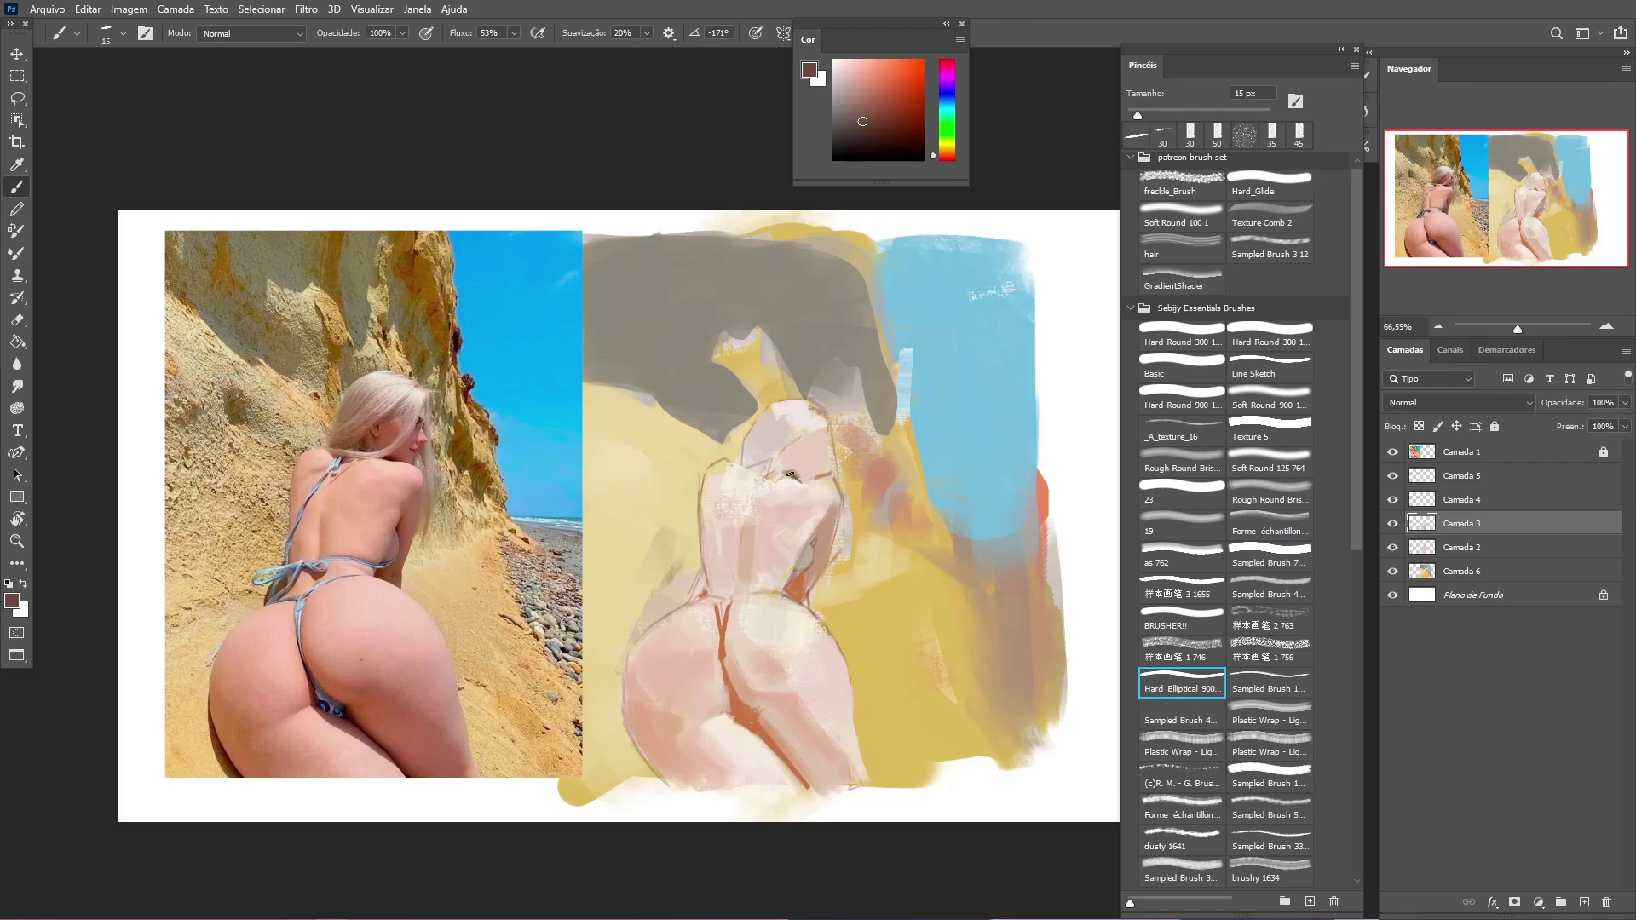
pyautogui.keyDown('alt'); pyautogui.click(814, 550); pyautogui.keyUp('alt')
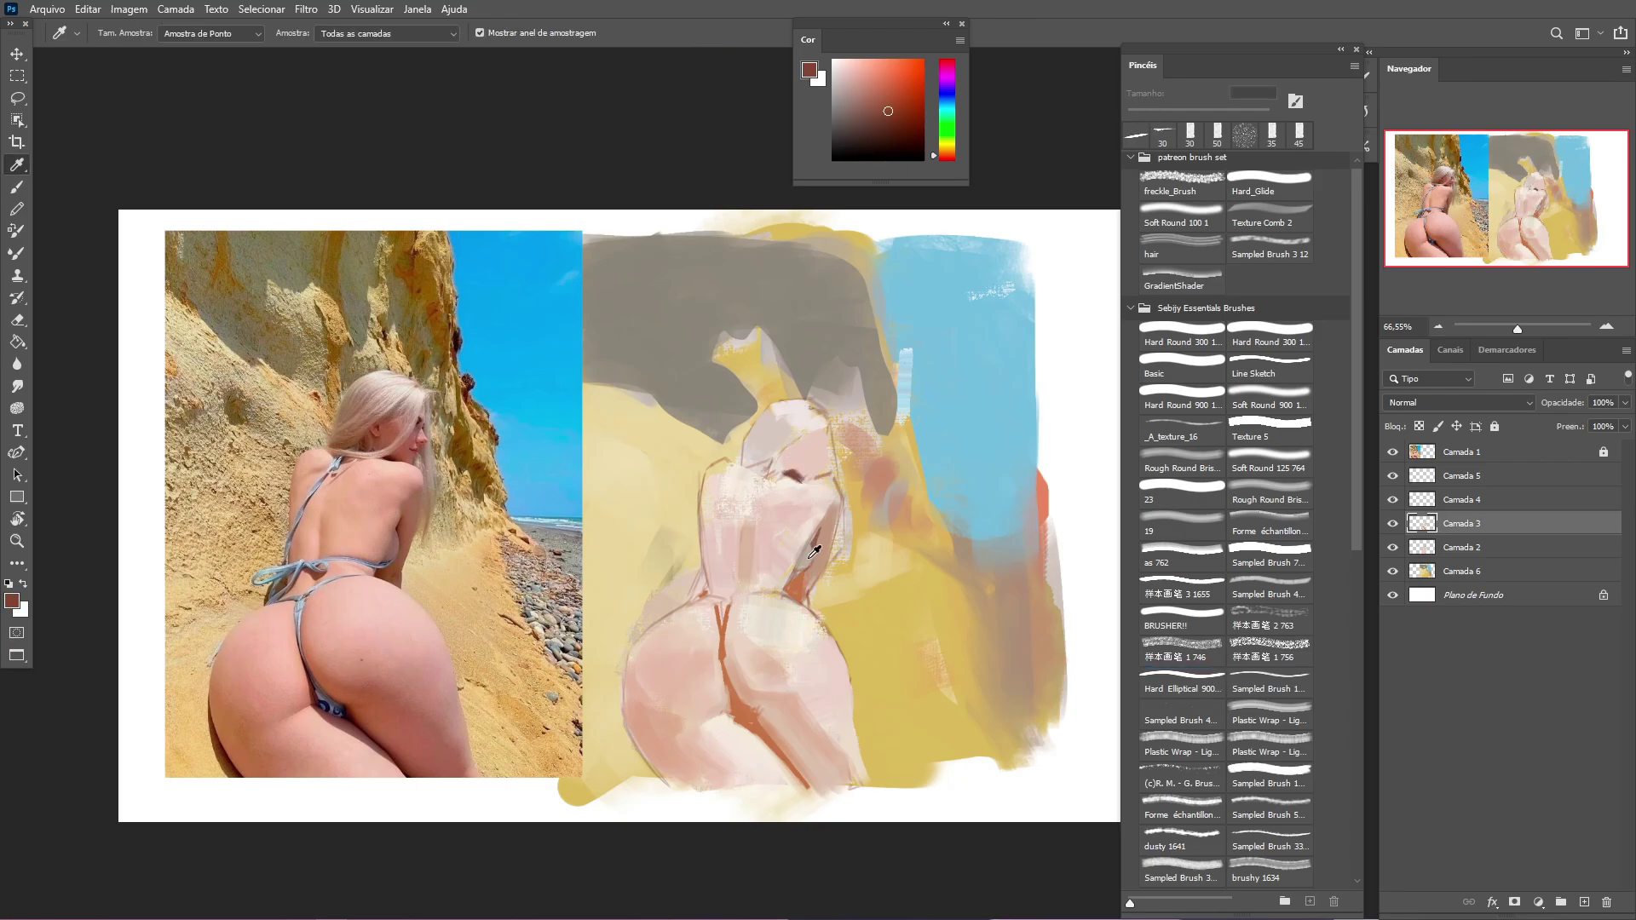
pyautogui.press(']')
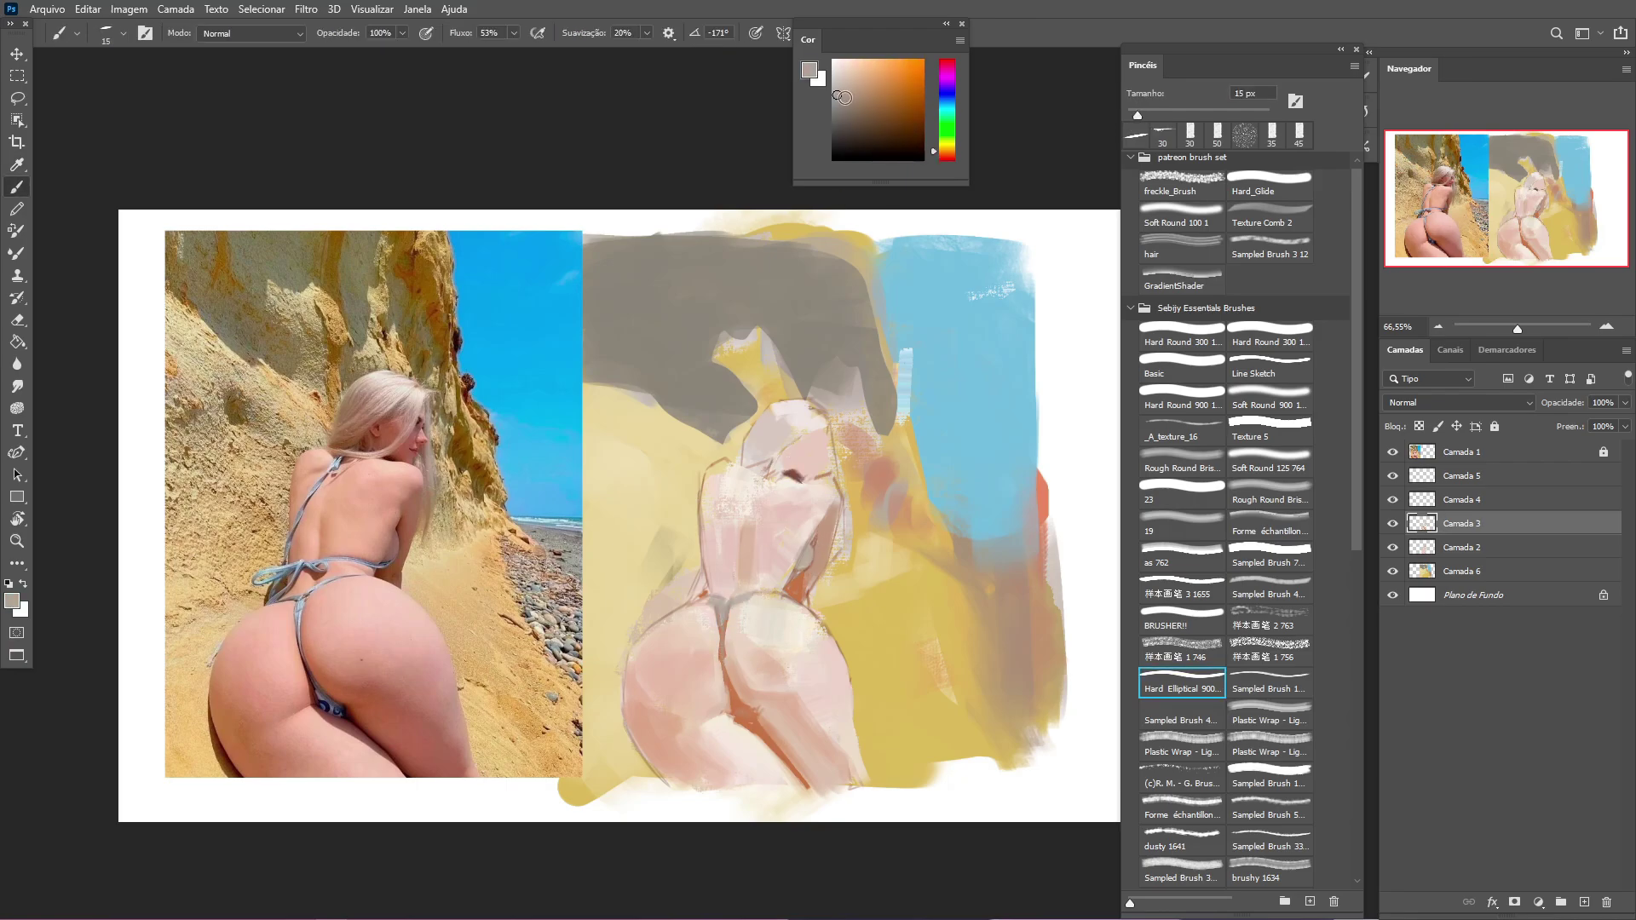
# Step: Streak sampled yellow texture across the grey cliff shadow on Camada 6, using the 样本画笔 1 746 brush at 200 px
pyautogui.keyDown('alt'); pyautogui.click(673, 418); pyautogui.keyUp('alt')
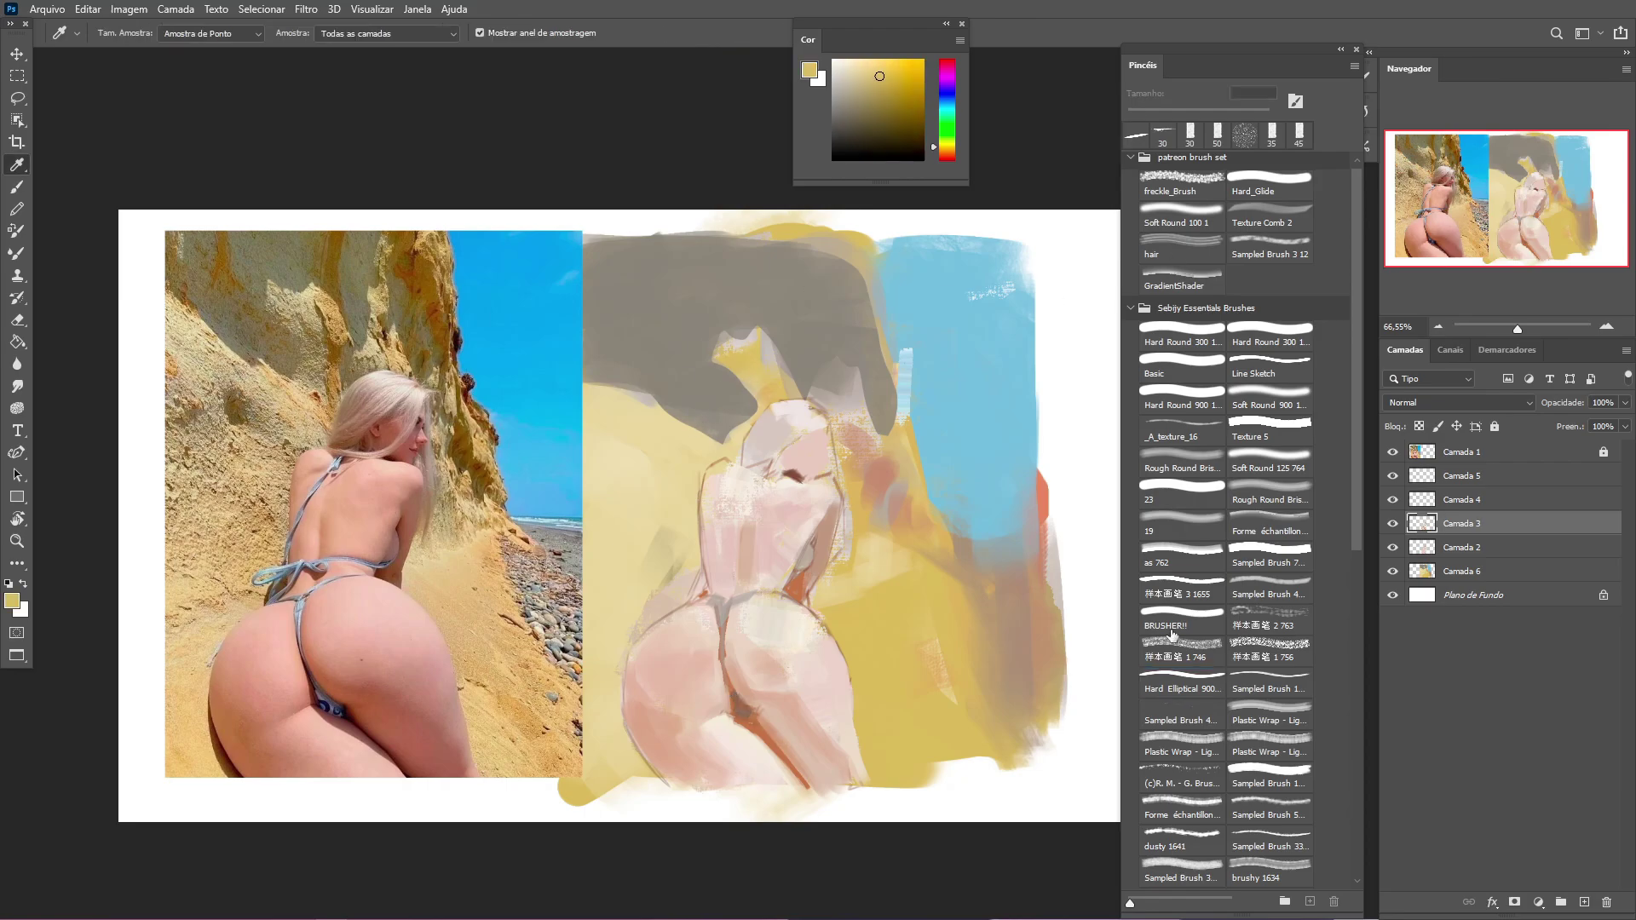
pyautogui.press(',')
pyautogui.click(1453, 571)
pyautogui.press(']')
pyautogui.press(']')
pyautogui.moveTo(708, 341)
pyautogui.mouseDown()
pyautogui.moveTo(756, 284)
pyautogui.moveTo(767, 351)
pyautogui.mouseUp()
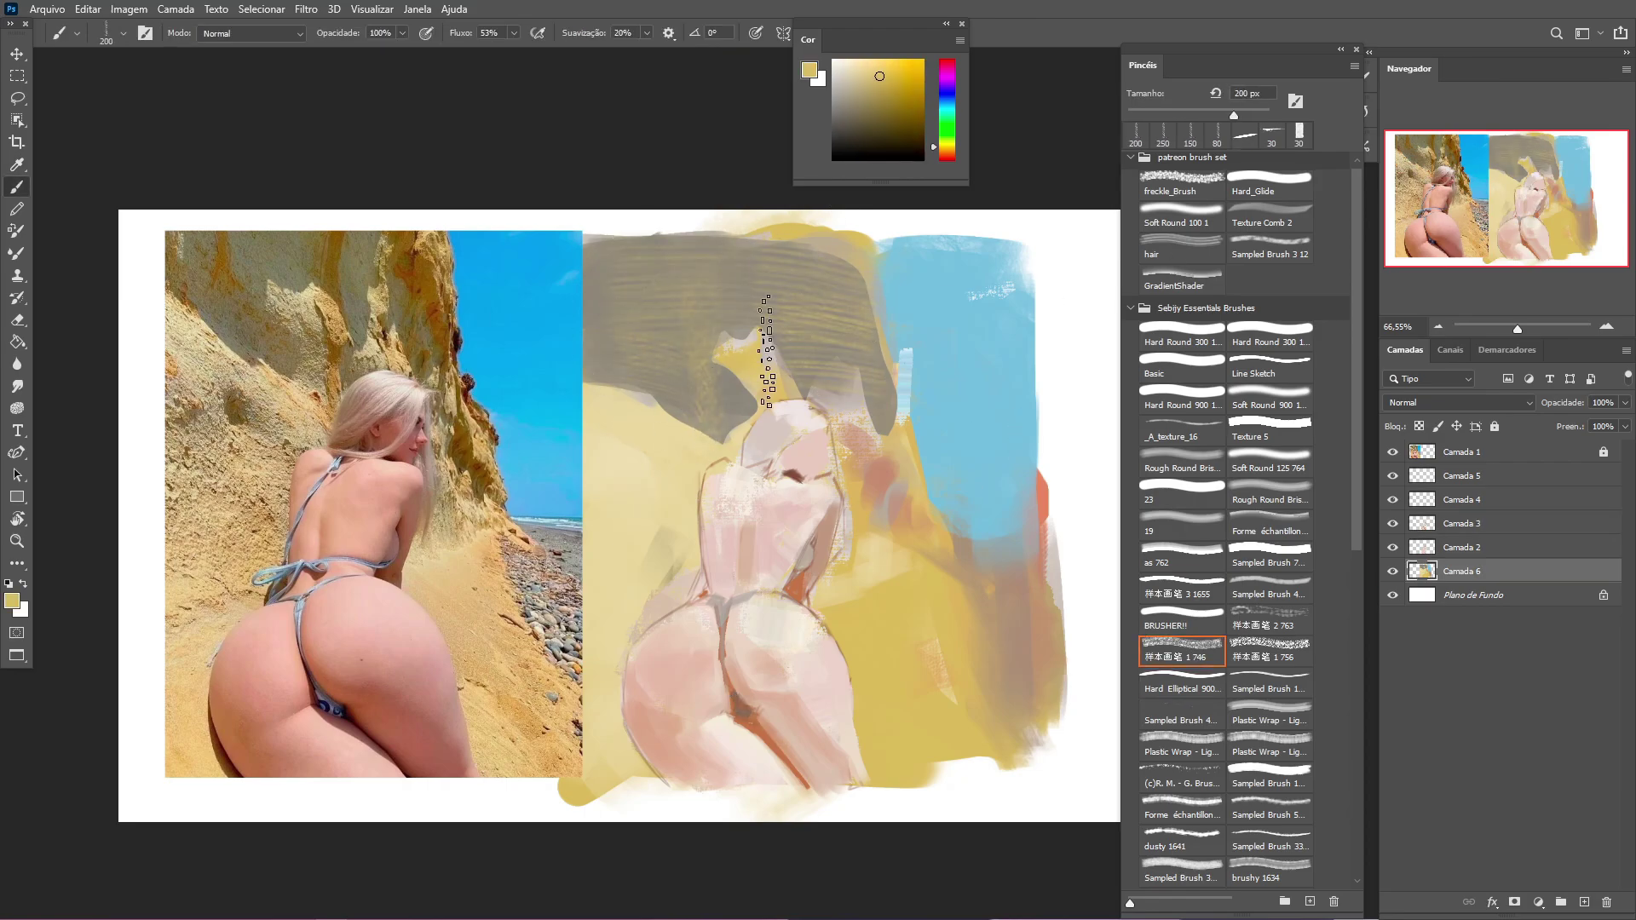
# Step: Duplicate and merge the figure and background paint layers
pyautogui.press('i')
pyautogui.rightClick(1449, 547)
pyautogui.click(1492, 426)
pyautogui.rightClick(1449, 523)
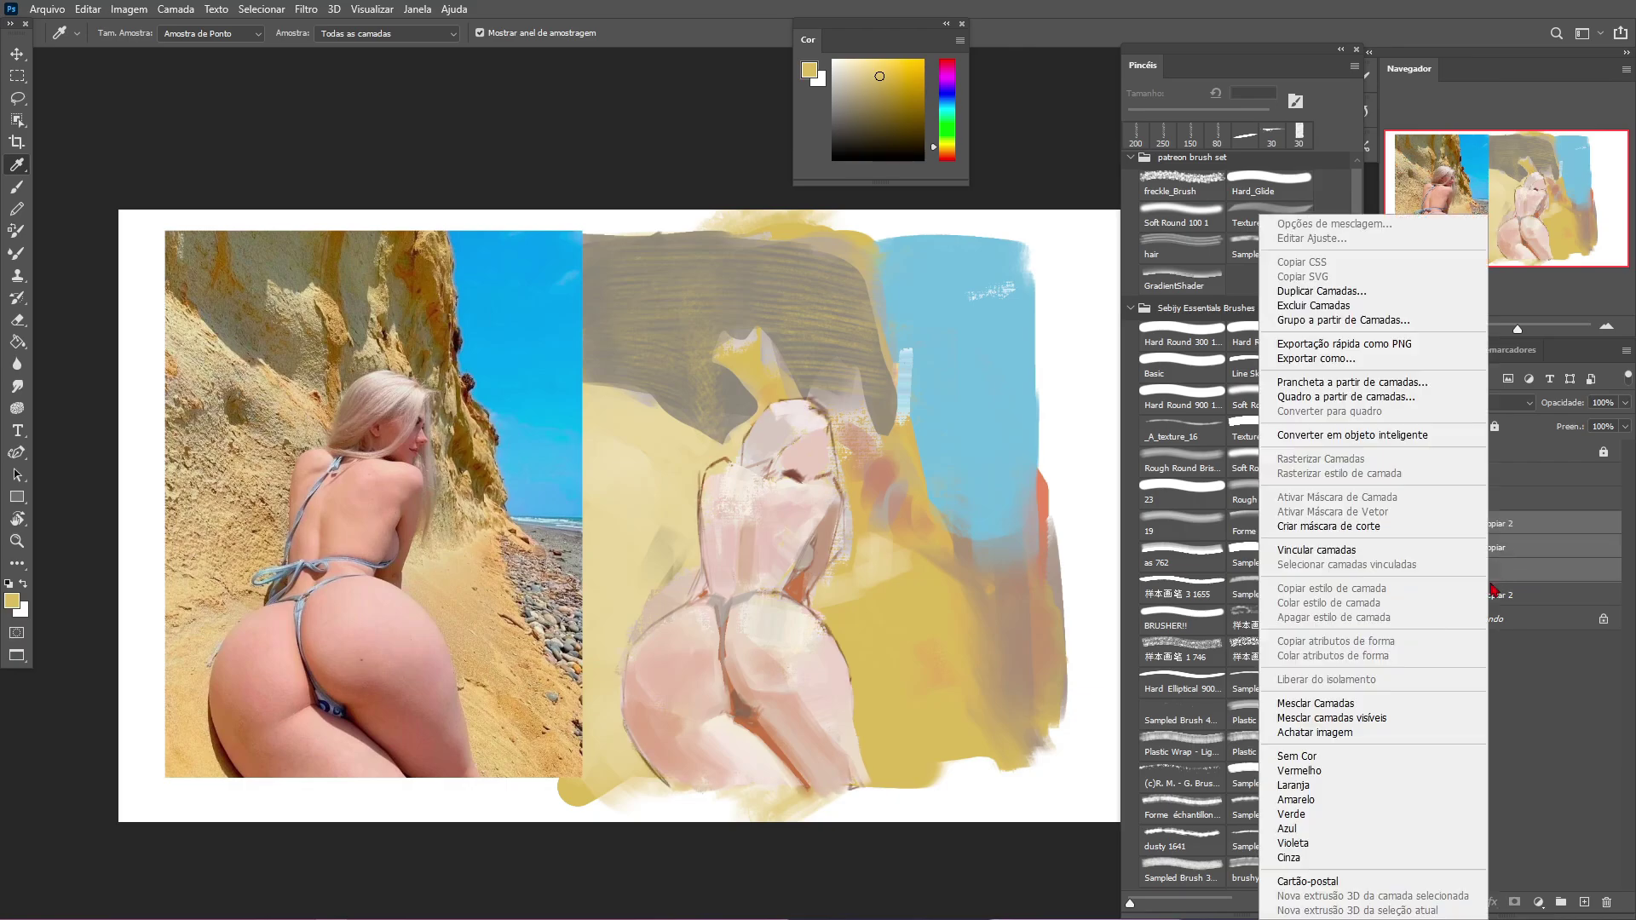
pyautogui.click(1491, 426)
# Step: Blend sampled pink skin tones over the right hip and thigh on Camada 4 with the Basic brush at 45 px
pyautogui.click(1462, 500)
pyautogui.click(1205, 370)
pyautogui.keyDown('alt'); pyautogui.click(781, 645); pyautogui.keyUp('alt')
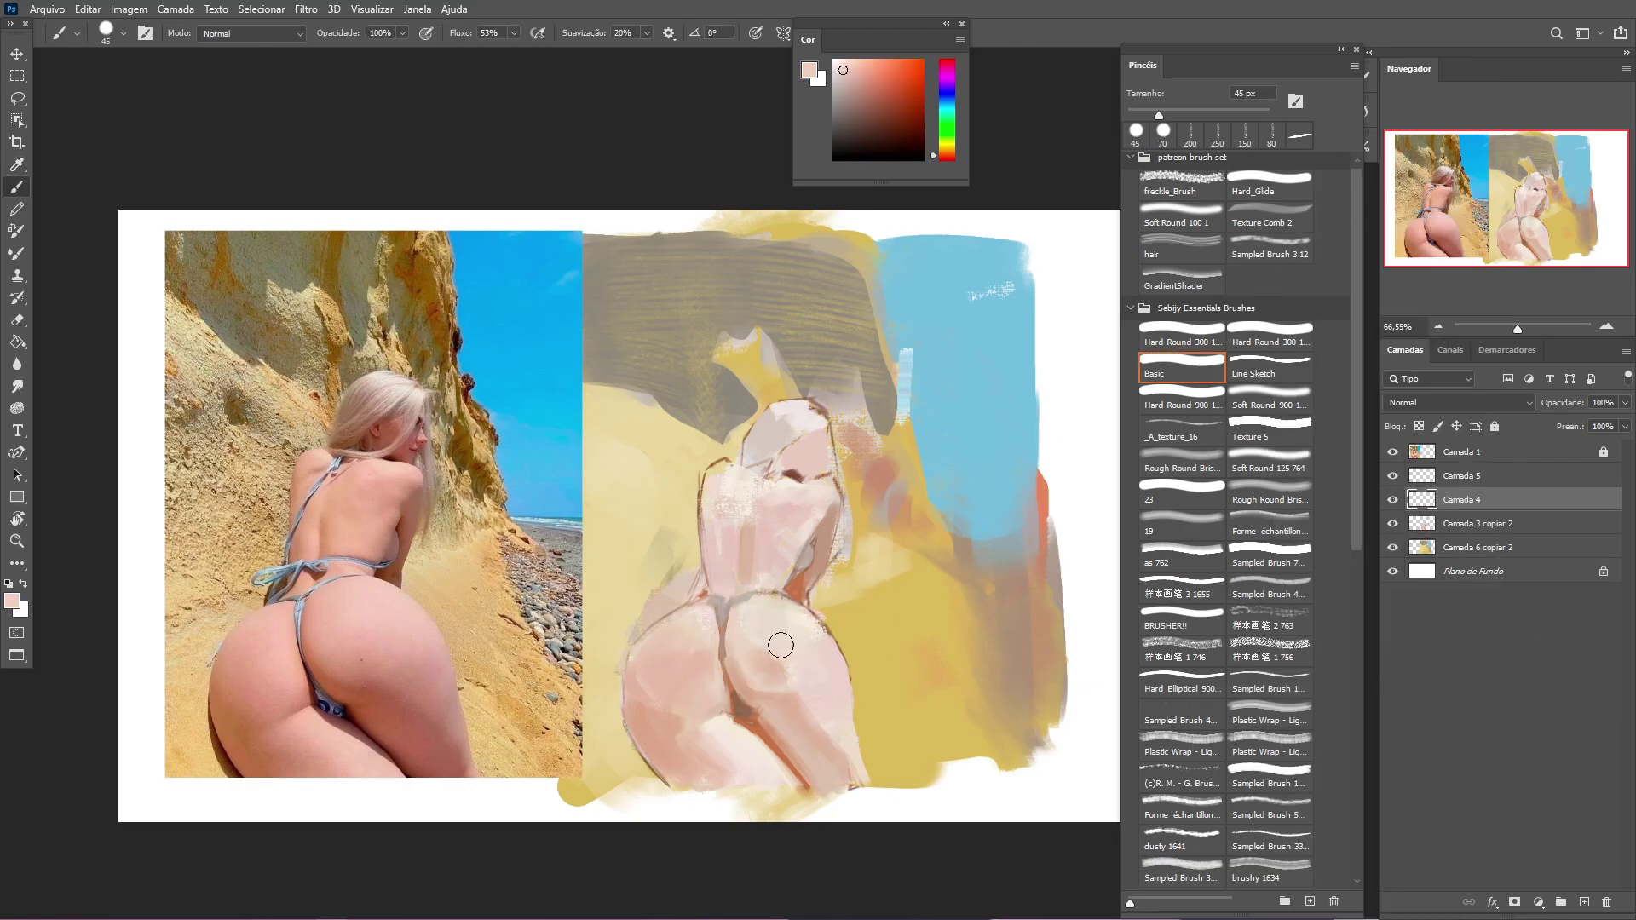
pyautogui.keyDown('alt'); pyautogui.click(785, 622); pyautogui.keyUp('alt')
pyautogui.moveTo(750, 601)
pyautogui.mouseDown()
pyautogui.moveTo(810, 635)
pyautogui.moveTo(840, 713)
pyautogui.moveTo(823, 724)
pyautogui.mouseUp()
pyautogui.keyDown('alt'); pyautogui.click(818, 697); pyautogui.keyUp('alt')
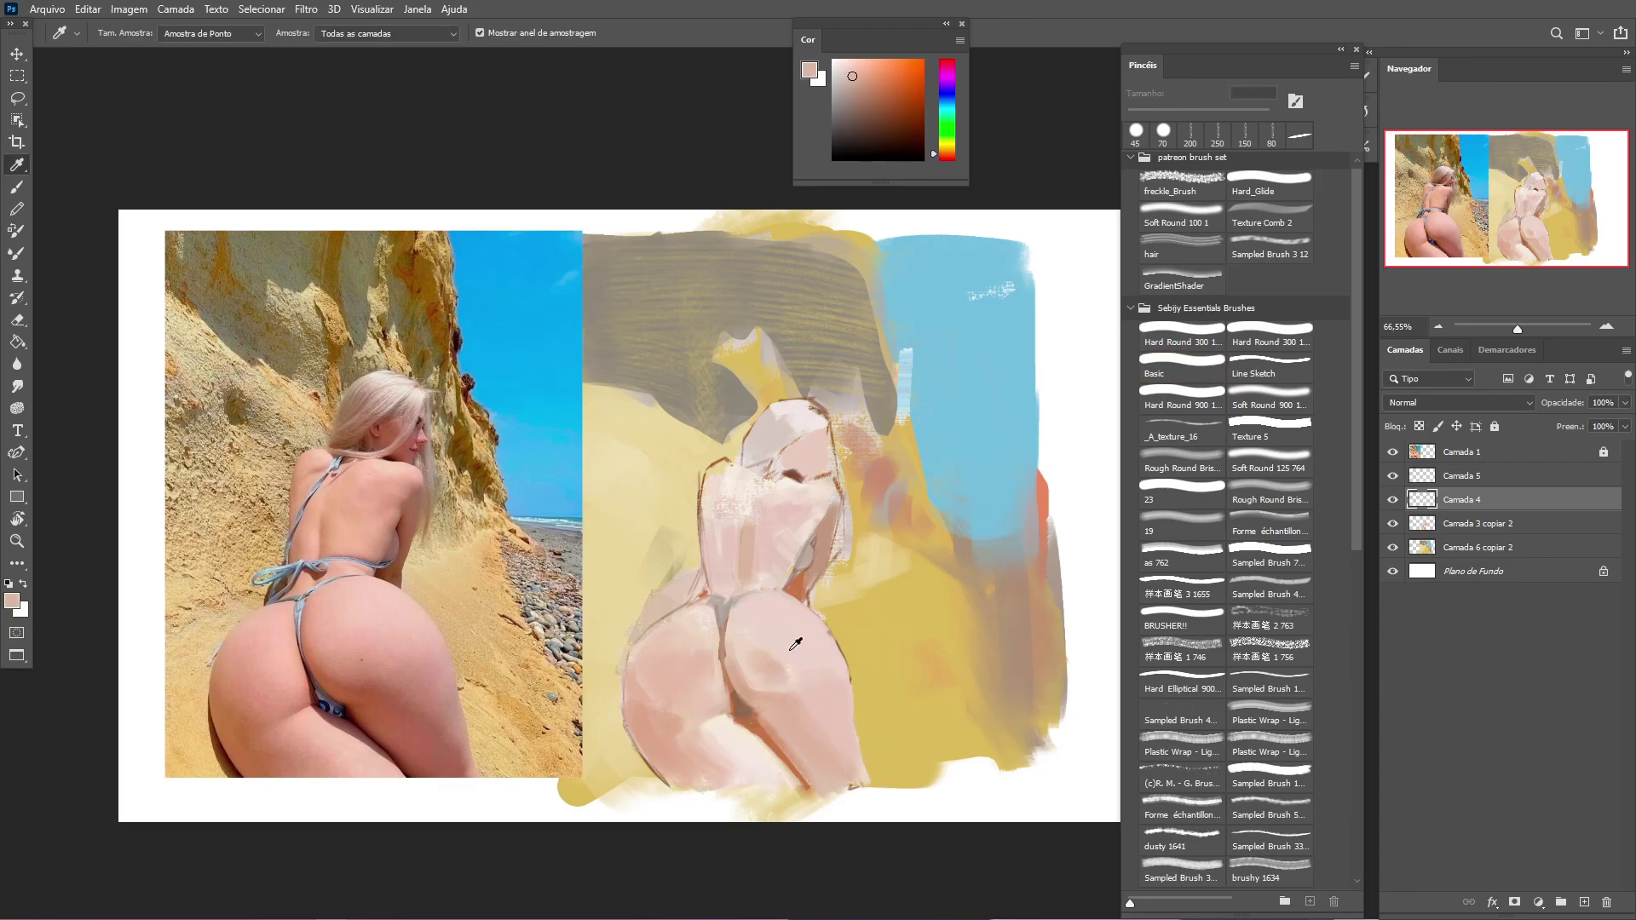
pyautogui.keyDown('alt'); pyautogui.click(763, 678); pyautogui.keyUp('alt')
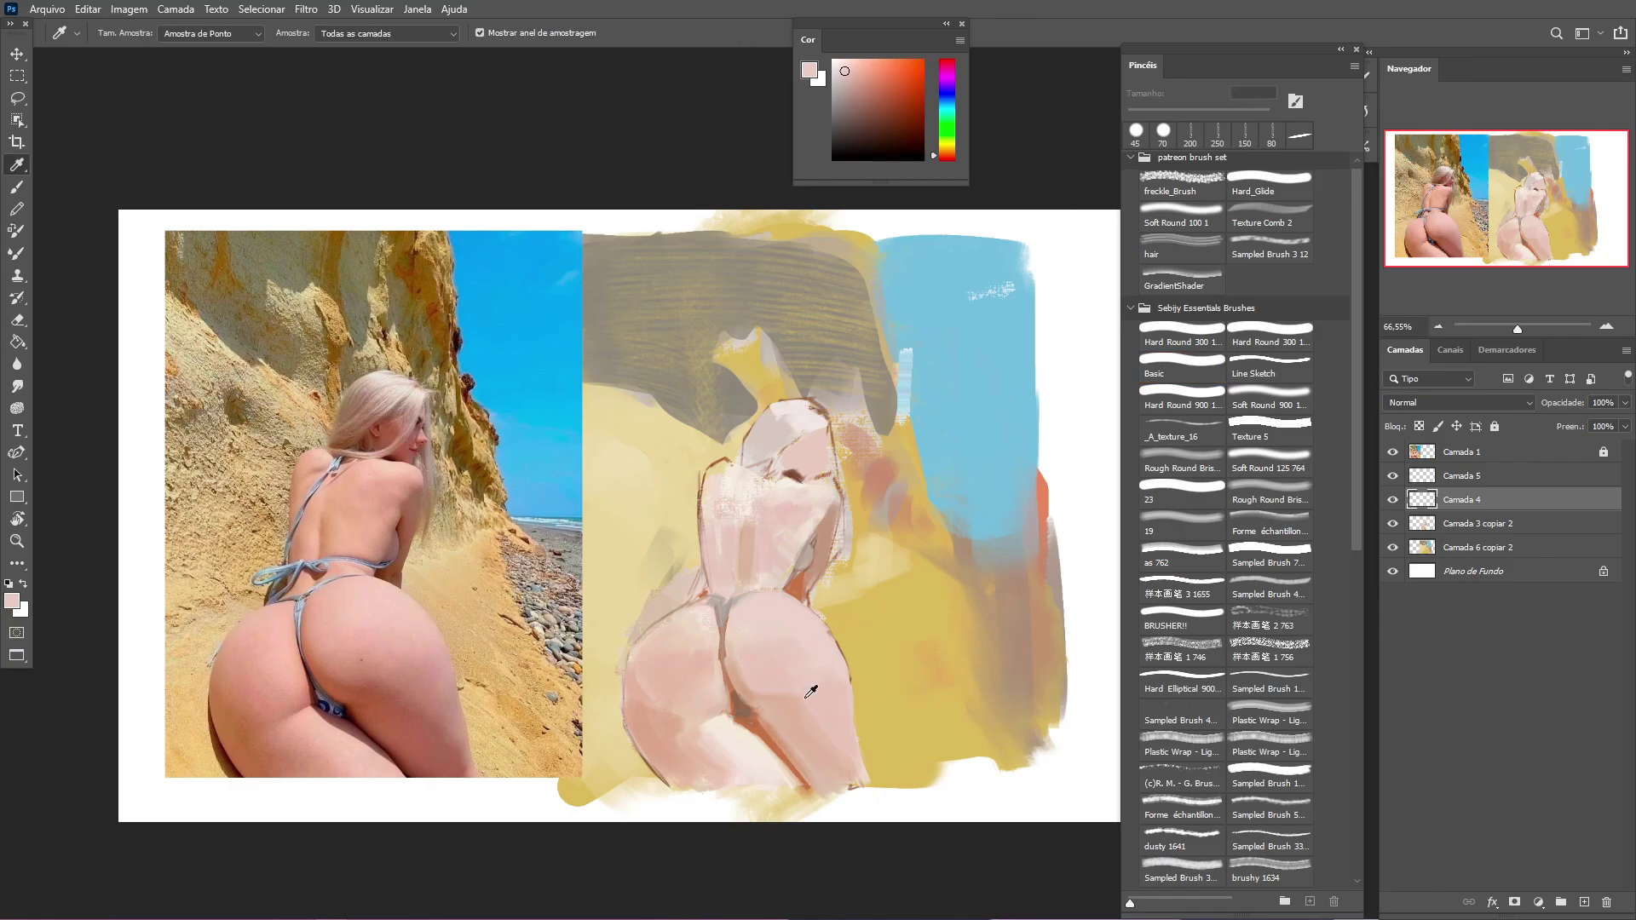
pyautogui.keyDown('alt'); pyautogui.click(805, 669); pyautogui.keyUp('alt')
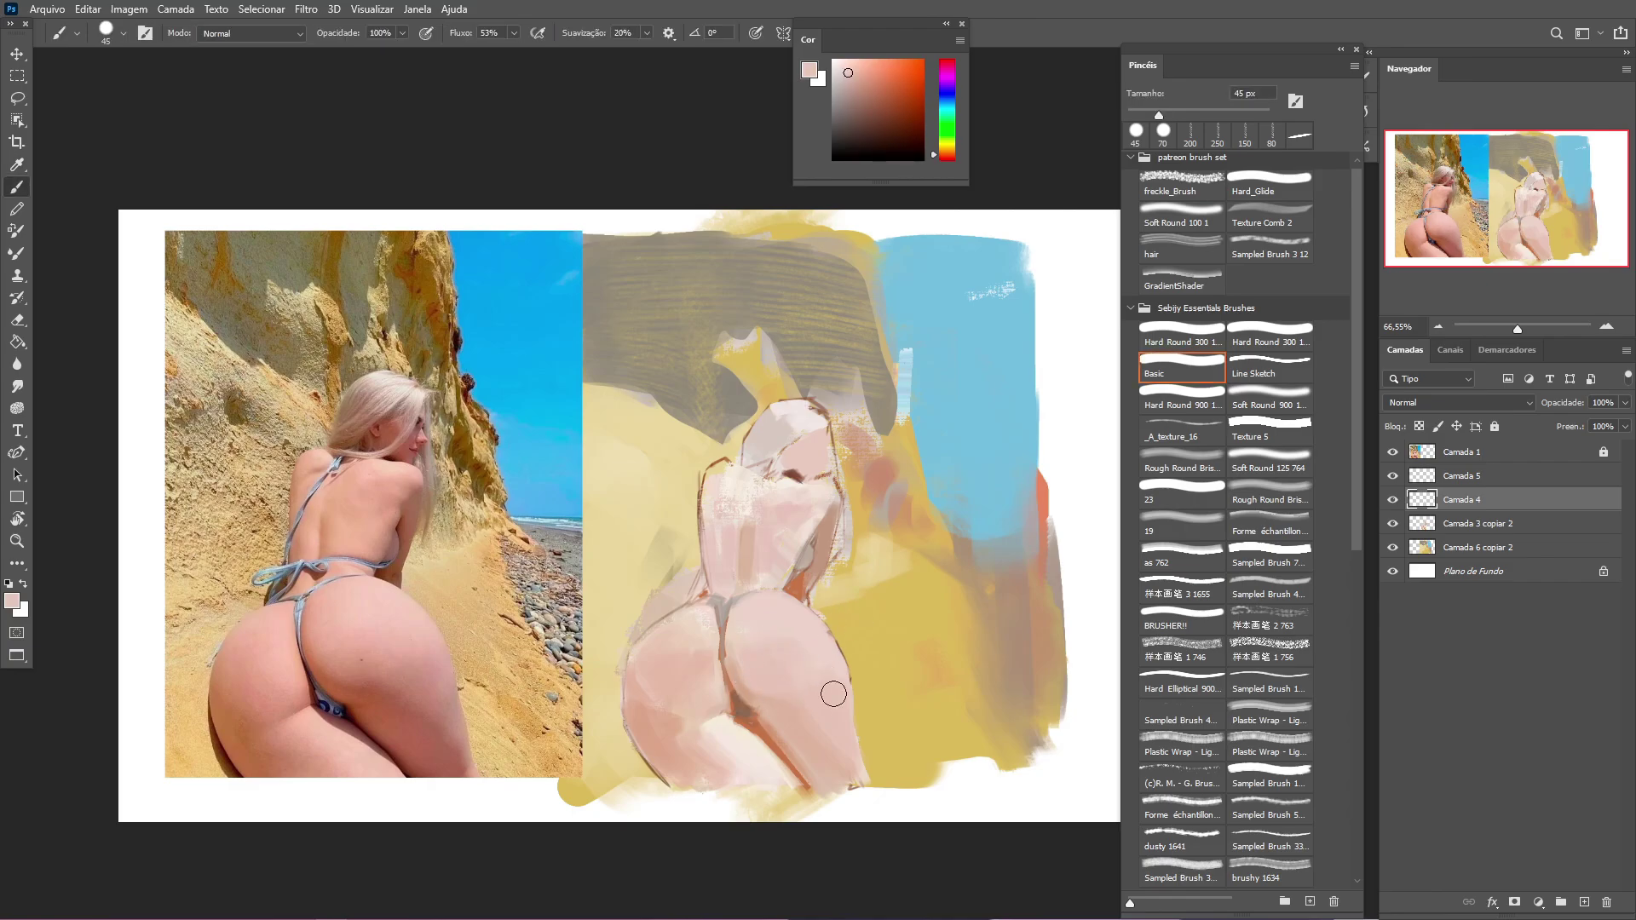
pyautogui.keyDown('alt'); pyautogui.click(709, 631); pyautogui.keyUp('alt')
# Step: Rename the Camada 3 copiar 2 layer as LL
pyautogui.moveTo(931, 606); pyautogui.dragTo(894, 632)
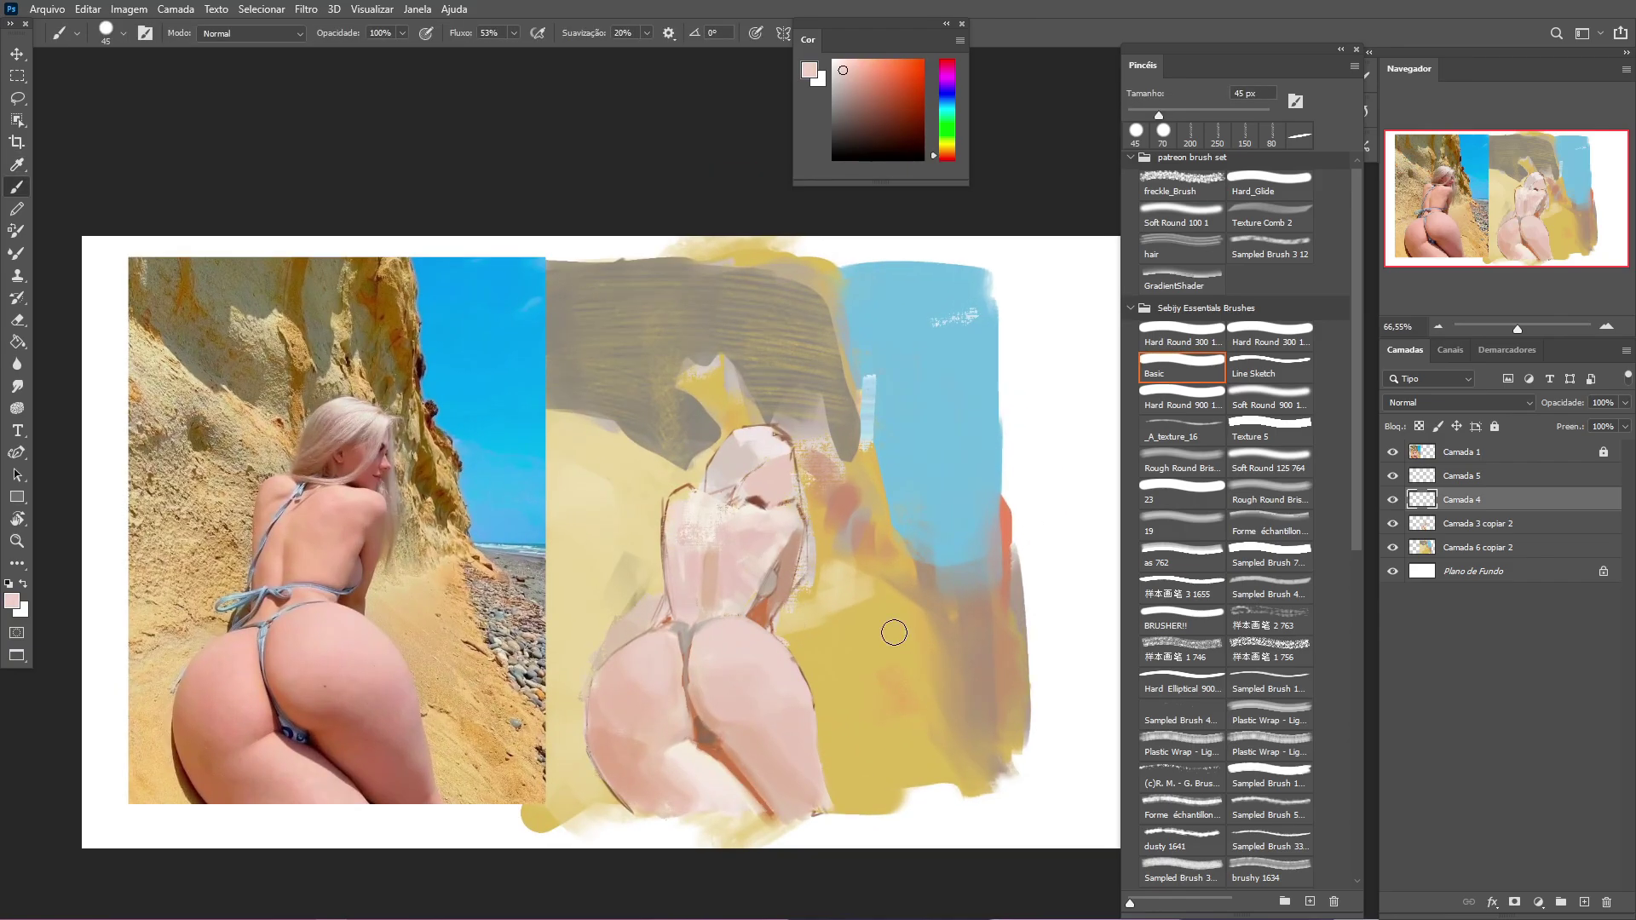
pyautogui.click(1481, 524)
pyautogui.press('l')
pyautogui.moveTo(797, 661); pyautogui.dragTo(810, 564)
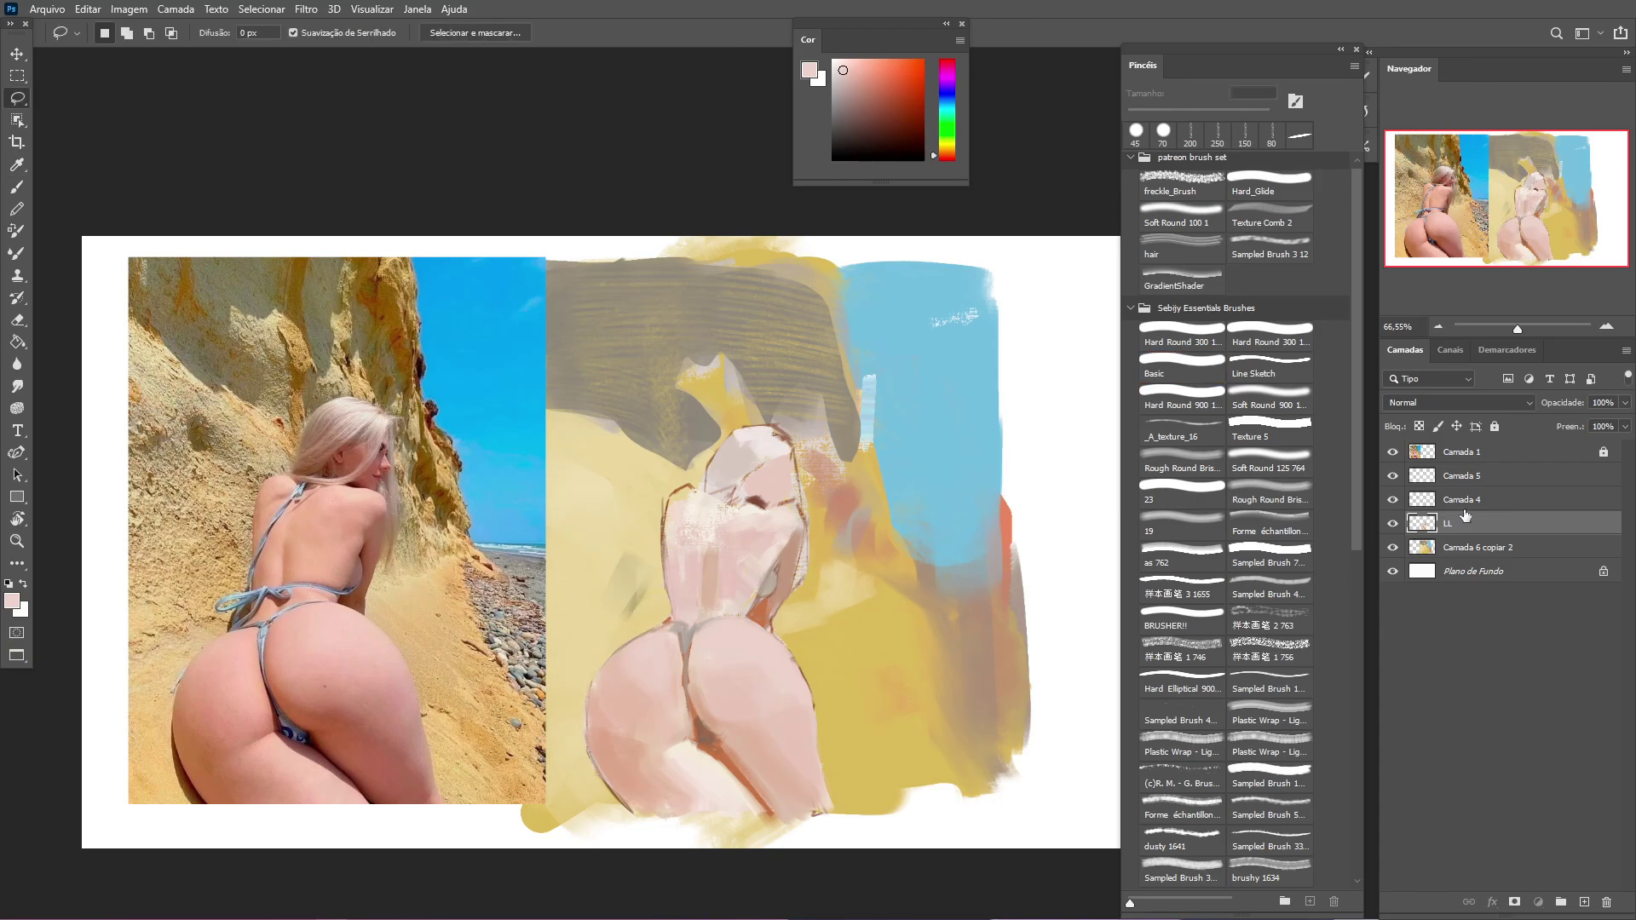
# Step: Cover the rough texture on the left shoulder with pale sampled skin tones on Camada 4, using the Basic brush
pyautogui.click(1466, 501)
pyautogui.press('b')
pyautogui.keyDown('alt'); pyautogui.click(707, 633); pyautogui.keyUp('alt')
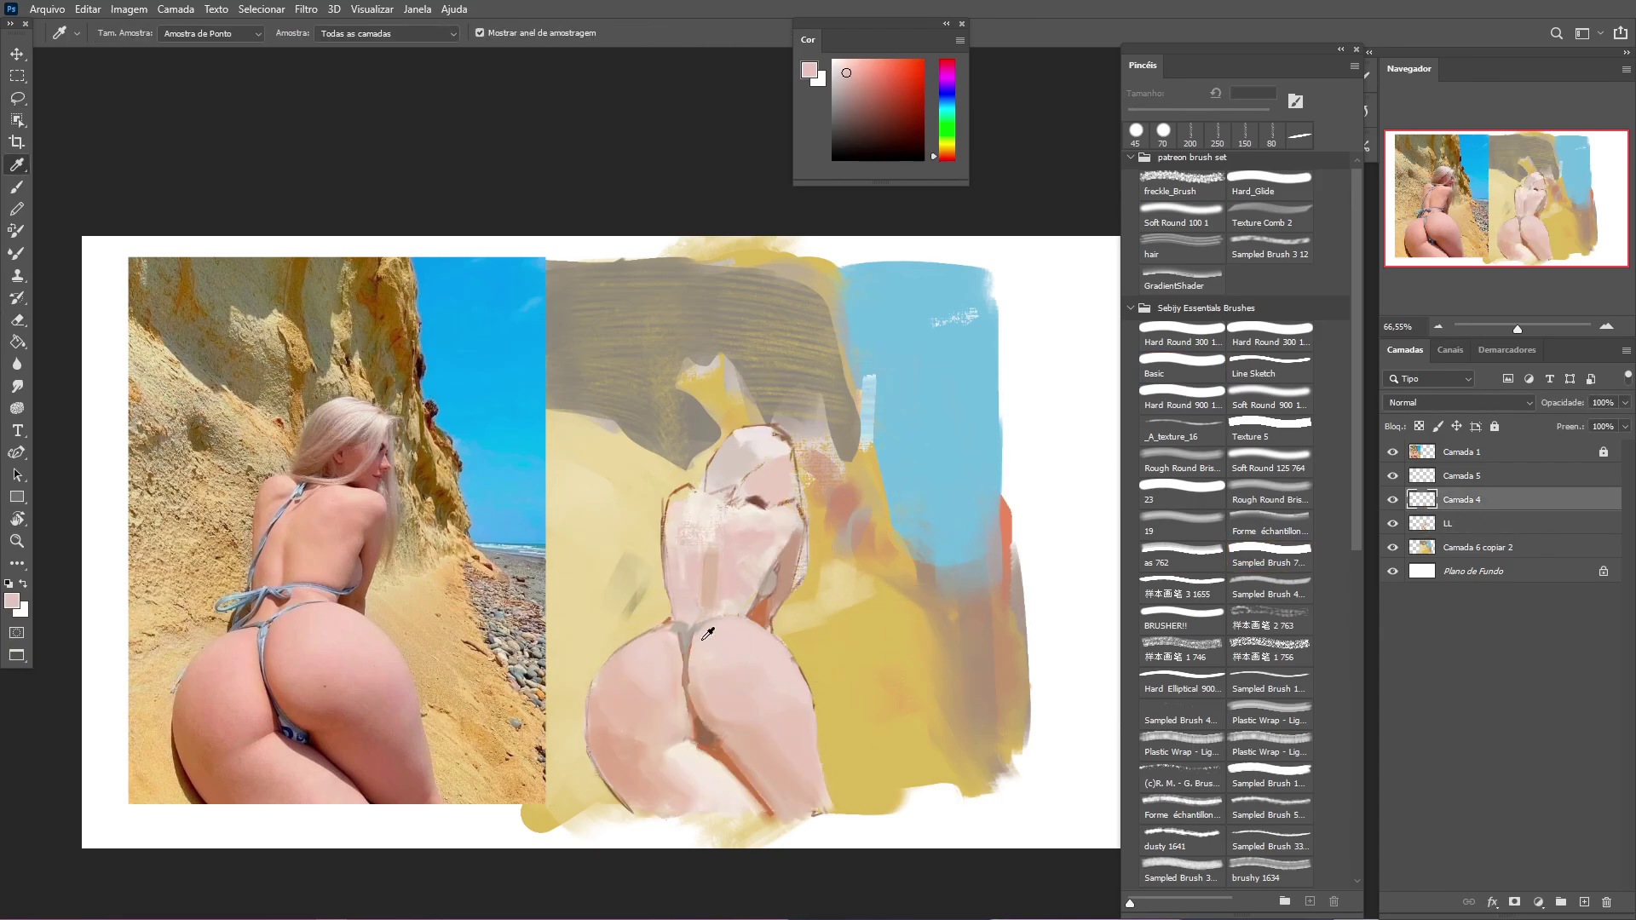
pyautogui.click(1182, 362)
pyautogui.keyDown('alt'); pyautogui.click(727, 520); pyautogui.keyUp('alt')
pyautogui.keyDown('alt'); pyautogui.click(696, 498); pyautogui.keyUp('alt')
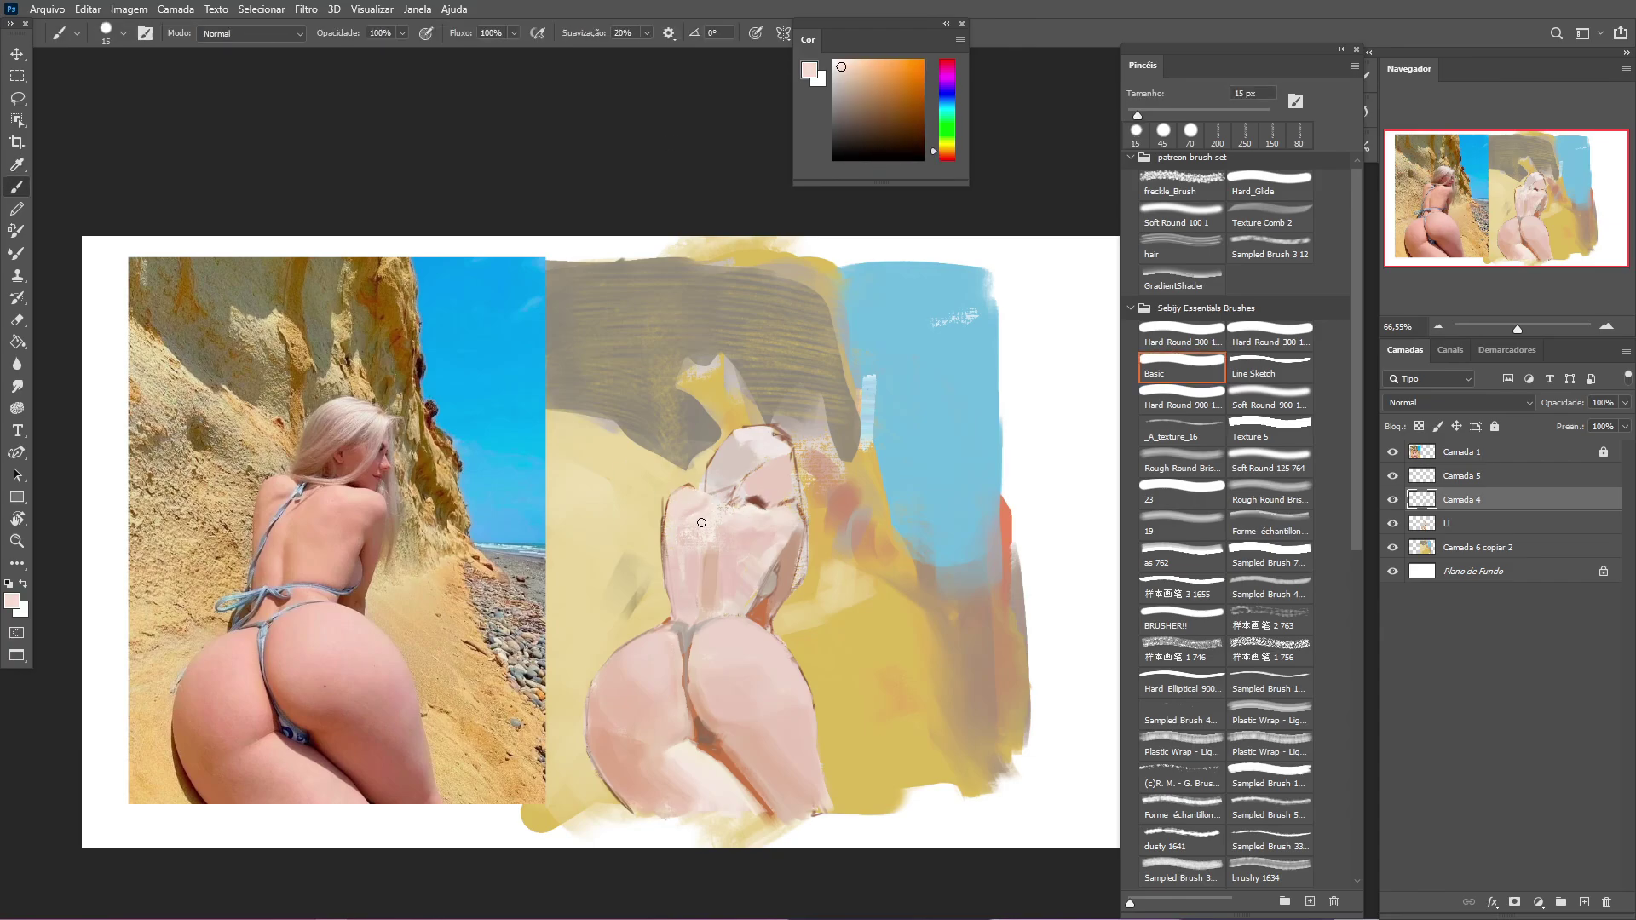
pyautogui.press(']')
pyautogui.press(']')
# Step: Refine the right shoulder and arm contour with sampled skin tones, starting from a 10 px brush
pyautogui.keyDown('alt'); pyautogui.click(795, 509); pyautogui.keyUp('alt')
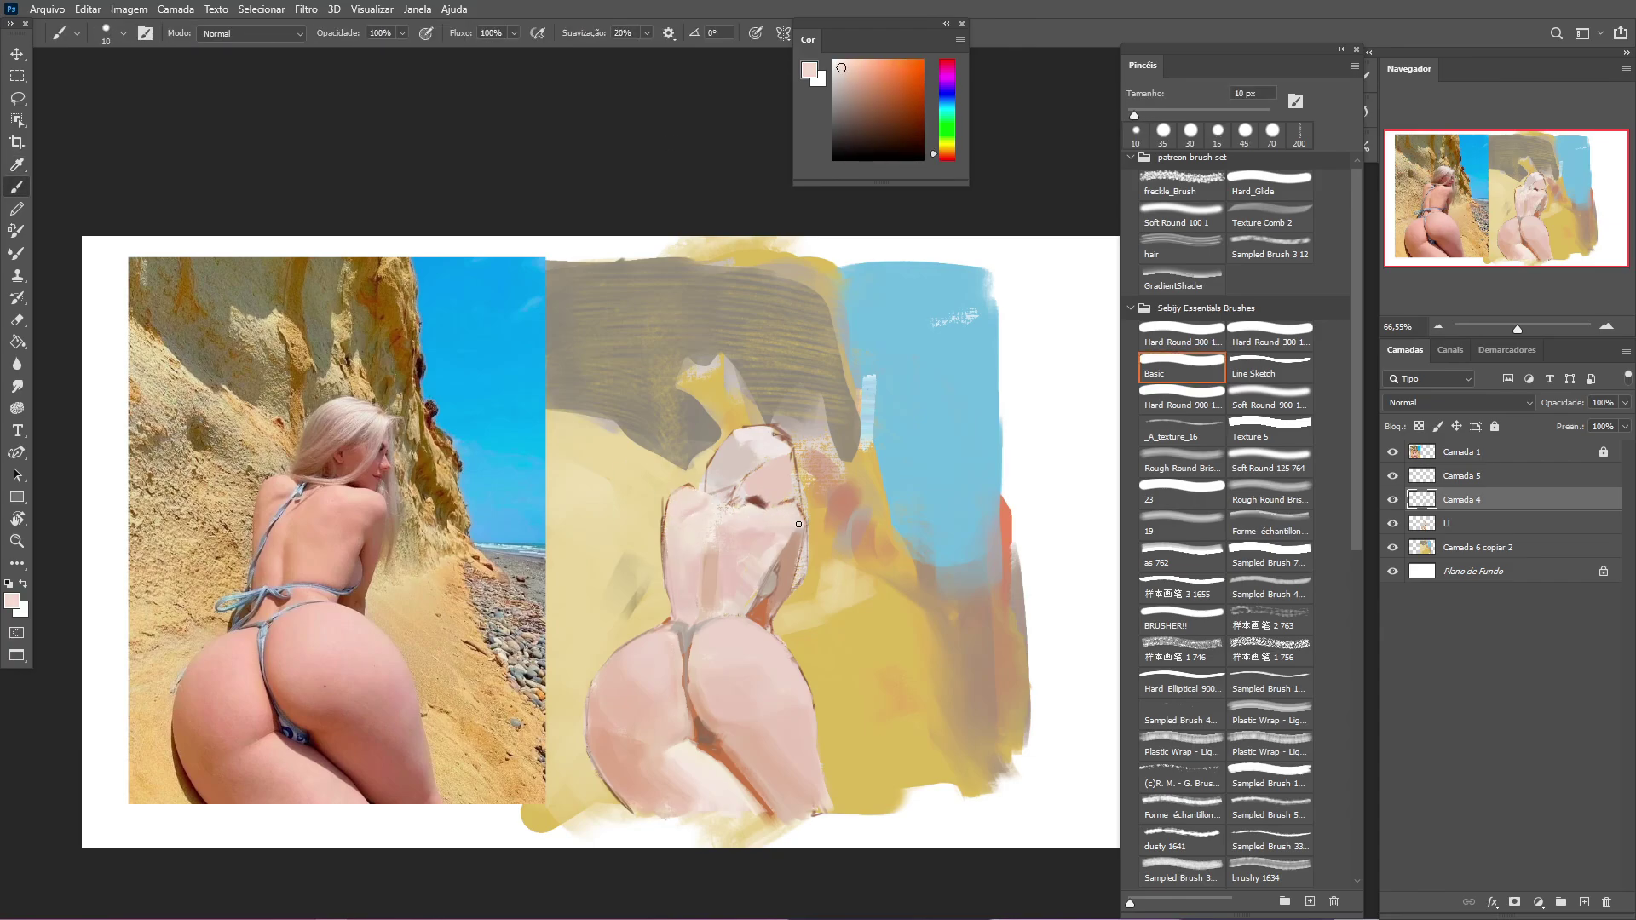
pyautogui.press(']')
pyautogui.press(']')
pyautogui.press(']')
pyautogui.keyDown('alt'); pyautogui.click(776, 533); pyautogui.keyUp('alt')
# Step: Flip the canvas horizontally and minimise the HID macros window
pyautogui.click(176, 9)
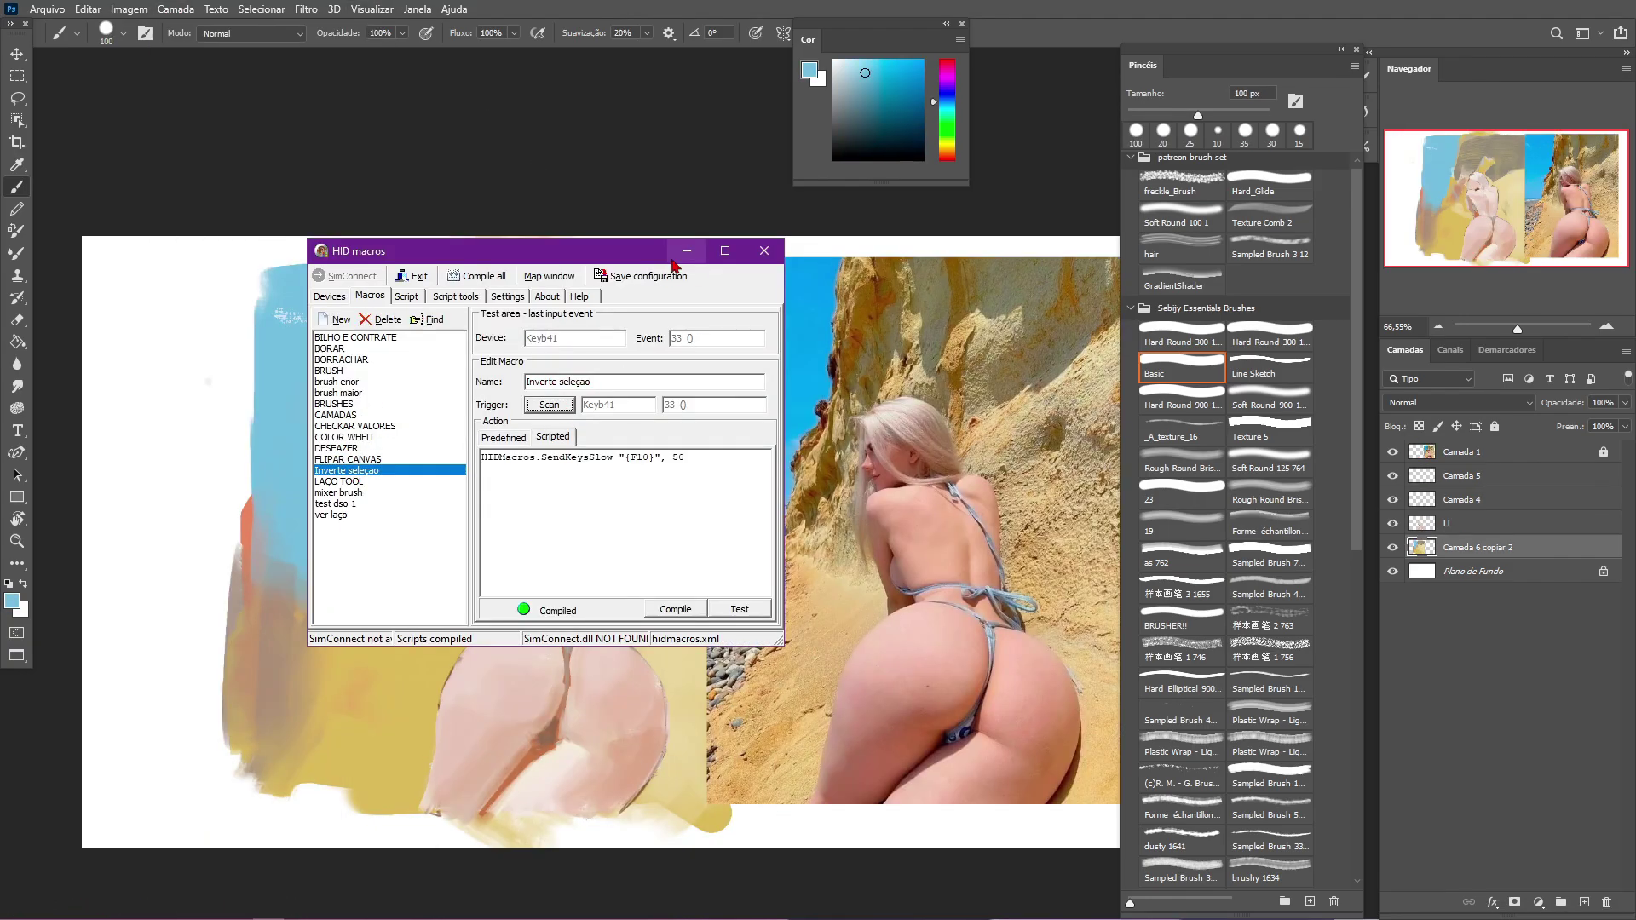
pyautogui.click(687, 250)
# Step: Lasso the sky along the cliff contour, invert the selection and paint the cliff side orange-brown on Camada 6 copiar 2
pyautogui.moveTo(451, 250); pyautogui.dragTo(431, 260)
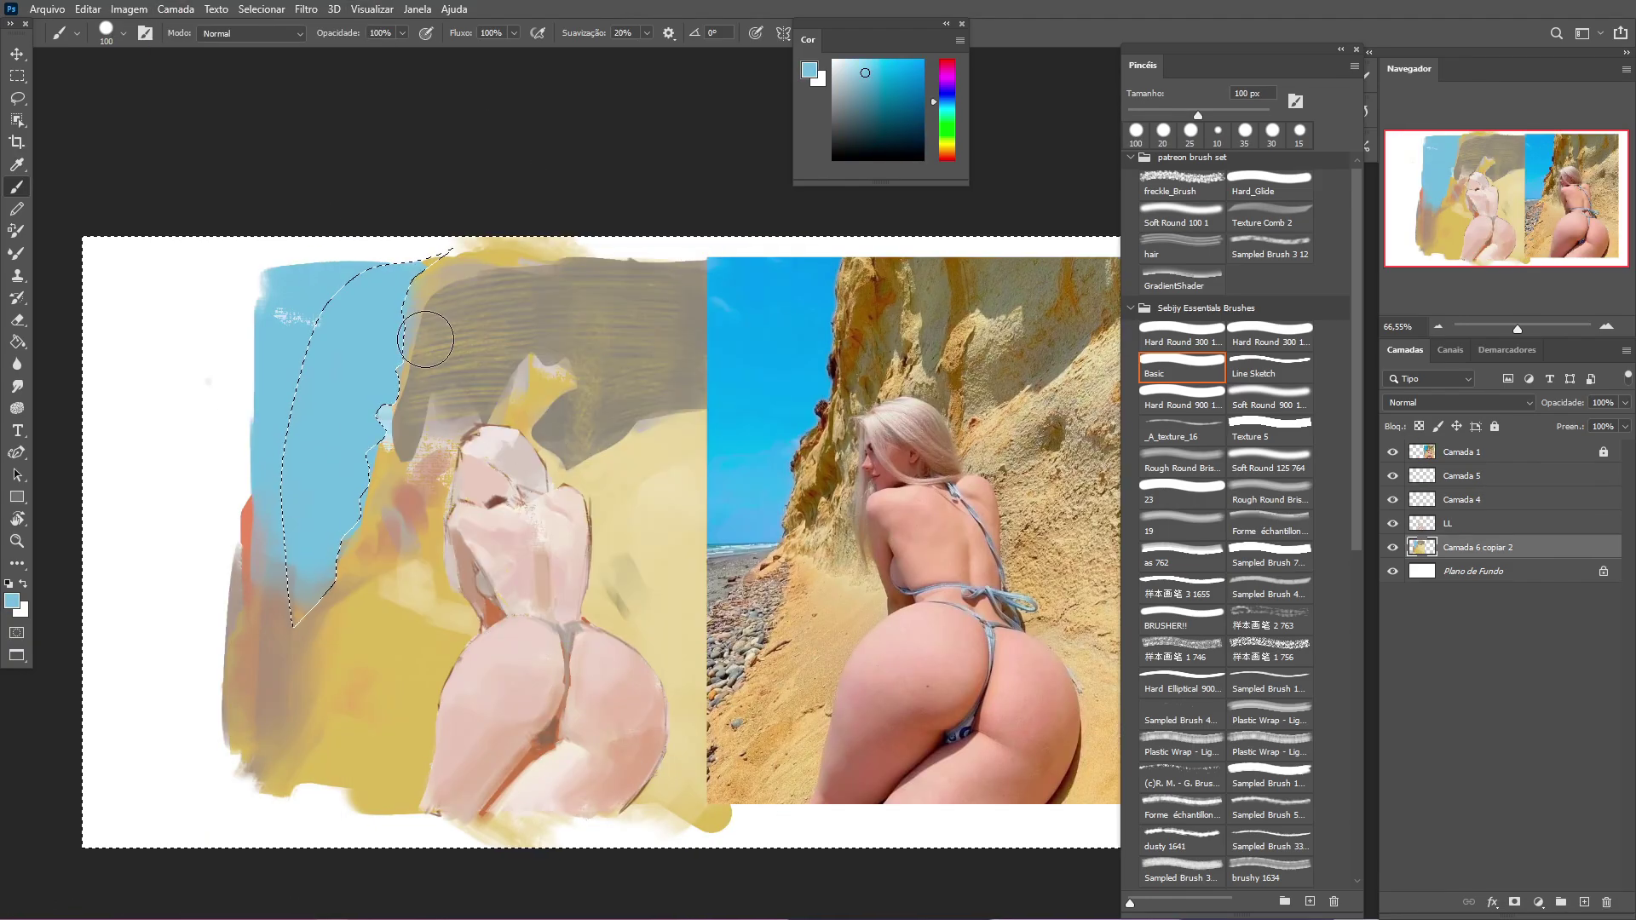
pyautogui.press('F10')
pyautogui.press('b')
pyautogui.keyDown('alt'); pyautogui.click(345, 522); pyautogui.keyUp('alt')
pyautogui.moveTo(419, 363)
pyautogui.mouseDown()
pyautogui.moveTo(403, 444)
pyautogui.moveTo(466, 356)
pyautogui.moveTo(375, 545)
pyautogui.mouseUp()
# Step: Add sampled ochre strokes along the cliff's jagged lower edge with a 40 px brush and clear the selection
pyautogui.keyDown('alt'); pyautogui.click(460, 433); pyautogui.keyUp('alt')
pyautogui.press('b')
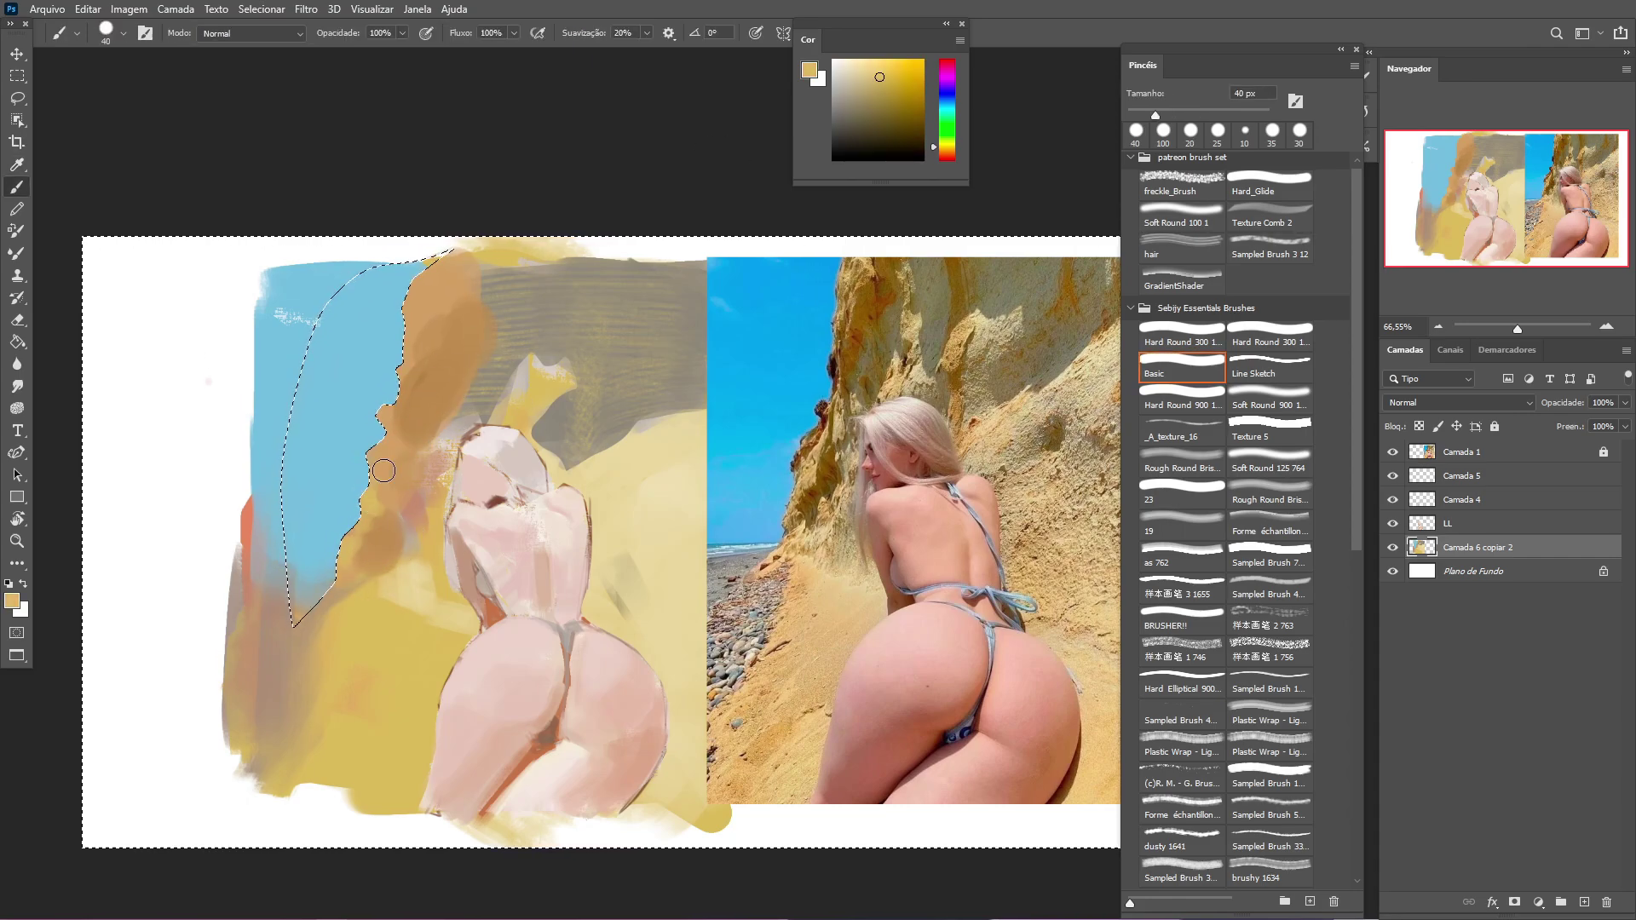
pyautogui.keyDown('alt'); pyautogui.click(381, 417); pyautogui.keyUp('alt')
pyautogui.moveTo(381, 417); pyautogui.dragTo(341, 588)
pyautogui.hotkey('ctrl', 'd')
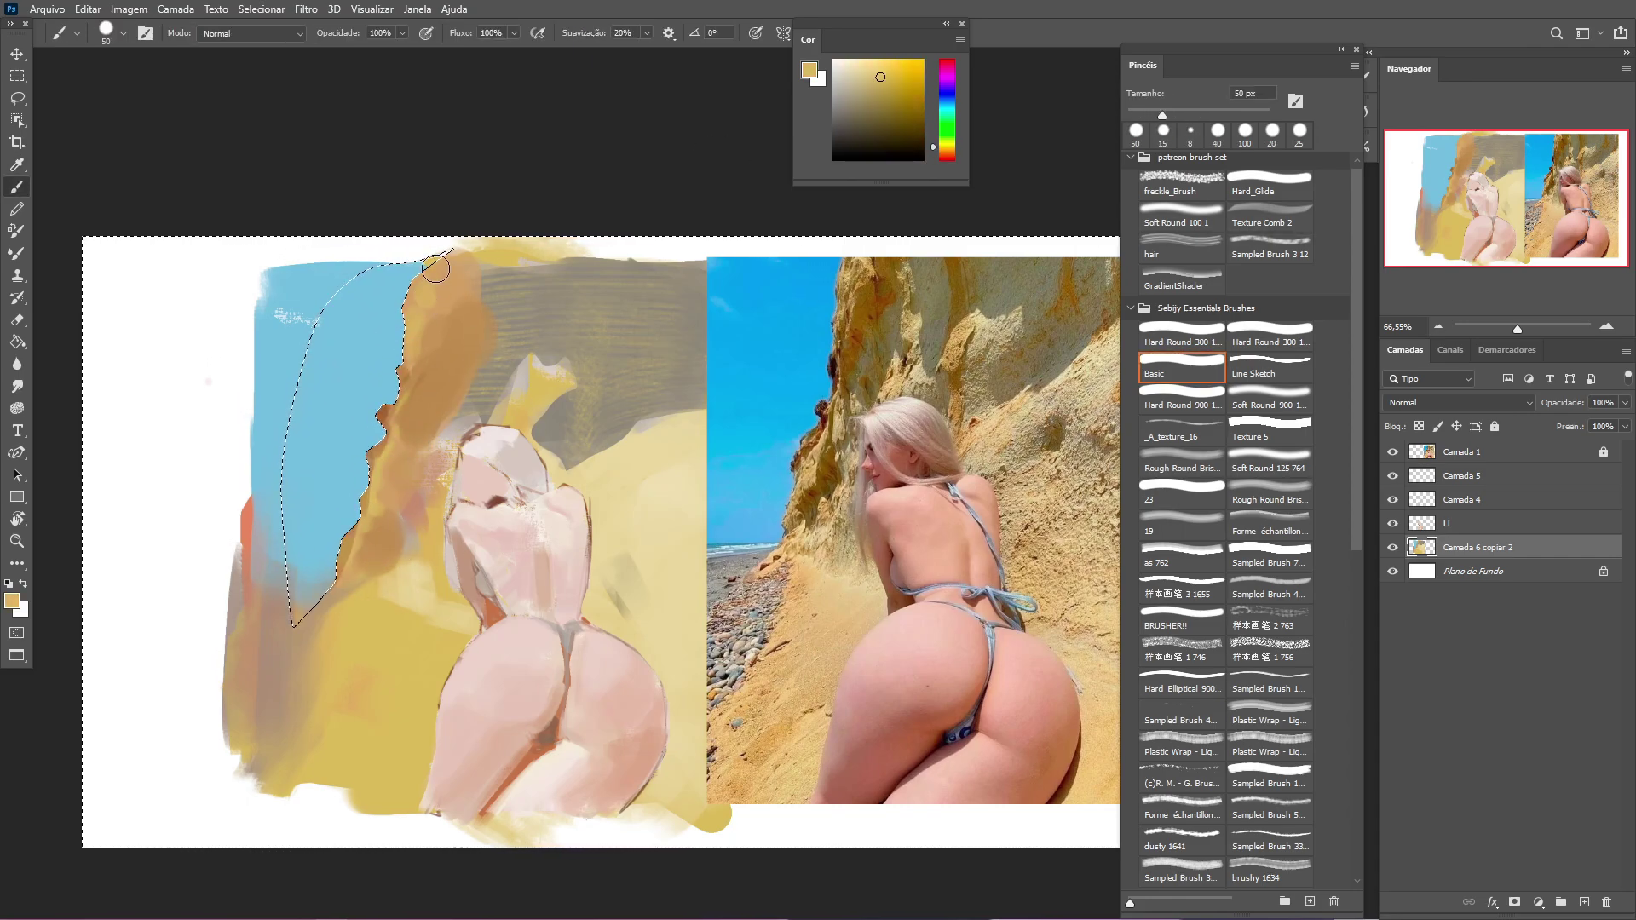
# Step: Block in the shore below the sky with sampled grey, using the Basic brush at 50 px
pyautogui.press('i')
pyautogui.click(278, 538)
pyautogui.press('b')
pyautogui.keyDown('alt'); pyautogui.click(277, 673); pyautogui.keyUp('alt')
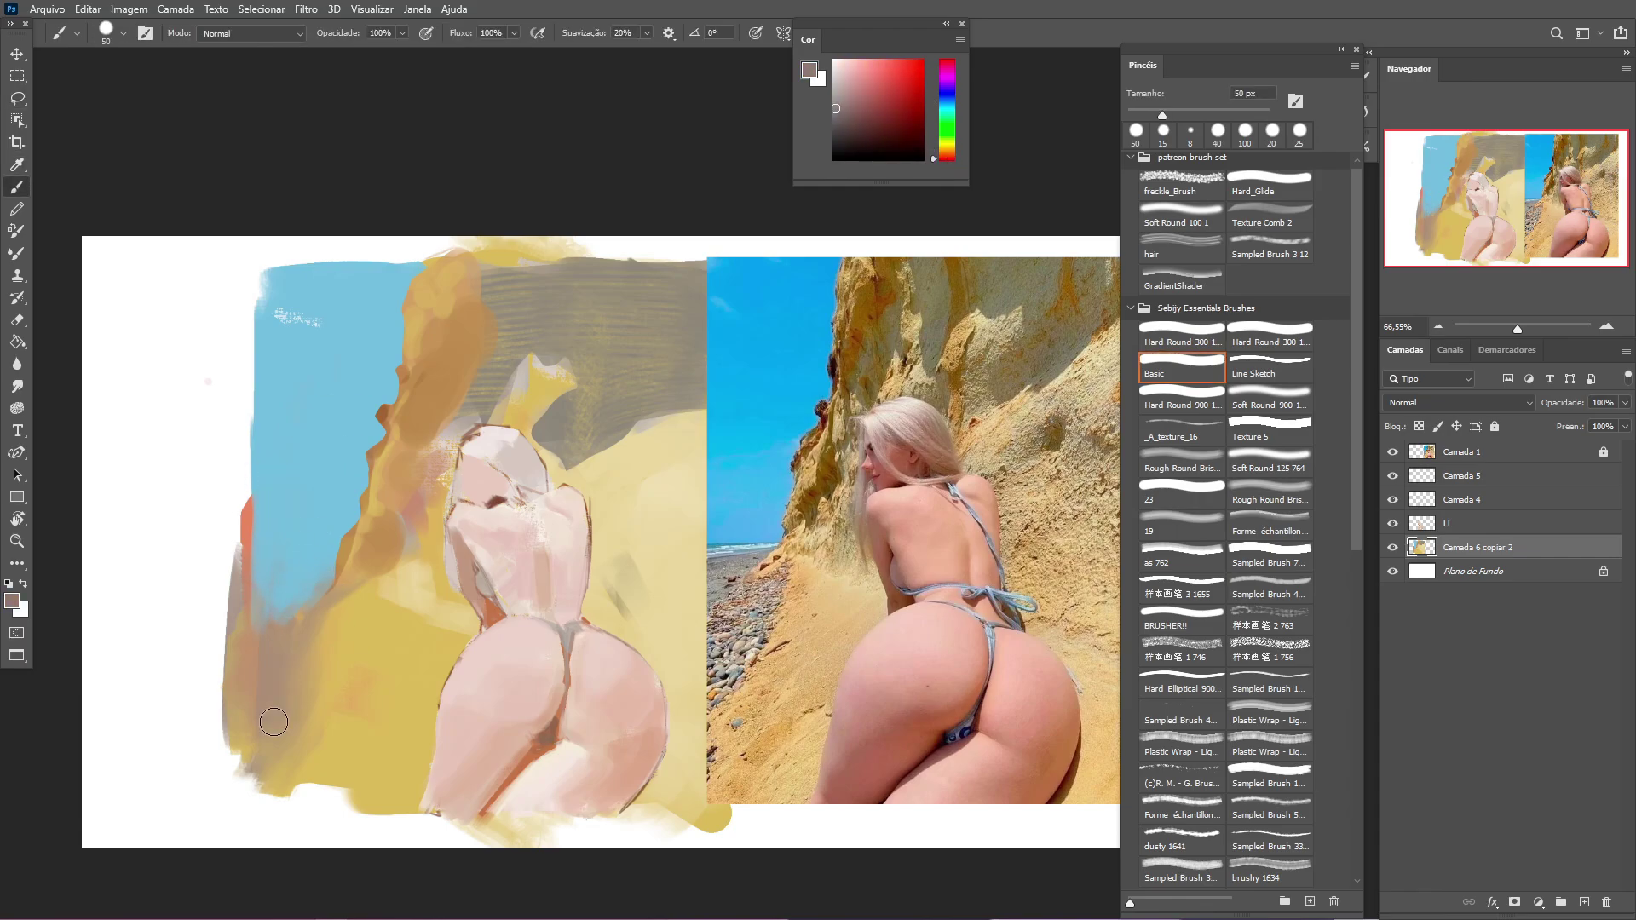
pyautogui.moveTo(251, 767); pyautogui.dragTo(264, 614)
pyautogui.moveTo(231, 691); pyautogui.dragTo(243, 652)
# Step: Cover the orange strip with sky blue and cut the painting's ragged outer side straight with a polygonal selection
pyautogui.keyDown('alt'); pyautogui.click(267, 501); pyautogui.keyUp('alt')
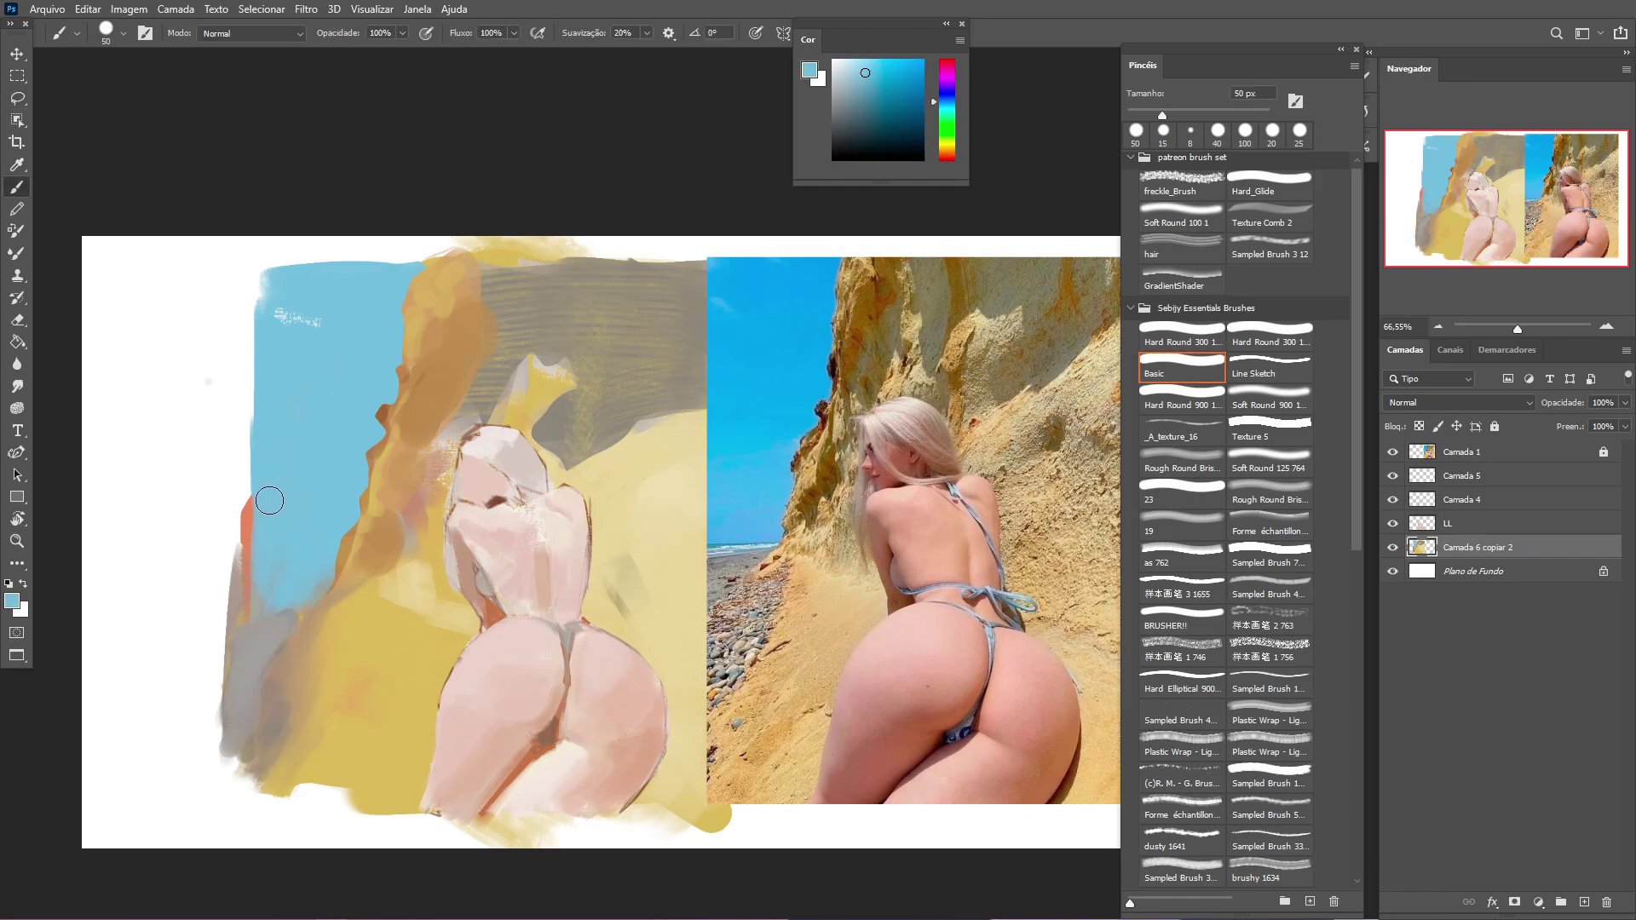
pyautogui.press('l')
pyautogui.click(263, 264)
pyautogui.click(179, 277)
pyautogui.click(152, 426)
pyautogui.click(179, 789)
pyautogui.doubleClick(237, 808)
pyautogui.press('i')
pyautogui.press('b')
pyautogui.hotkey('ctrl', 'd')
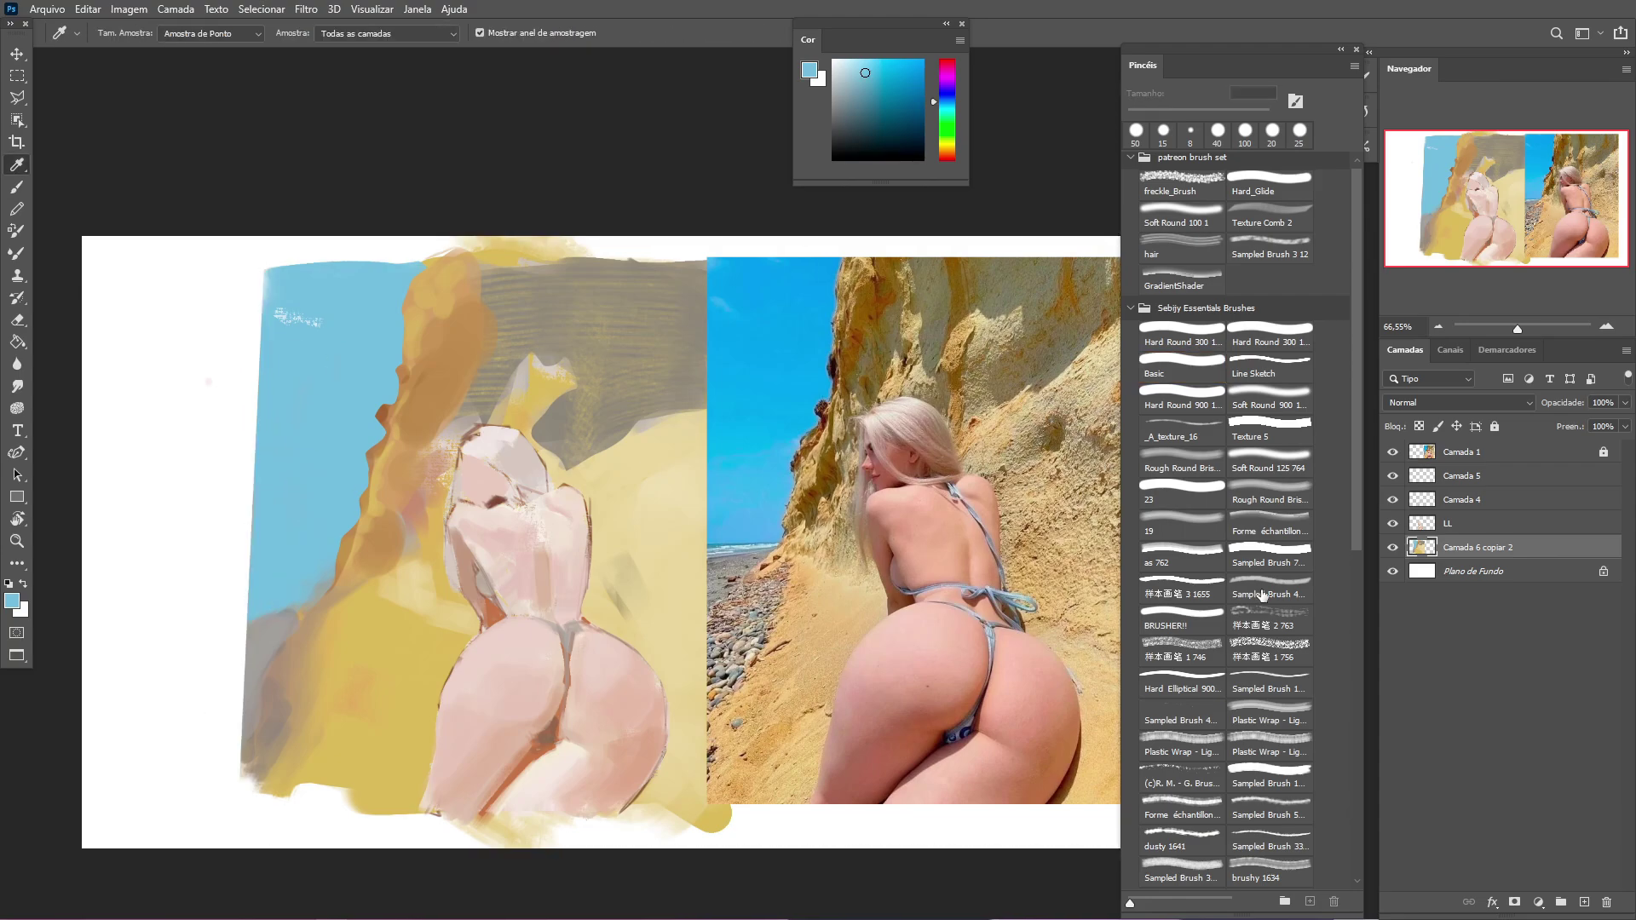
# Step: Paint a dark teal strip of sea at the horizon with a 25 px brush and add pale blue foam highlights
pyautogui.keyDown('alt'); pyautogui.click(292, 631); pyautogui.keyUp('alt')
pyautogui.moveTo(312, 596); pyautogui.dragTo(253, 610)
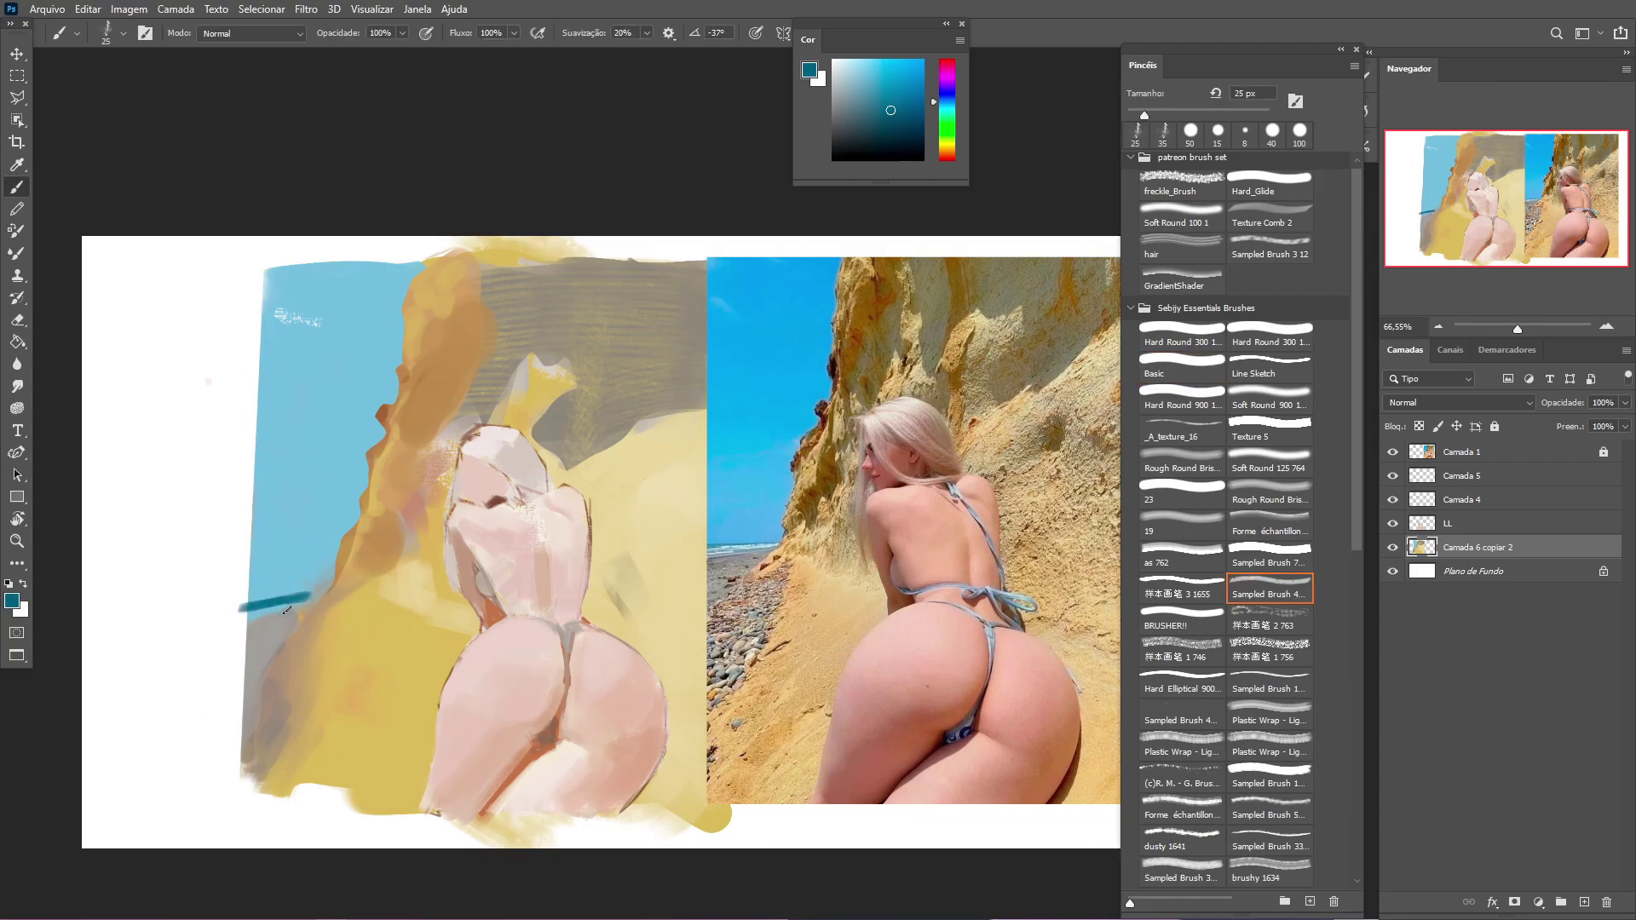
pyautogui.keyDown('alt'); pyautogui.click(312, 584); pyautogui.keyUp('alt')
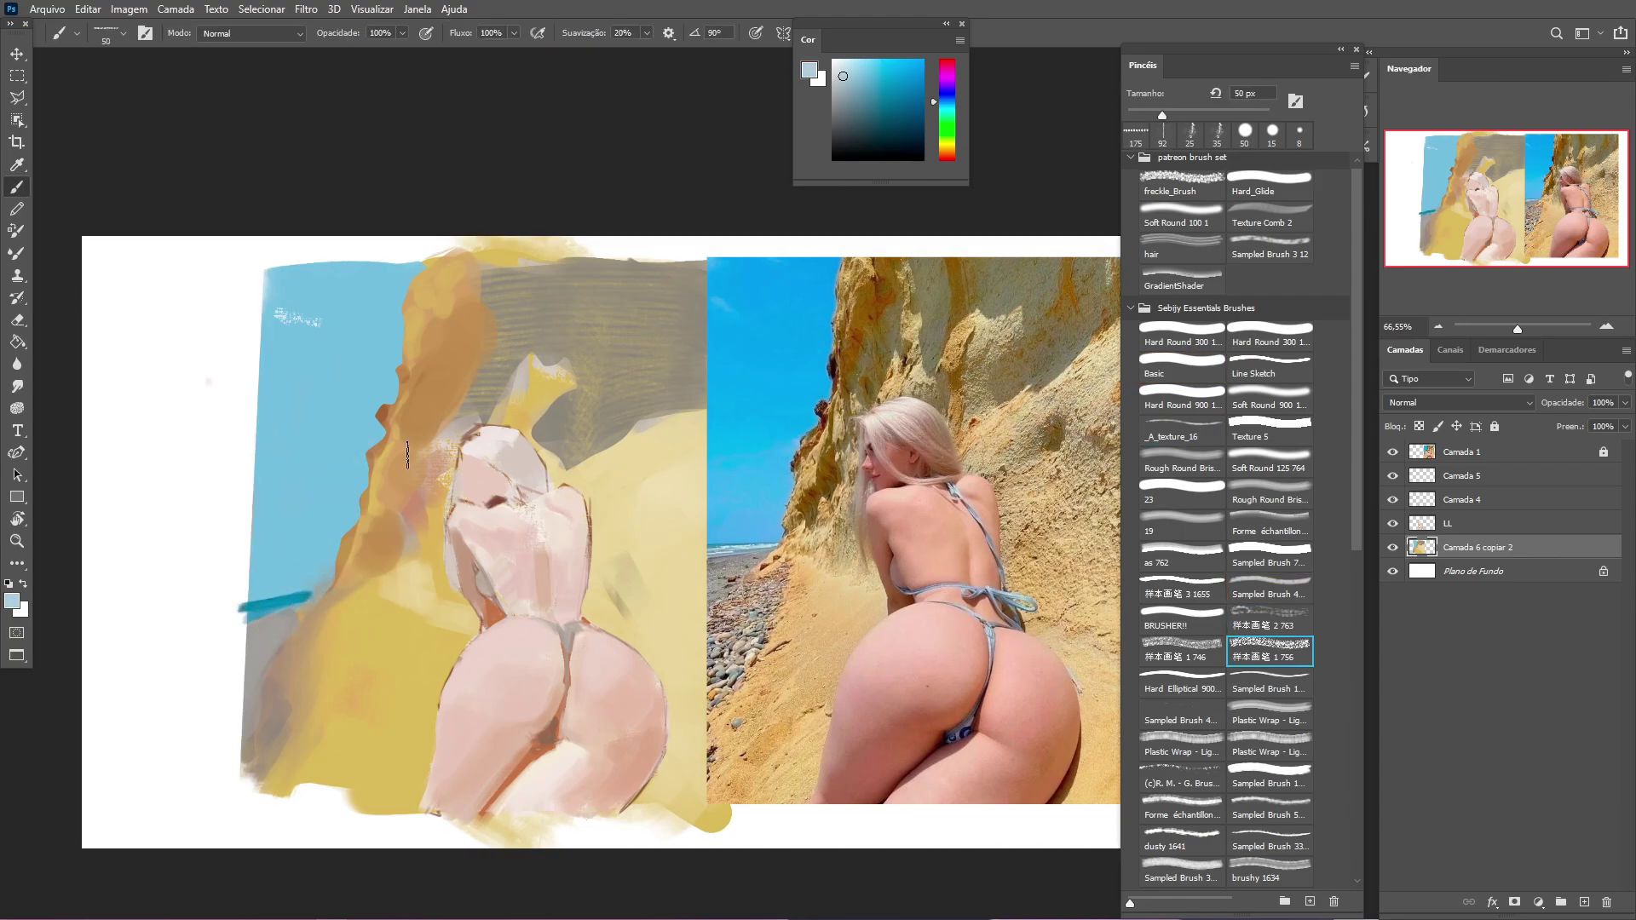
pyautogui.click(1182, 714)
pyautogui.moveTo(271, 607); pyautogui.dragTo(303, 603)
# Step: Cut the background's upper and lower edges straight, stretching the layer to about 106% height, and save the document
pyautogui.press('l')
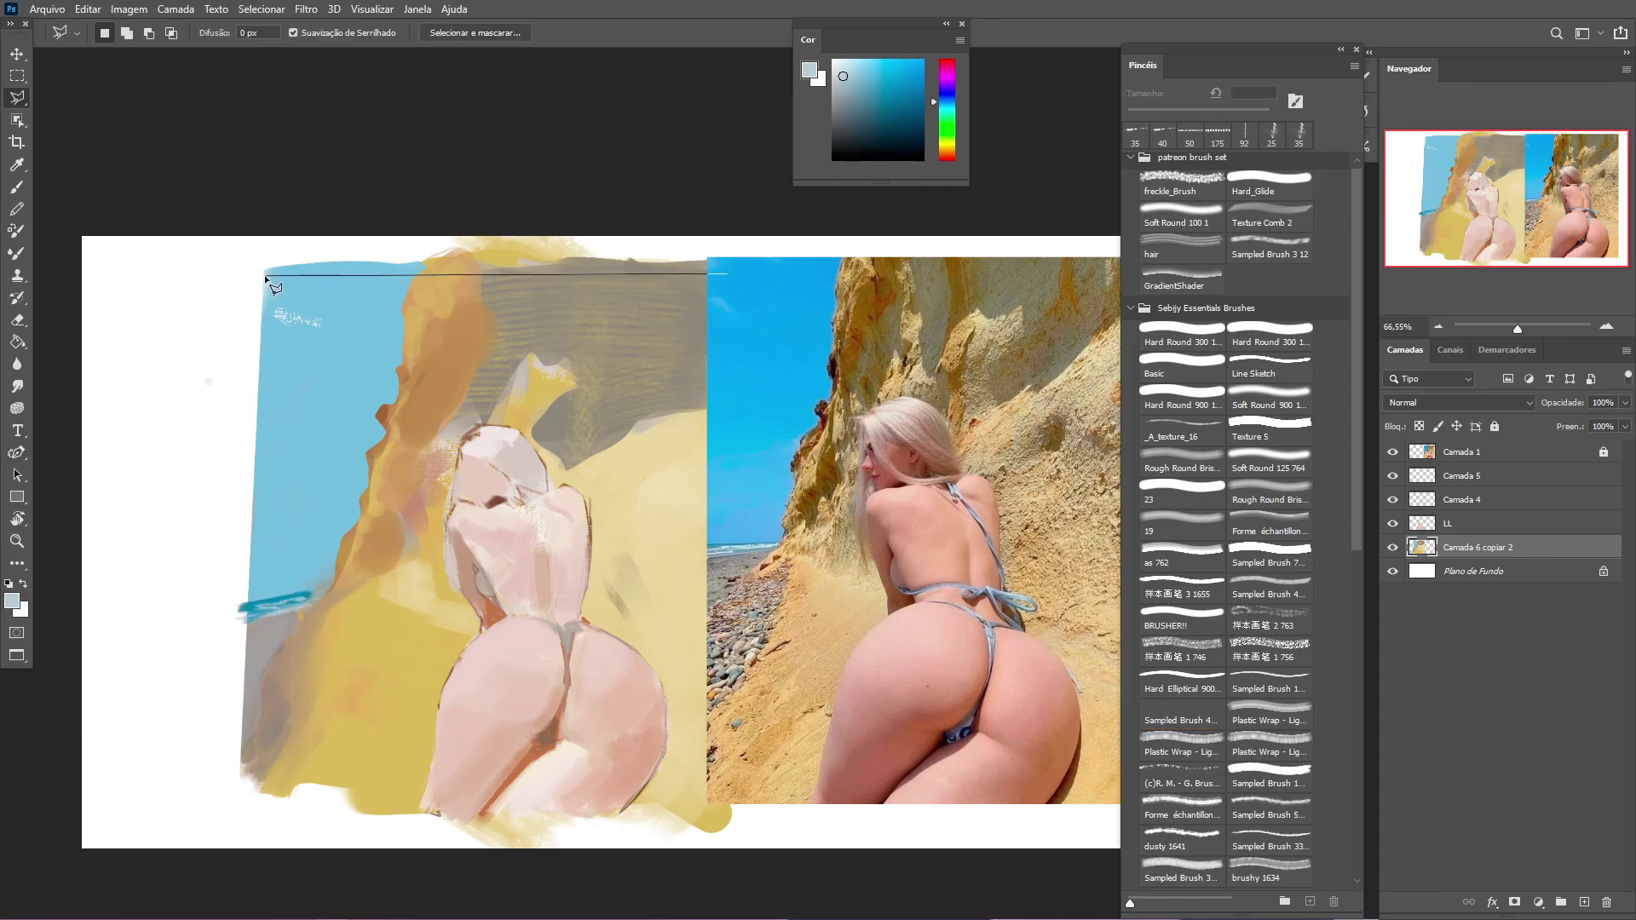
pyautogui.click(779, 248)
pyautogui.press('Delete')
pyautogui.click(731, 818)
pyautogui.press('Delete')
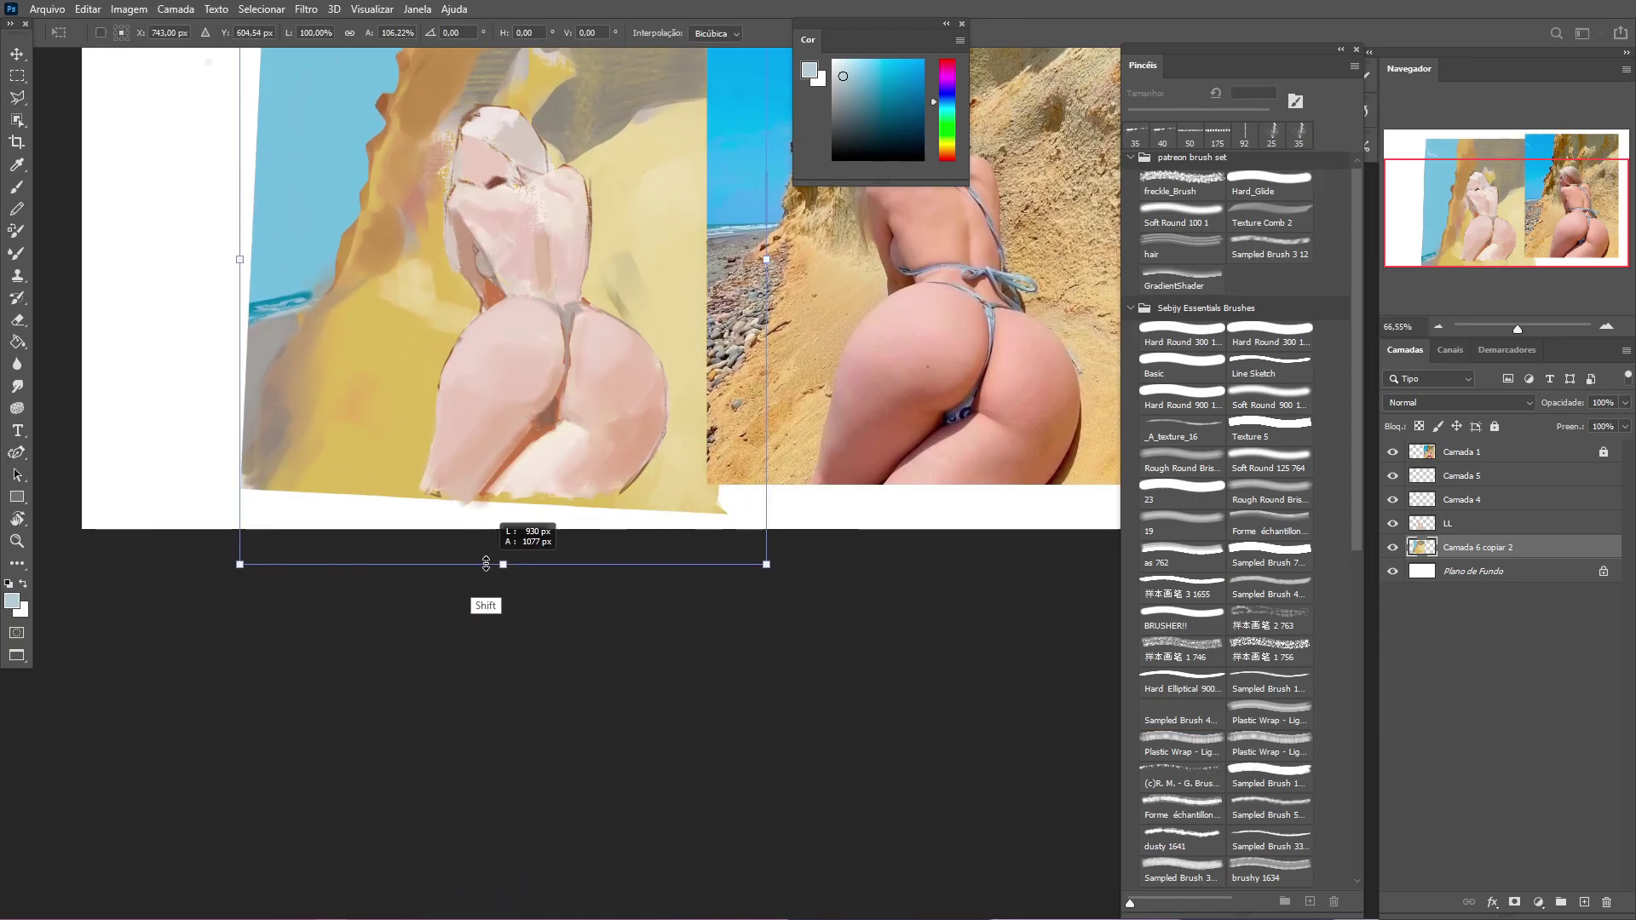
pyautogui.hotkey('ctrl', 's')
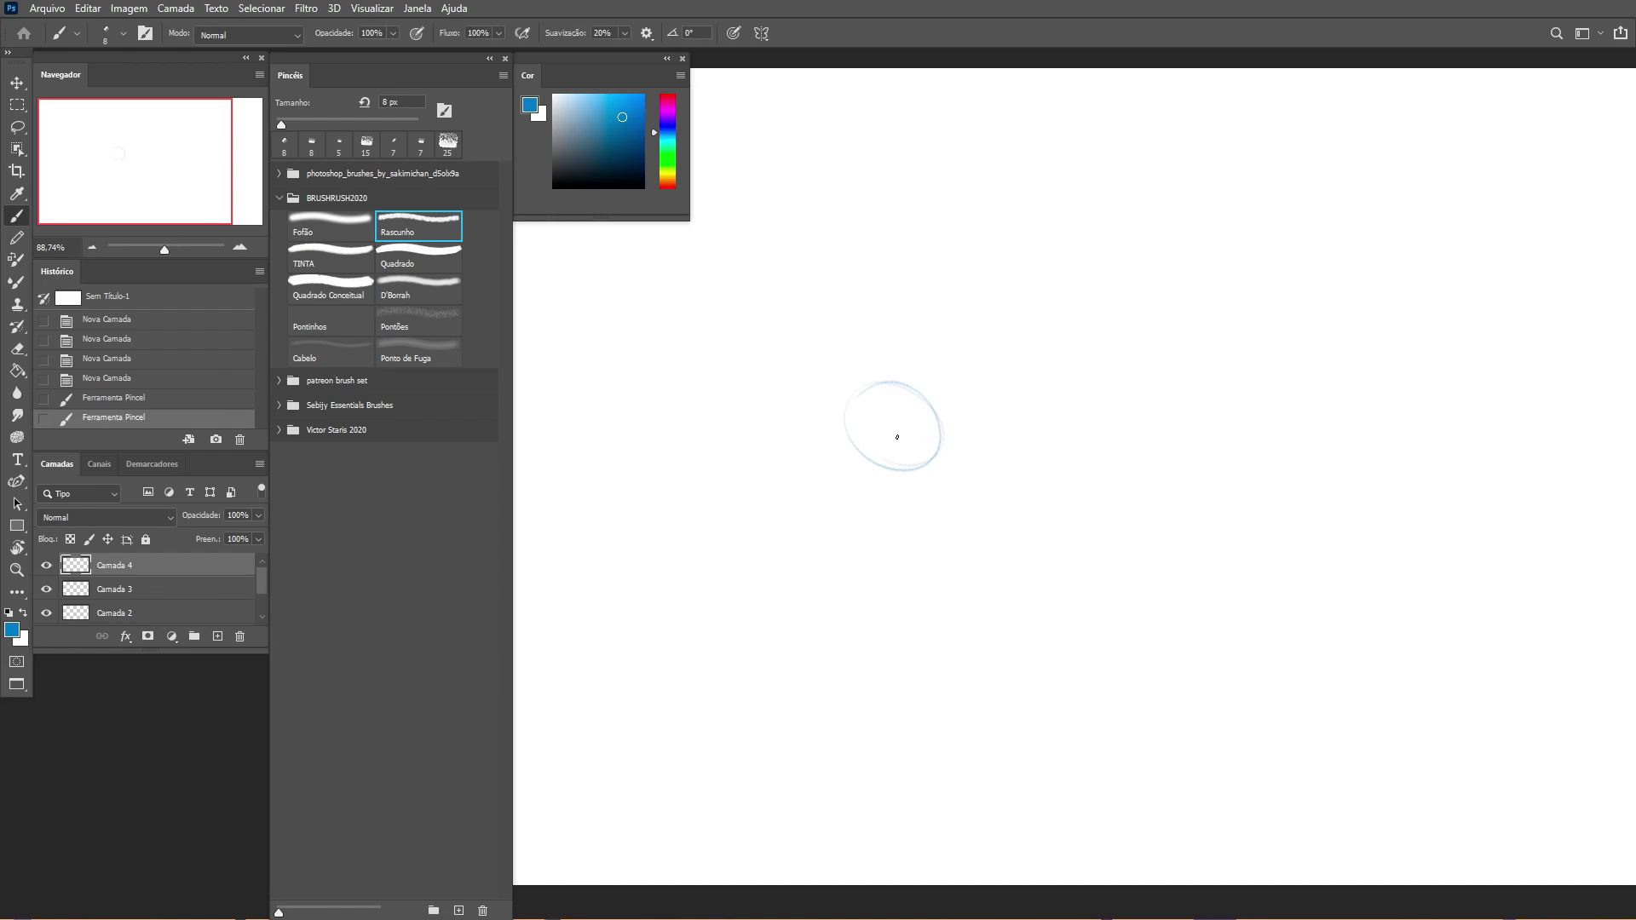
# Step: Sketch the first figure's round head, bent torso and hips in blue on layer Camada 4 with the 8 px Rascunho brush
pyautogui.moveTo(861, 396); pyautogui.dragTo(891, 467)
pyautogui.moveTo(769, 468); pyautogui.dragTo(1030, 284)
pyautogui.moveTo(925, 322); pyautogui.dragTo(1164, 295)
pyautogui.moveTo(1061, 345); pyautogui.dragTo(1036, 496)
pyautogui.moveTo(1141, 356); pyautogui.dragTo(1032, 402)
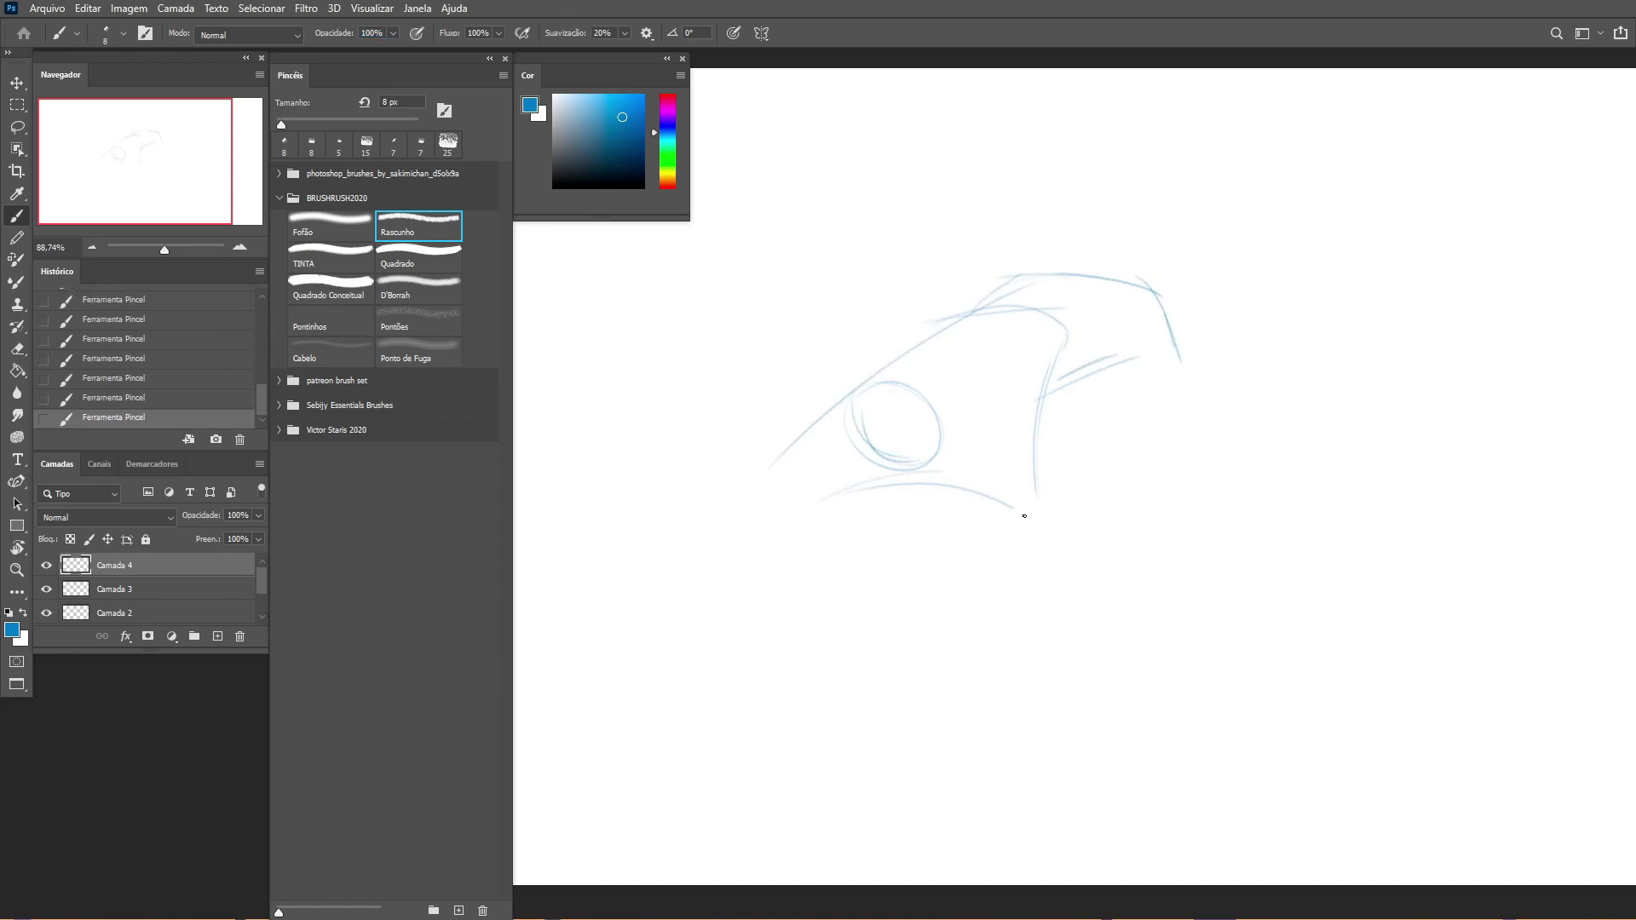
# Step: Scale the first figure's sketch down slightly and draw both arms reaching down to the hands
pyautogui.moveTo(778, 466); pyautogui.dragTo(818, 670)
pyautogui.hotkey('ctrl', 't')
pyautogui.moveTo(1181, 670); pyautogui.dragTo(1114, 573)
pyautogui.press('Return')
pyautogui.click(850, 414)
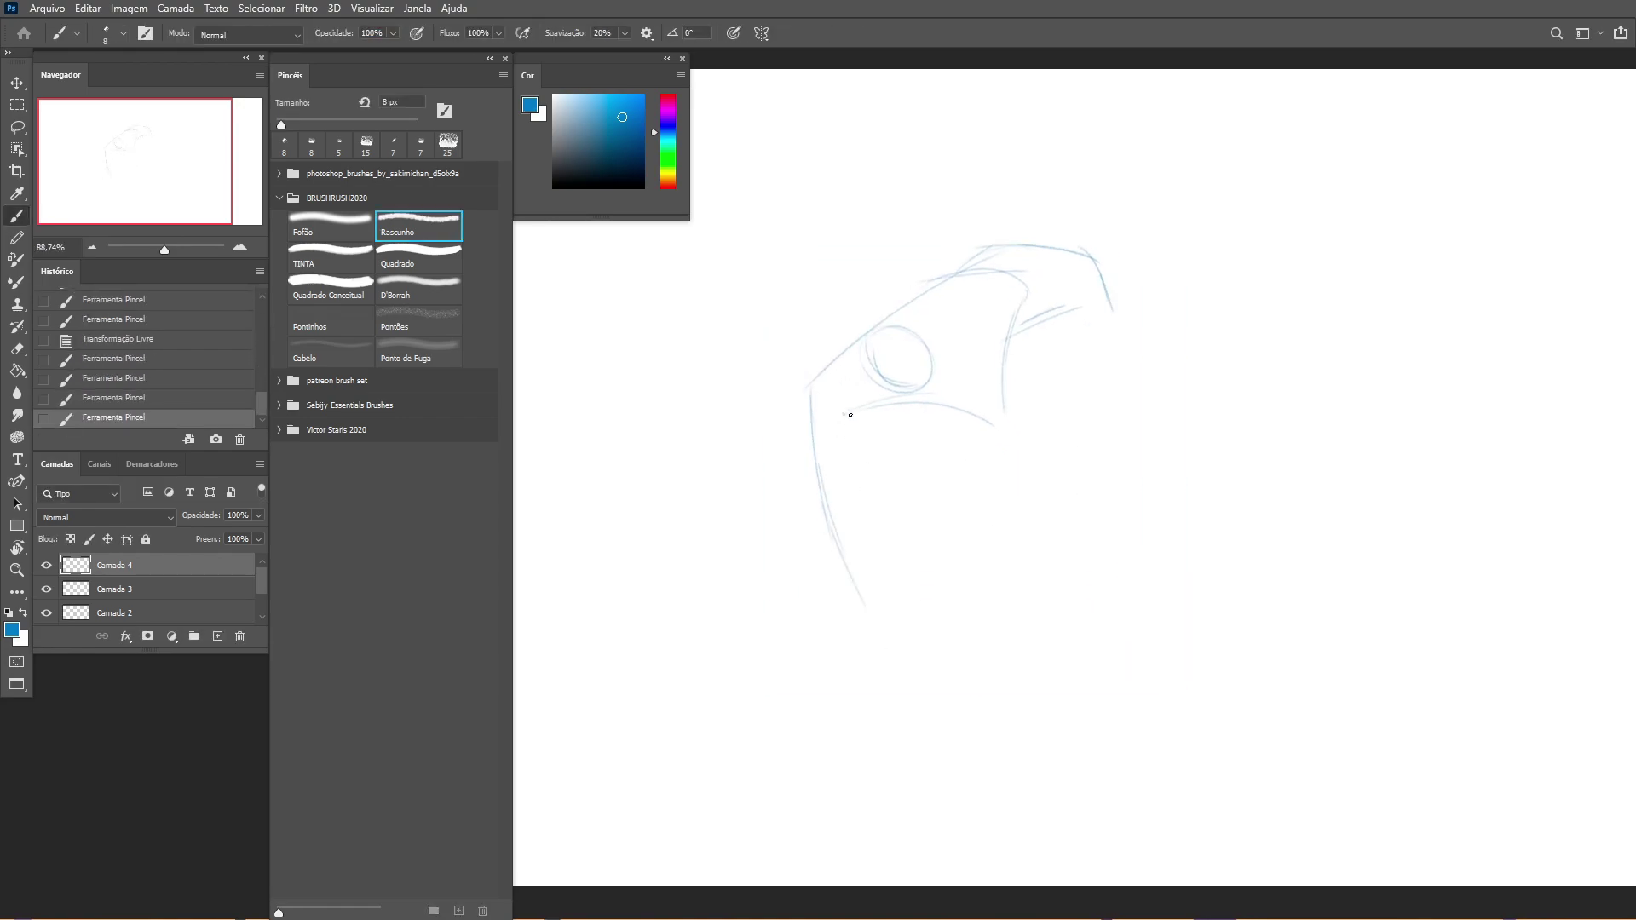
pyautogui.moveTo(1001, 369); pyautogui.dragTo(1027, 521)
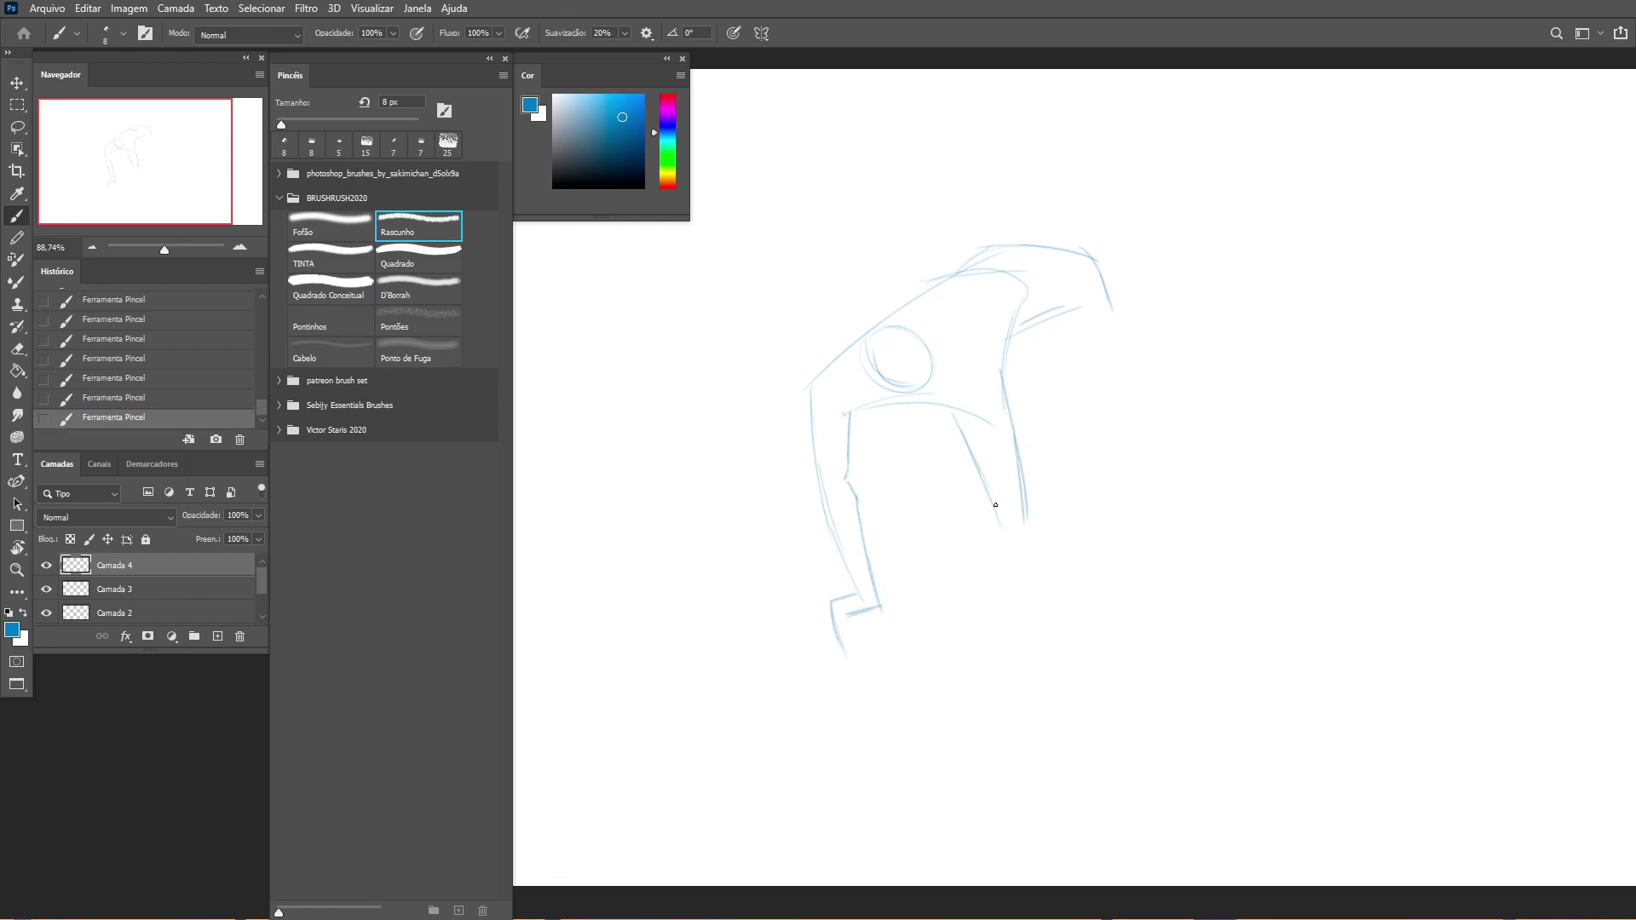
pyautogui.moveTo(979, 635)
pyautogui.mouseDown()
pyautogui.moveTo(923, 645)
pyautogui.moveTo(974, 641)
pyautogui.mouseUp()
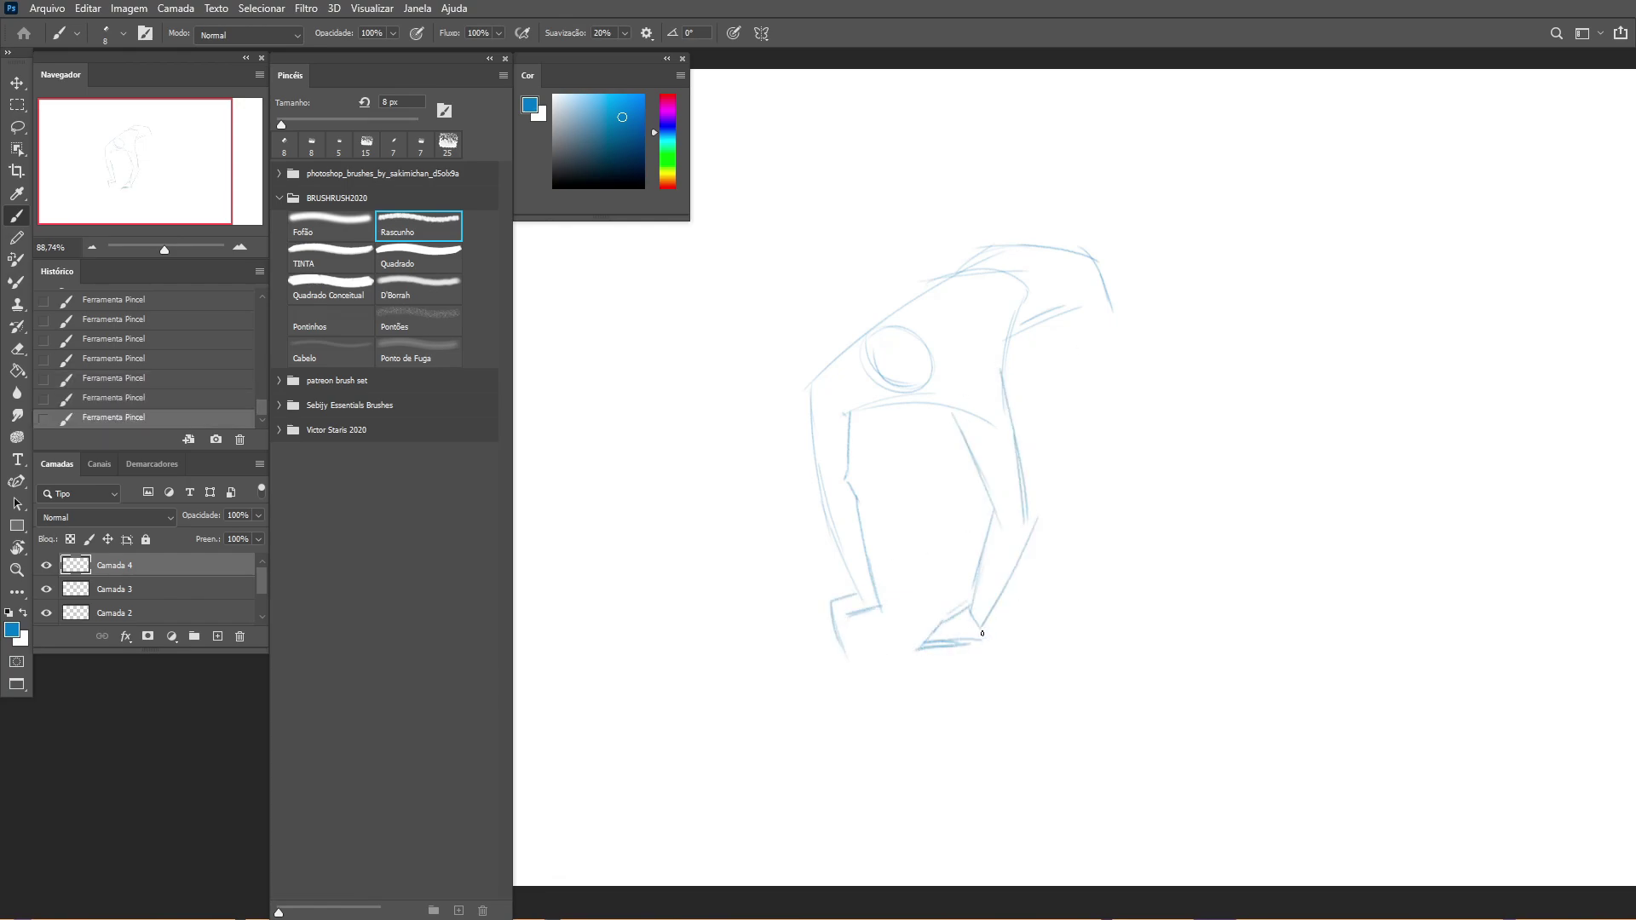
# Step: Sketch the box under the first figure's hands and both legs, one stretched out sideways and one raised
pyautogui.moveTo(835, 613); pyautogui.dragTo(855, 827)
pyautogui.moveTo(856, 826); pyautogui.dragTo(1076, 817)
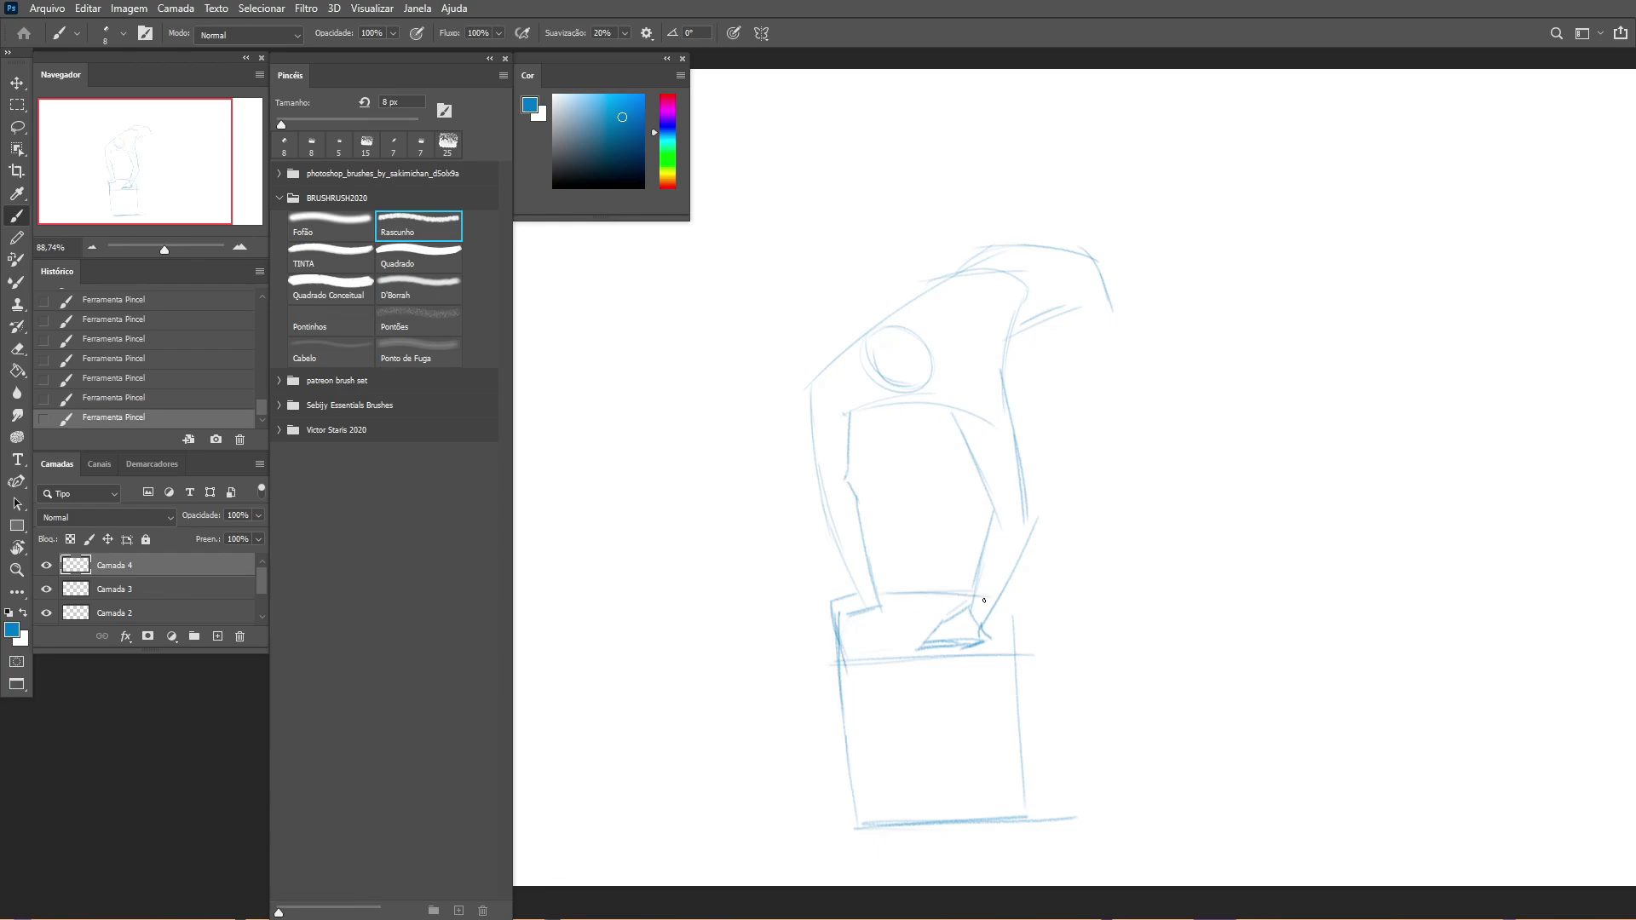
pyautogui.moveTo(1270, 501); pyautogui.dragTo(1309, 526)
pyautogui.moveTo(1296, 465); pyautogui.dragTo(1322, 483)
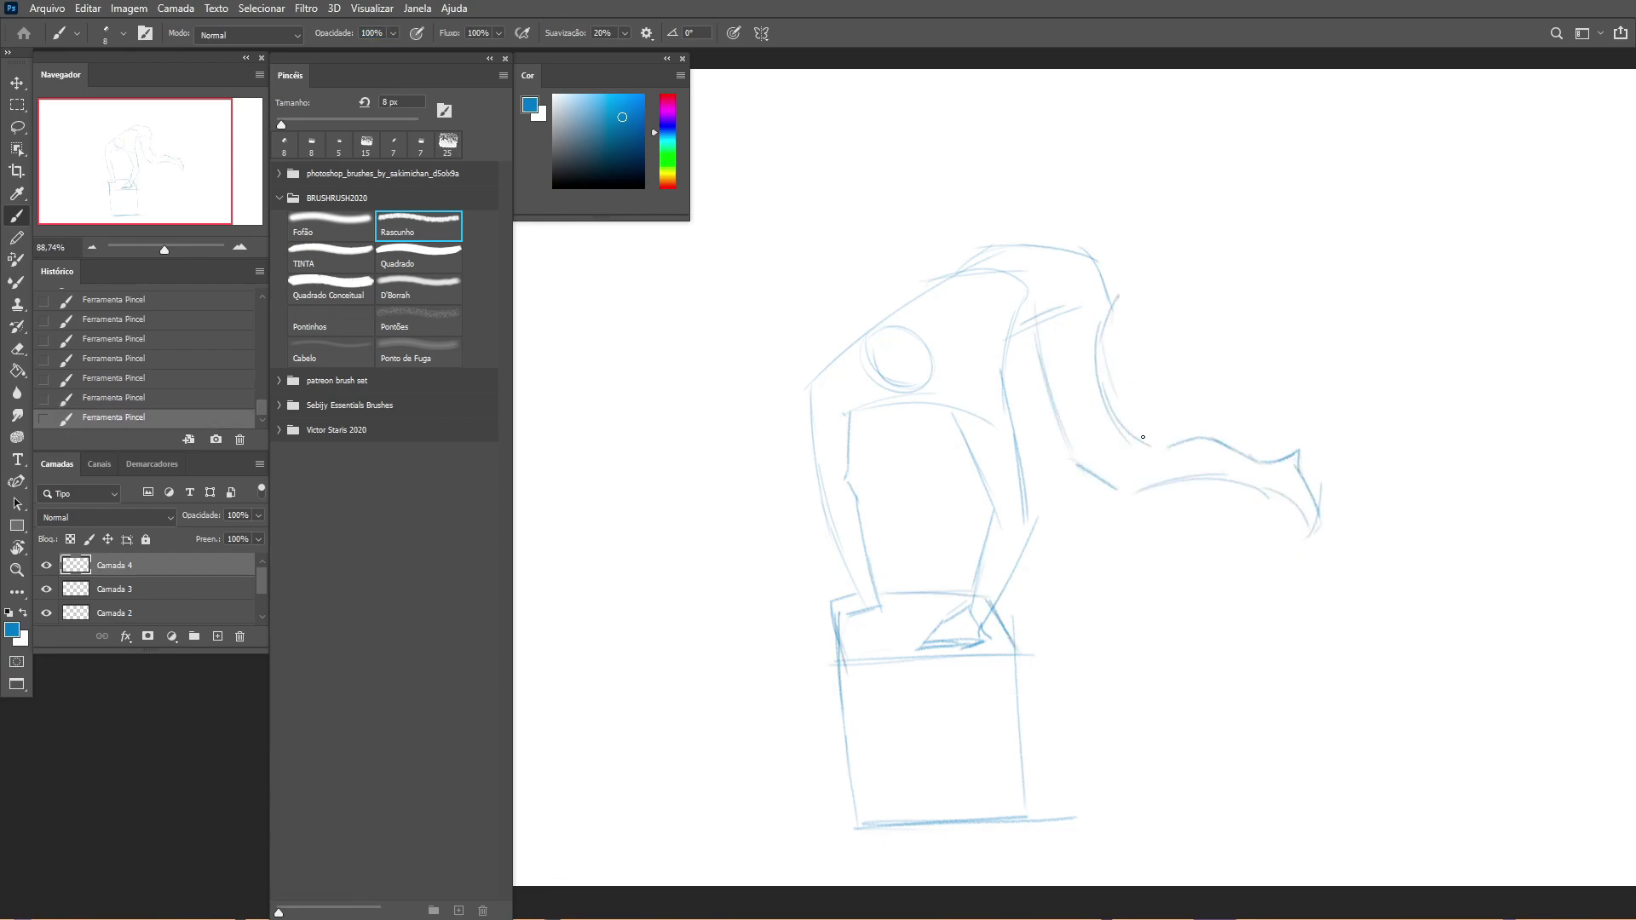
pyautogui.moveTo(1098, 335); pyautogui.dragTo(1182, 439)
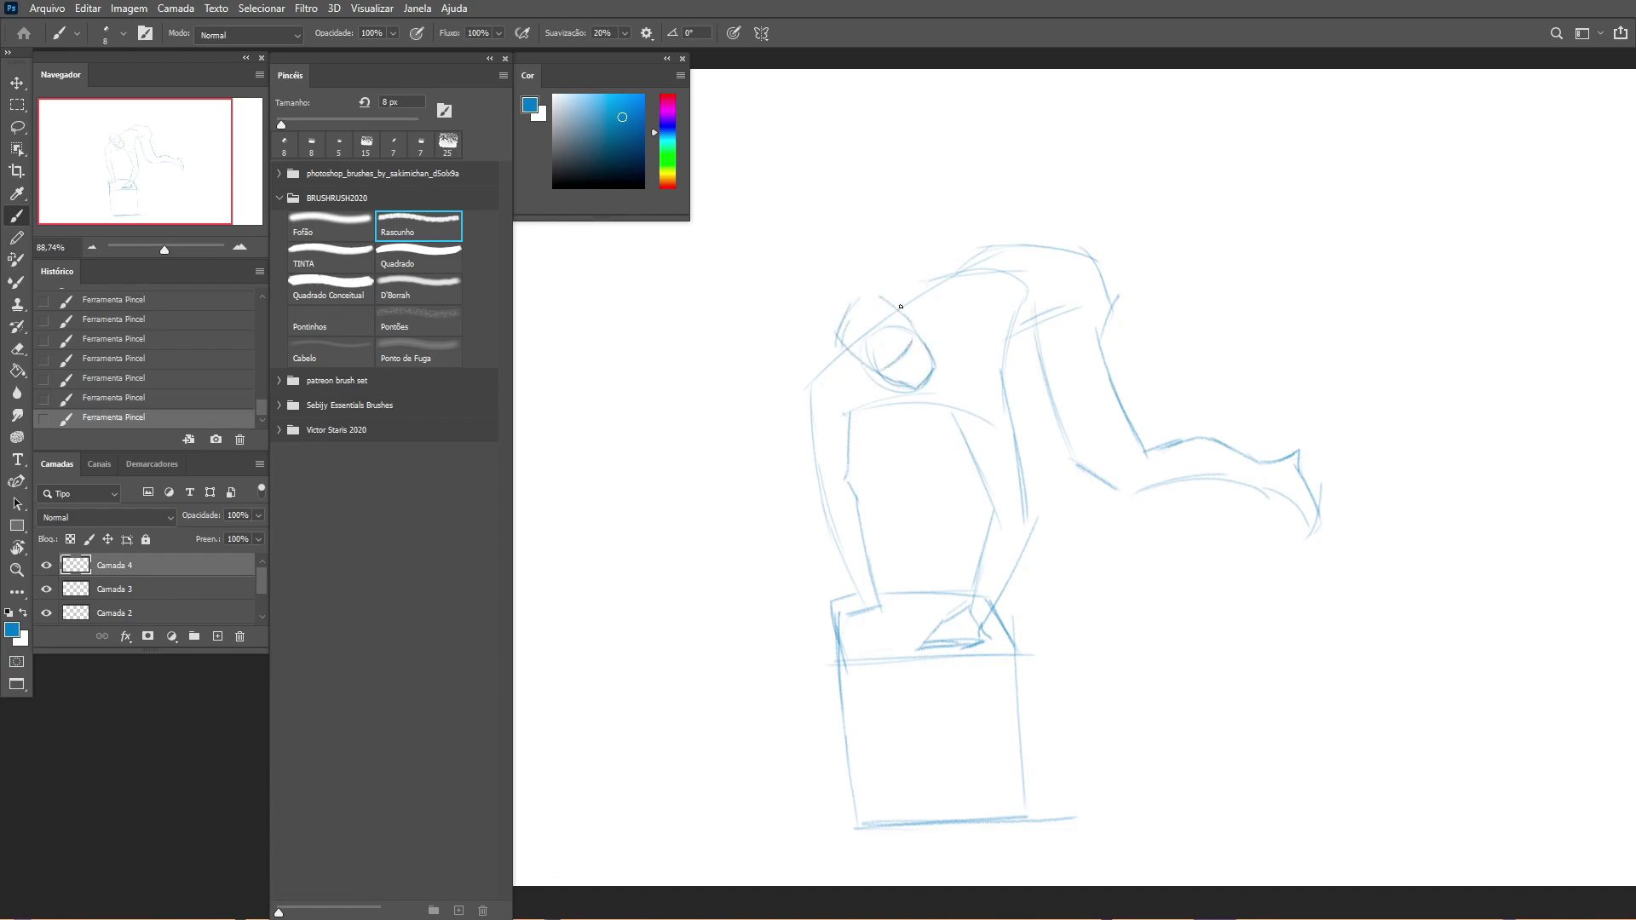
pyautogui.moveTo(1075, 246)
pyautogui.mouseDown()
pyautogui.moveTo(1090, 175)
pyautogui.moveTo(1078, 182)
pyautogui.moveTo(1072, 156)
pyautogui.moveTo(1139, 120)
pyautogui.moveTo(1059, 241)
pyautogui.moveTo(1064, 190)
pyautogui.moveTo(1057, 247)
pyautogui.mouseUp()
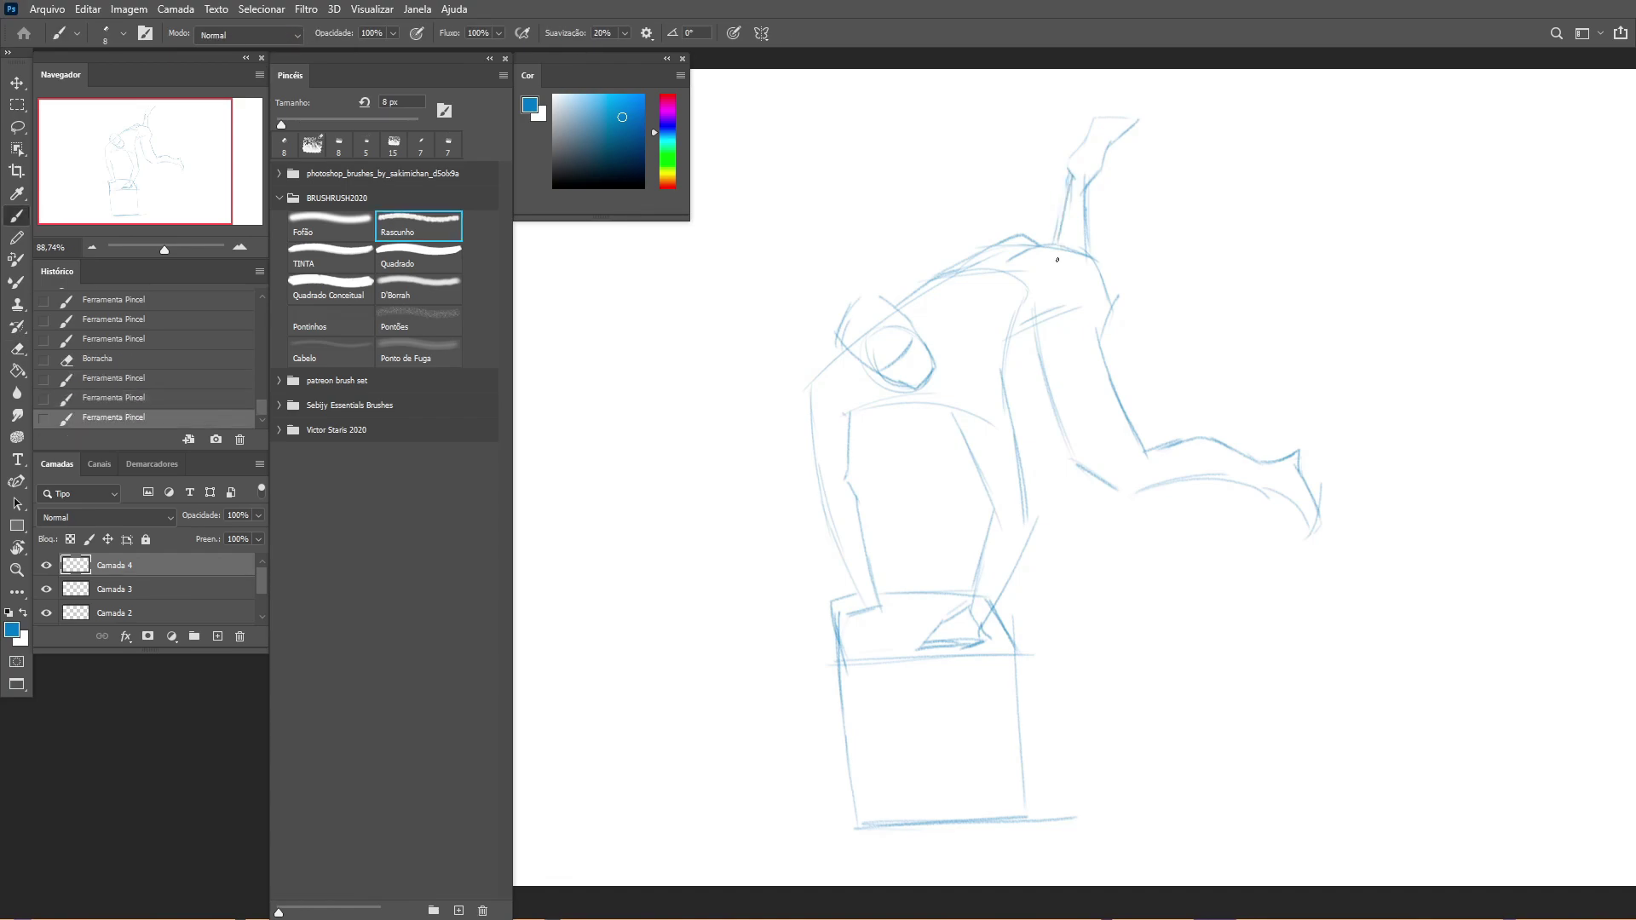
# Step: Scale the first figure to about 70%, place it at the canvas's left side, and lock its layer
pyautogui.hotkey('ctrl', 't')
pyautogui.moveTo(1142, 575); pyautogui.dragTo(859, 457)
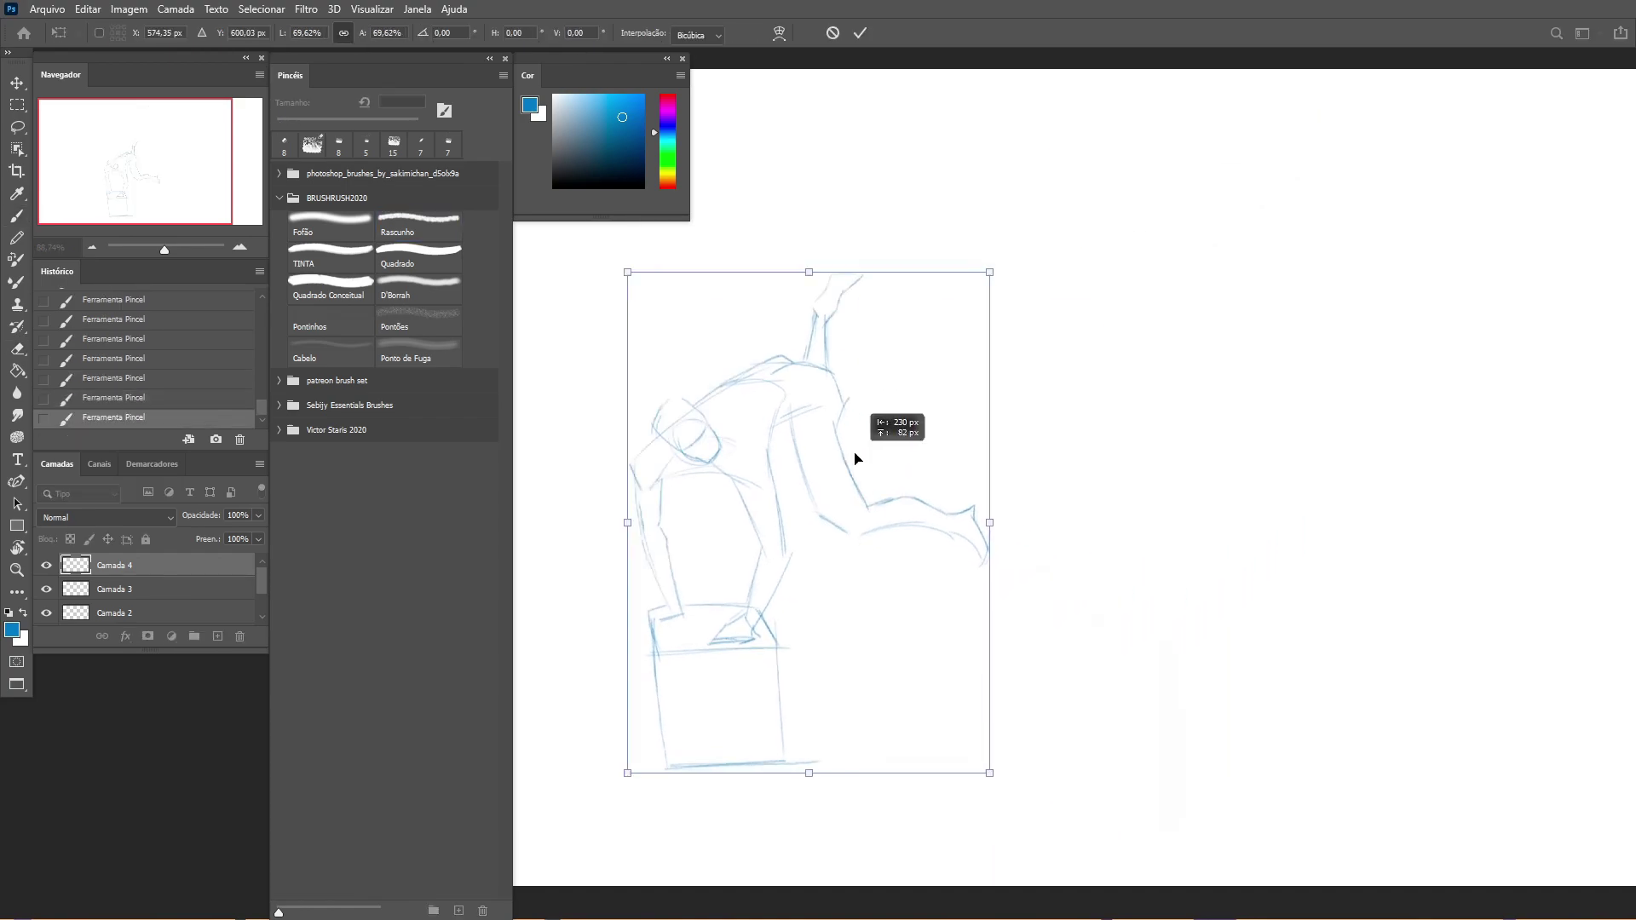
pyautogui.press('Return')
pyautogui.hotkey('ctrl', '/')
pyautogui.click(906, 456)
pyautogui.press('Return')
# Step: Sketch a second figure's torso, head and raised arm on layer Camada 3, erasing and redrawing the forearm
pyautogui.click(173, 608)
pyautogui.click(173, 589)
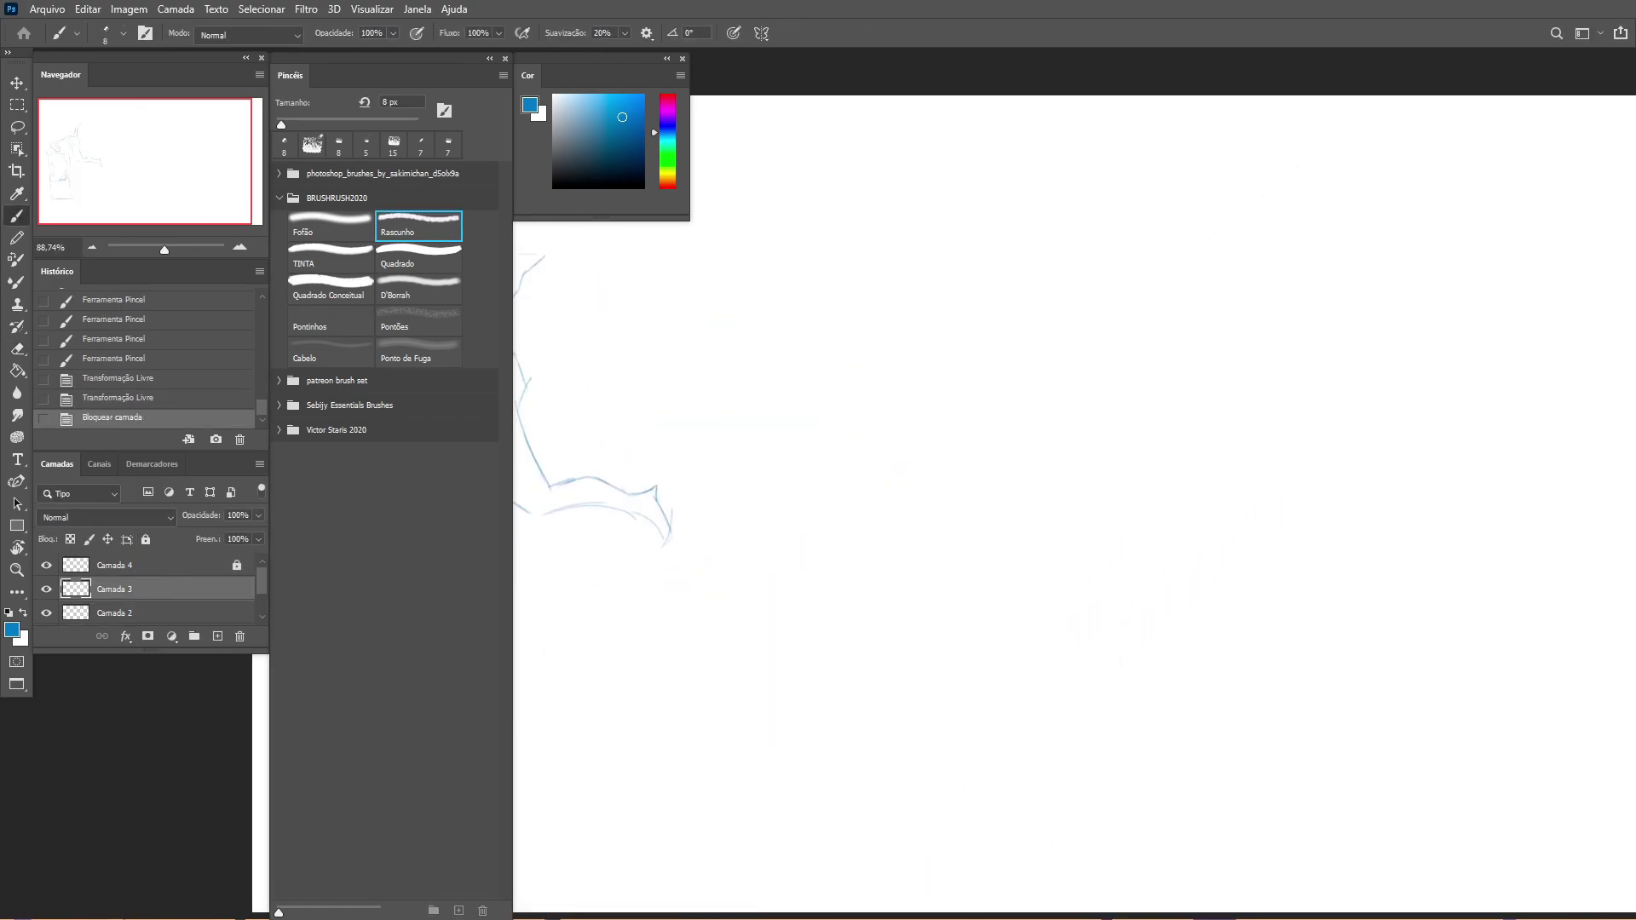
pyautogui.moveTo(1006, 359); pyautogui.dragTo(948, 362)
pyautogui.moveTo(949, 362); pyautogui.dragTo(1024, 345)
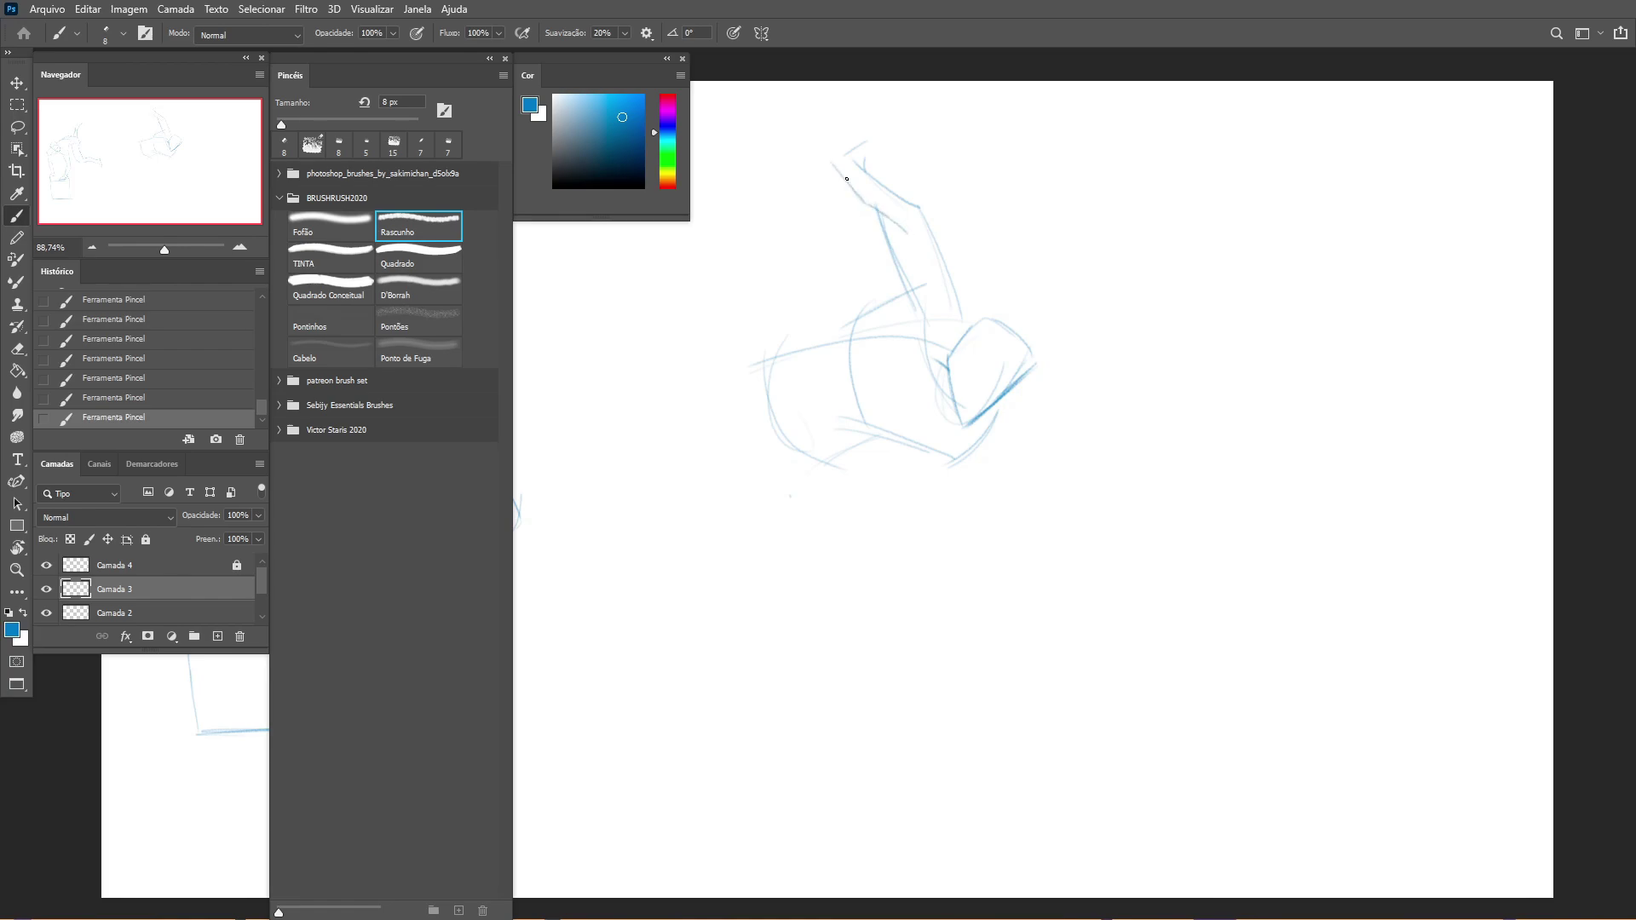
pyautogui.press('e')
pyautogui.moveTo(877, 183); pyautogui.dragTo(912, 208)
pyautogui.press('b')
pyautogui.moveTo(913, 307); pyautogui.dragTo(848, 134)
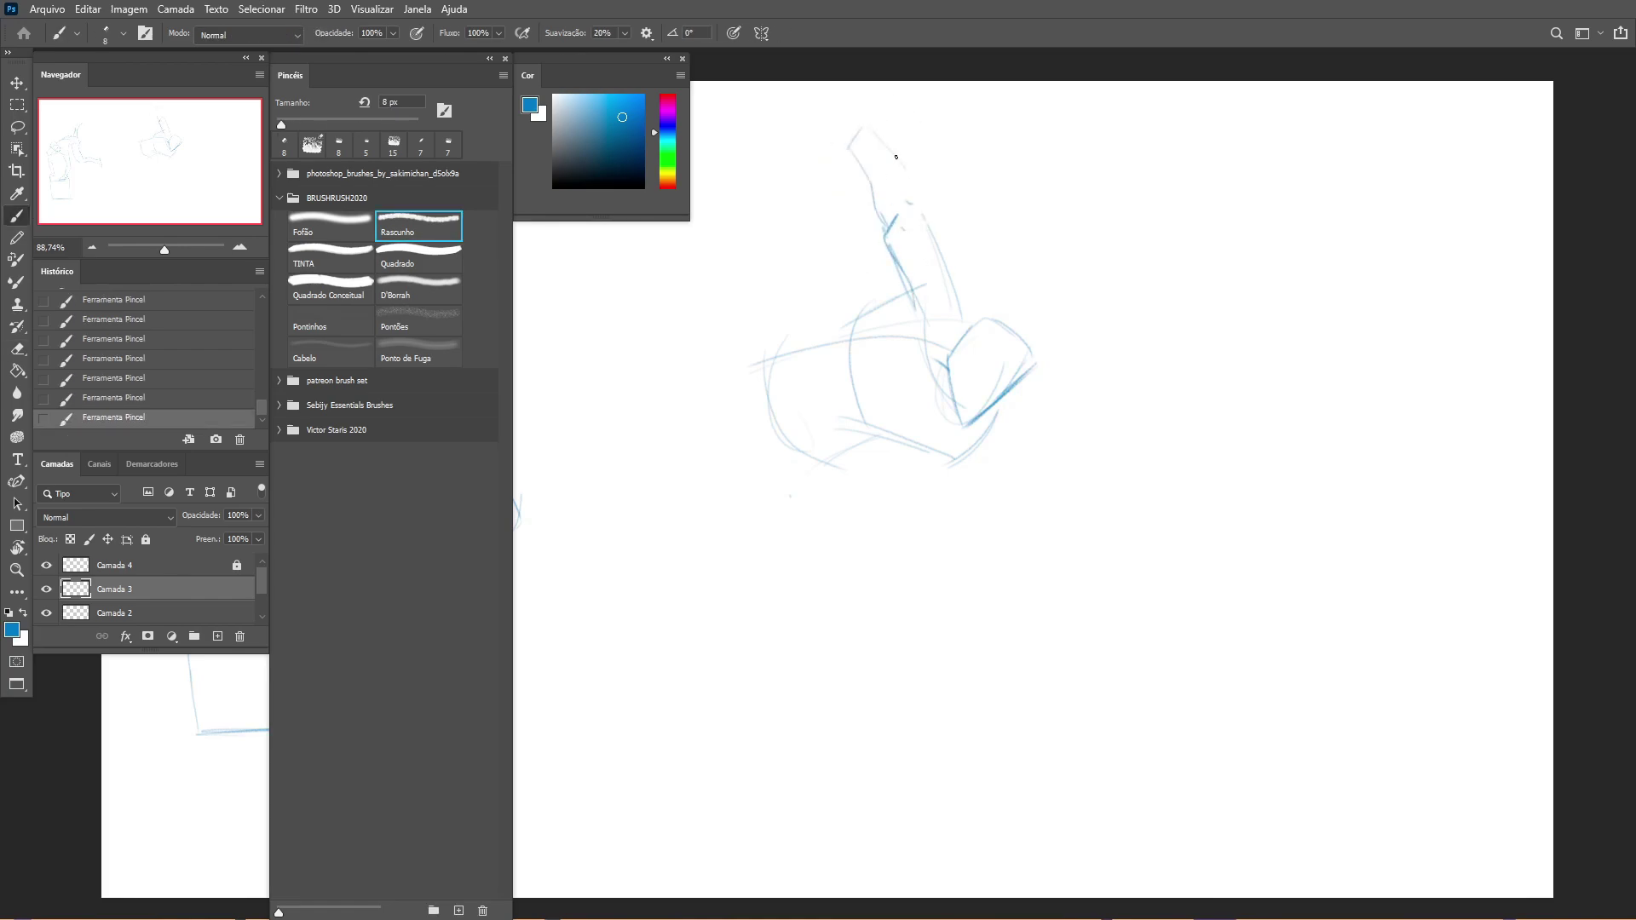
# Step: Strengthen the second figure's raised arm and head, block in the pelvis, and draw a guide line for the supporting arm
pyautogui.moveTo(929, 227); pyautogui.dragTo(961, 284)
pyautogui.moveTo(944, 309)
pyautogui.mouseDown()
pyautogui.moveTo(964, 287)
pyautogui.moveTo(1045, 375)
pyautogui.mouseUp()
pyautogui.moveTo(1042, 365)
pyautogui.mouseDown()
pyautogui.moveTo(972, 426)
pyautogui.moveTo(1036, 394)
pyautogui.moveTo(873, 699)
pyautogui.mouseUp()
pyautogui.moveTo(732, 411); pyautogui.dragTo(740, 453)
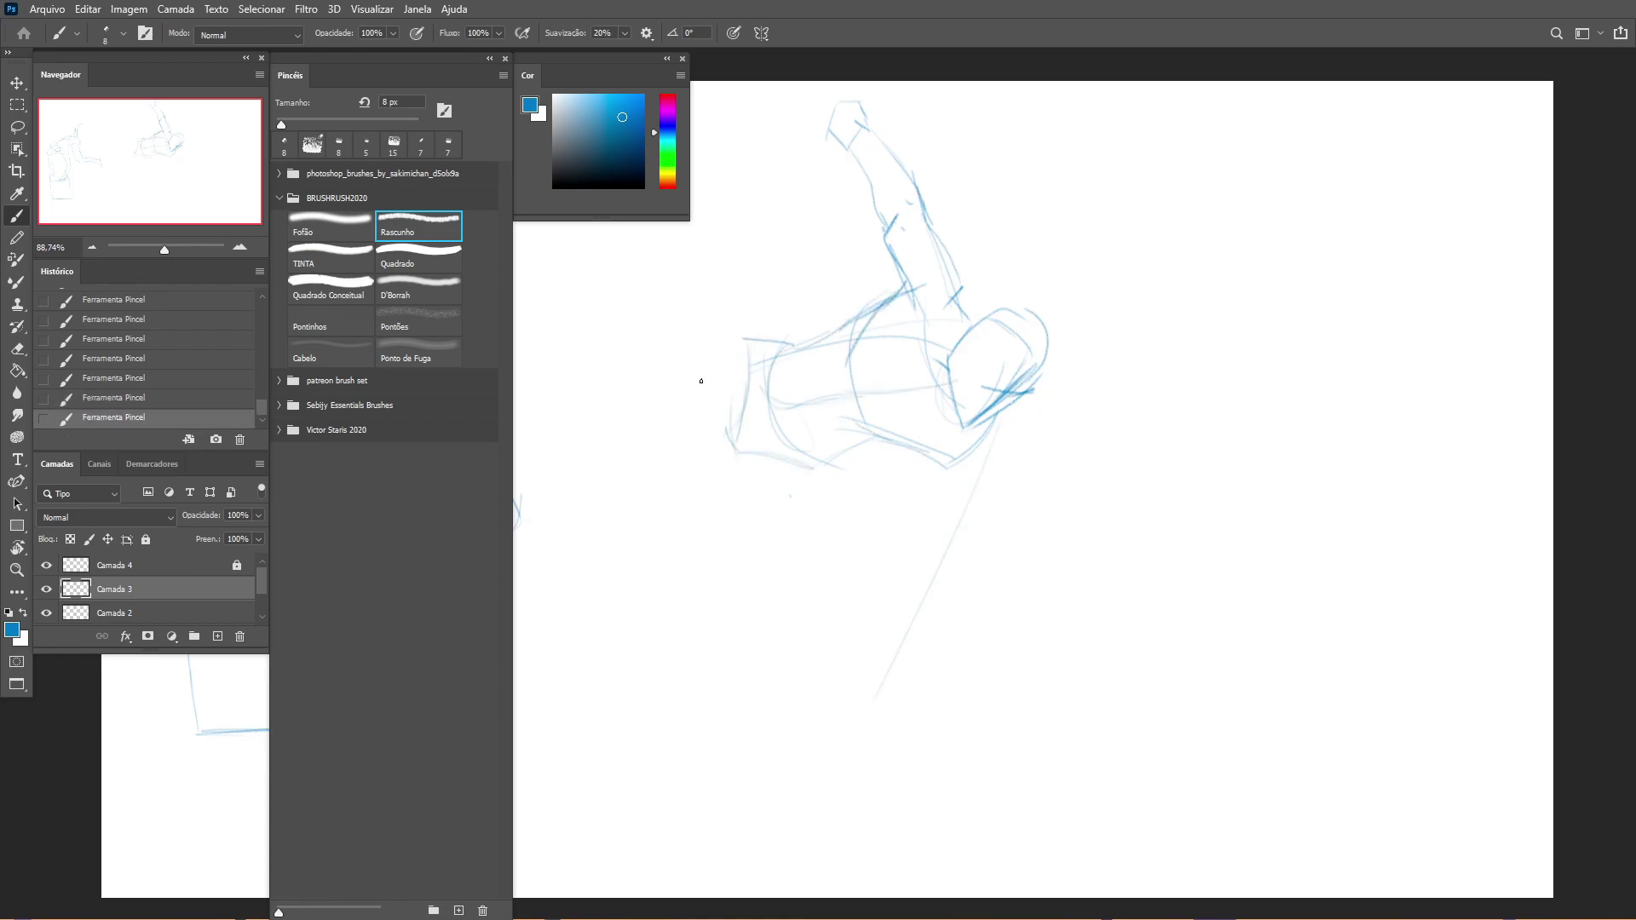
pyautogui.moveTo(594, 396)
pyautogui.mouseDown()
pyautogui.moveTo(615, 431)
pyautogui.moveTo(537, 370)
pyautogui.mouseUp()
# Step: Scale down and shift the second figure's sketch with Free Transform, and draw both bent legs trailing behind the pelvis
pyautogui.hotkey('ctrl', 't')
pyautogui.moveTo(852, 409); pyautogui.dragTo(1097, 402)
pyautogui.press('Return')
pyautogui.moveTo(809, 451)
pyautogui.mouseDown()
pyautogui.moveTo(871, 438)
pyautogui.moveTo(887, 456)
pyautogui.mouseUp()
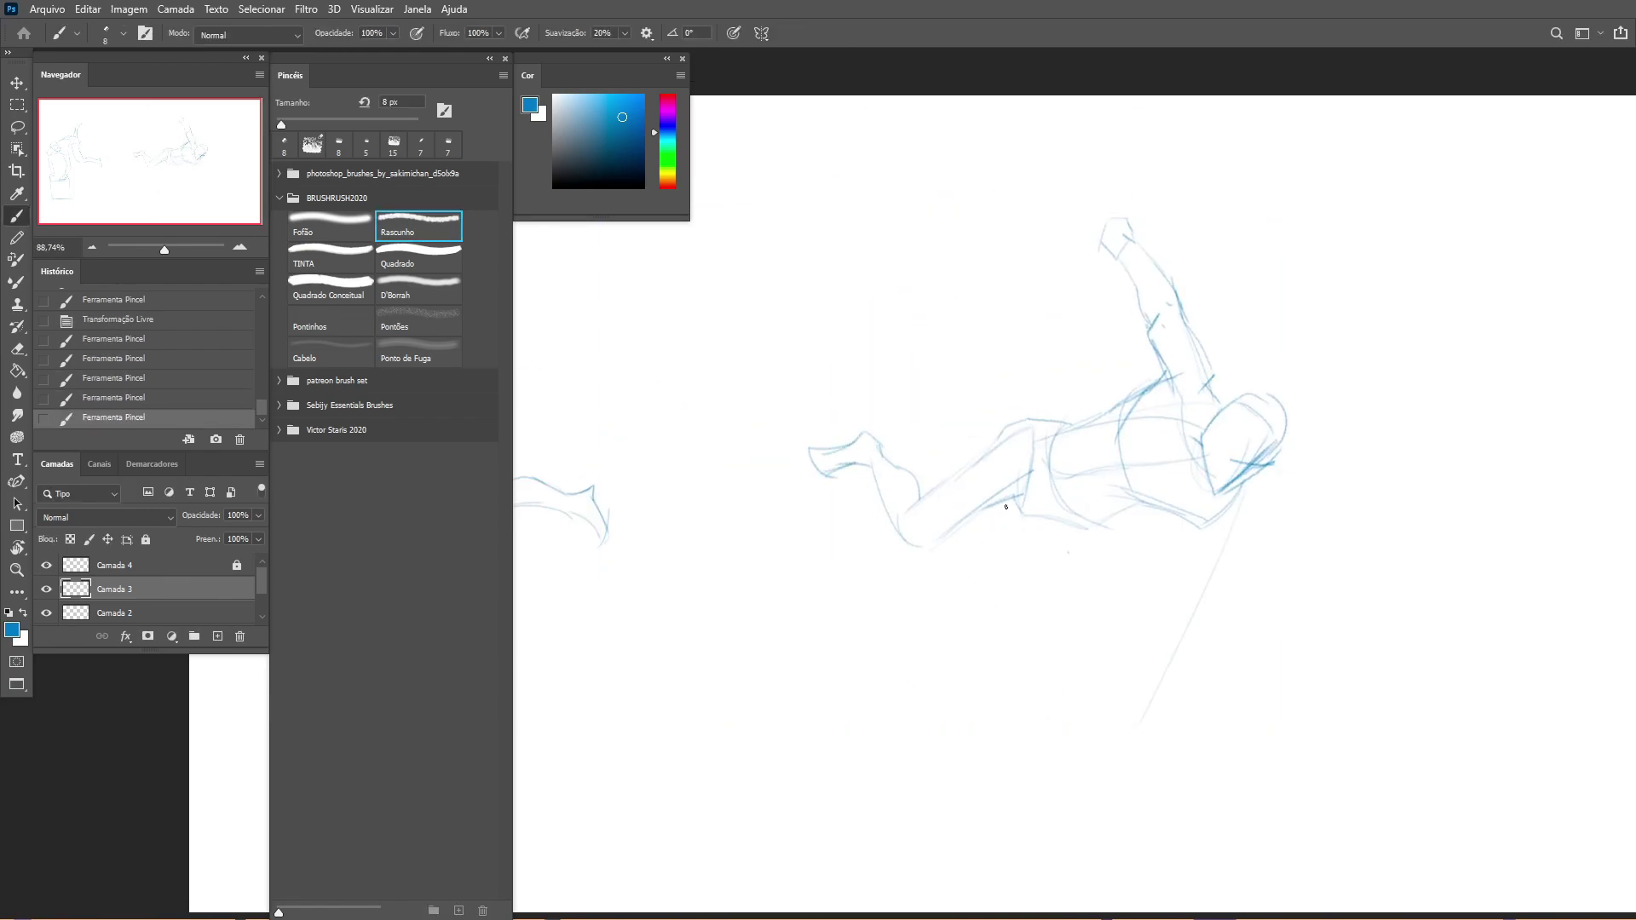
pyautogui.moveTo(1018, 505)
pyautogui.mouseDown()
pyautogui.moveTo(1031, 663)
pyautogui.moveTo(903, 710)
pyautogui.mouseUp()
pyautogui.moveTo(989, 646)
pyautogui.mouseDown()
pyautogui.moveTo(891, 692)
pyautogui.moveTo(888, 762)
pyautogui.mouseUp()
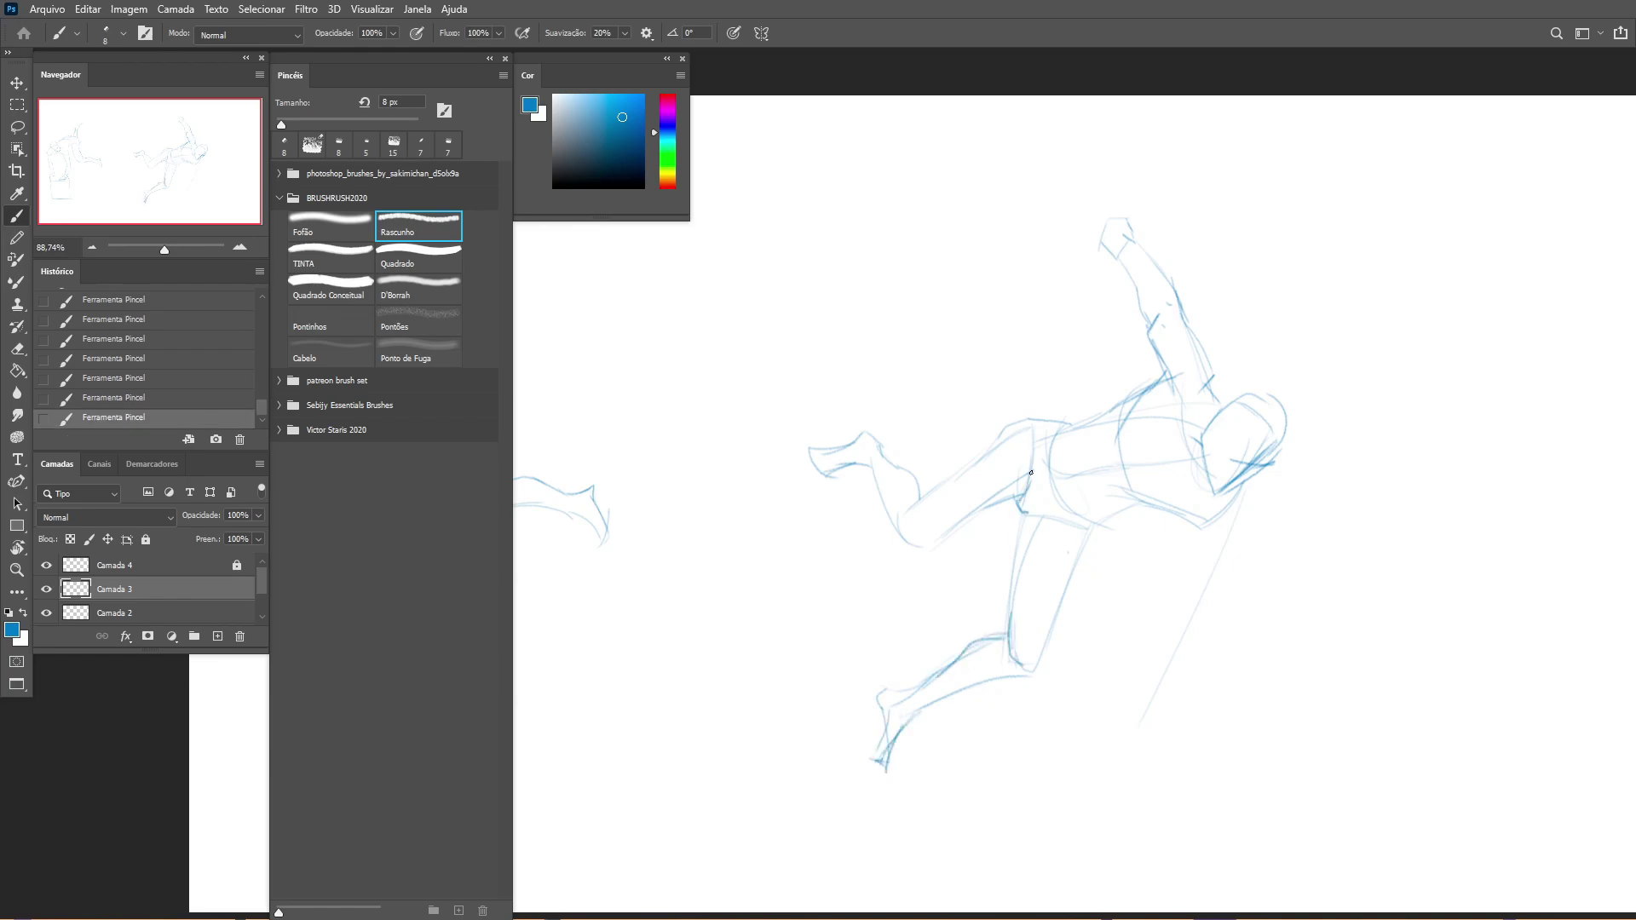
# Step: Draw the second figure's supporting arm and hand, resting on a tilted cylinder
pyautogui.moveTo(1193, 520); pyautogui.dragTo(1181, 635)
pyautogui.moveTo(1240, 499); pyautogui.dragTo(1201, 618)
pyautogui.moveTo(1183, 597); pyautogui.dragTo(1164, 697)
pyautogui.moveTo(1210, 601); pyautogui.dragTo(1170, 737)
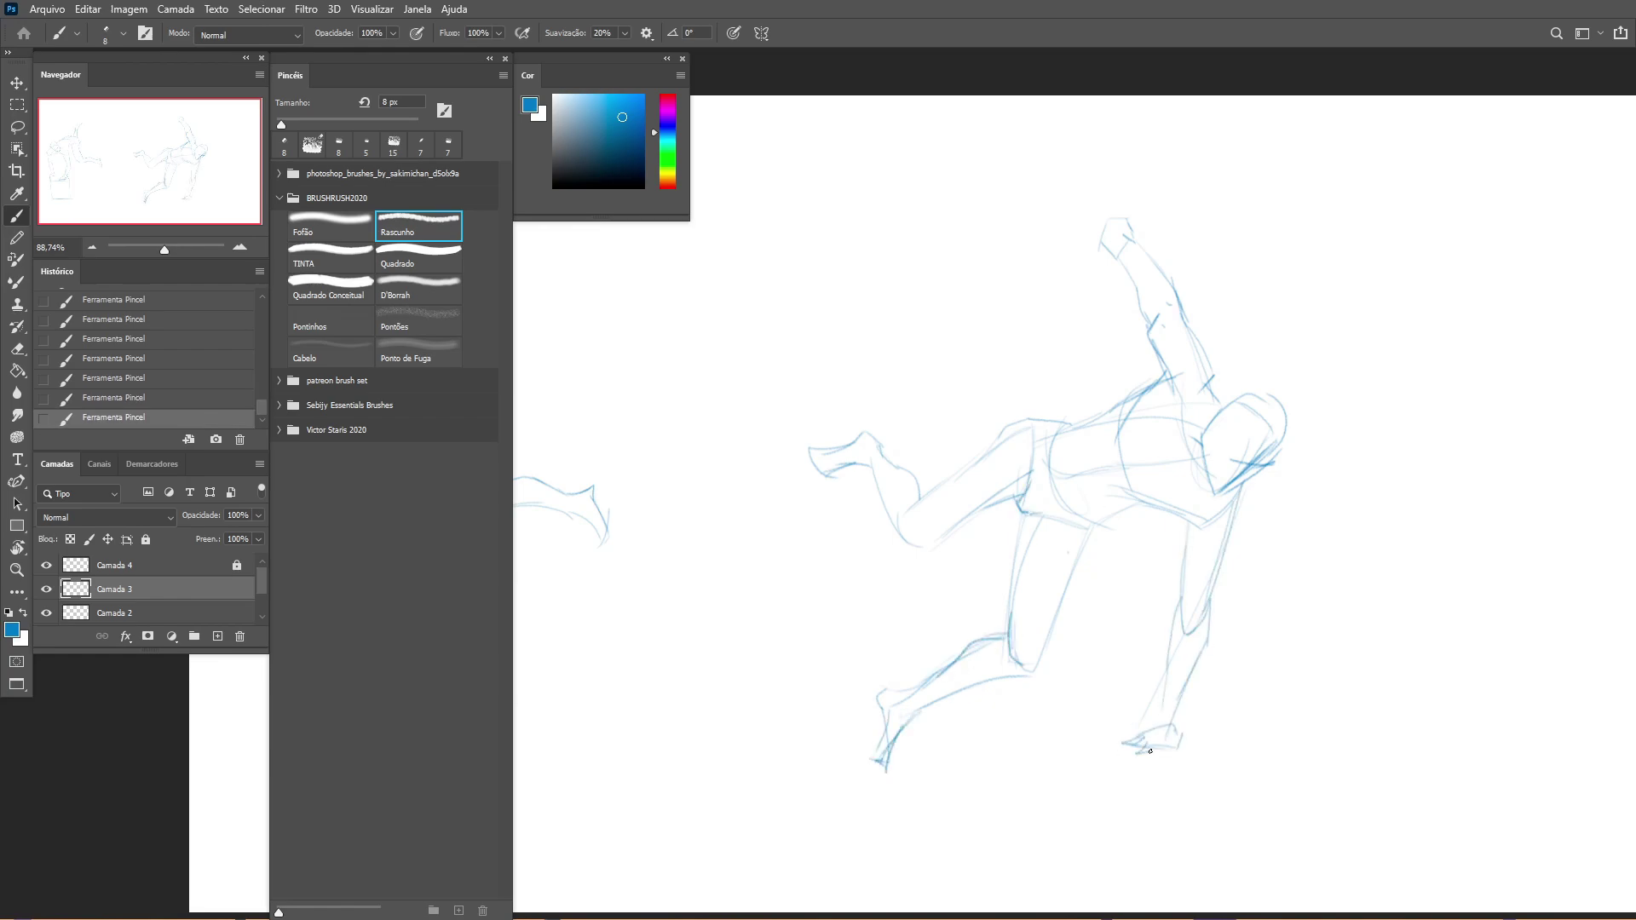
pyautogui.moveTo(1266, 828); pyautogui.dragTo(1257, 791)
pyautogui.moveTo(1104, 708); pyautogui.dragTo(1167, 716)
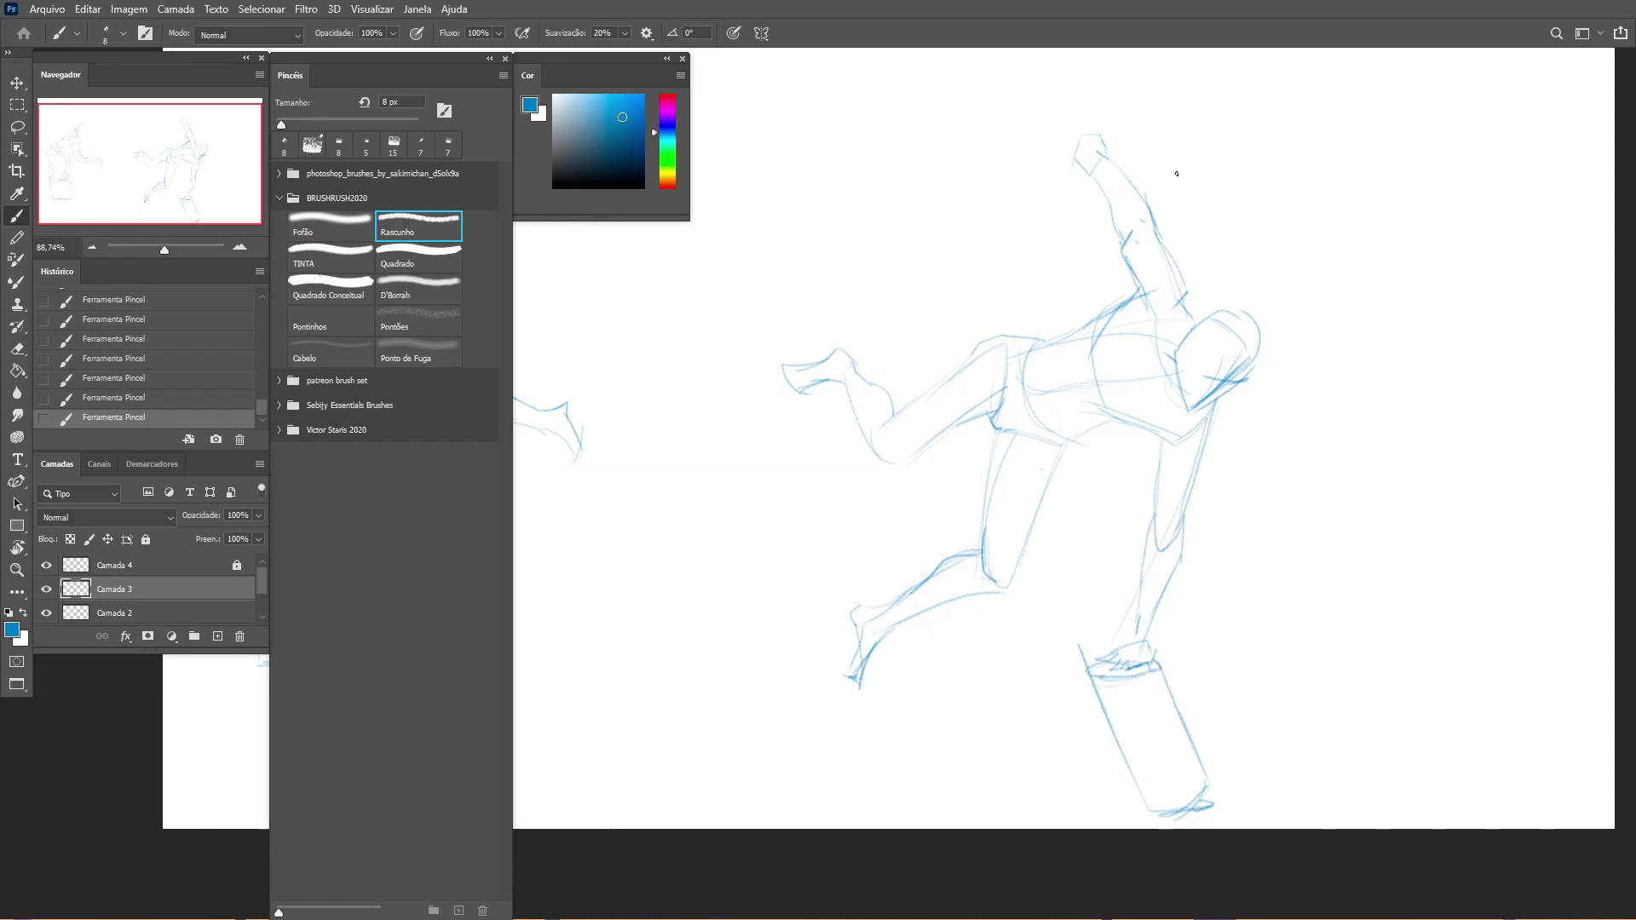
# Step: Refine the second figure's raised fist, shoulder and face, and adjust the head using a lasso selection and Free Transform
pyautogui.moveTo(1112, 247)
pyautogui.mouseDown()
pyautogui.moveTo(1078, 190)
pyautogui.moveTo(1112, 166)
pyautogui.moveTo(1146, 364)
pyautogui.moveTo(1284, 386)
pyautogui.moveTo(1214, 379)
pyautogui.mouseUp()
pyautogui.press('e')
pyautogui.press('b')
pyautogui.press('l')
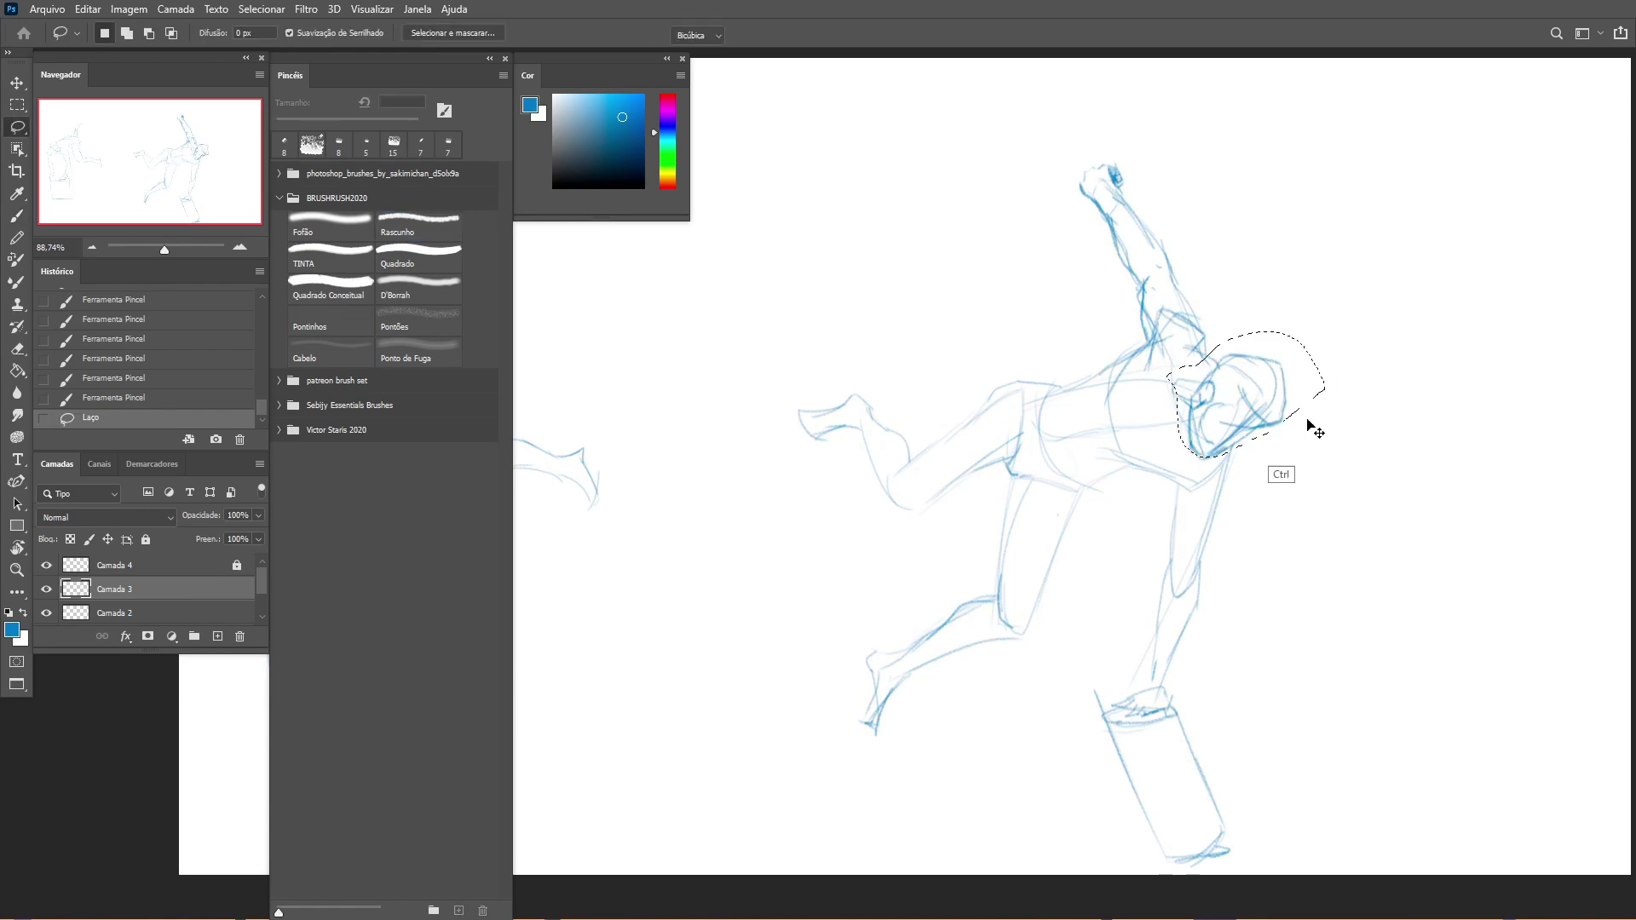
pyautogui.hotkey('ctrl', 't')
pyautogui.press('Return')
pyautogui.hotkey('ctrl', 'd')
# Step: Lasso the supporting arm and cylinder for a free transform, deselect them, and redraw the upper arm's contours
pyautogui.moveTo(1108, 477); pyautogui.dragTo(1140, 540)
pyautogui.hotkey('ctrl', 't')
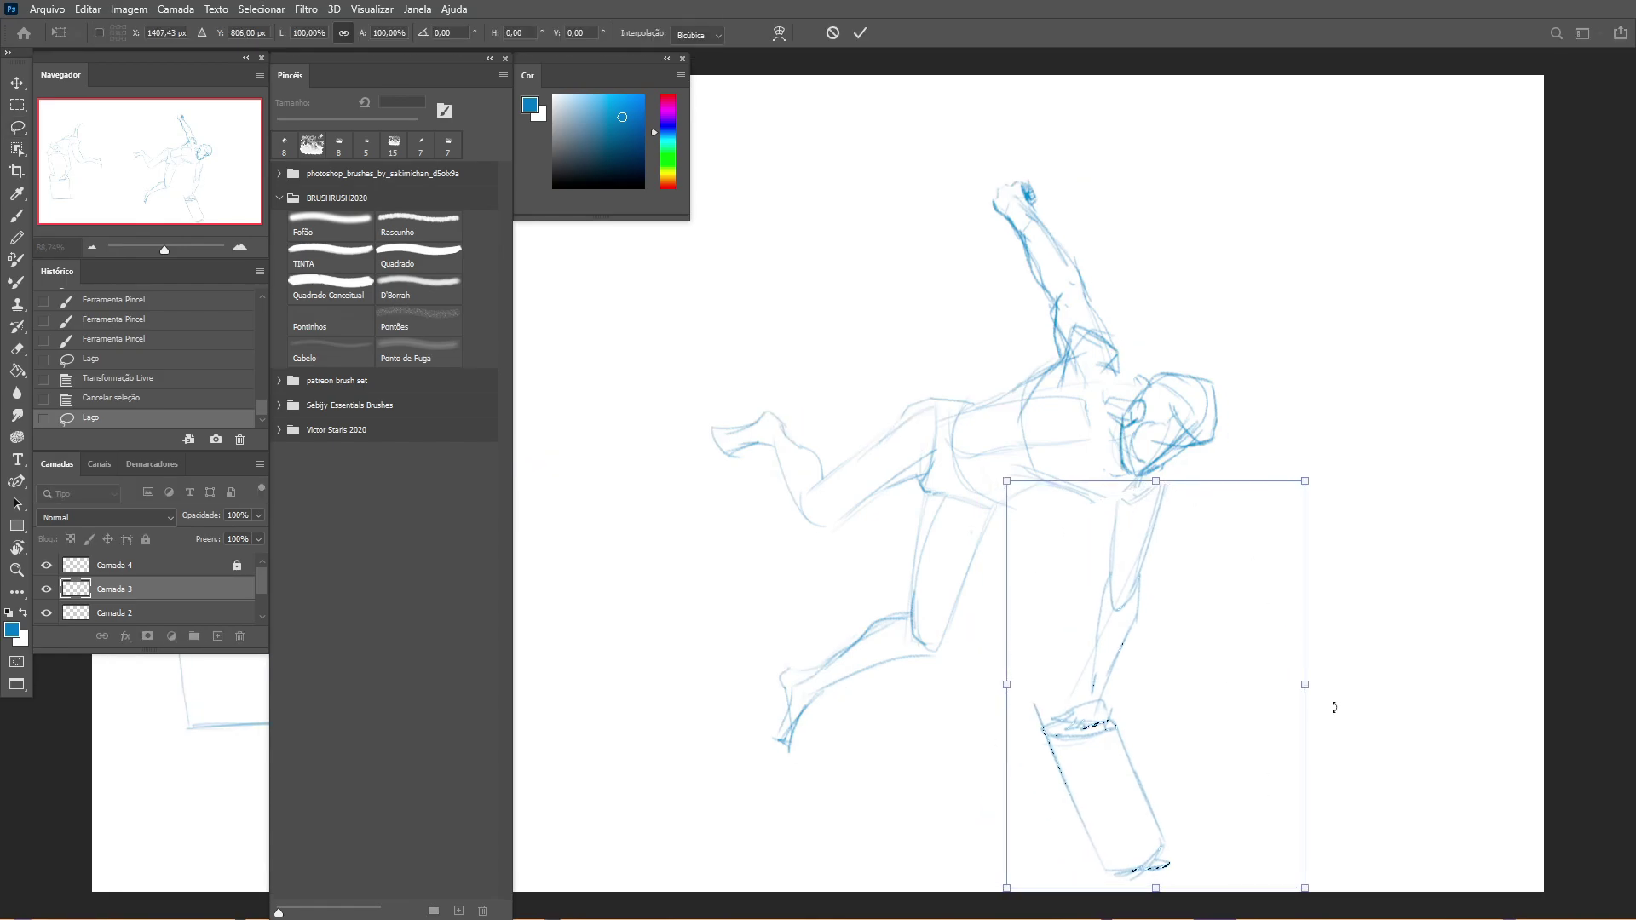
pyautogui.press('Return')
pyautogui.hotkey('ctrl', 'd')
pyautogui.press('b')
pyautogui.moveTo(1125, 409)
pyautogui.mouseDown()
pyautogui.moveTo(1163, 471)
pyautogui.moveTo(1149, 539)
pyautogui.mouseUp()
pyautogui.moveTo(1171, 479); pyautogui.dragTo(1144, 577)
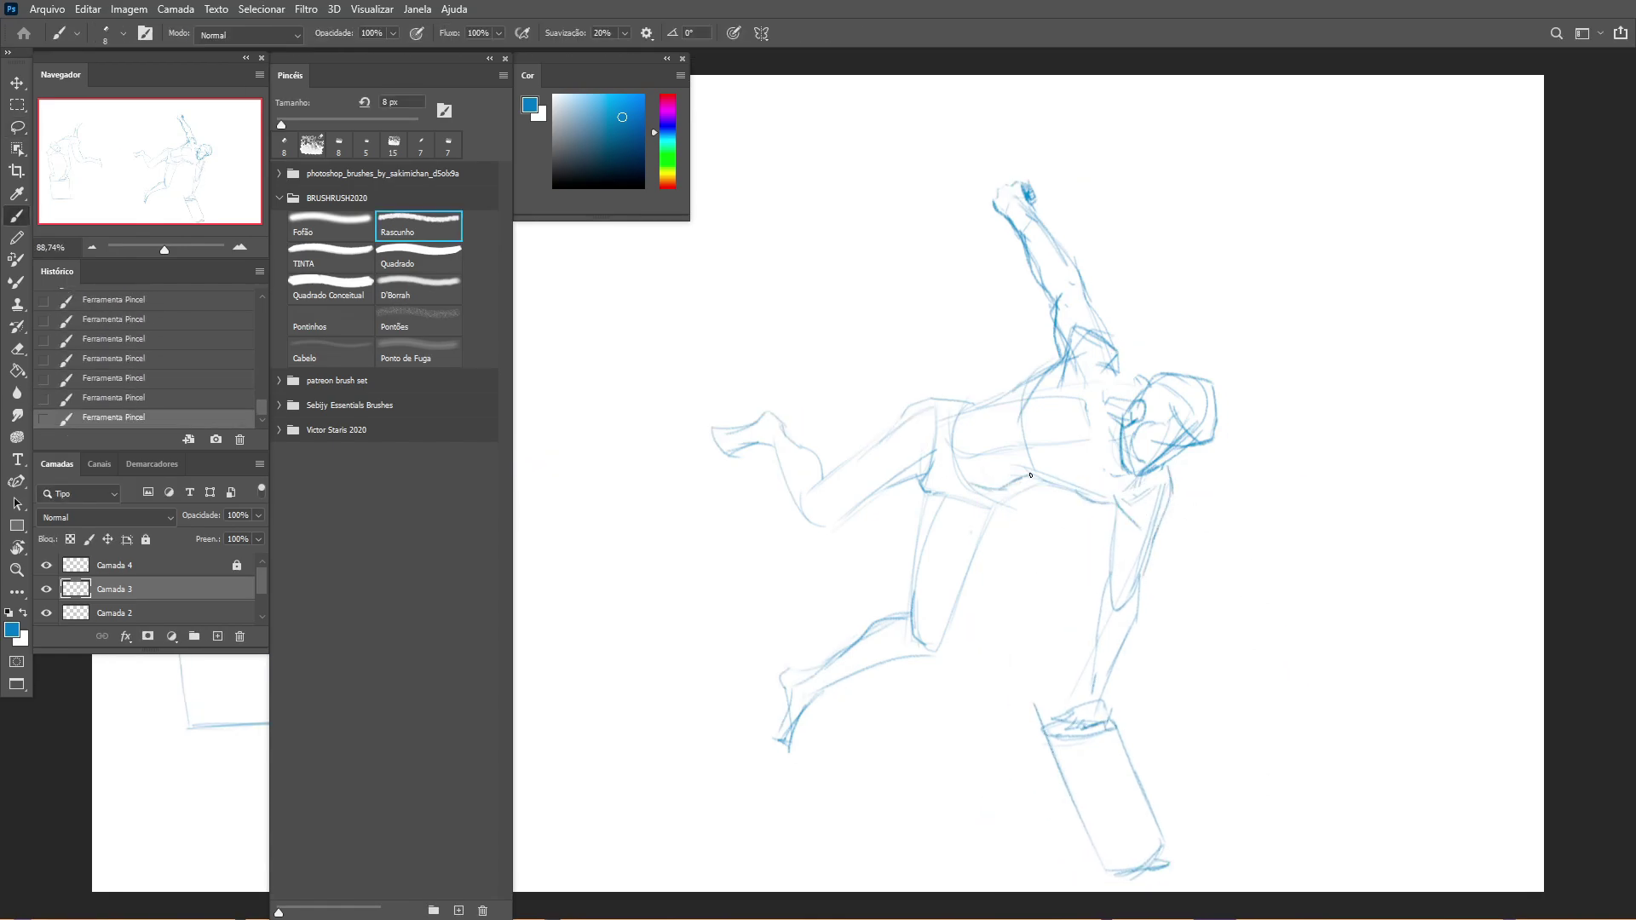
# Step: Refine the second figure's waist, hips and front thigh contours and clean up stray lines
pyautogui.moveTo(1030, 475); pyautogui.dragTo(1065, 485)
pyautogui.moveTo(1006, 493); pyautogui.dragTo(953, 607)
pyautogui.moveTo(1002, 480)
pyautogui.mouseDown()
pyautogui.moveTo(1055, 491)
pyautogui.moveTo(1027, 471)
pyautogui.mouseUp()
pyautogui.moveTo(1017, 449)
pyautogui.mouseDown()
pyautogui.moveTo(1057, 423)
pyautogui.moveTo(1047, 488)
pyautogui.moveTo(1071, 493)
pyautogui.moveTo(1033, 467)
pyautogui.mouseUp()
pyautogui.press('e')
pyautogui.press('b')
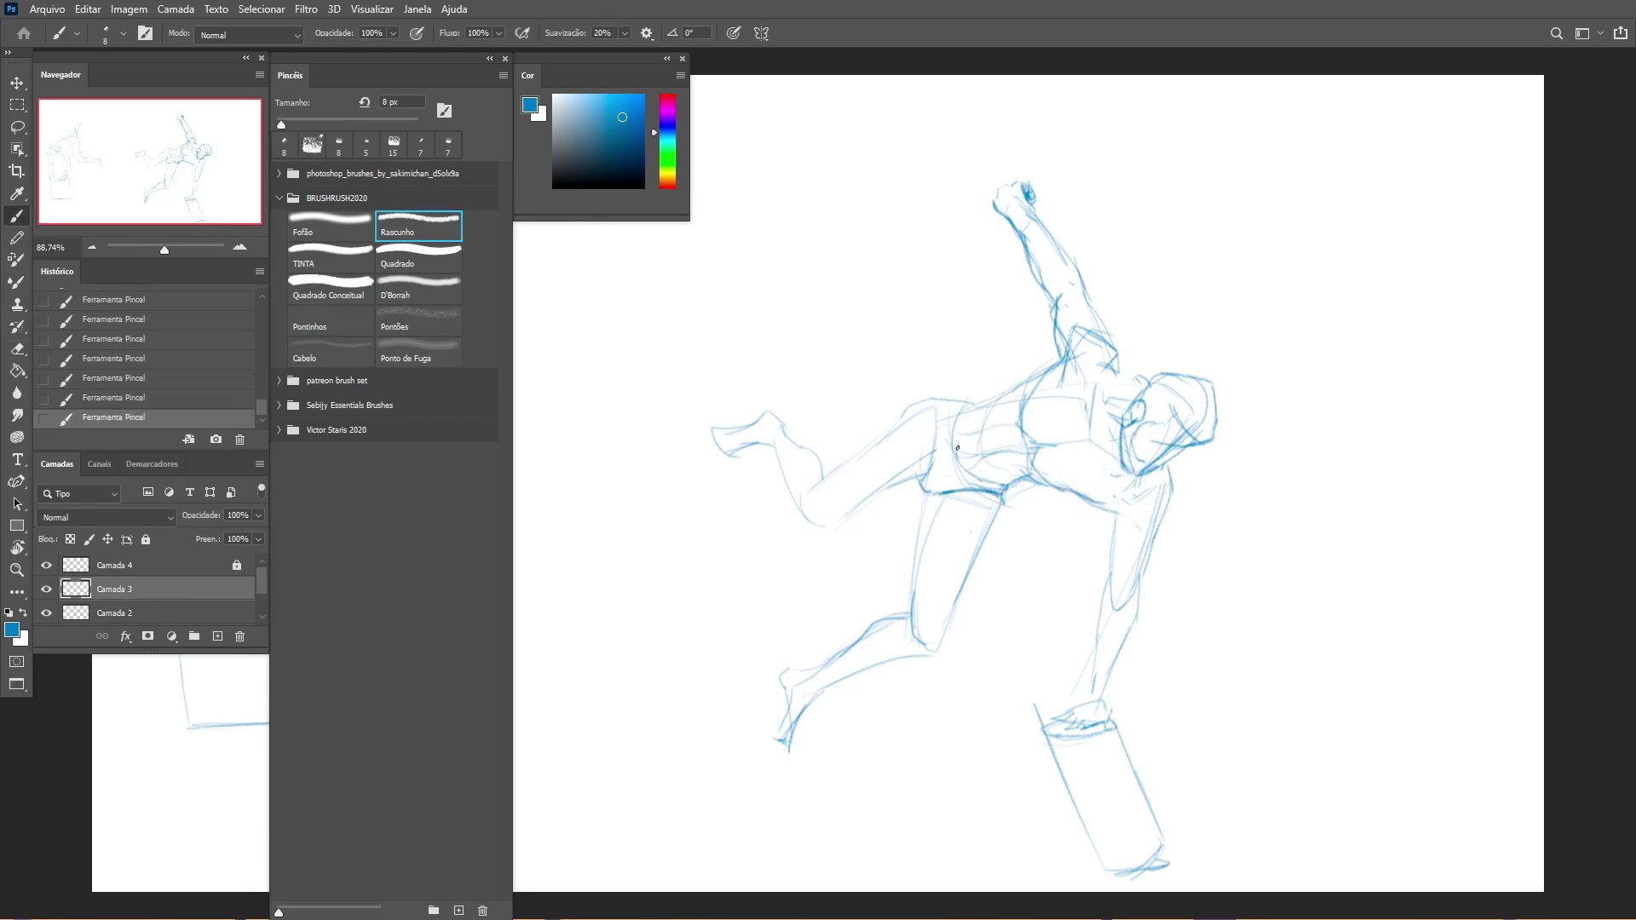
# Step: Scale the second figure down with Free Transform and place it beside the first figure
pyautogui.hotkey('ctrl', 't')
pyautogui.scroll(-3, 954, 402)
pyautogui.moveTo(1089, 351); pyautogui.dragTo(937, 311)
pyautogui.press('Return')
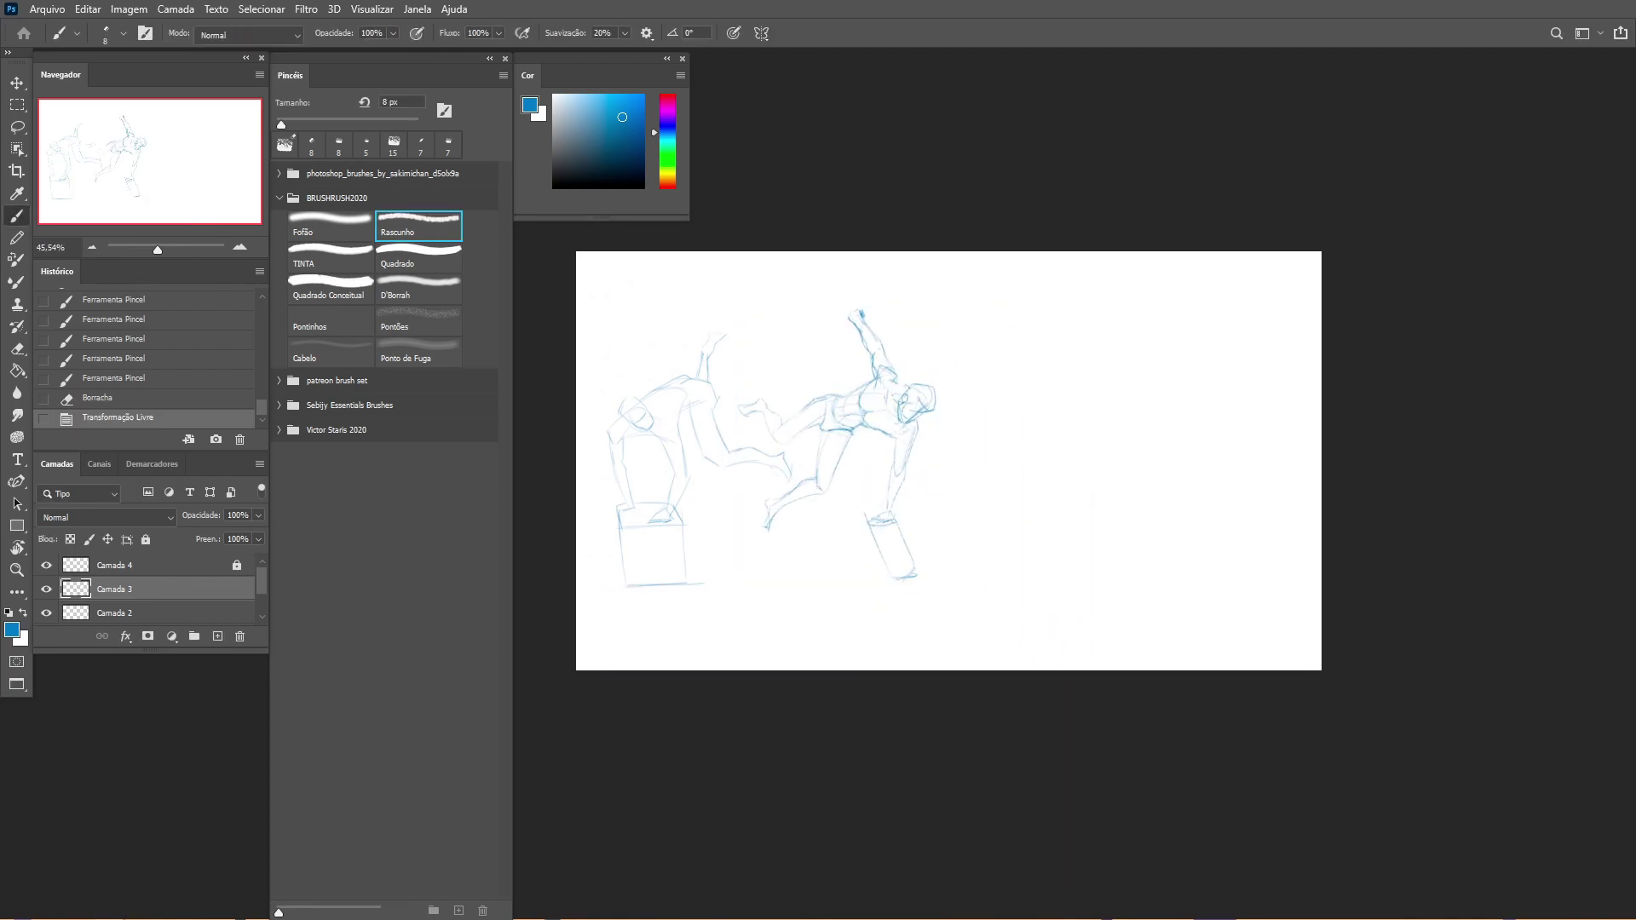
# Step: Sketch a third figure's tilted head and neck on layer Camada 2, undoing a trial S-shaped gesture line
pyautogui.scroll(3, 1247, 371)
pyautogui.click(198, 614)
pyautogui.moveTo(1034, 516); pyautogui.dragTo(899, 737)
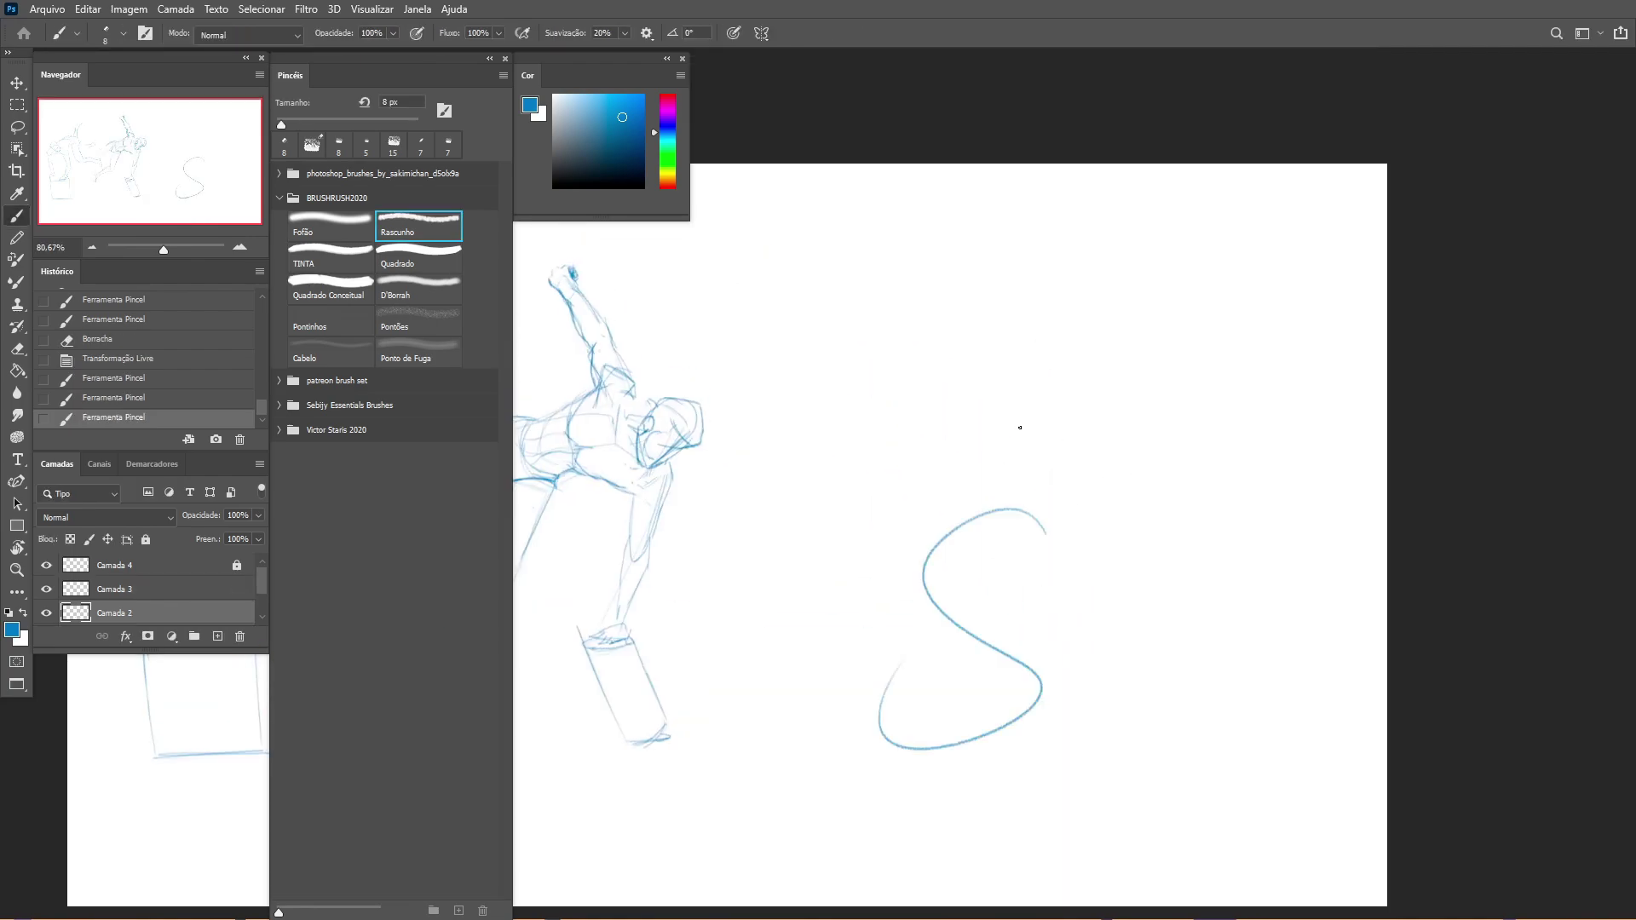
pyautogui.hotkey('ctrl', 'z')
pyautogui.moveTo(1061, 441)
pyautogui.mouseDown()
pyautogui.moveTo(1078, 376)
pyautogui.moveTo(1068, 439)
pyautogui.mouseUp()
pyautogui.moveTo(1044, 385)
pyautogui.mouseDown()
pyautogui.moveTo(1035, 434)
pyautogui.moveTo(1035, 522)
pyautogui.mouseUp()
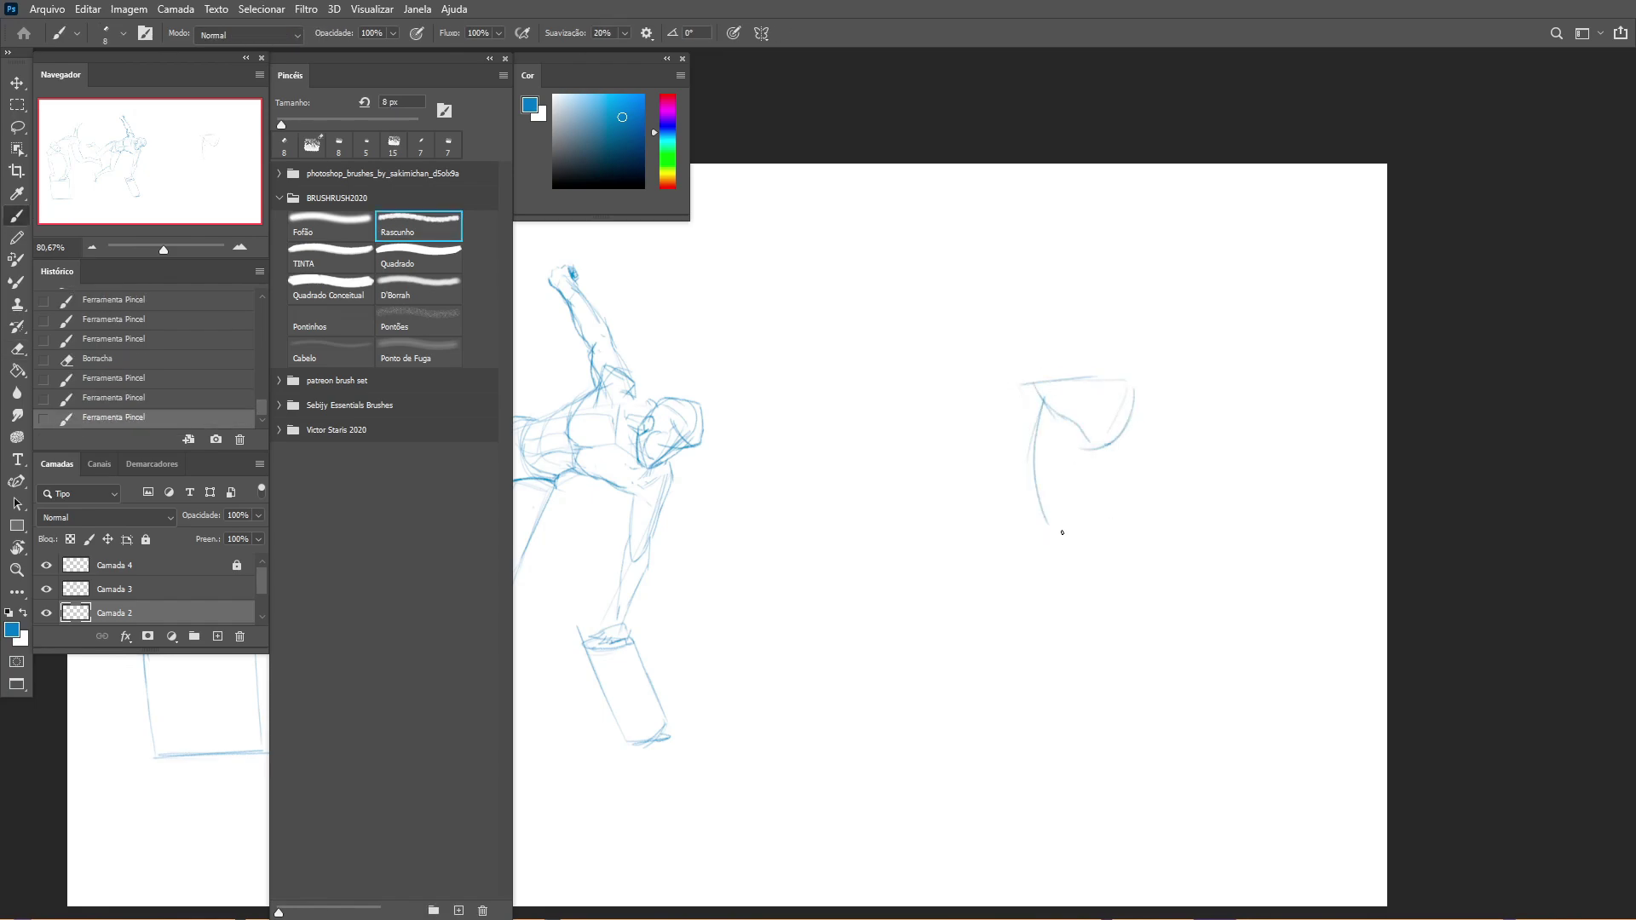
pyautogui.moveTo(999, 426); pyautogui.dragTo(1103, 516)
# Step: Adjust the head sketch with Free Transform and draw the third figure's arched torso and pelvis
pyautogui.hotkey('ctrl', 't')
pyautogui.press('Return')
pyautogui.moveTo(1140, 435)
pyautogui.mouseDown()
pyautogui.moveTo(1121, 437)
pyautogui.moveTo(1032, 605)
pyautogui.mouseUp()
pyautogui.moveTo(1095, 658); pyautogui.dragTo(1006, 716)
pyautogui.moveTo(955, 635); pyautogui.dragTo(1023, 712)
pyautogui.moveTo(1048, 596); pyautogui.dragTo(1100, 639)
pyautogui.moveTo(963, 550); pyautogui.dragTo(993, 665)
pyautogui.moveTo(1002, 601); pyautogui.dragTo(1061, 580)
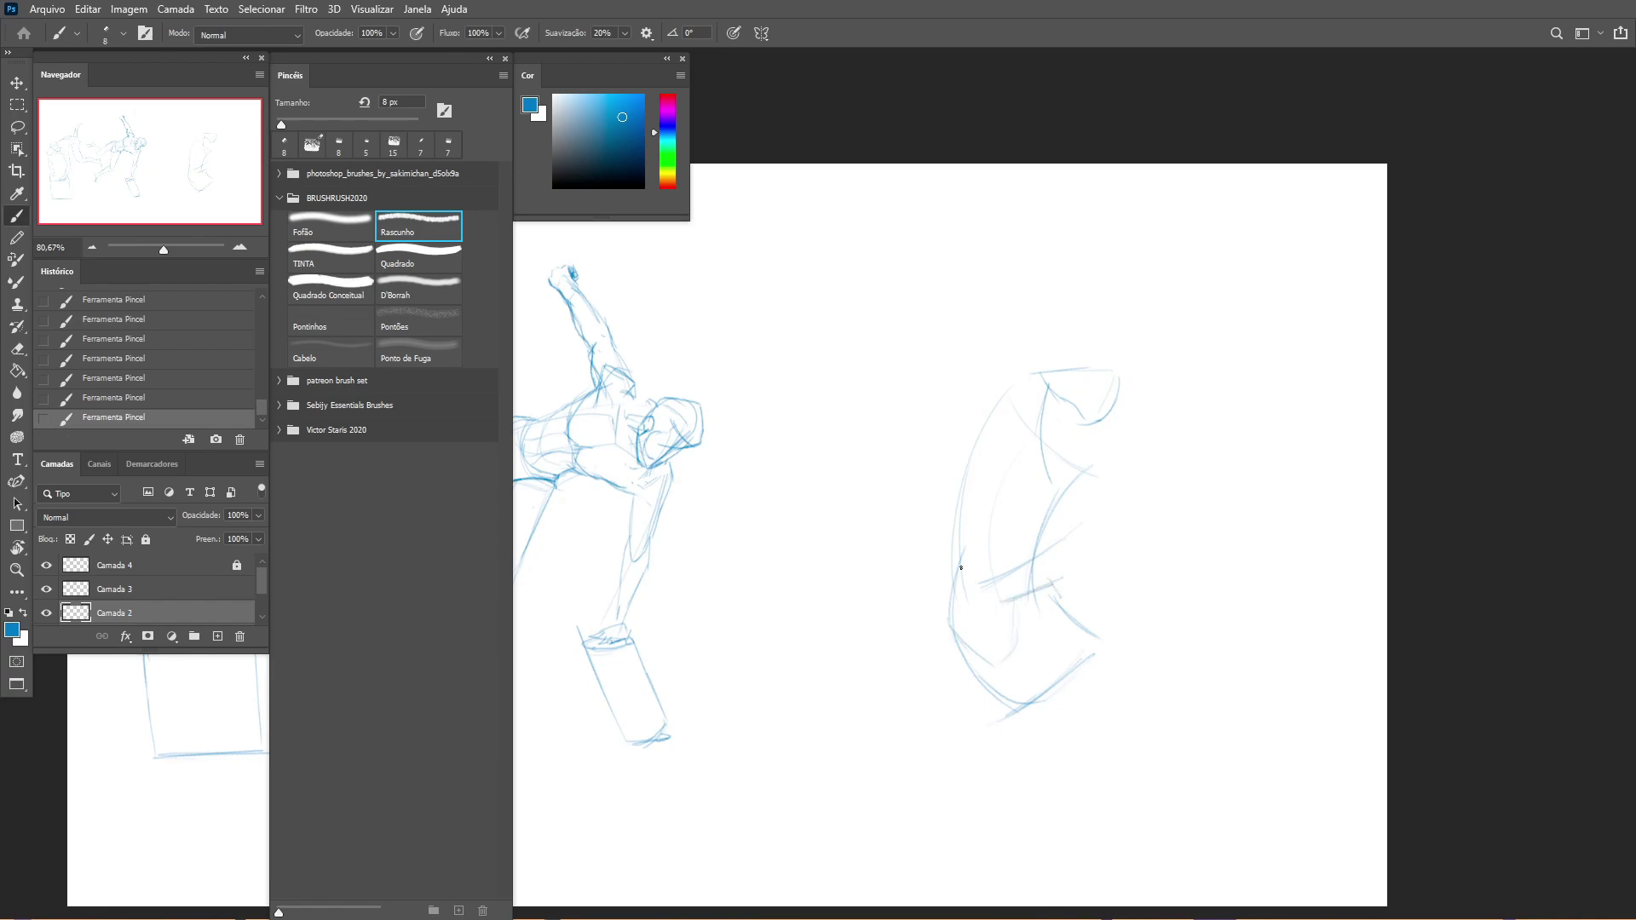
# Step: Sketch the third figure's arm bent overhead, round out the head, and add the supporting arm slanting downwards
pyautogui.moveTo(1110, 260); pyautogui.dragTo(950, 342)
pyautogui.moveTo(1101, 269)
pyautogui.mouseDown()
pyautogui.moveTo(995, 353)
pyautogui.moveTo(1120, 376)
pyautogui.mouseUp()
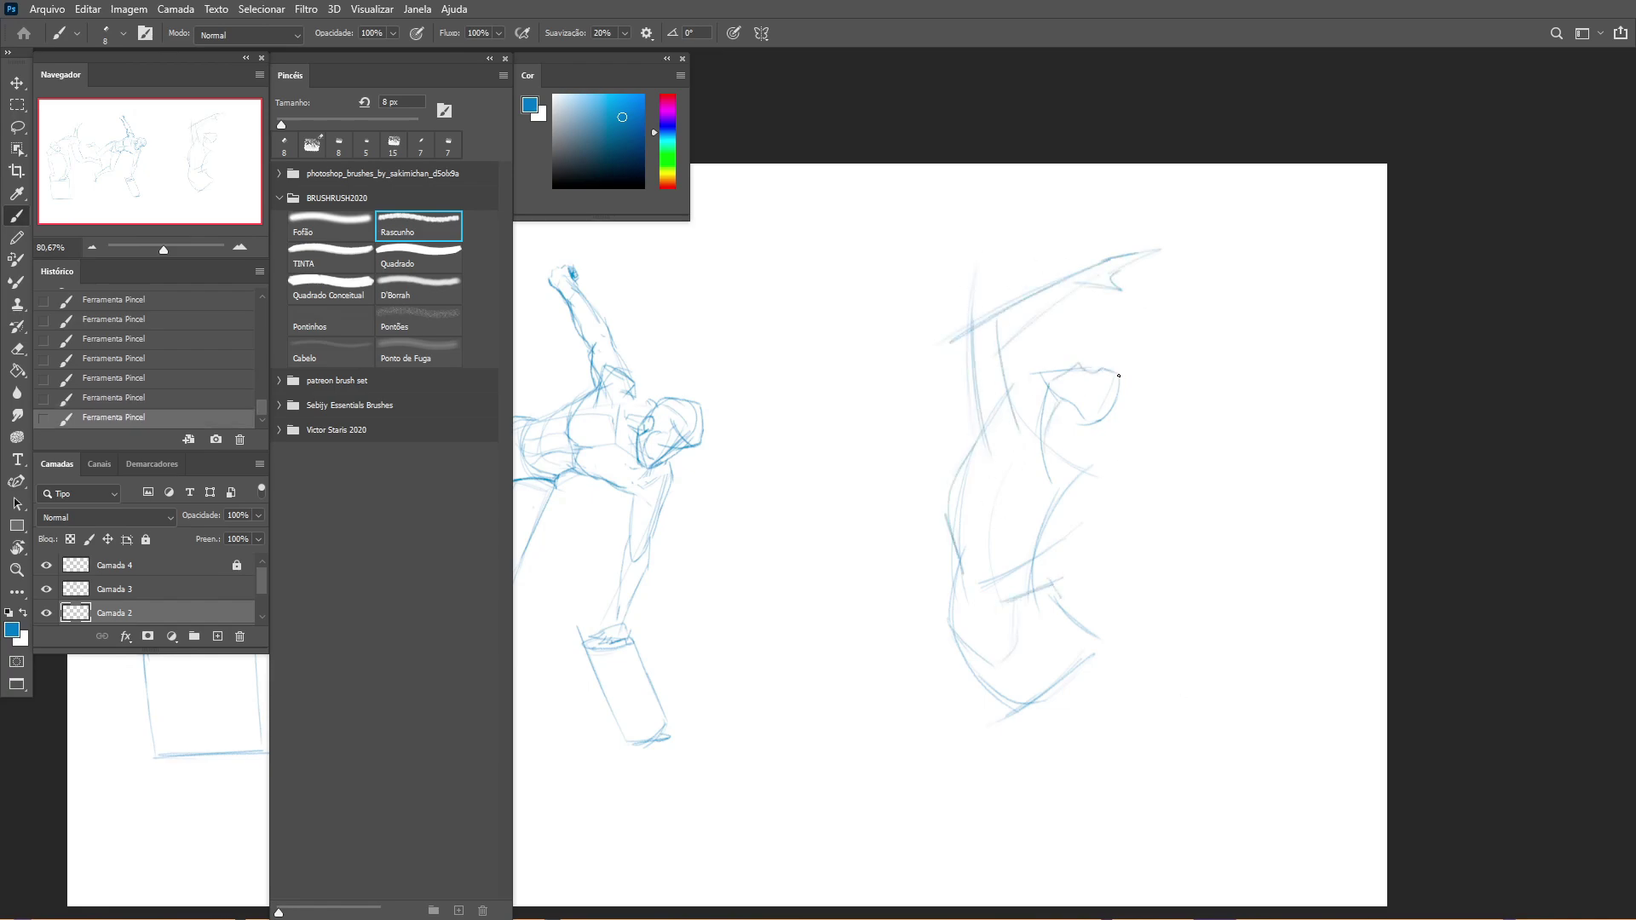
pyautogui.moveTo(1096, 441); pyautogui.dragTo(1138, 432)
pyautogui.moveTo(1103, 421); pyautogui.dragTo(1084, 471)
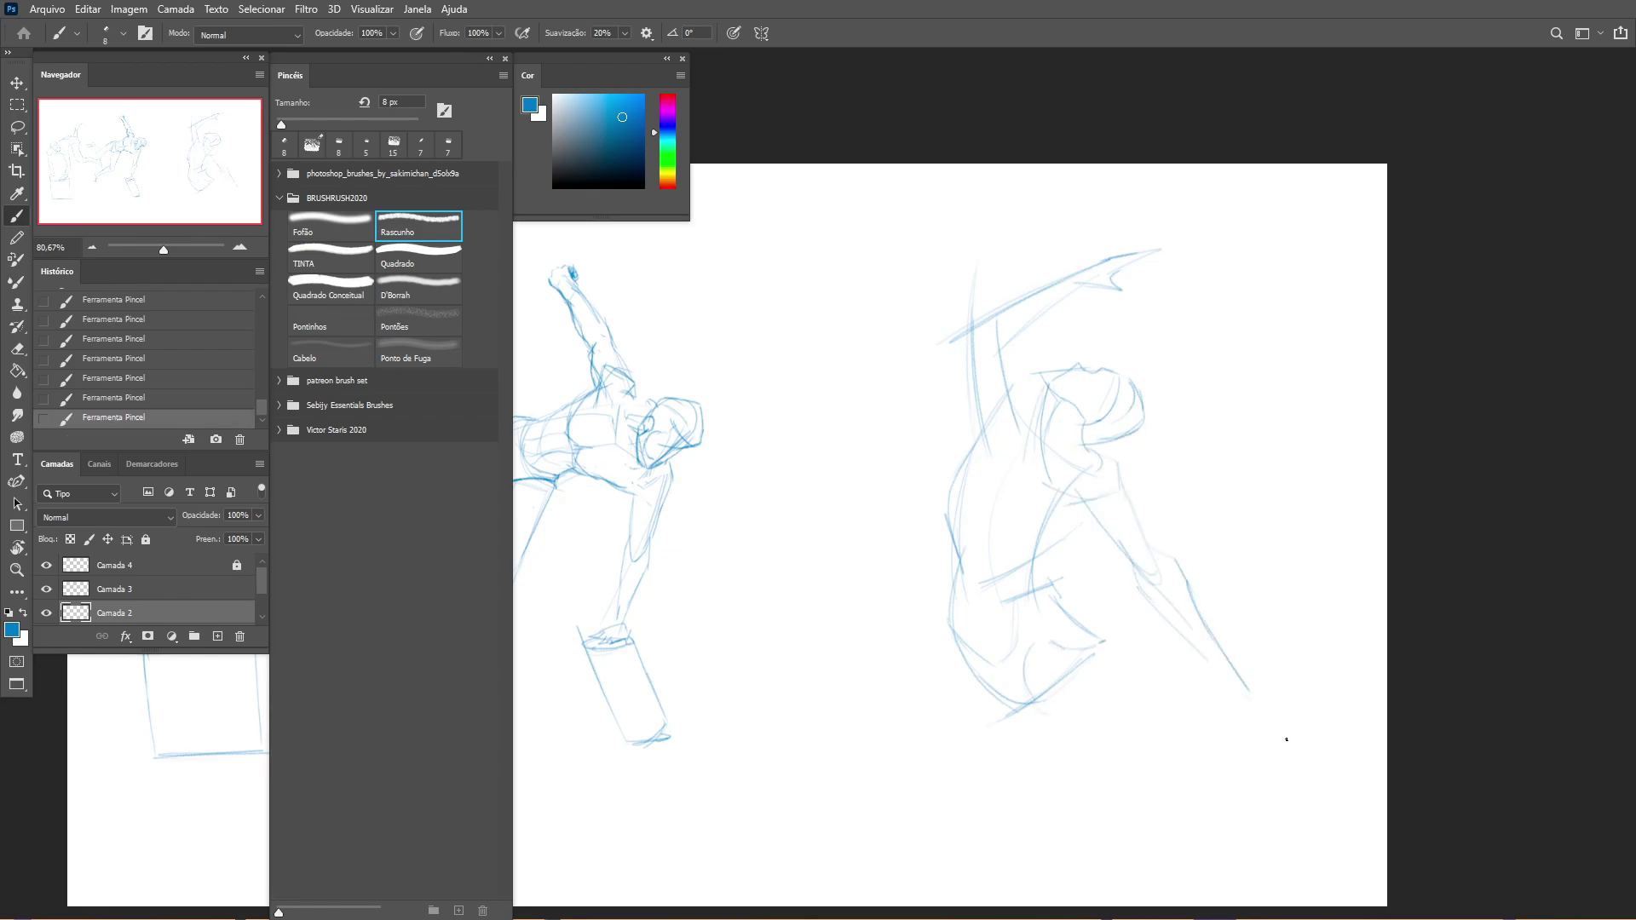
# Step: Draw the third figure's extended front thigh and the folded rear leg with its foot
pyautogui.moveTo(1287, 739); pyautogui.dragTo(1261, 503)
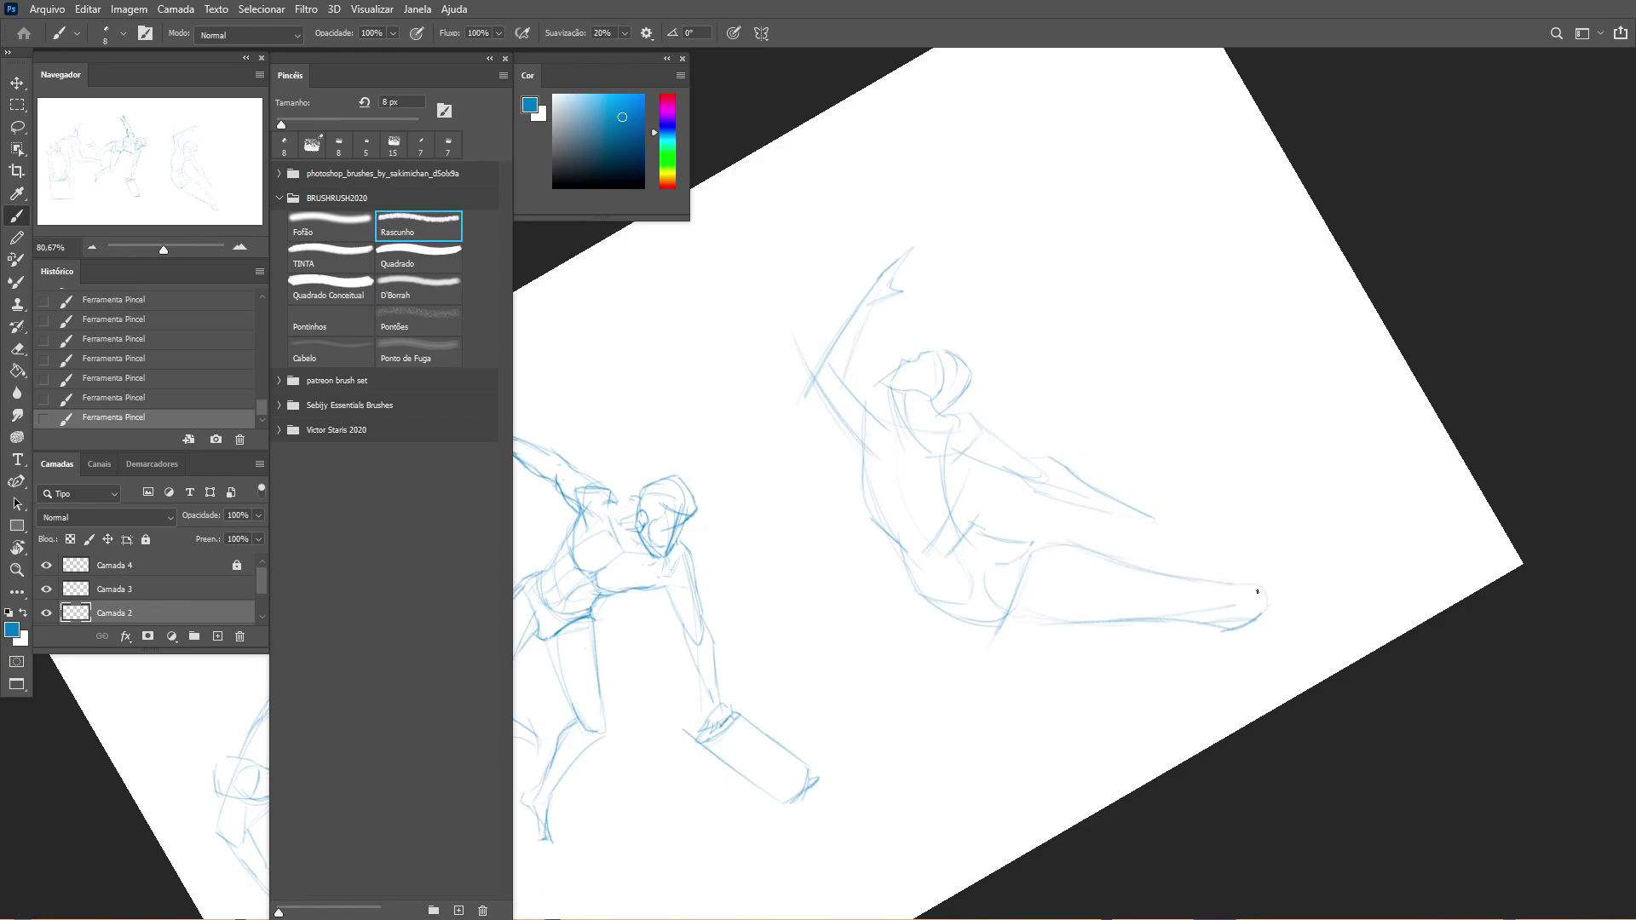
pyautogui.press('Escape')
pyautogui.moveTo(680, 616); pyautogui.dragTo(688, 656)
pyautogui.moveTo(923, 588)
pyautogui.mouseDown()
pyautogui.moveTo(738, 643)
pyautogui.moveTo(932, 623)
pyautogui.mouseUp()
pyautogui.moveTo(706, 599); pyautogui.dragTo(859, 527)
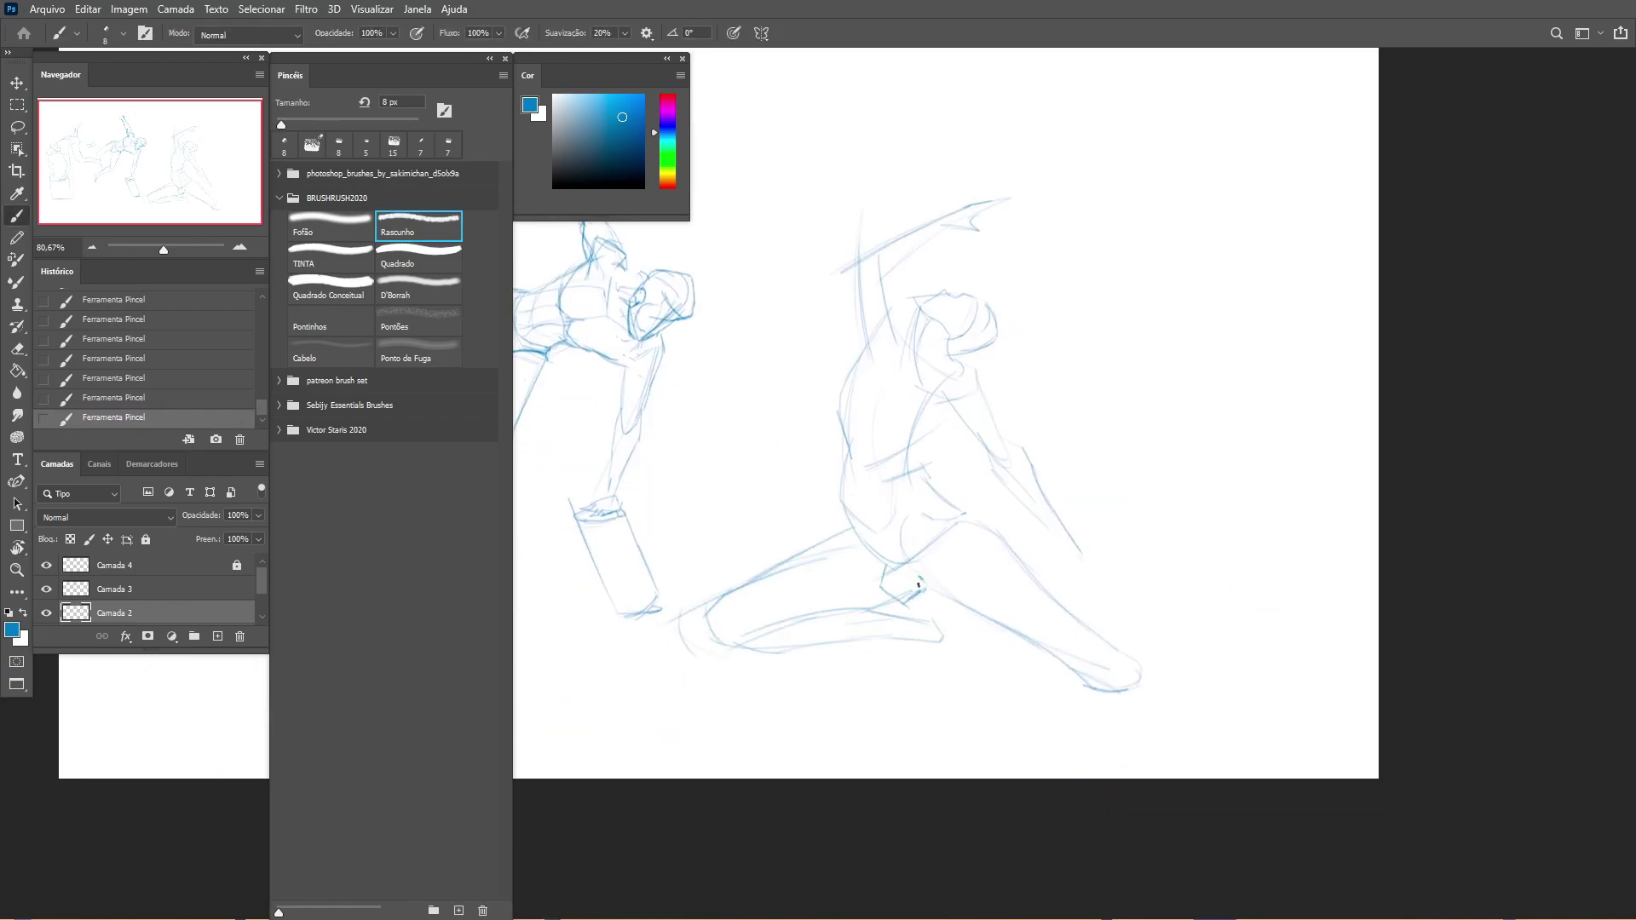
# Step: Shift the third figure's head with a lasso selection, and erase the raised arm to redraw its upper arm and back line
pyautogui.press('l')
pyautogui.moveTo(912, 290); pyautogui.dragTo(914, 286)
pyautogui.moveTo(980, 315); pyautogui.dragTo(1010, 294)
pyautogui.press('e')
pyautogui.moveTo(860, 255); pyautogui.dragTo(980, 205)
pyautogui.press('b')
pyautogui.moveTo(871, 192); pyautogui.dragTo(845, 446)
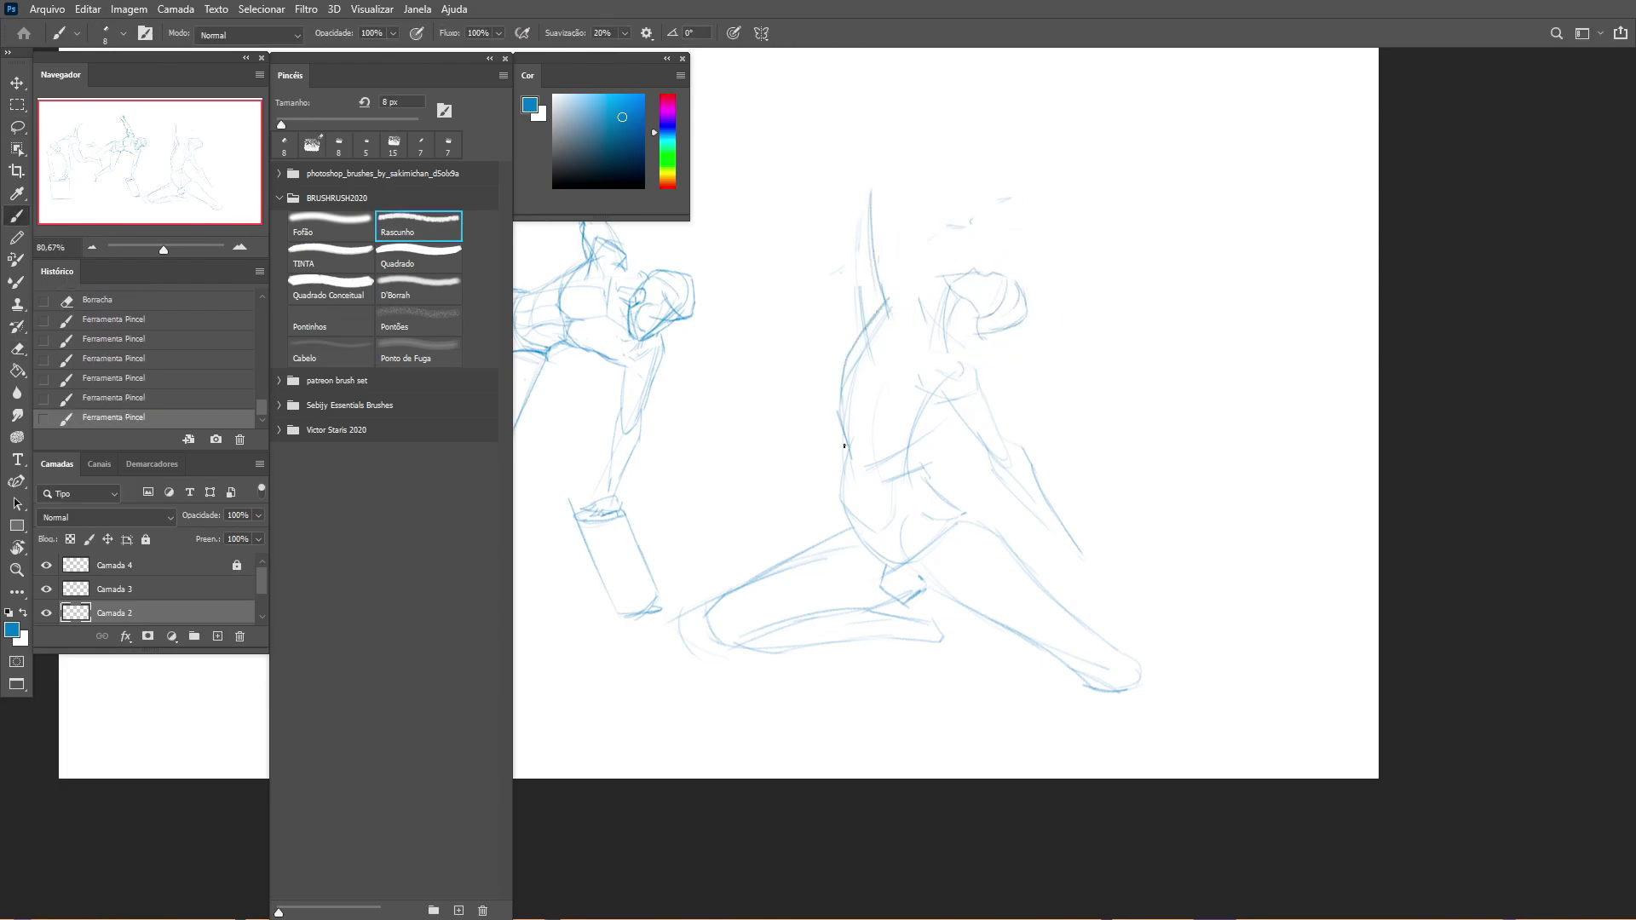
# Step: Redraw the third figure's head profile, shoulders and supporting arm contours
pyautogui.moveTo(989, 267)
pyautogui.mouseDown()
pyautogui.moveTo(1008, 274)
pyautogui.moveTo(988, 349)
pyautogui.moveTo(1023, 332)
pyautogui.moveTo(945, 289)
pyautogui.moveTo(980, 249)
pyautogui.mouseUp()
pyautogui.press('e')
pyautogui.press('b')
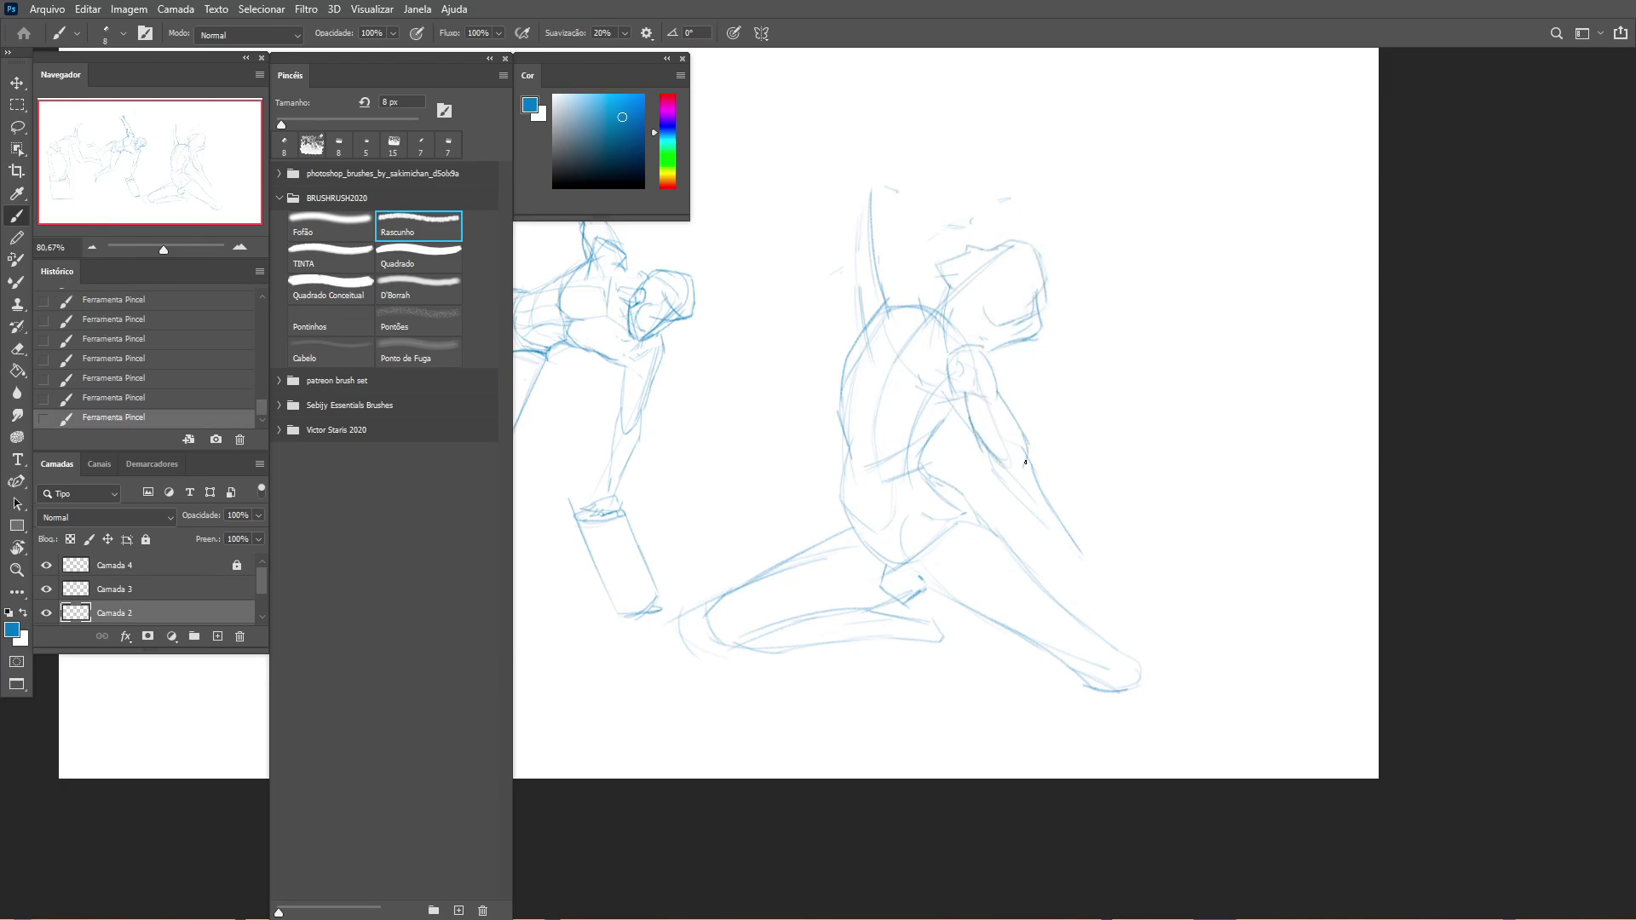
pyautogui.moveTo(1013, 414); pyautogui.dragTo(1090, 557)
# Step: Draw the third figure's front lower leg and foot, cleaning up the knee and ankle lines
pyautogui.moveTo(1050, 648); pyautogui.dragTo(1132, 621)
pyautogui.moveTo(1133, 677); pyautogui.dragTo(1193, 627)
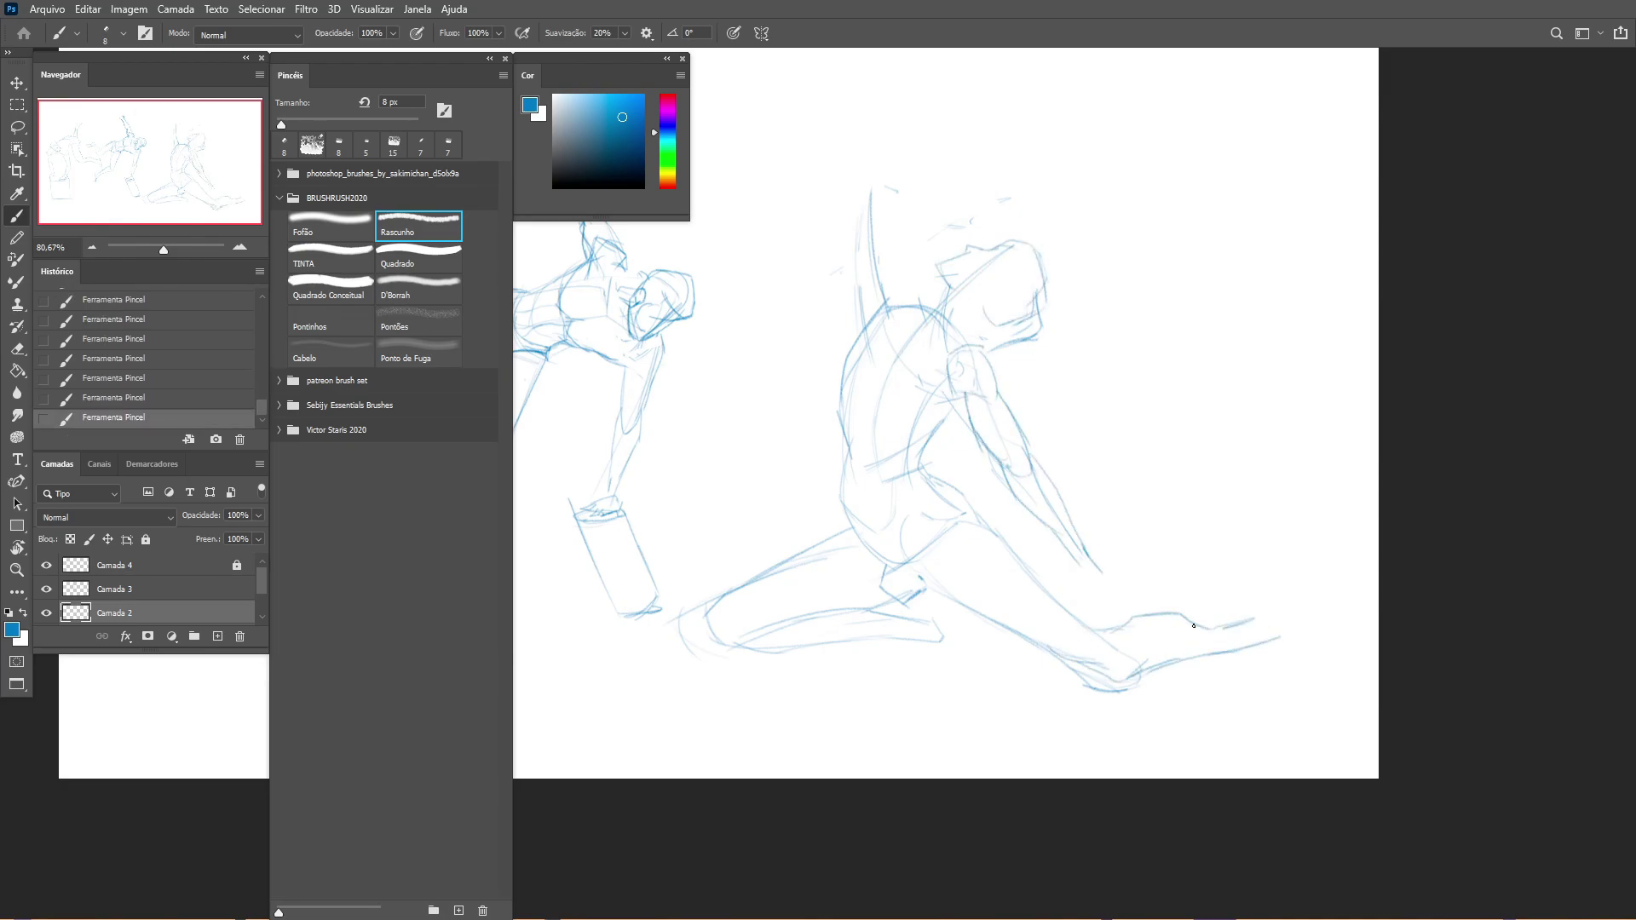
pyautogui.moveTo(1332, 621); pyautogui.dragTo(1344, 635)
pyautogui.press('e')
pyautogui.press('b')
pyautogui.moveTo(1191, 615)
pyautogui.mouseDown()
pyautogui.moveTo(1082, 627)
pyautogui.moveTo(1133, 639)
pyautogui.mouseUp()
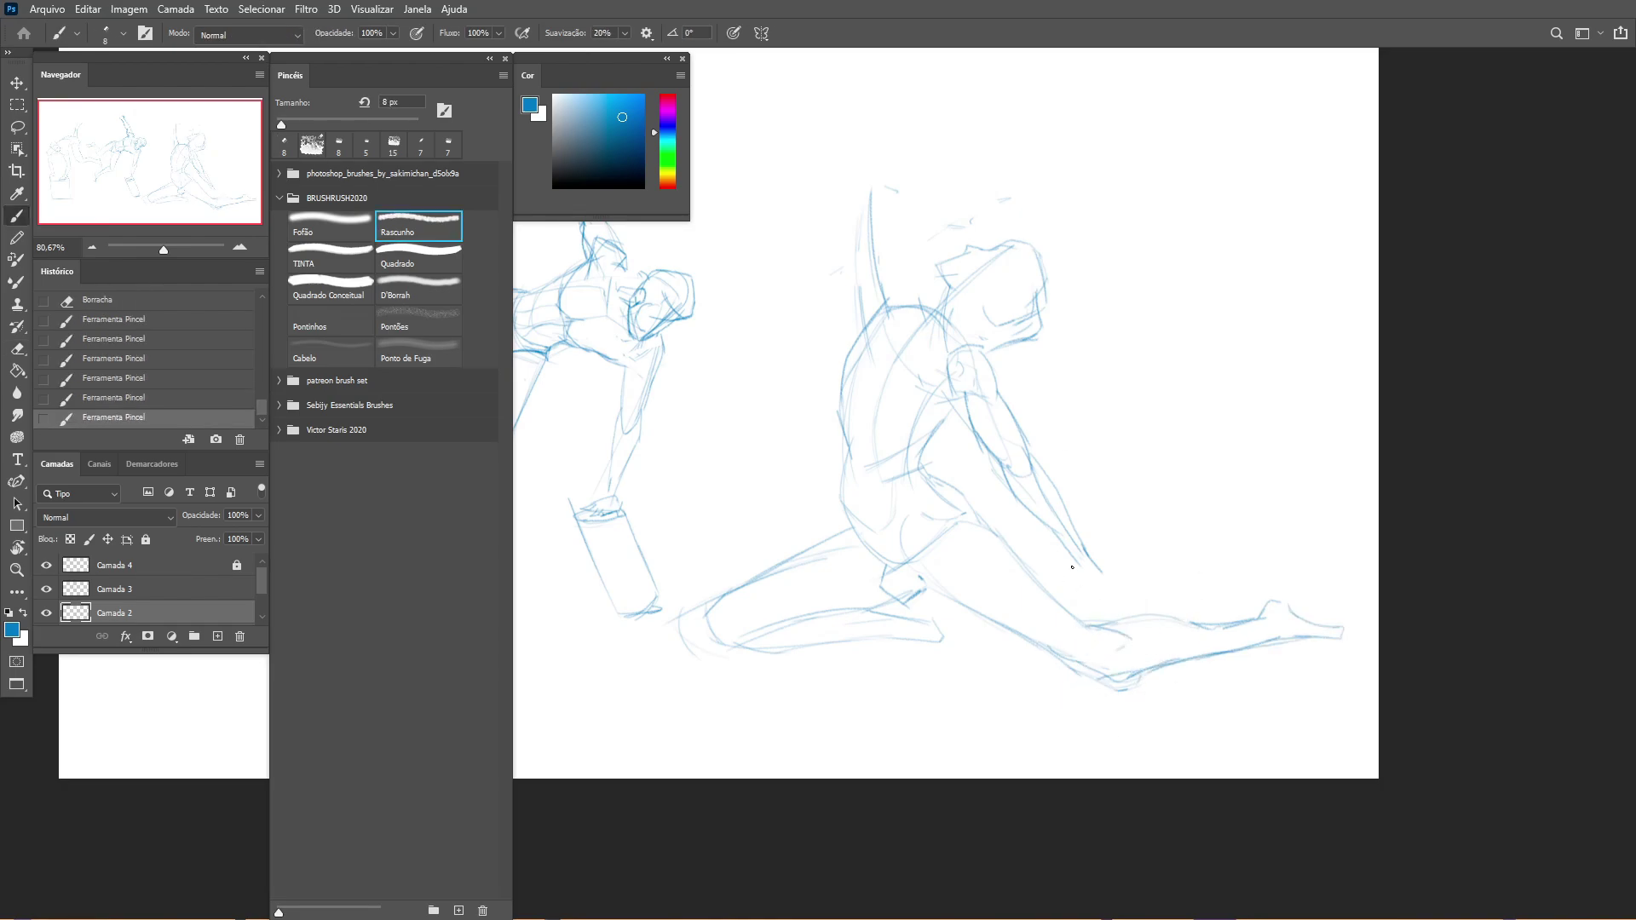
# Step: Refine the supporting forearm and draw its hand resting on the third figure's front shin
pyautogui.press('e')
pyautogui.press('b')
pyautogui.moveTo(987, 411); pyautogui.dragTo(1053, 544)
pyautogui.moveTo(1025, 484)
pyautogui.mouseDown()
pyautogui.moveTo(1131, 602)
pyautogui.moveTo(1182, 629)
pyautogui.mouseUp()
# Step: Erase the third figure's head and refine the shoulders and raised upper arm
pyautogui.press('e')
pyautogui.press('b')
pyautogui.moveTo(1023, 255)
pyautogui.mouseDown()
pyautogui.moveTo(946, 324)
pyautogui.moveTo(917, 264)
pyautogui.mouseUp()
pyautogui.moveTo(871, 320); pyautogui.dragTo(883, 256)
pyautogui.moveTo(922, 311); pyautogui.dragTo(885, 298)
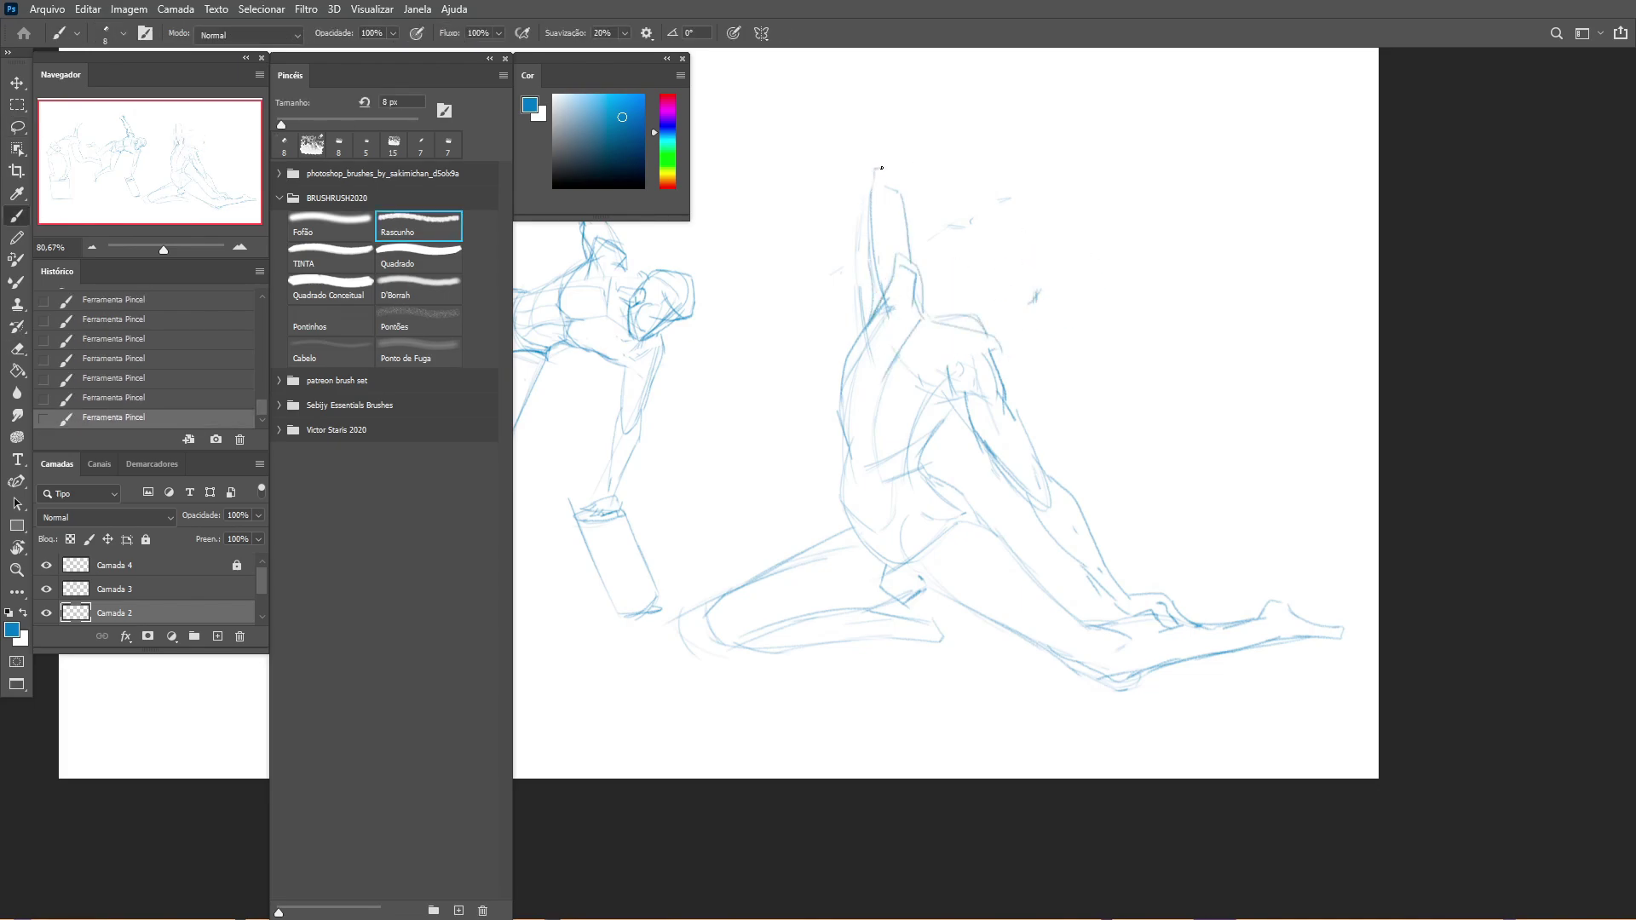
# Step: Draw the third figure's forearm and hand curving overhead, and redraw the head with a face profile, undoing a stray stroke
pyautogui.moveTo(878, 169); pyautogui.dragTo(969, 115)
pyautogui.moveTo(904, 198); pyautogui.dragTo(1035, 108)
pyautogui.moveTo(925, 285); pyautogui.dragTo(972, 220)
pyautogui.moveTo(989, 205)
pyautogui.mouseDown()
pyautogui.moveTo(1048, 256)
pyautogui.moveTo(1036, 273)
pyautogui.moveTo(973, 290)
pyautogui.moveTo(990, 277)
pyautogui.moveTo(917, 255)
pyautogui.mouseUp()
pyautogui.hotkey('ctrl', 'z')
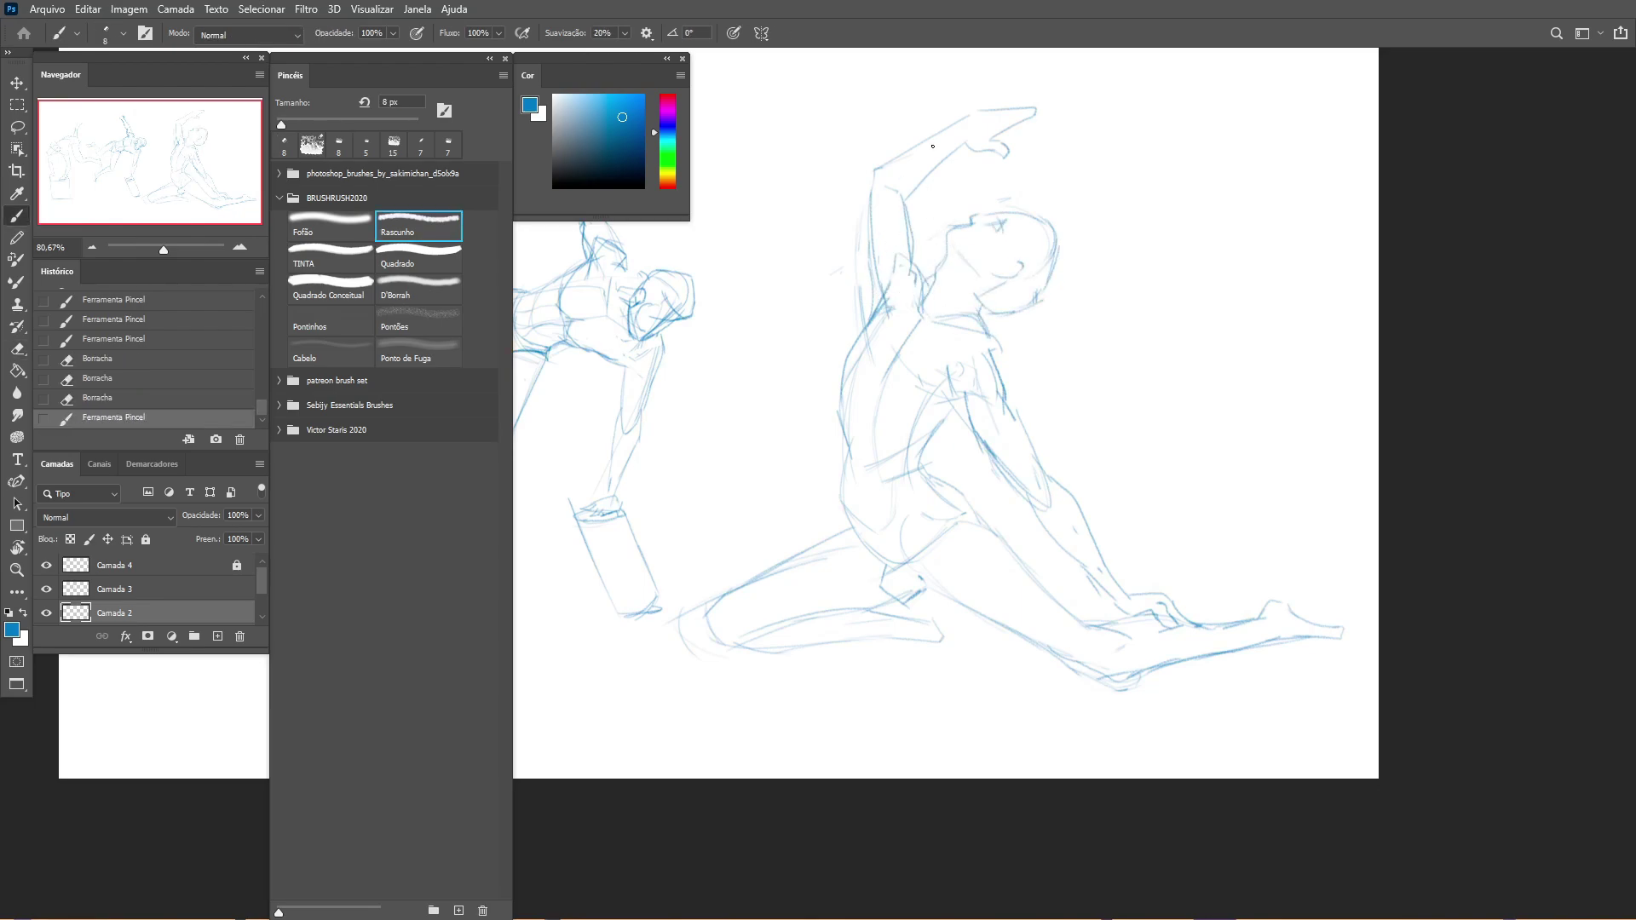
# Step: Extend the fingers of the third figure's raised hand and touch up its face and torso lines
pyautogui.moveTo(993, 108); pyautogui.dragTo(1061, 110)
pyautogui.moveTo(980, 145); pyautogui.dragTo(1048, 116)
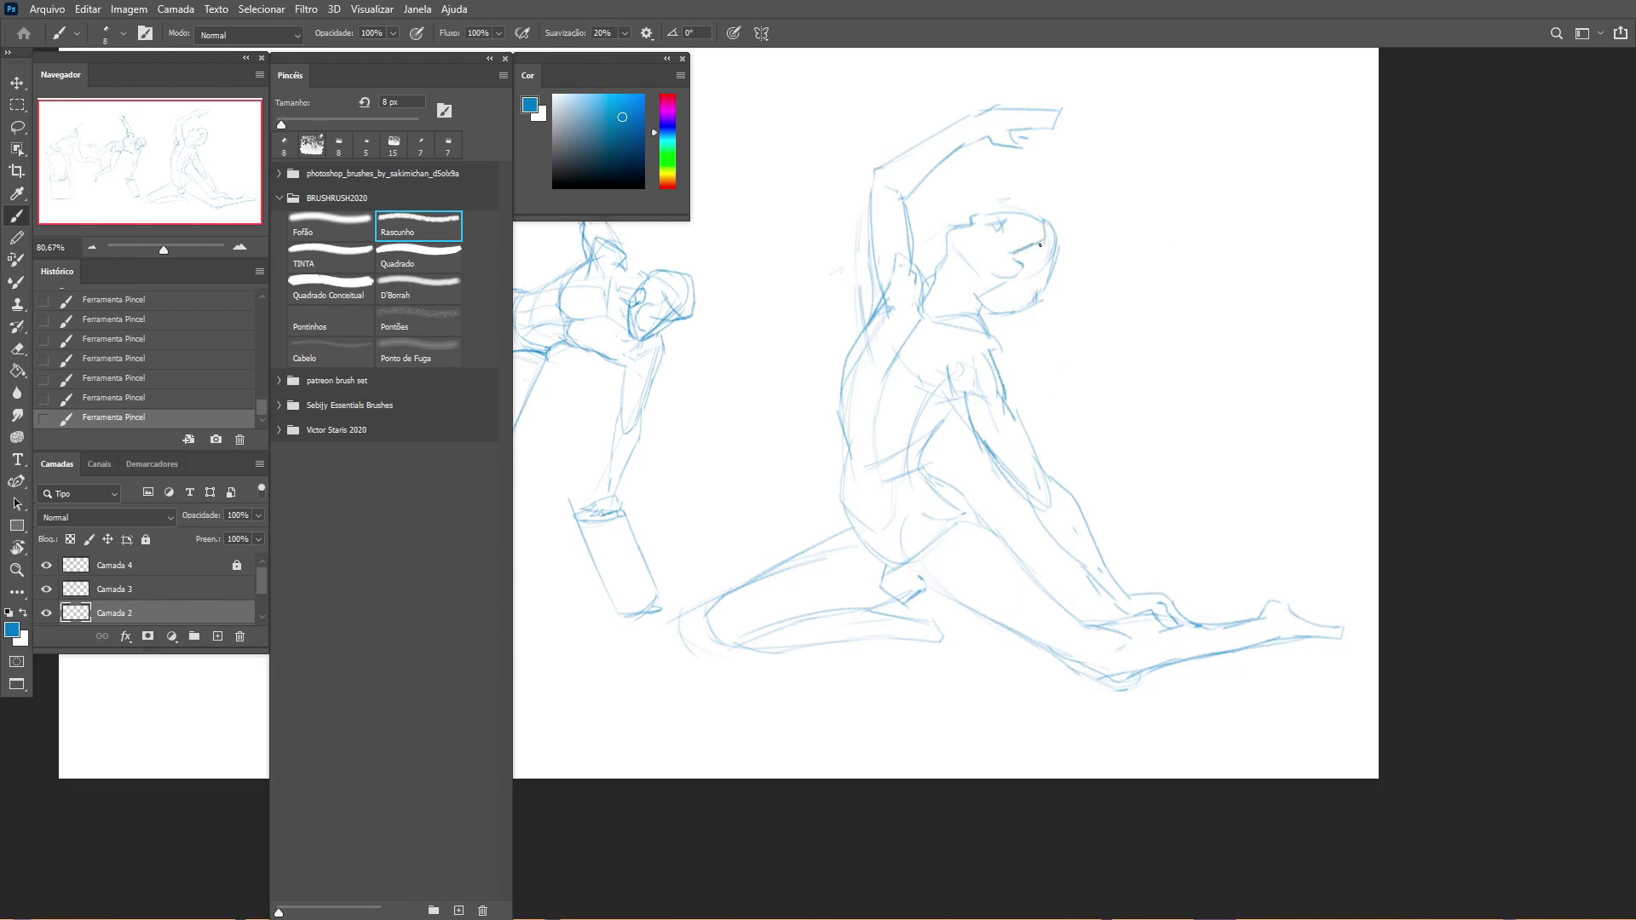
pyautogui.moveTo(1039, 244); pyautogui.dragTo(1038, 298)
pyautogui.moveTo(844, 539)
pyautogui.mouseDown()
pyautogui.moveTo(845, 409)
pyautogui.moveTo(857, 451)
pyautogui.mouseUp()
pyautogui.moveTo(917, 388); pyautogui.dragTo(895, 434)
# Step: Group and hide the gesture sketch layers, and paste the reference photo scaled down at one side of the canvas
pyautogui.scroll(-3, 861, 486)
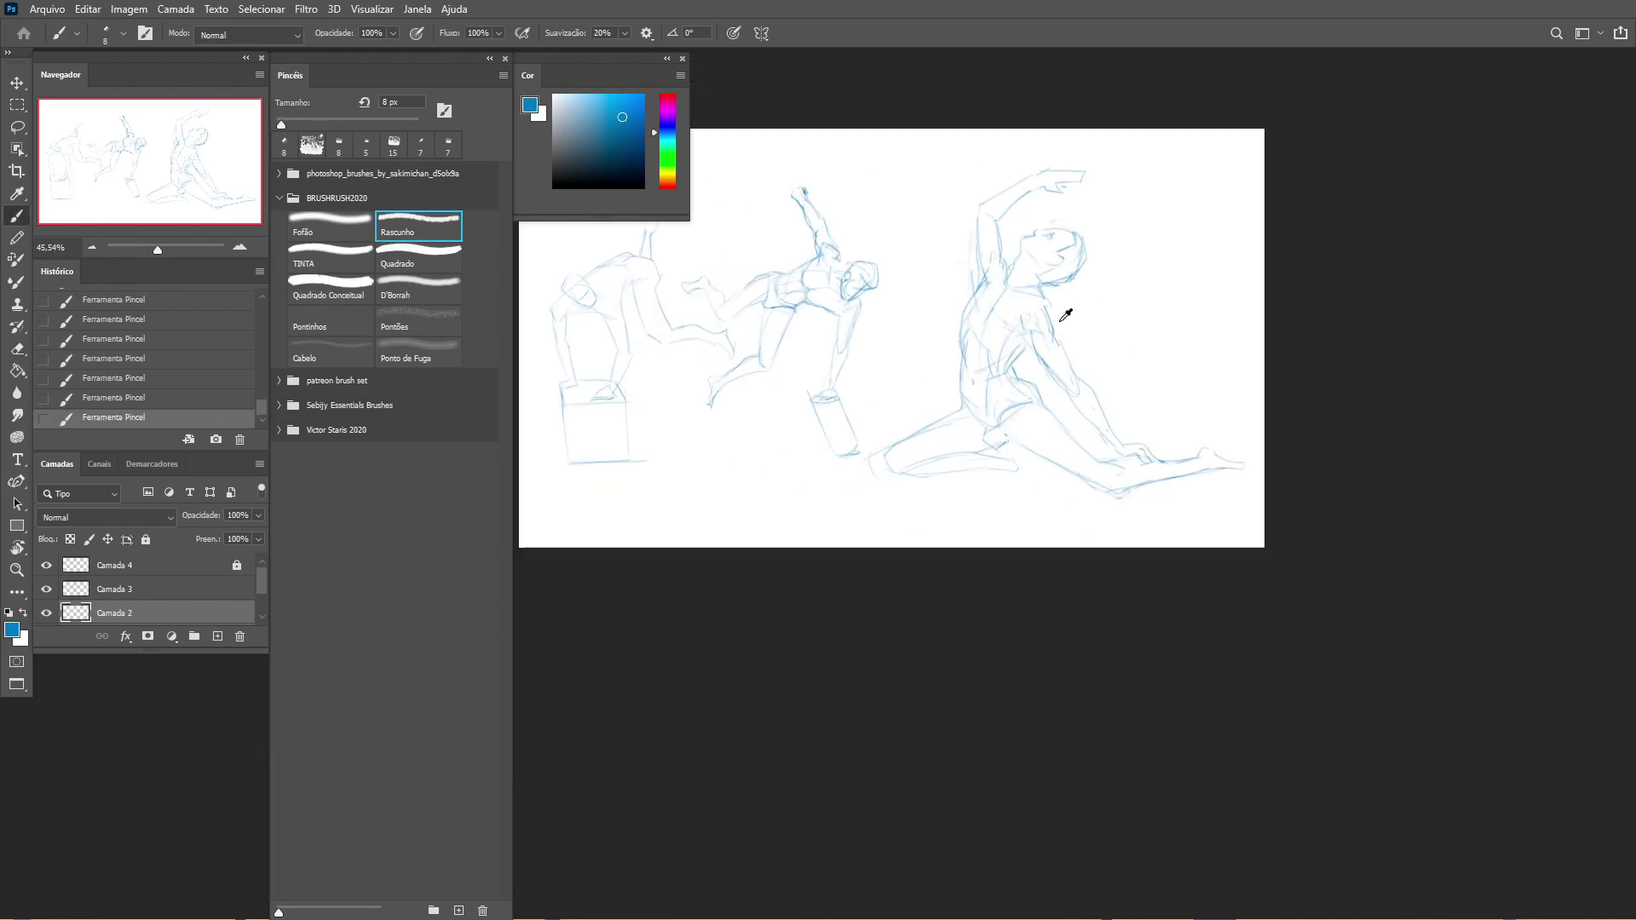
pyautogui.hotkey('ctrl', 't')
pyautogui.press('Return')
pyautogui.scroll(1, 1198, 387)
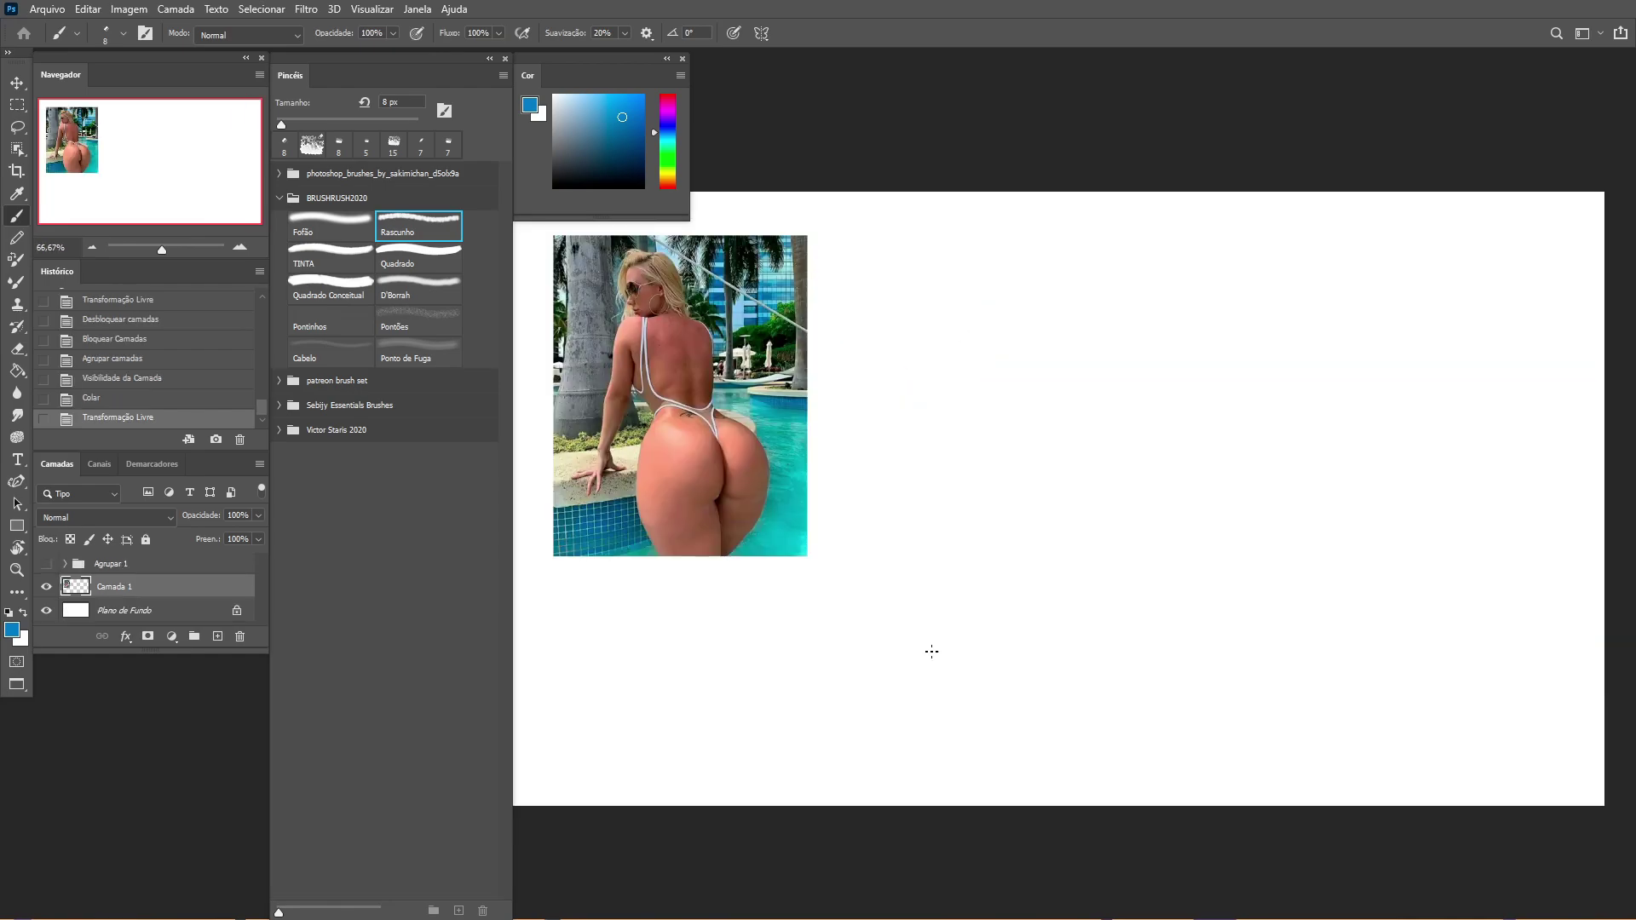
# Step: Sketch the new figure's head, shoulders, supporting arm and tapering torso beside the reference photo
pyautogui.moveTo(1061, 322)
pyautogui.mouseDown()
pyautogui.moveTo(1121, 388)
pyautogui.moveTo(1089, 366)
pyautogui.mouseUp()
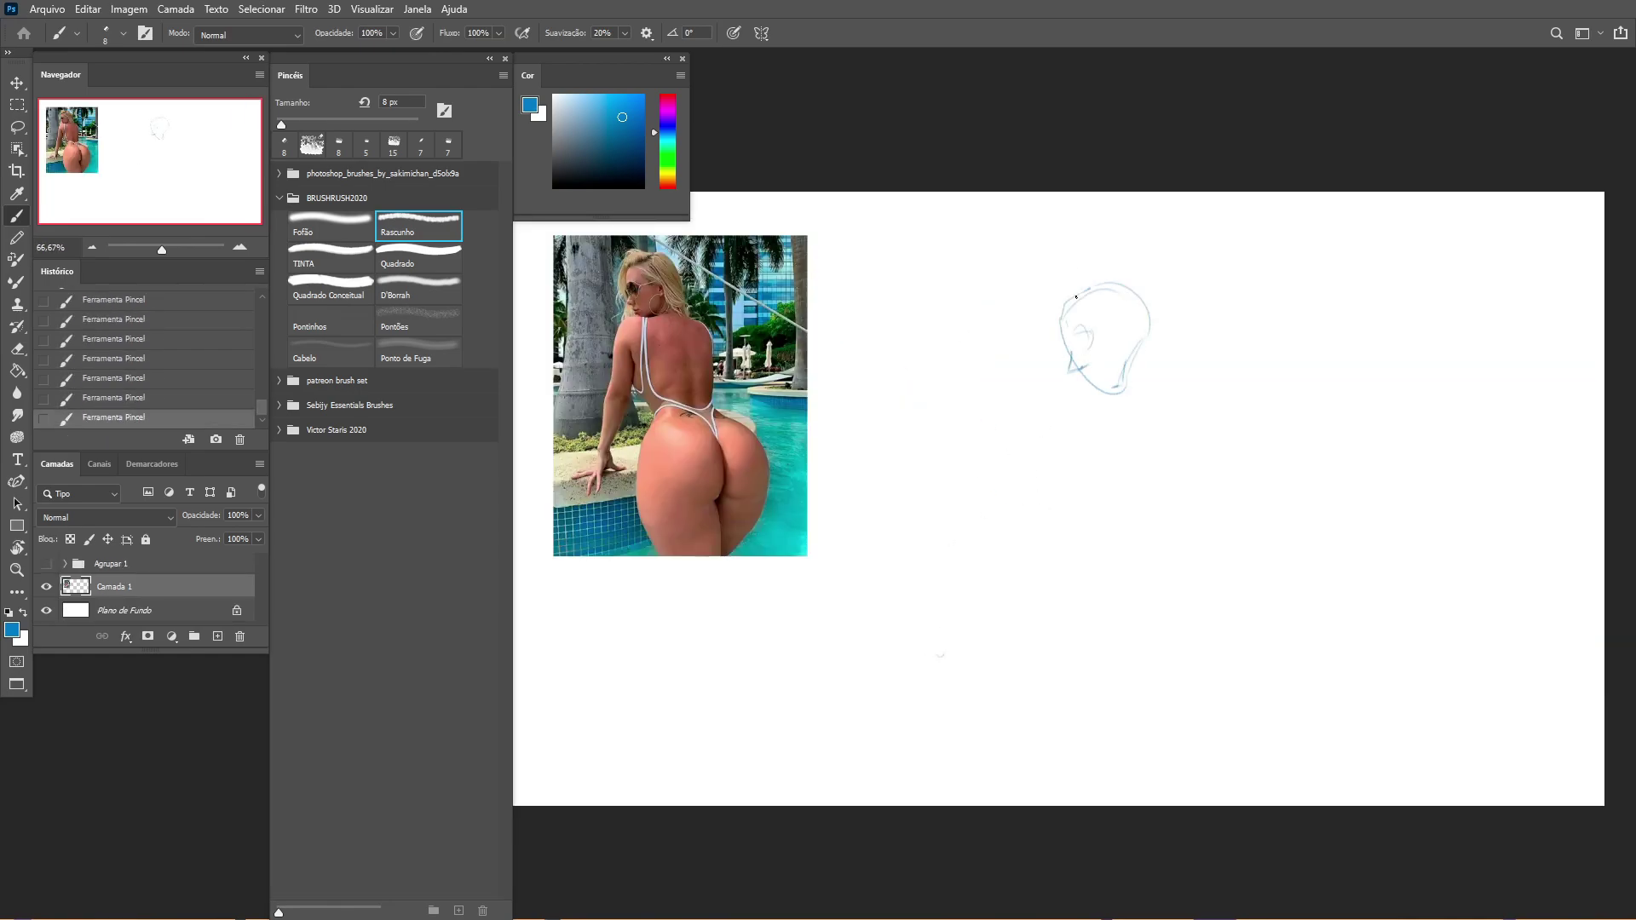
pyautogui.moveTo(1071, 300); pyautogui.dragTo(1089, 289)
pyautogui.moveTo(1145, 351); pyautogui.dragTo(1179, 554)
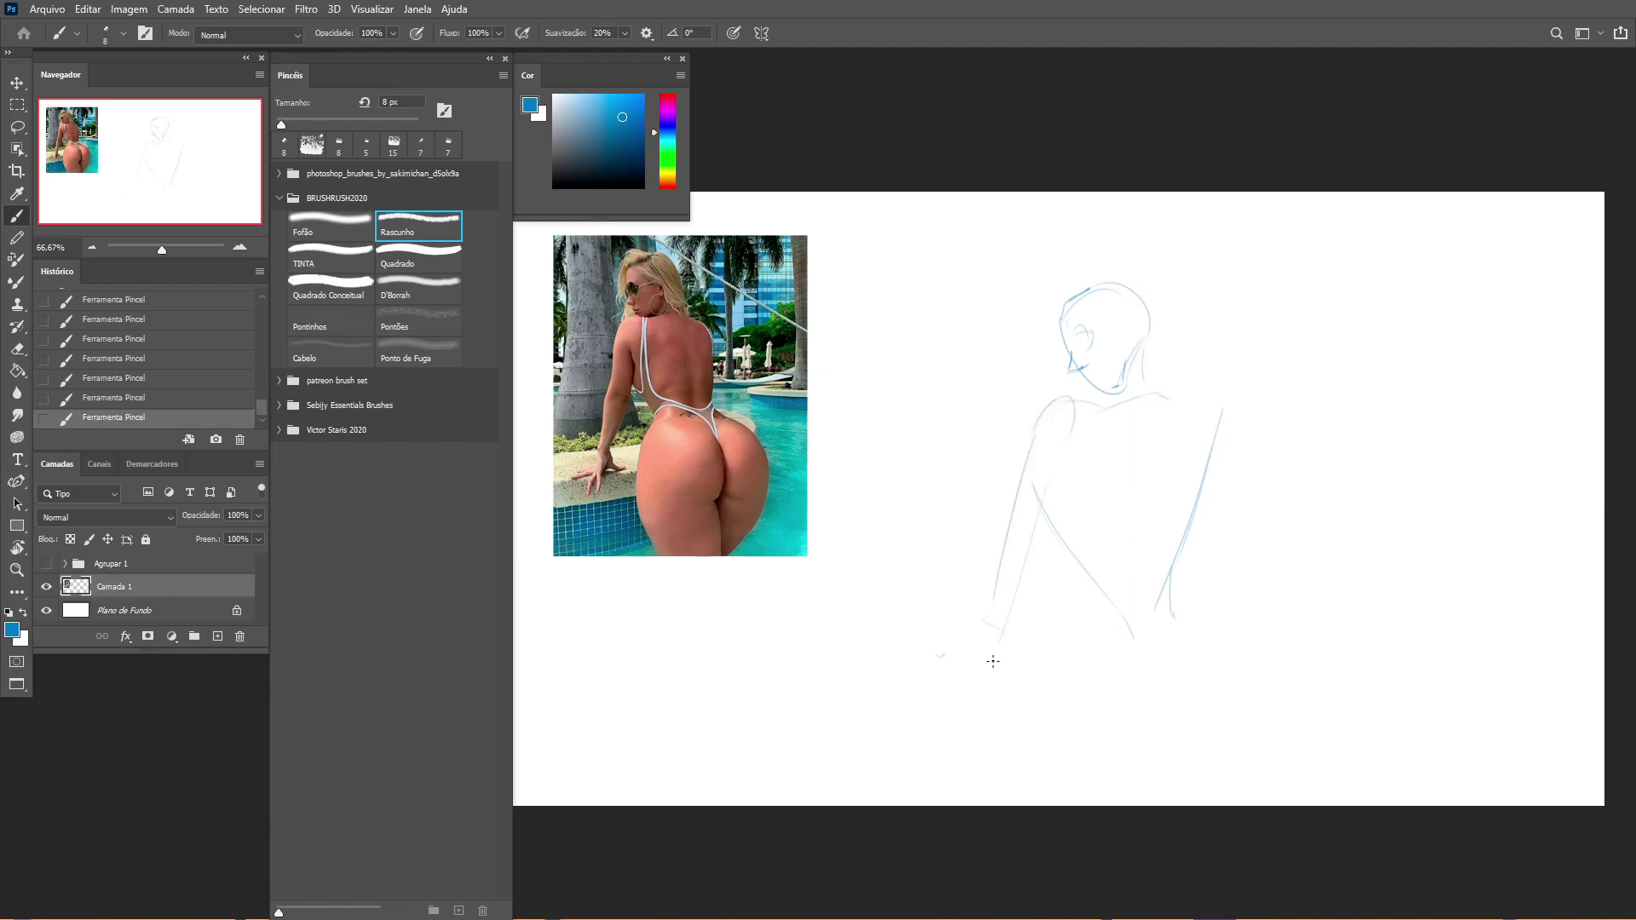
# Step: Scale the upper-body sketch down and shift it upward on its own layer, separate from the photo
pyautogui.hotkey('ctrl', 't')
pyautogui.moveTo(1070, 573); pyautogui.dragTo(1073, 511)
pyautogui.press('Return')
# Step: Sketch the hip guideline, the sides of the back, the rounded hips and both thighs
pyautogui.moveTo(1063, 618); pyautogui.dragTo(1217, 594)
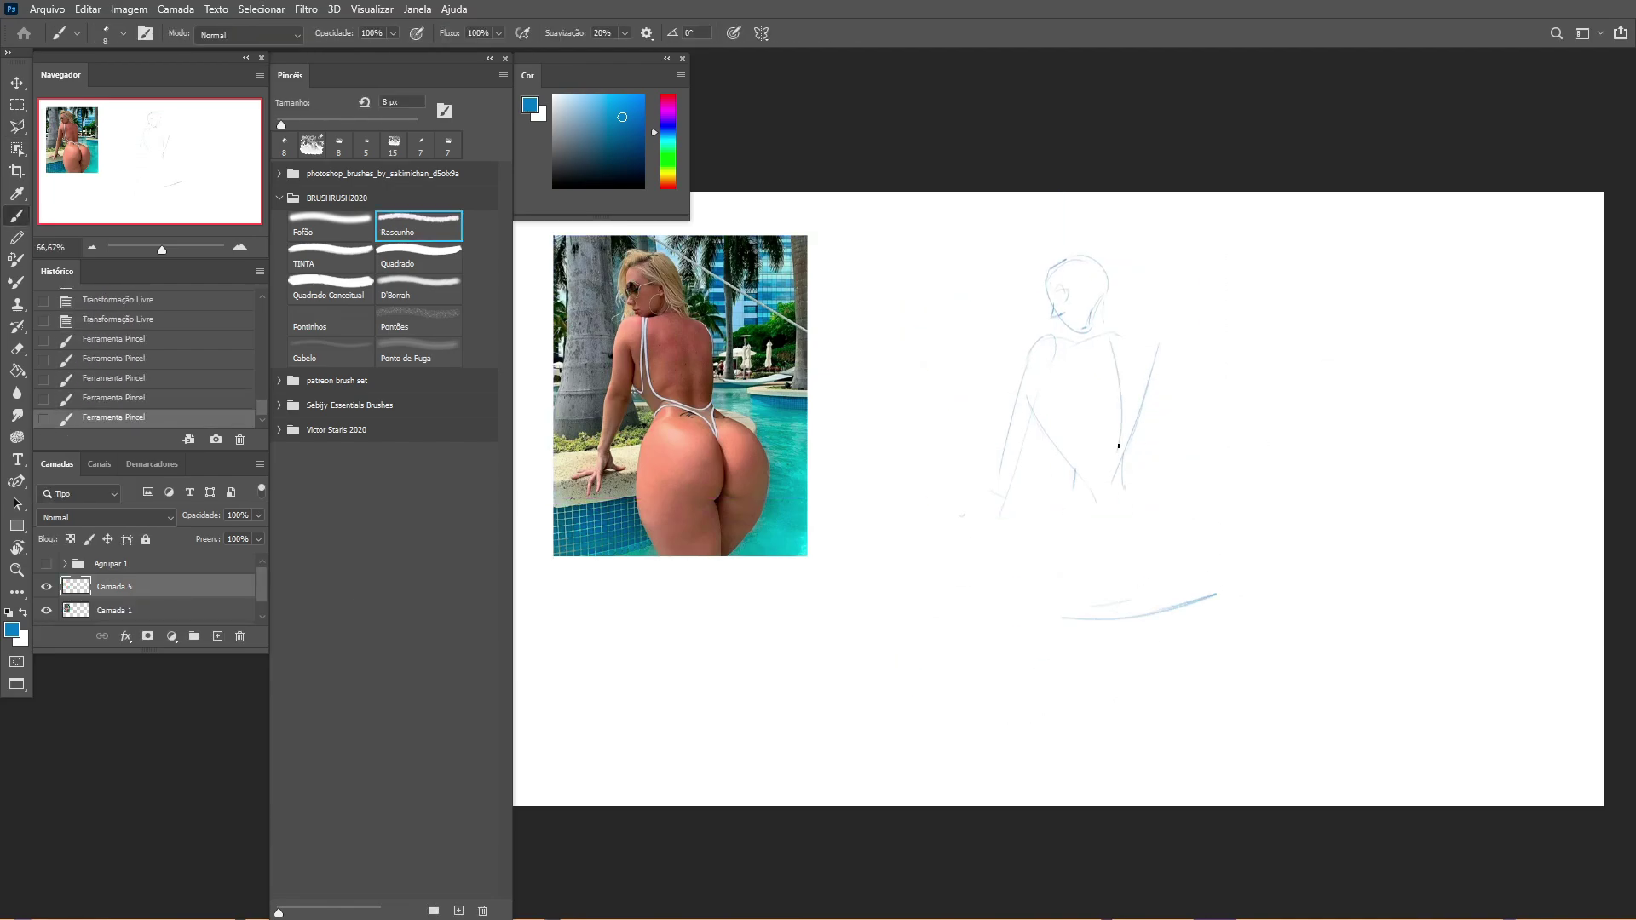
pyautogui.moveTo(1158, 342); pyautogui.dragTo(1142, 400)
pyautogui.moveTo(1152, 358); pyautogui.dragTo(1135, 452)
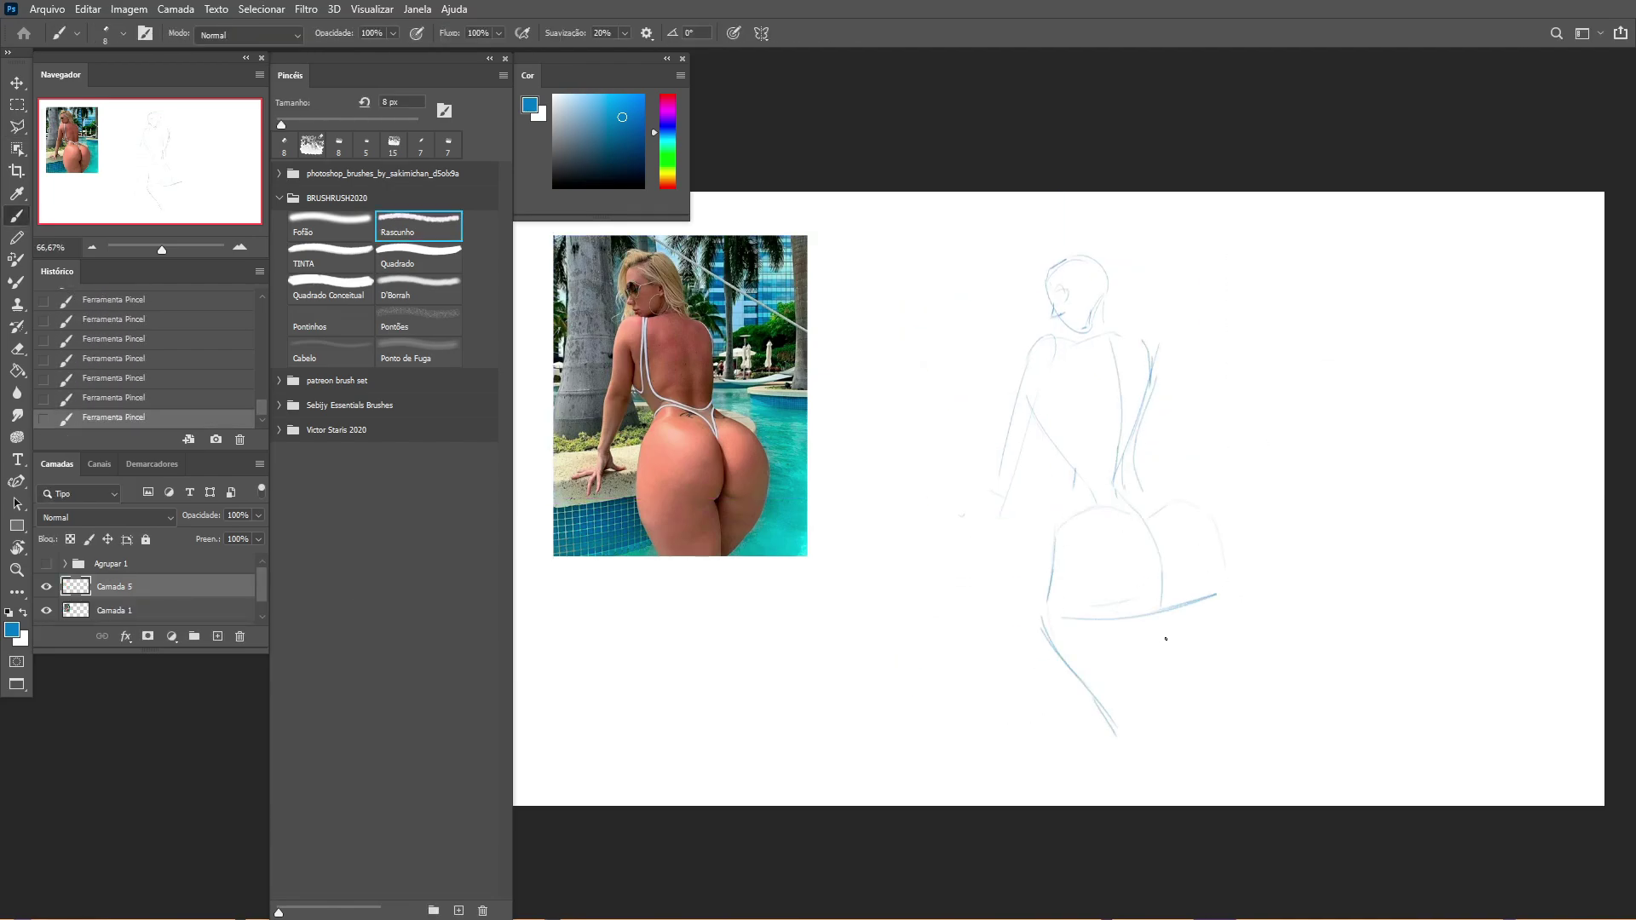
pyautogui.moveTo(1162, 610); pyautogui.dragTo(1144, 629)
pyautogui.moveTo(1230, 543); pyautogui.dragTo(1180, 749)
pyautogui.moveTo(1044, 606); pyautogui.dragTo(1050, 558)
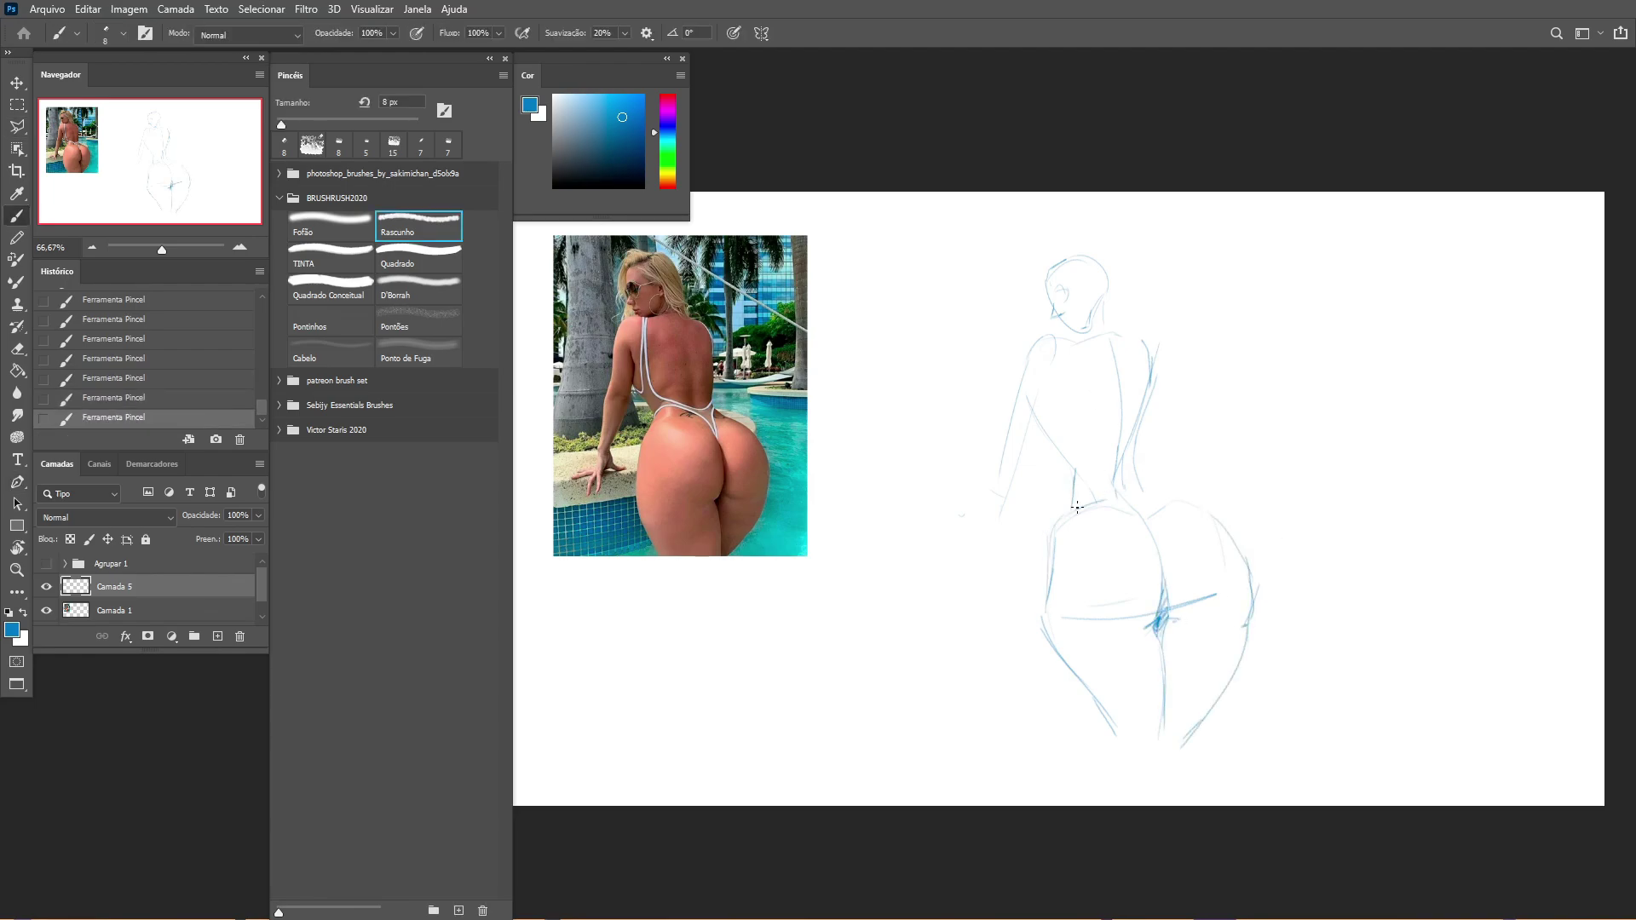
# Step: Reinforce the hip contours and supporting arm, and sketch the ledge and tree trunk behind the figure
pyautogui.moveTo(1140, 474); pyautogui.dragTo(1245, 578)
pyautogui.moveTo(1159, 543); pyautogui.dragTo(1175, 612)
pyautogui.moveTo(1012, 522); pyautogui.dragTo(978, 571)
pyautogui.moveTo(969, 573)
pyautogui.mouseDown()
pyautogui.moveTo(963, 609)
pyautogui.moveTo(1032, 569)
pyautogui.mouseUp()
pyautogui.moveTo(1164, 471); pyautogui.dragTo(1217, 494)
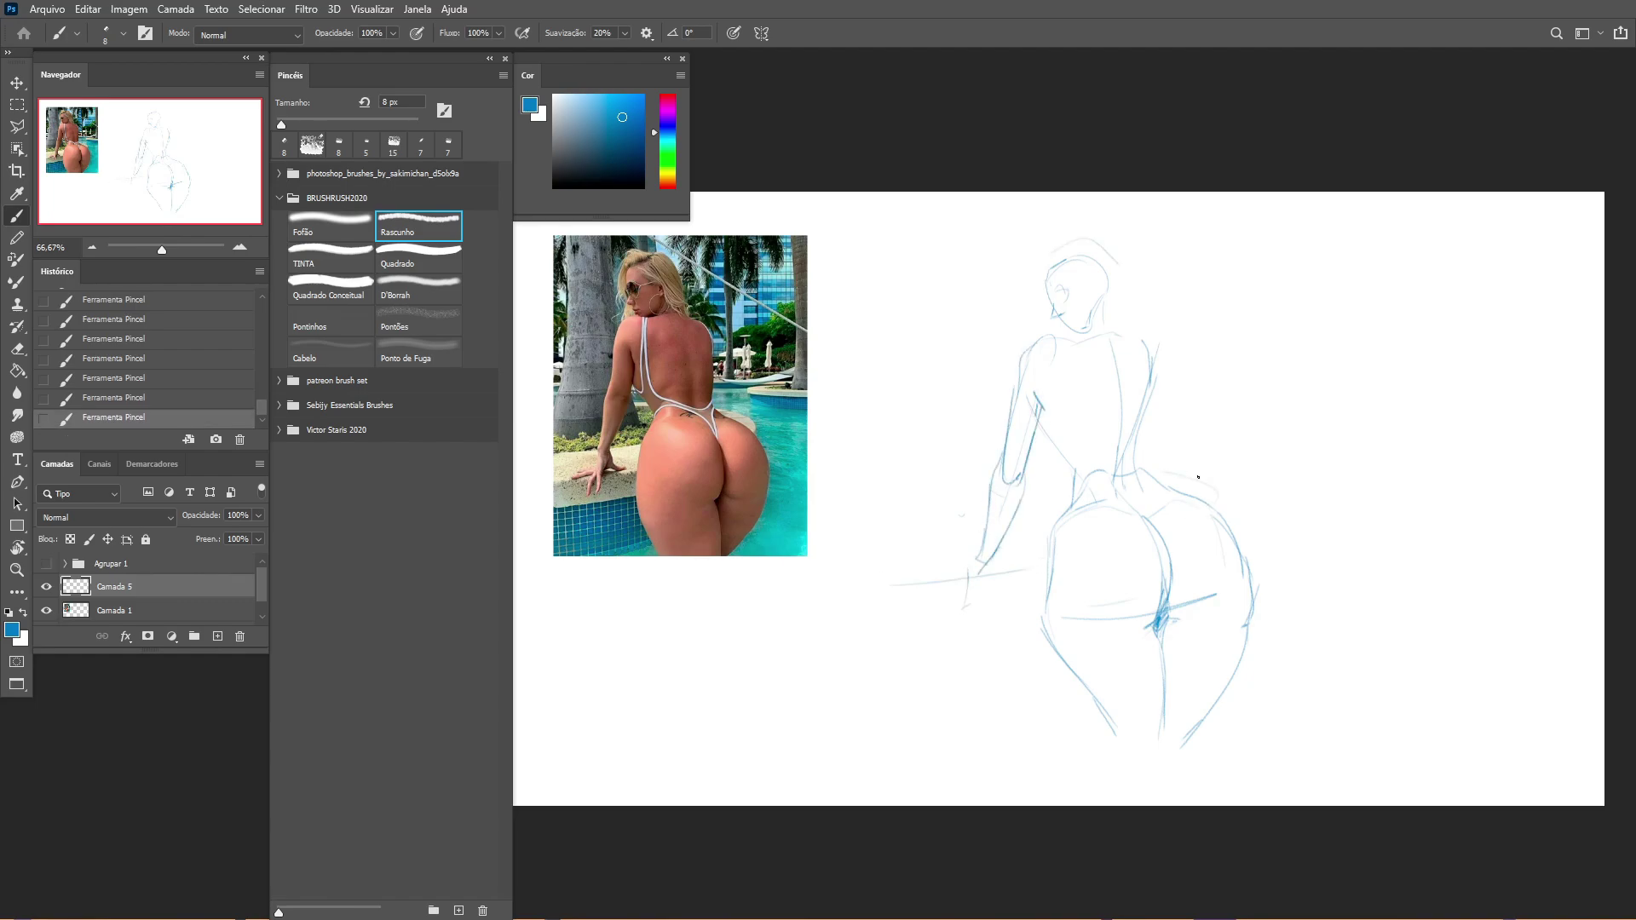
pyautogui.moveTo(889, 640); pyautogui.dragTo(1042, 619)
pyautogui.moveTo(876, 542); pyautogui.dragTo(1047, 520)
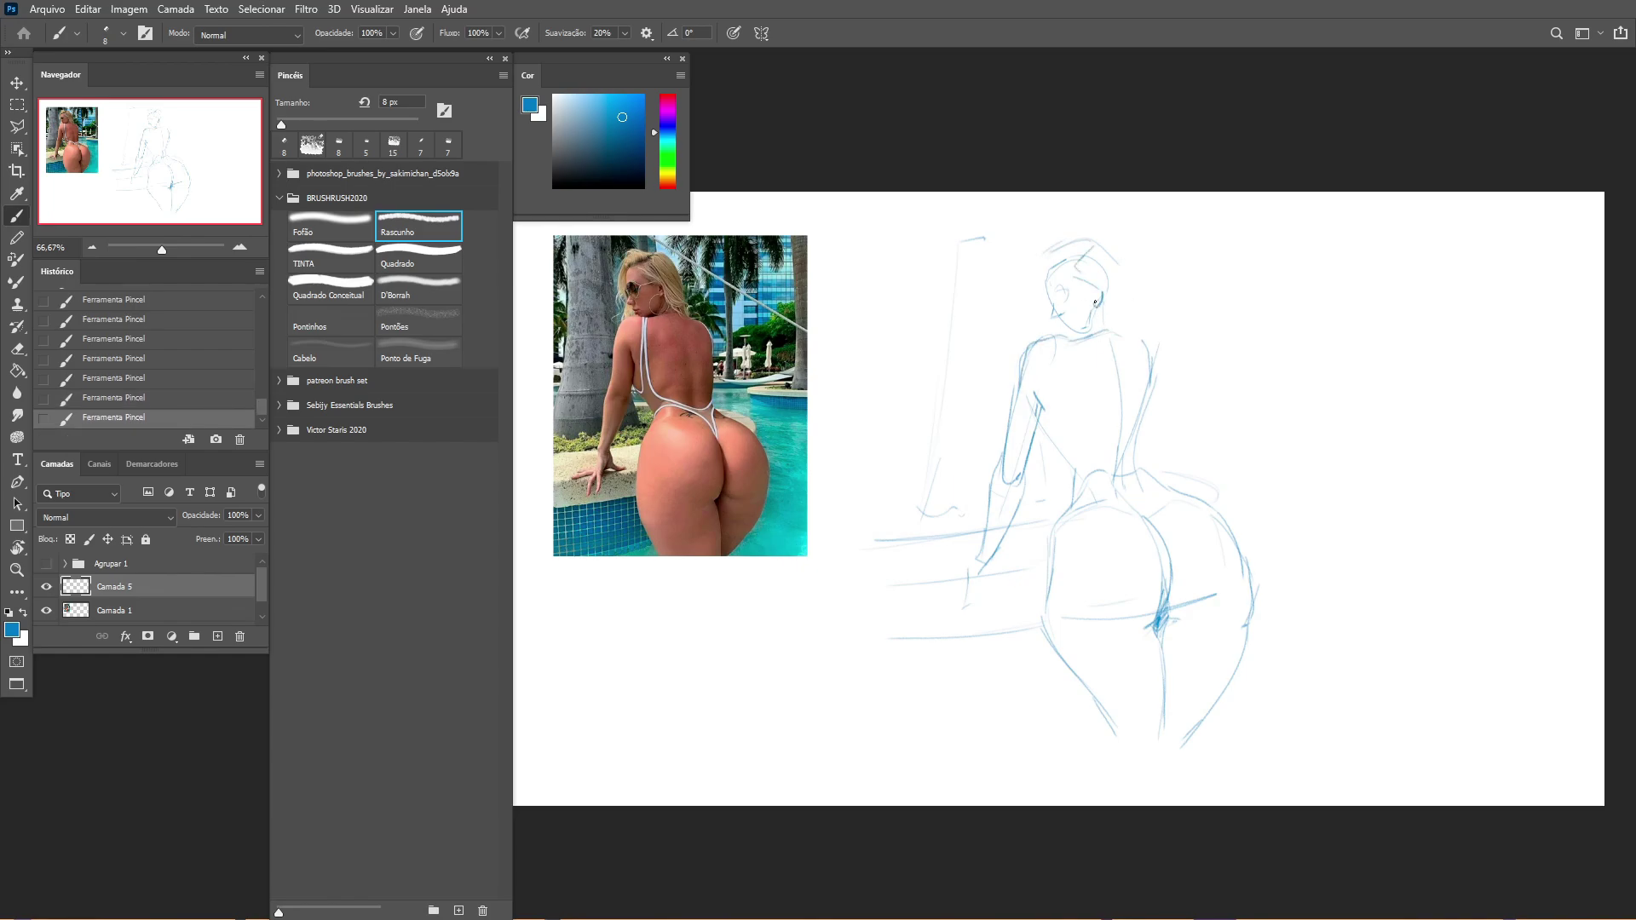
# Step: Erase the rough line at the far side of the back and redraw the back and waist contours
pyautogui.press('e')
pyautogui.moveTo(1160, 366); pyautogui.dragTo(1142, 426)
pyautogui.press('b')
pyautogui.moveTo(1034, 431); pyautogui.dragTo(1079, 484)
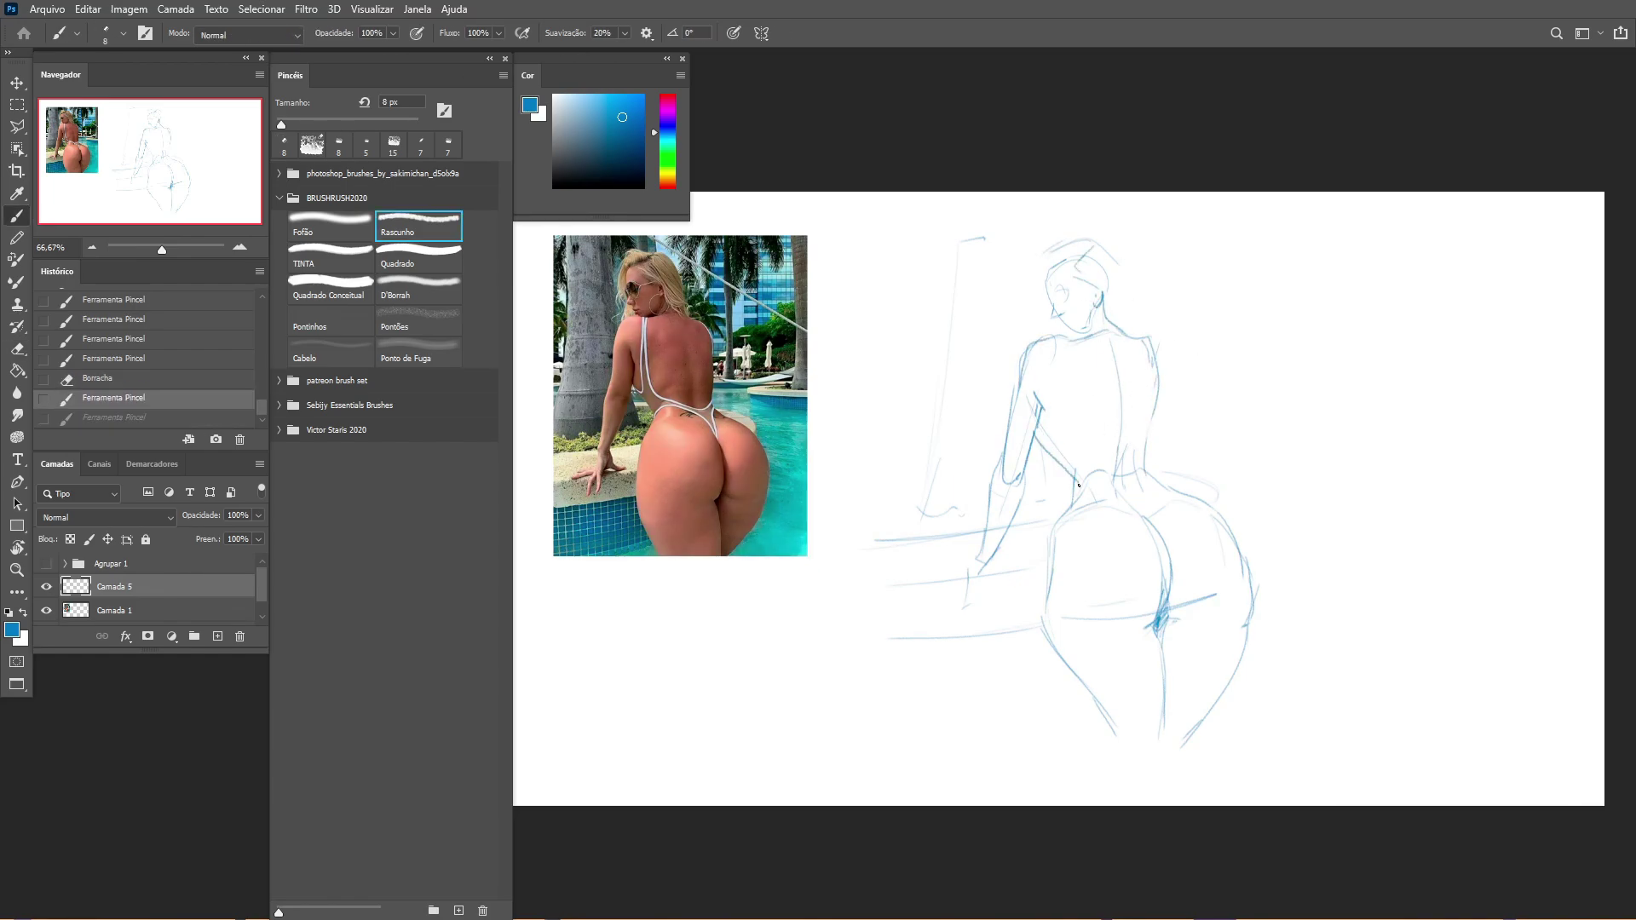
# Step: Reinforce the near thigh and inner leg lines, and erase and redraw the far thigh's outline
pyautogui.moveTo(1039, 617); pyautogui.dragTo(1119, 738)
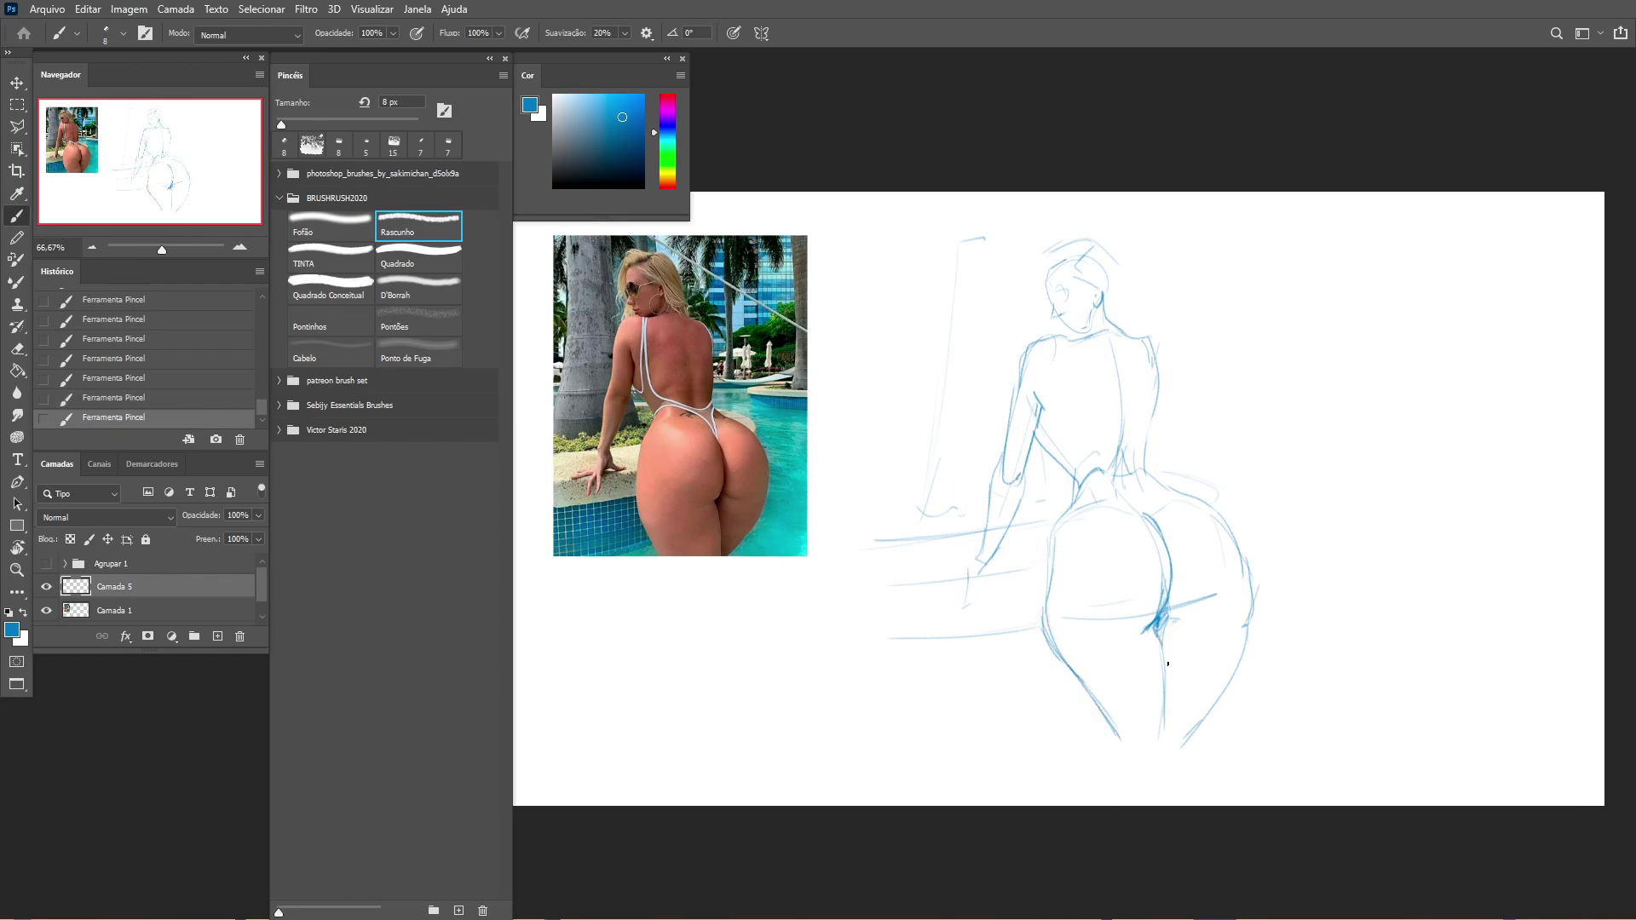
pyautogui.moveTo(1172, 627); pyautogui.dragTo(1159, 729)
pyautogui.press('e')
pyautogui.moveTo(1244, 665); pyautogui.dragTo(1185, 741)
pyautogui.press('b')
pyautogui.moveTo(1247, 627); pyautogui.dragTo(1168, 726)
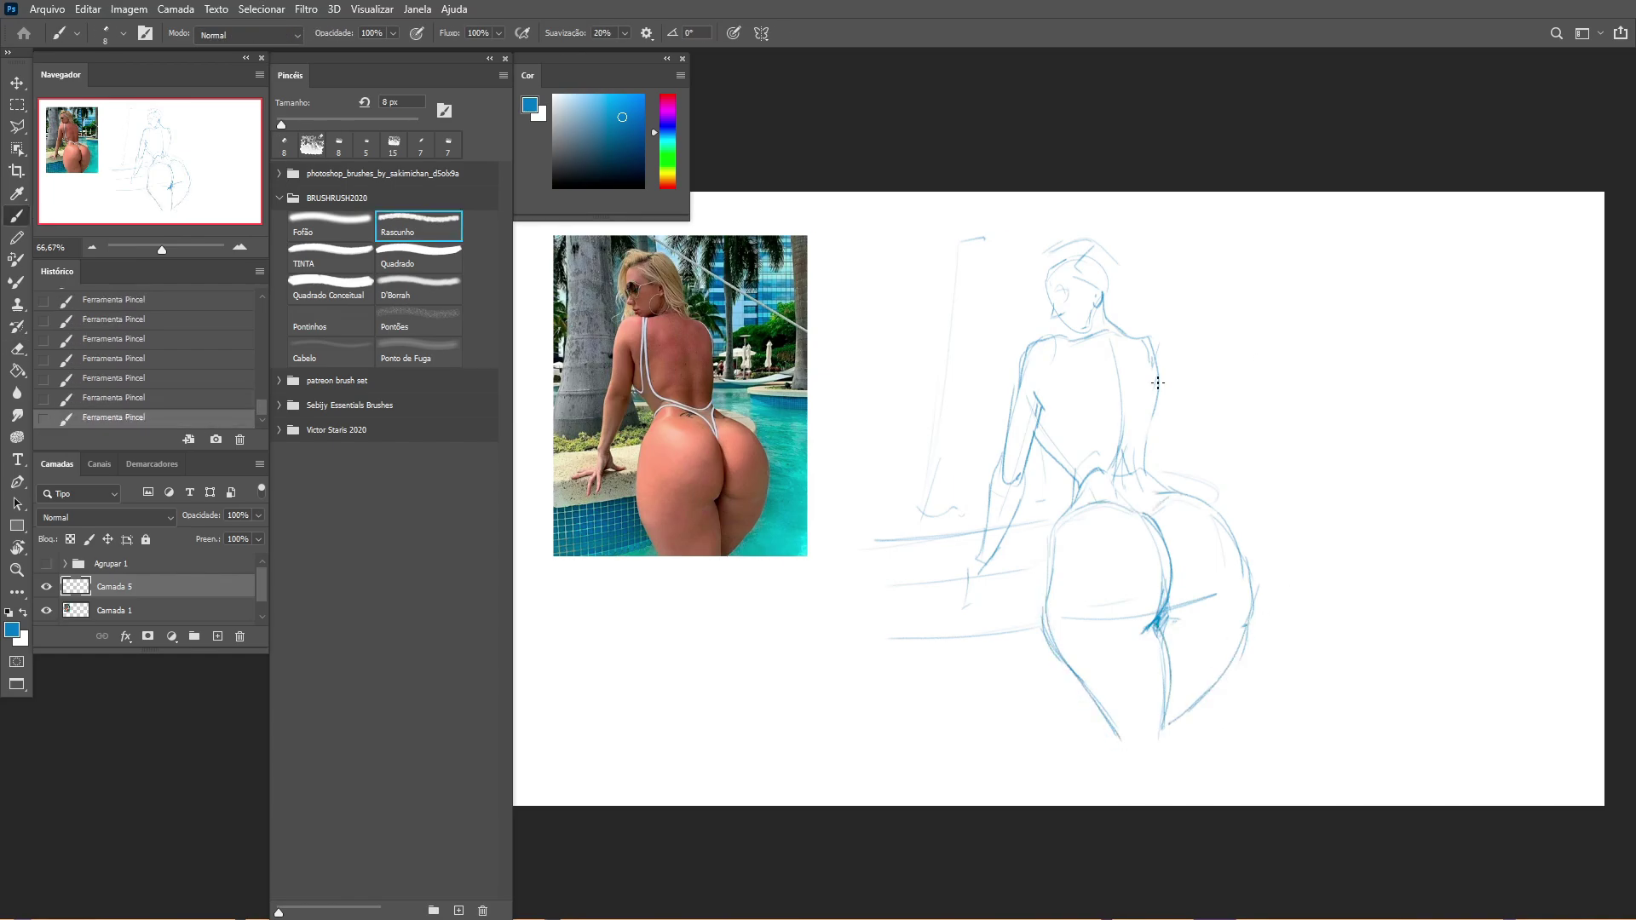
# Step: Refine both shoulders, the sunglasses and facial profile, and draw the hand's spread fingers resting on the ledge
pyautogui.moveTo(1120, 333)
pyautogui.mouseDown()
pyautogui.moveTo(1164, 375)
pyautogui.moveTo(1154, 484)
pyautogui.mouseUp()
pyautogui.moveTo(1019, 358)
pyautogui.mouseDown()
pyautogui.moveTo(1030, 479)
pyautogui.moveTo(971, 578)
pyautogui.moveTo(1008, 594)
pyautogui.moveTo(931, 584)
pyautogui.moveTo(958, 625)
pyautogui.moveTo(884, 607)
pyautogui.mouseUp()
pyautogui.moveTo(889, 653); pyautogui.dragTo(985, 643)
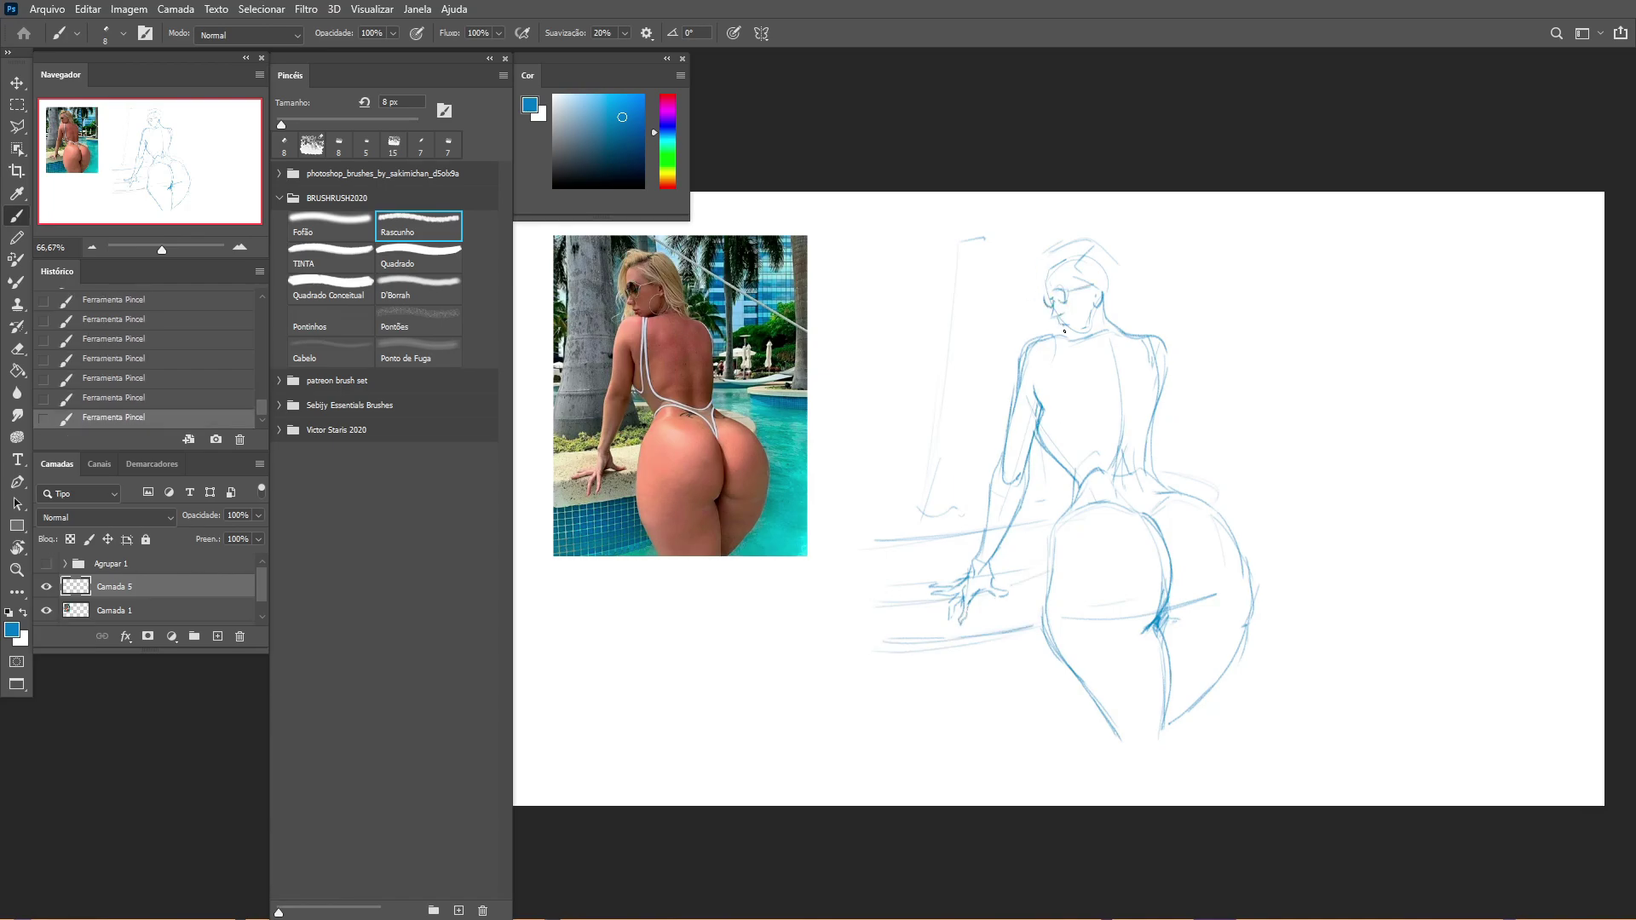
pyautogui.keyDown('alt'); pyautogui.click(1027, 365); pyautogui.keyUp('alt')
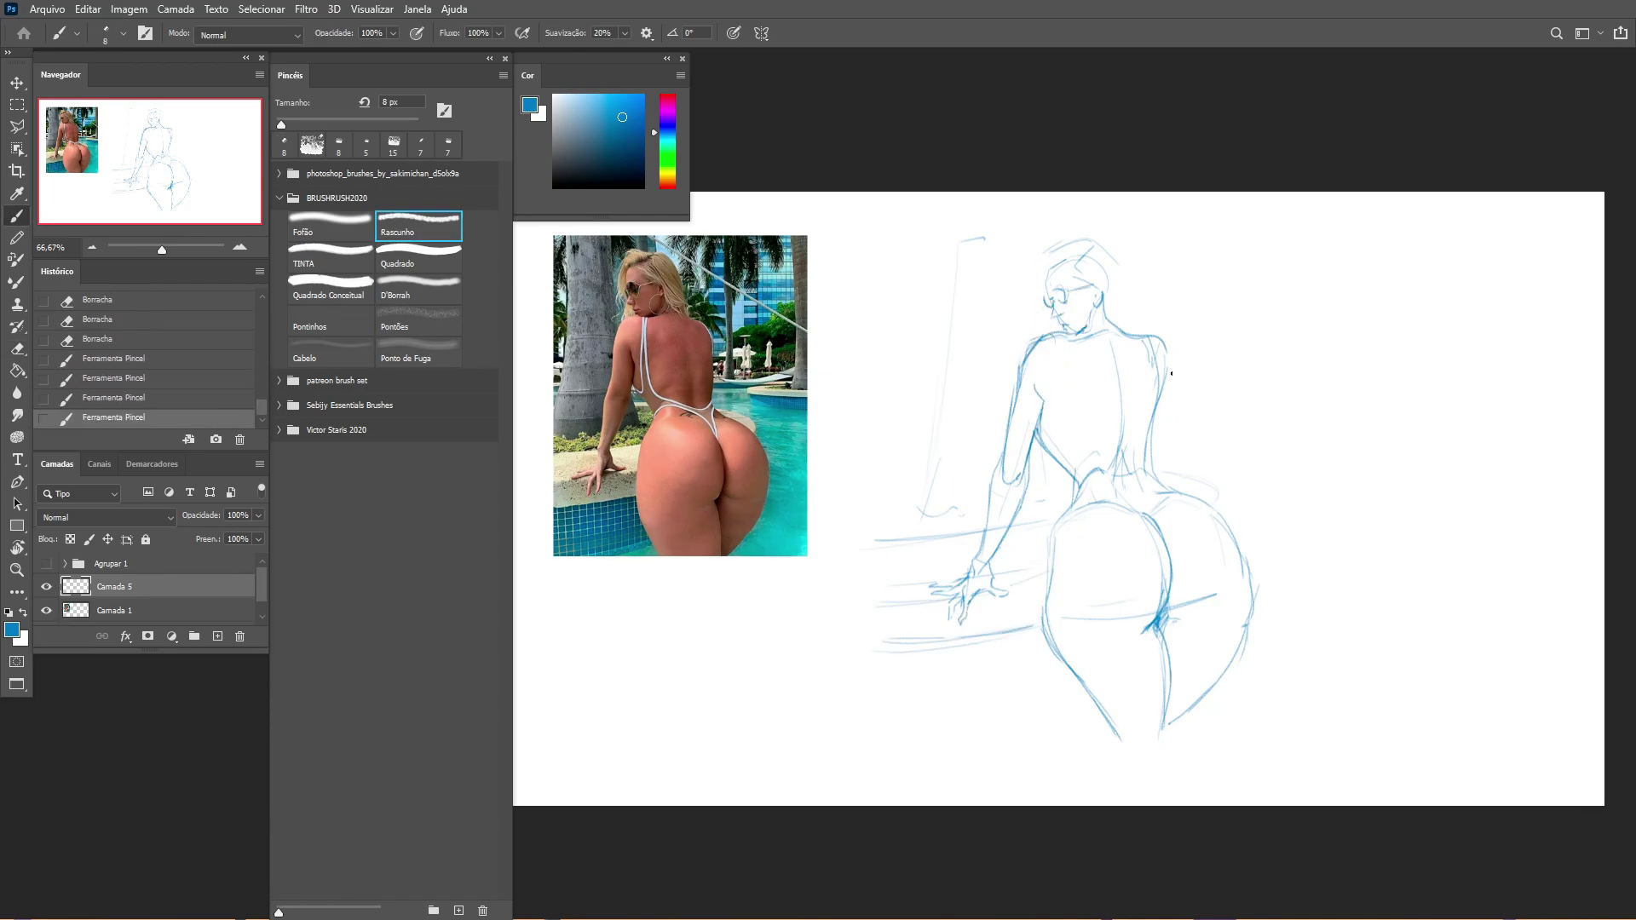
# Step: Enlarge the figure sketch slightly with Free Transform
pyautogui.hotkey('ctrl', 't')
pyautogui.moveTo(1260, 738); pyautogui.dragTo(1270, 751)
pyautogui.press('Return')
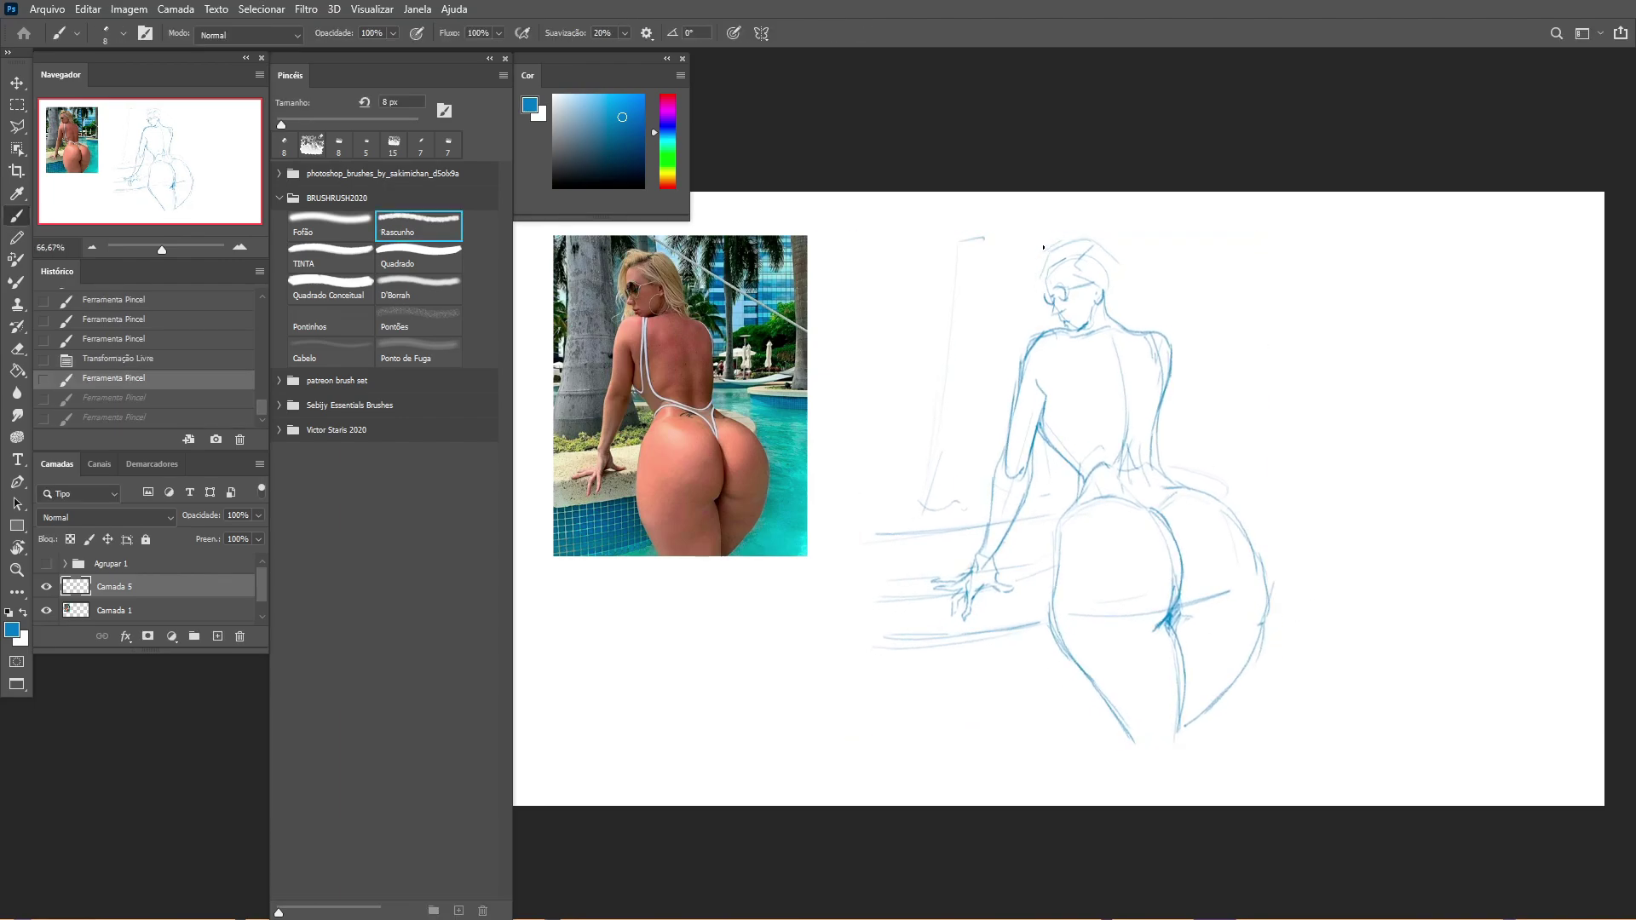
# Step: Add flowing hair and tree trunk bands, and clean up the hip and thigh lines
pyautogui.moveTo(1036, 309)
pyautogui.mouseDown()
pyautogui.moveTo(1112, 290)
pyautogui.moveTo(1108, 315)
pyautogui.moveTo(1076, 253)
pyautogui.moveTo(1035, 328)
pyautogui.mouseUp()
pyautogui.moveTo(955, 376); pyautogui.dragTo(1008, 373)
pyautogui.moveTo(1219, 596)
pyautogui.mouseDown()
pyautogui.moveTo(1159, 614)
pyautogui.moveTo(1177, 627)
pyautogui.moveTo(1181, 733)
pyautogui.moveTo(1066, 635)
pyautogui.moveTo(1121, 737)
pyautogui.mouseUp()
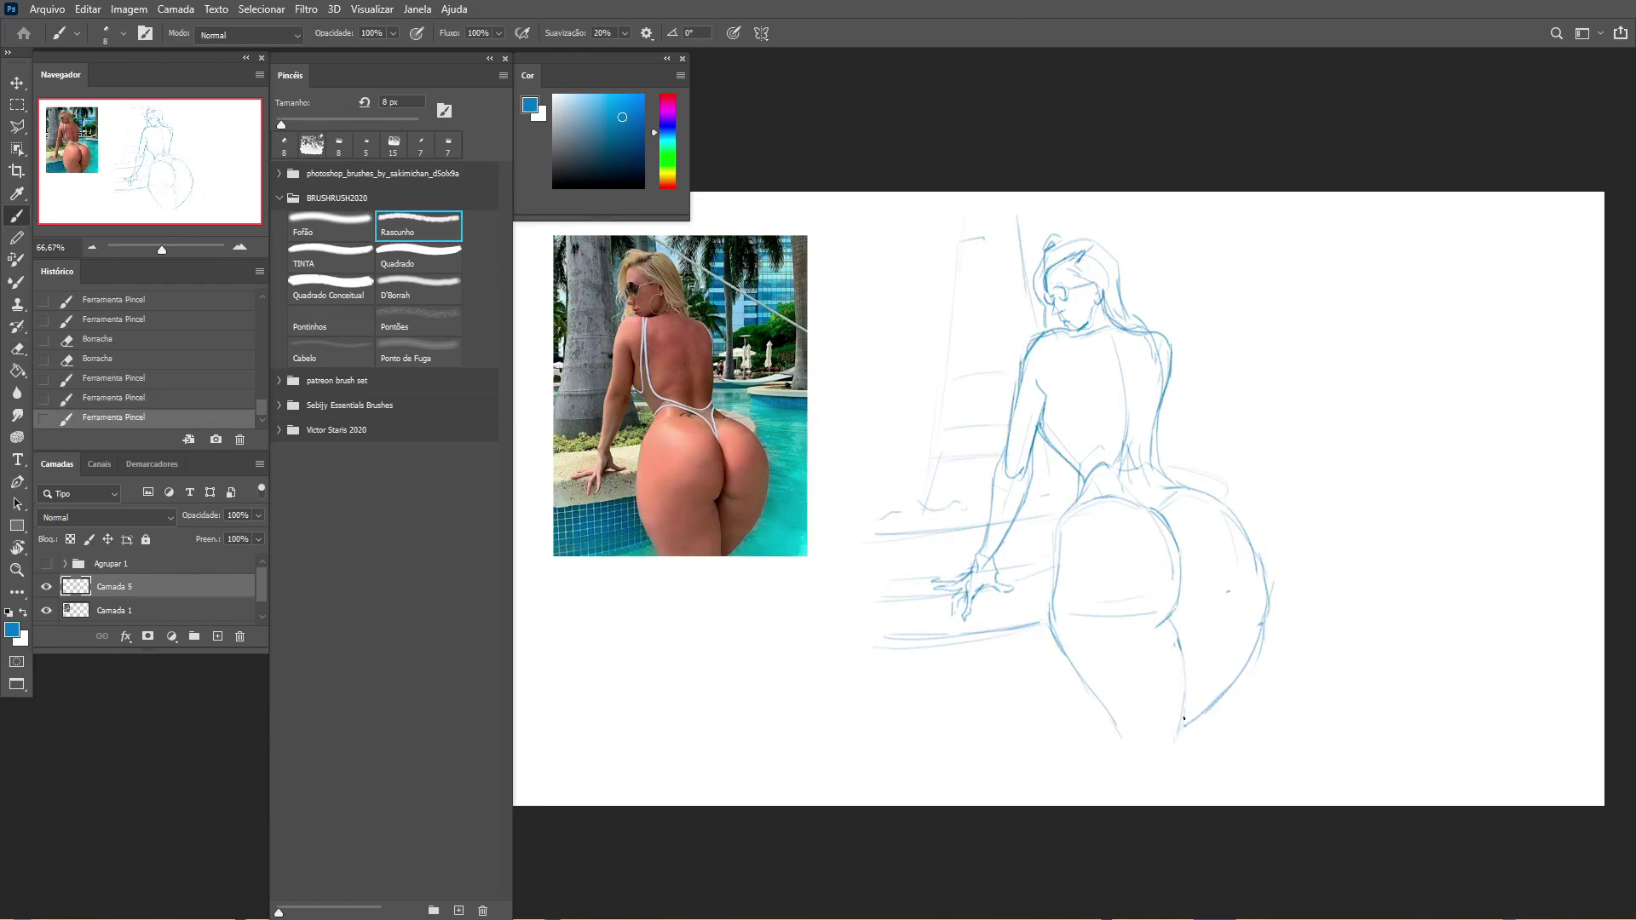
# Step: Erase the construction line across the hips and redraw the crease and lower-back details
pyautogui.press('e')
pyautogui.moveTo(1077, 628); pyautogui.dragTo(1228, 548)
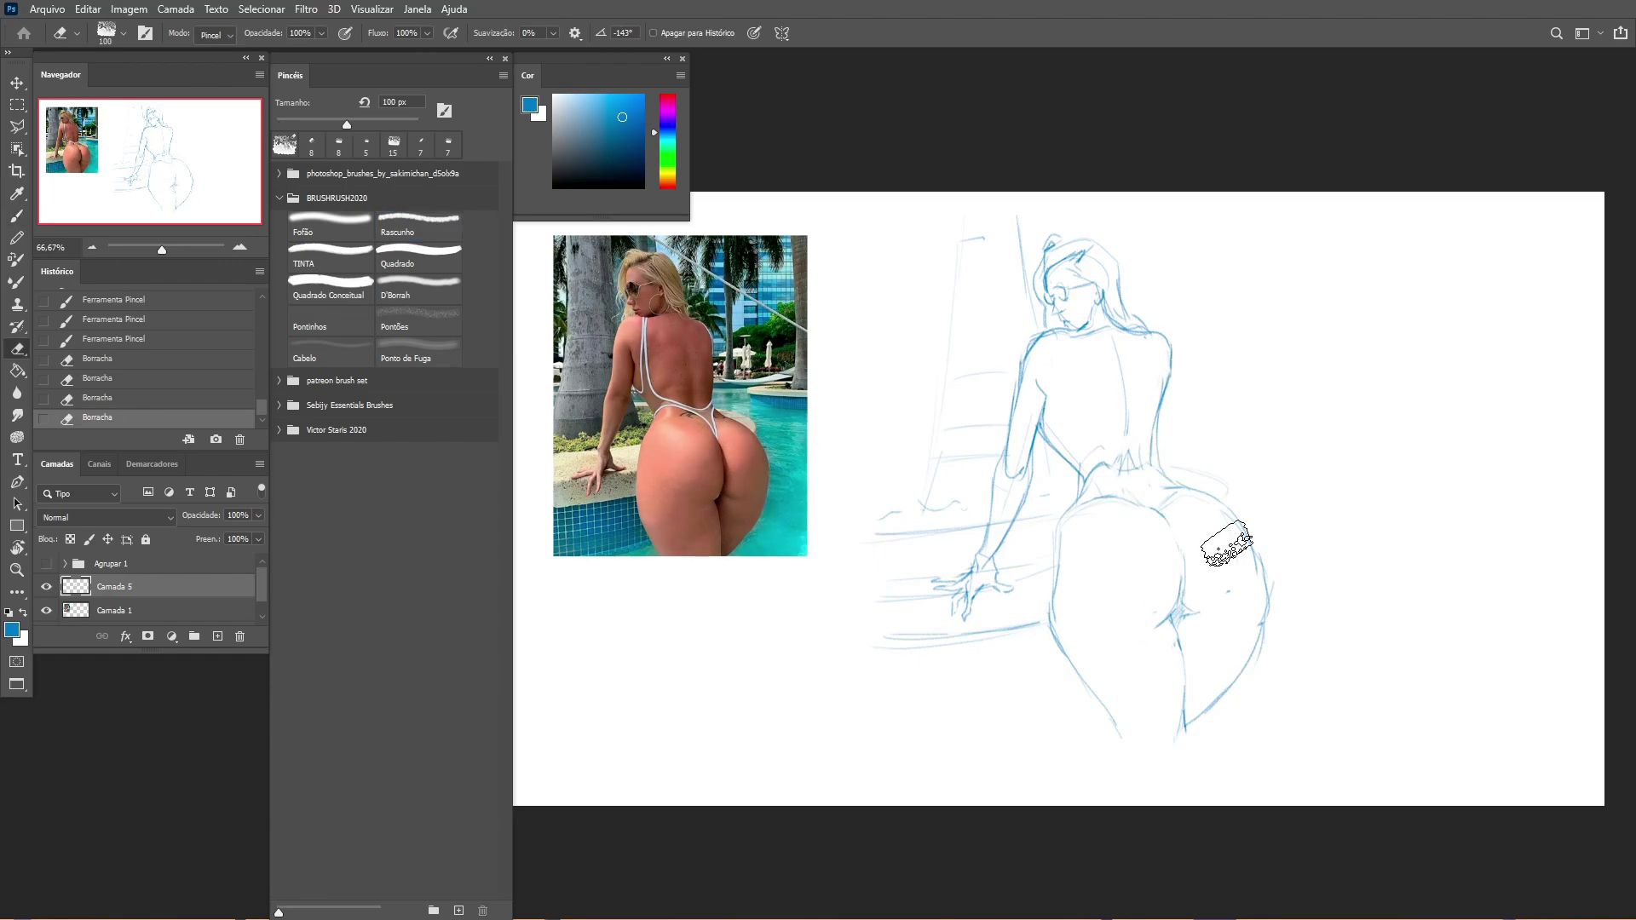
pyautogui.press('b')
pyautogui.press('e')
pyautogui.hotkey('ctrl', 'y')
pyautogui.hotkey('ctrl', 'y')
pyautogui.press('b')
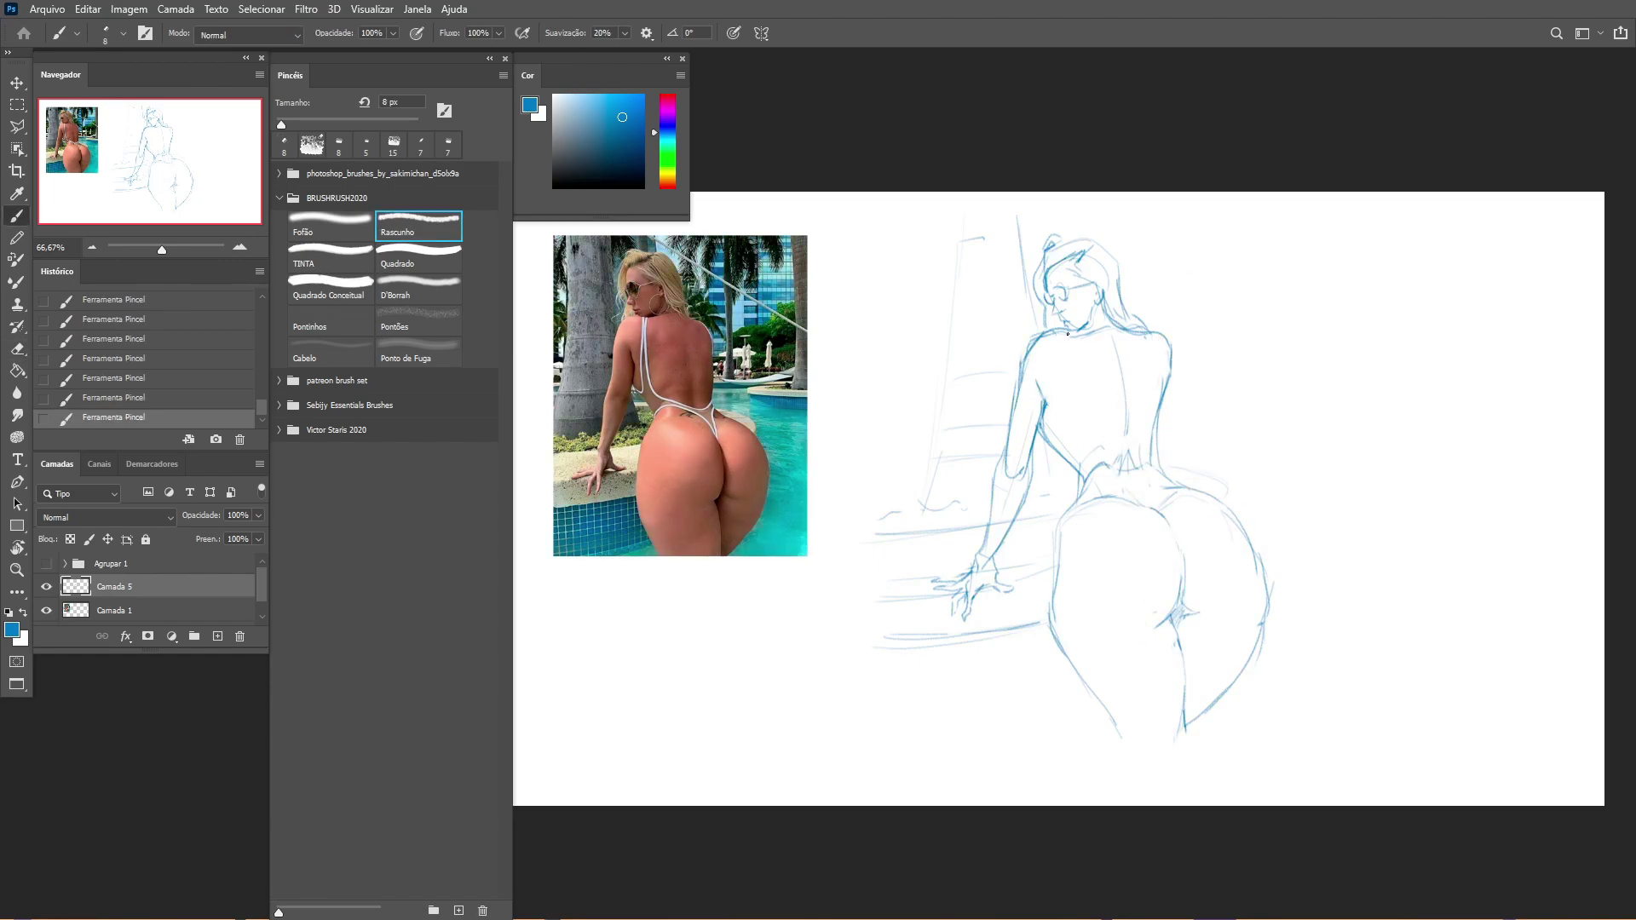
# Step: Erase the rough strokes on the far hip and redraw its outline down the thigh
pyautogui.moveTo(1205, 491); pyautogui.dragTo(1268, 570)
pyautogui.press('e')
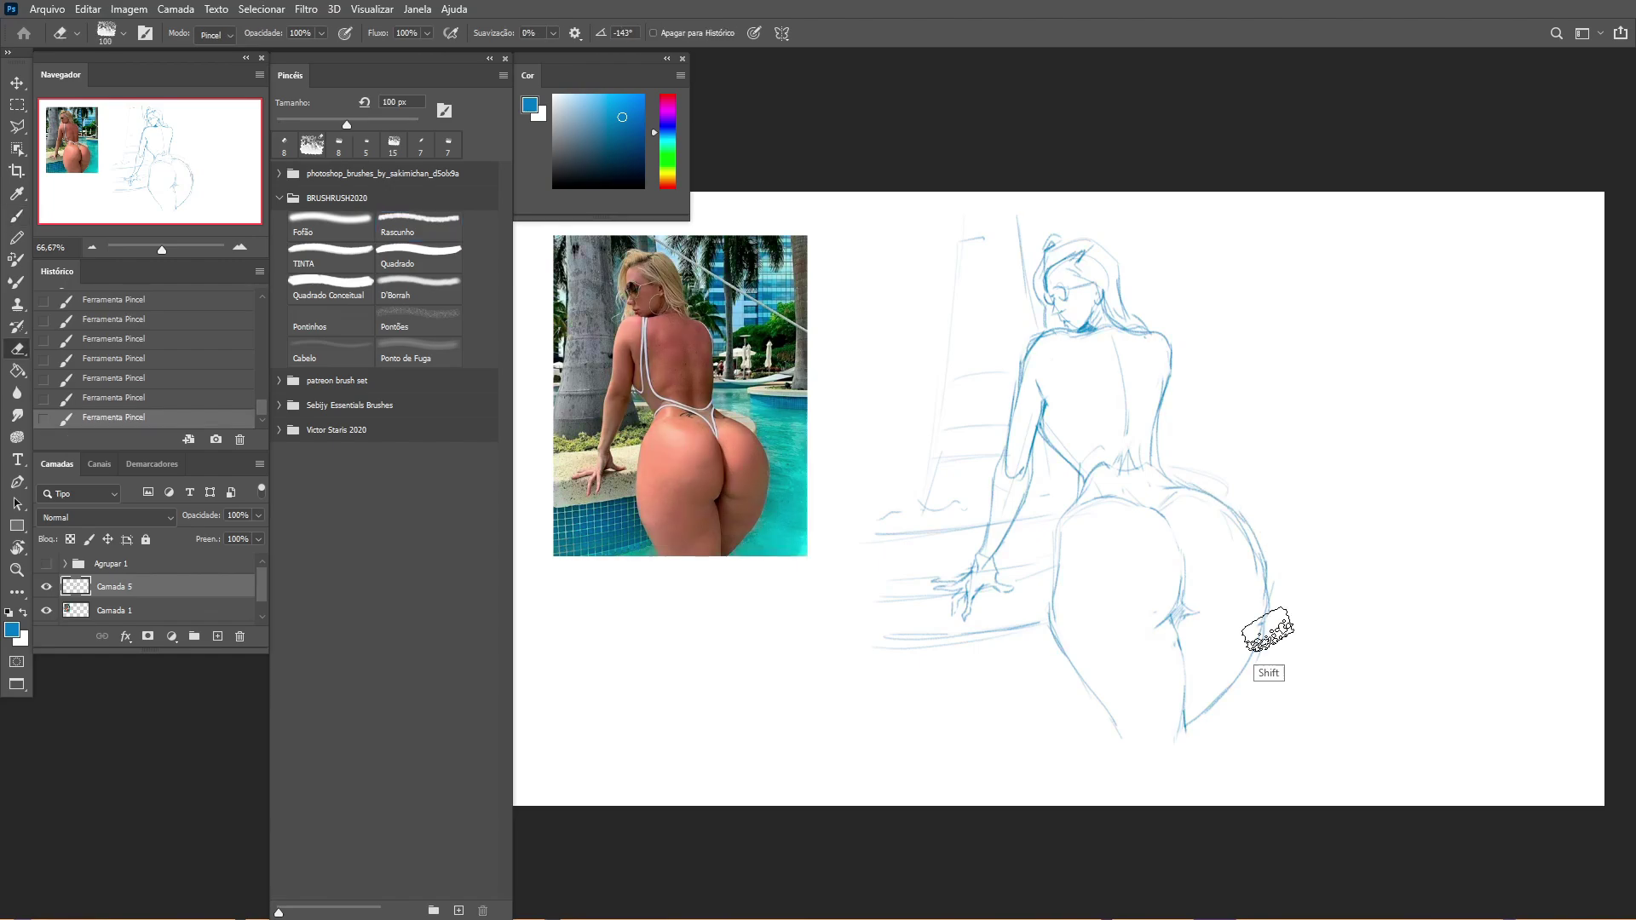
pyautogui.moveTo(1261, 640); pyautogui.dragTo(1227, 698)
pyautogui.press('b')
pyautogui.moveTo(1265, 595); pyautogui.dragTo(1202, 716)
# Step: Erase and redraw the near hip's outline, and clean up the lower-back lines
pyautogui.press('e')
pyautogui.press('b')
pyautogui.press('e')
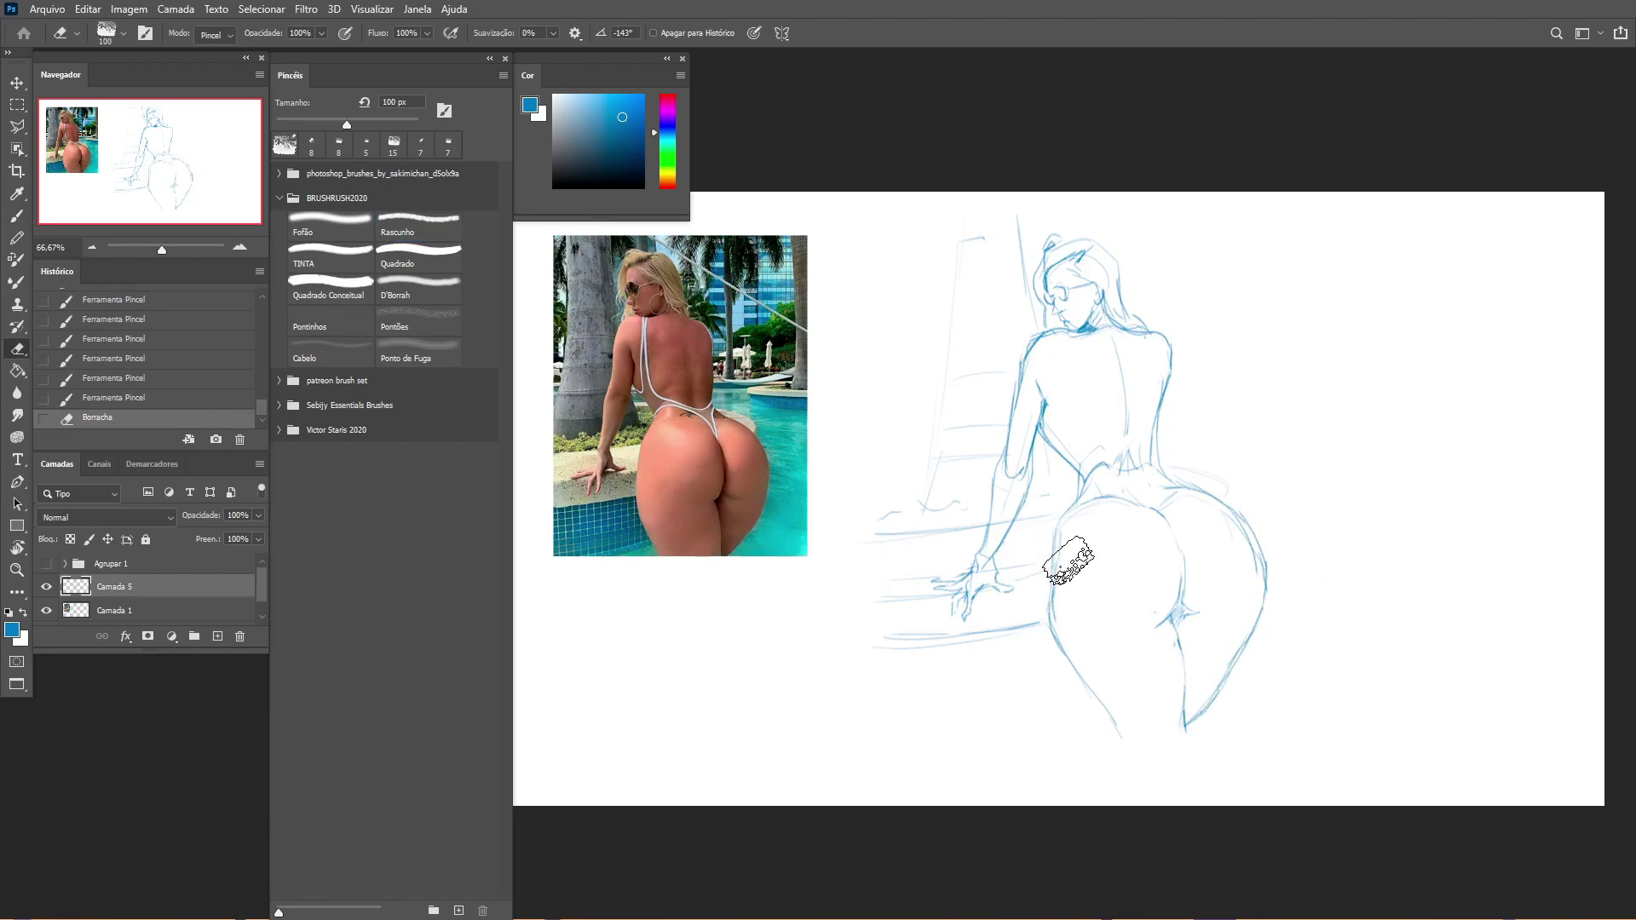
pyautogui.press('b')
pyautogui.moveTo(1060, 610); pyautogui.dragTo(1054, 511)
pyautogui.press('e')
pyautogui.press('b')
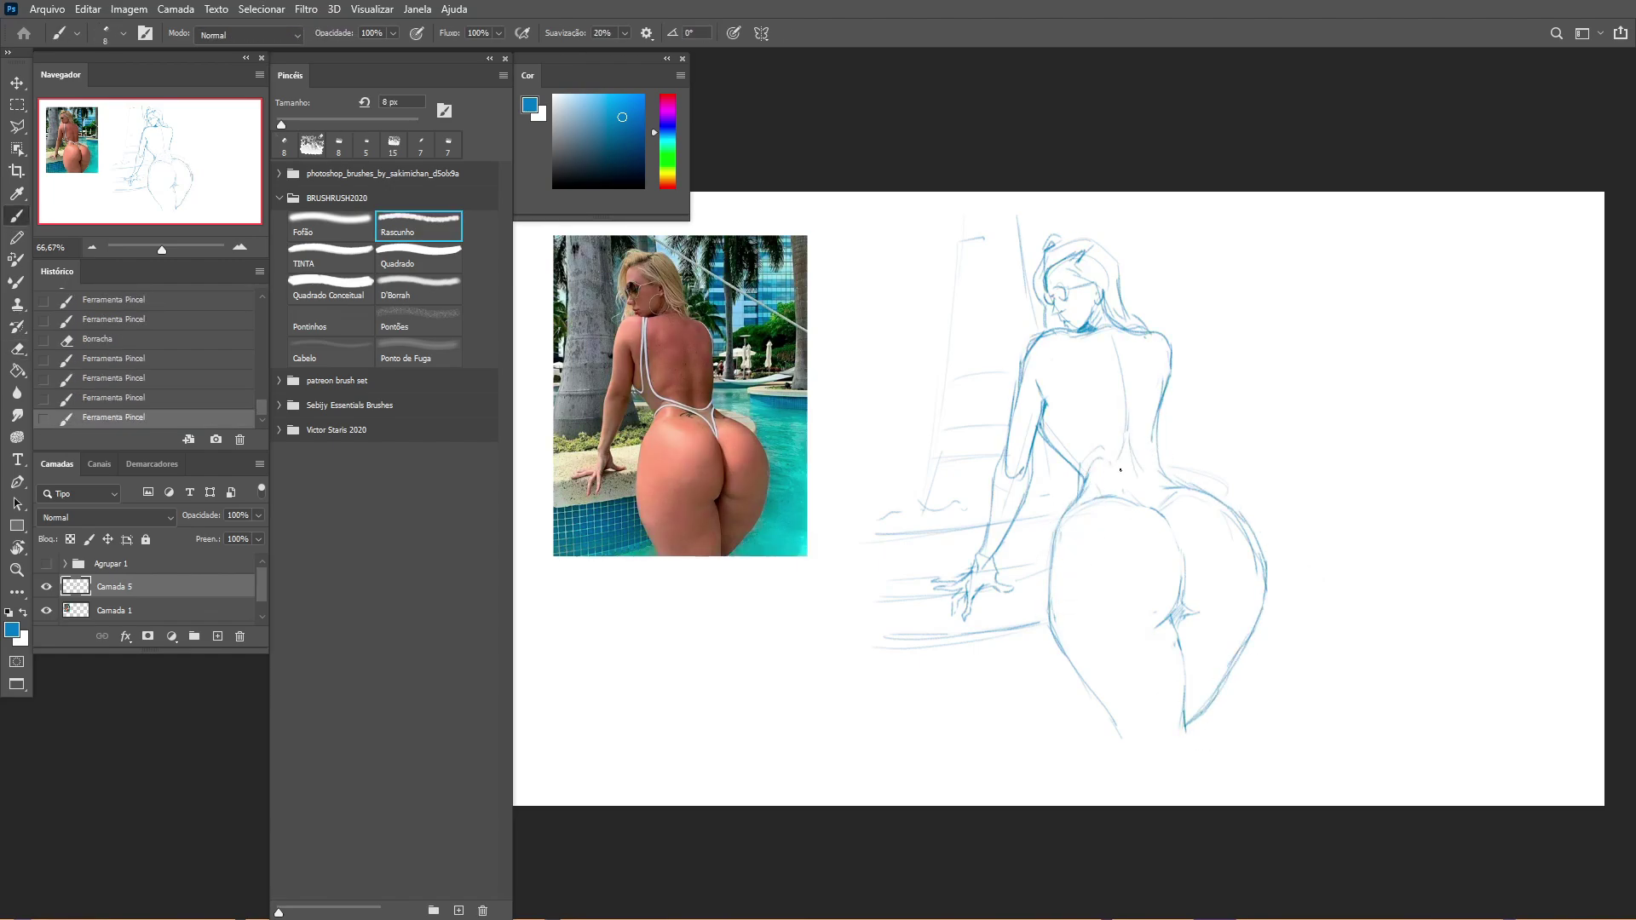
# Step: Create a layer beneath the line sketch, fade the sketch's fill opacity, and set a pale pink foreground color
pyautogui.keyDown('ctrl'); pyautogui.click(218, 636); pyautogui.keyUp('ctrl')
pyautogui.hotkey('shift', '3')
pyautogui.hotkey('shift', '3')
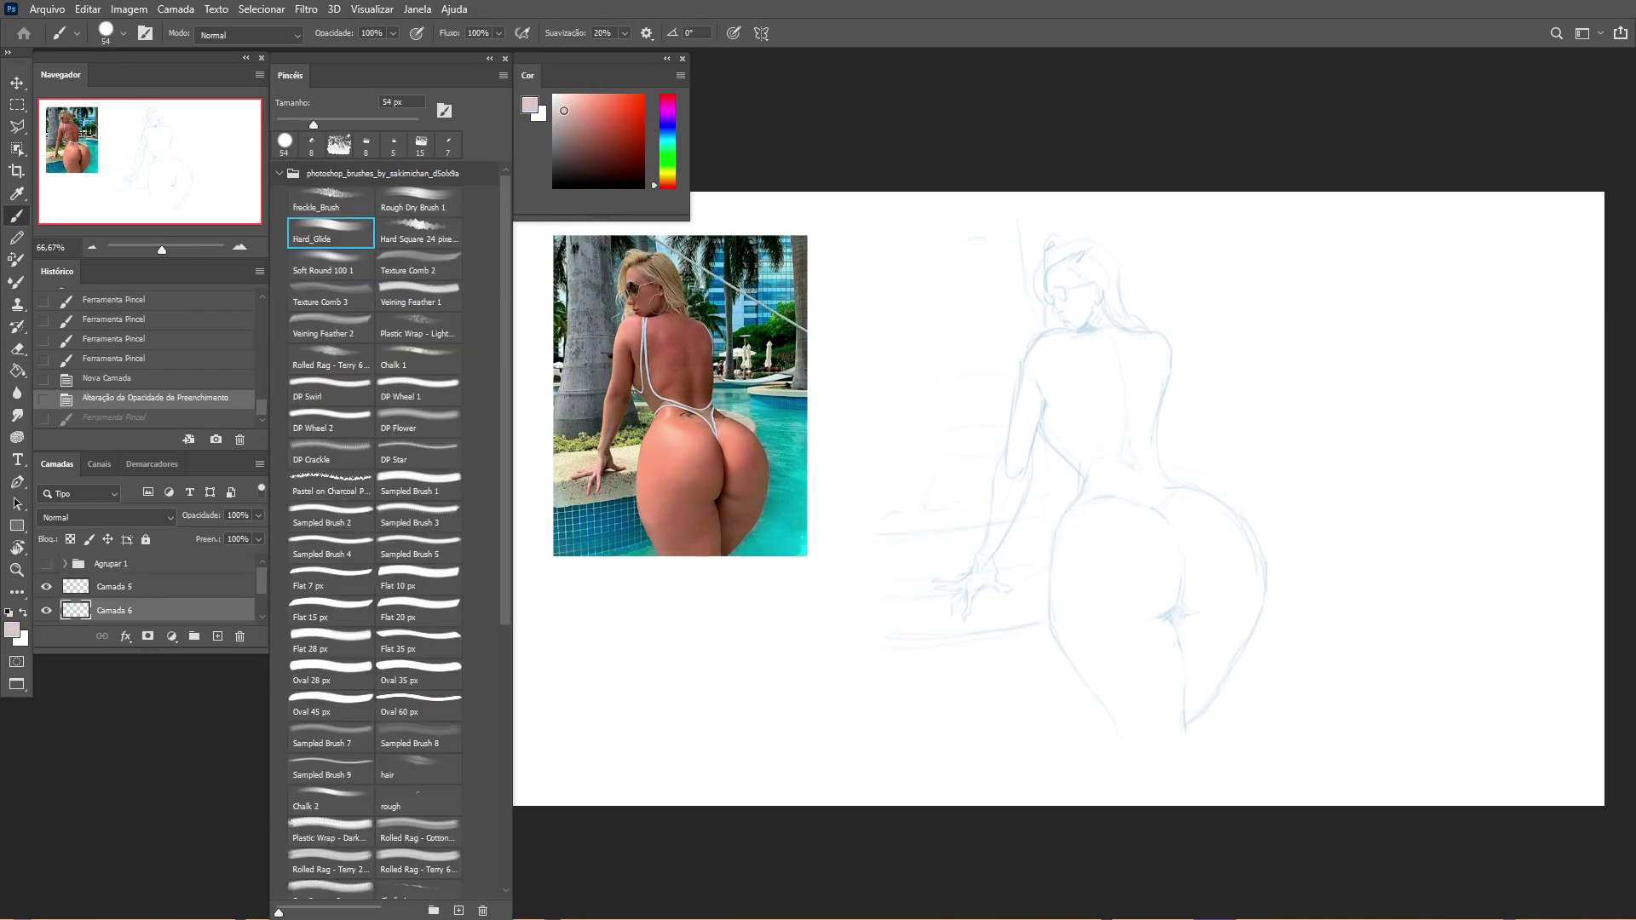
# Step: Trace the figure's whole silhouette, including the supporting hand and hair, as a closed path with the Pen tool
pyautogui.press('p')
pyautogui.click(1125, 739)
pyautogui.click(1057, 643)
pyautogui.click(1051, 556)
pyautogui.click(1060, 518)
pyautogui.click(1082, 484)
pyautogui.click(1040, 426)
pyautogui.click(1030, 490)
pyautogui.click(970, 606)
pyautogui.click(961, 621)
pyautogui.click(954, 610)
pyautogui.click(935, 577)
pyautogui.click(968, 570)
pyautogui.click(975, 554)
pyautogui.click(985, 538)
pyautogui.click(991, 498)
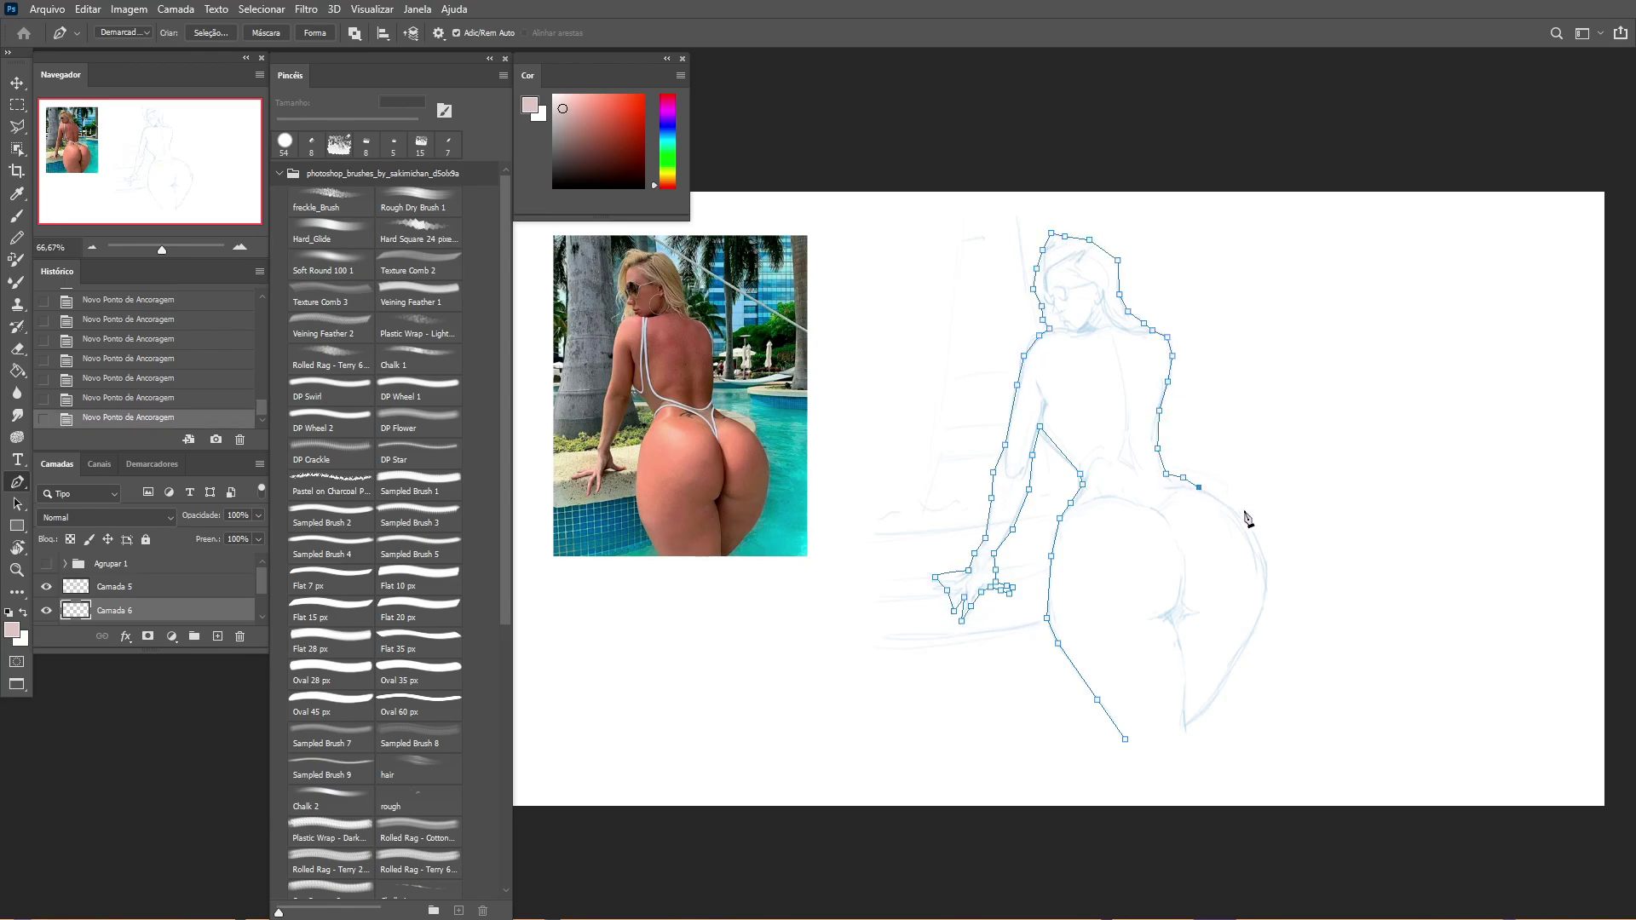
pyautogui.click(1125, 739)
# Step: Convert the silhouette path to a selection, fill it with greyish pink, and deselect it
pyautogui.hotkey('ctrl', 'Return')
pyautogui.press('g')
pyautogui.click(1142, 597)
pyautogui.hotkey('ctrl', 'd')
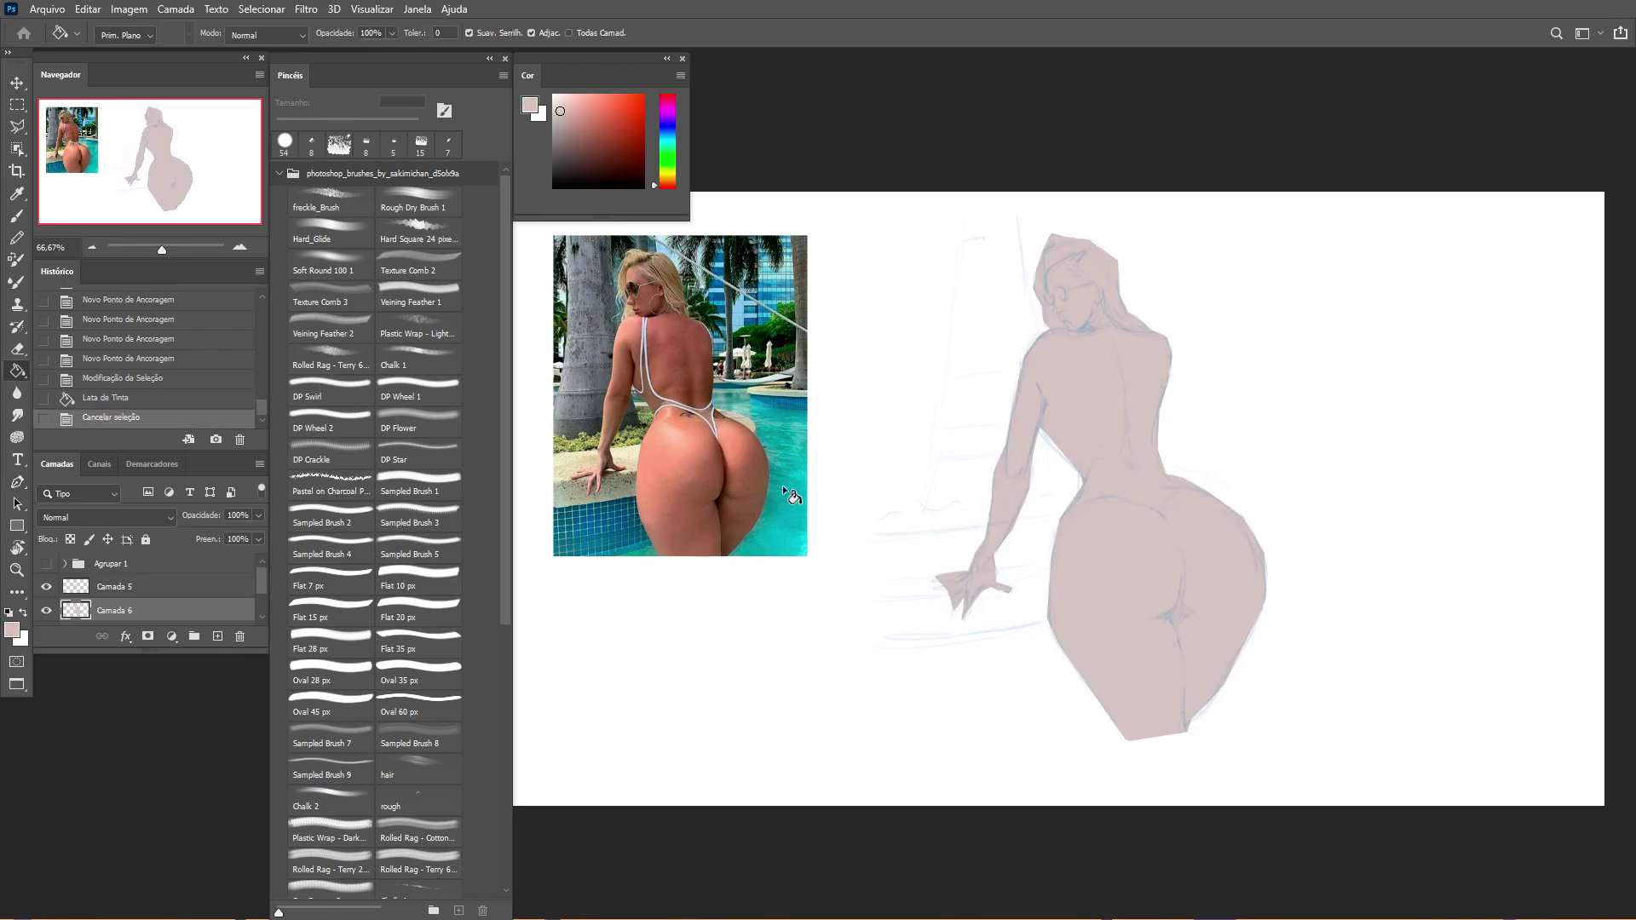
# Step: Add a layer clipped to the silhouette and lasso the lit areas of the near hip, supporting arm and face
pyautogui.hotkey('ctrl', 'shift', 'alt', 'n')
pyautogui.hotkey('ctrl', 'alt', 'g')
pyautogui.press('b')
pyautogui.click(366, 236)
pyautogui.press('l')
pyautogui.moveTo(1055, 494); pyautogui.dragTo(1055, 496)
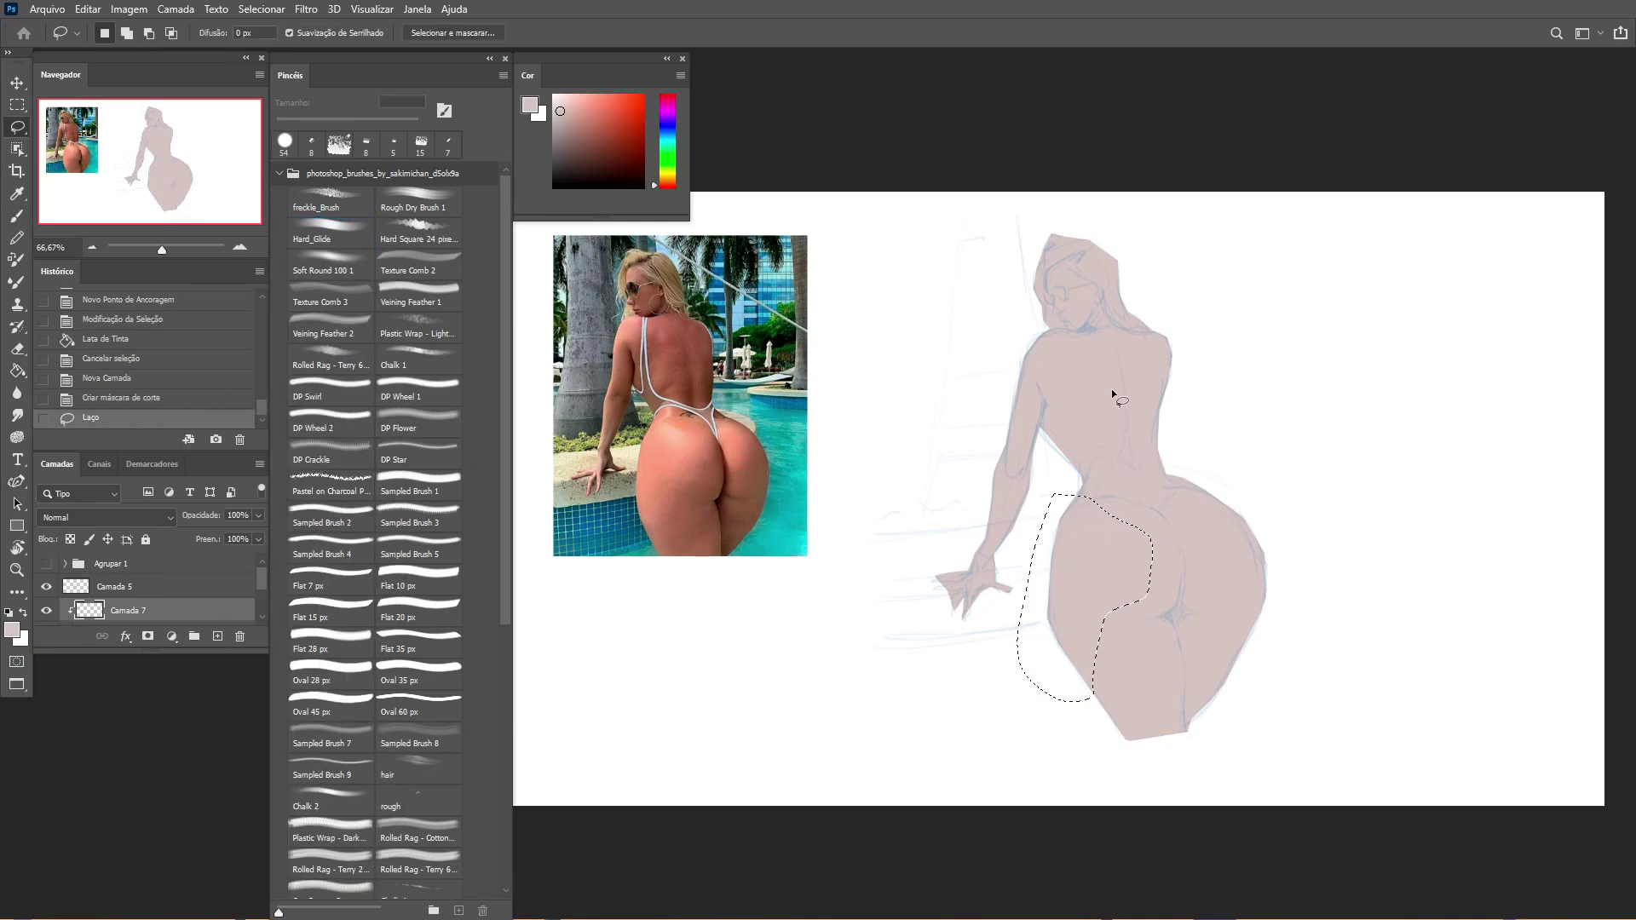
pyautogui.moveTo(1017, 398)
pyautogui.mouseDown()
pyautogui.moveTo(989, 565)
pyautogui.moveTo(1017, 398)
pyautogui.mouseUp()
pyautogui.moveTo(1057, 260); pyautogui.dragTo(1055, 286)
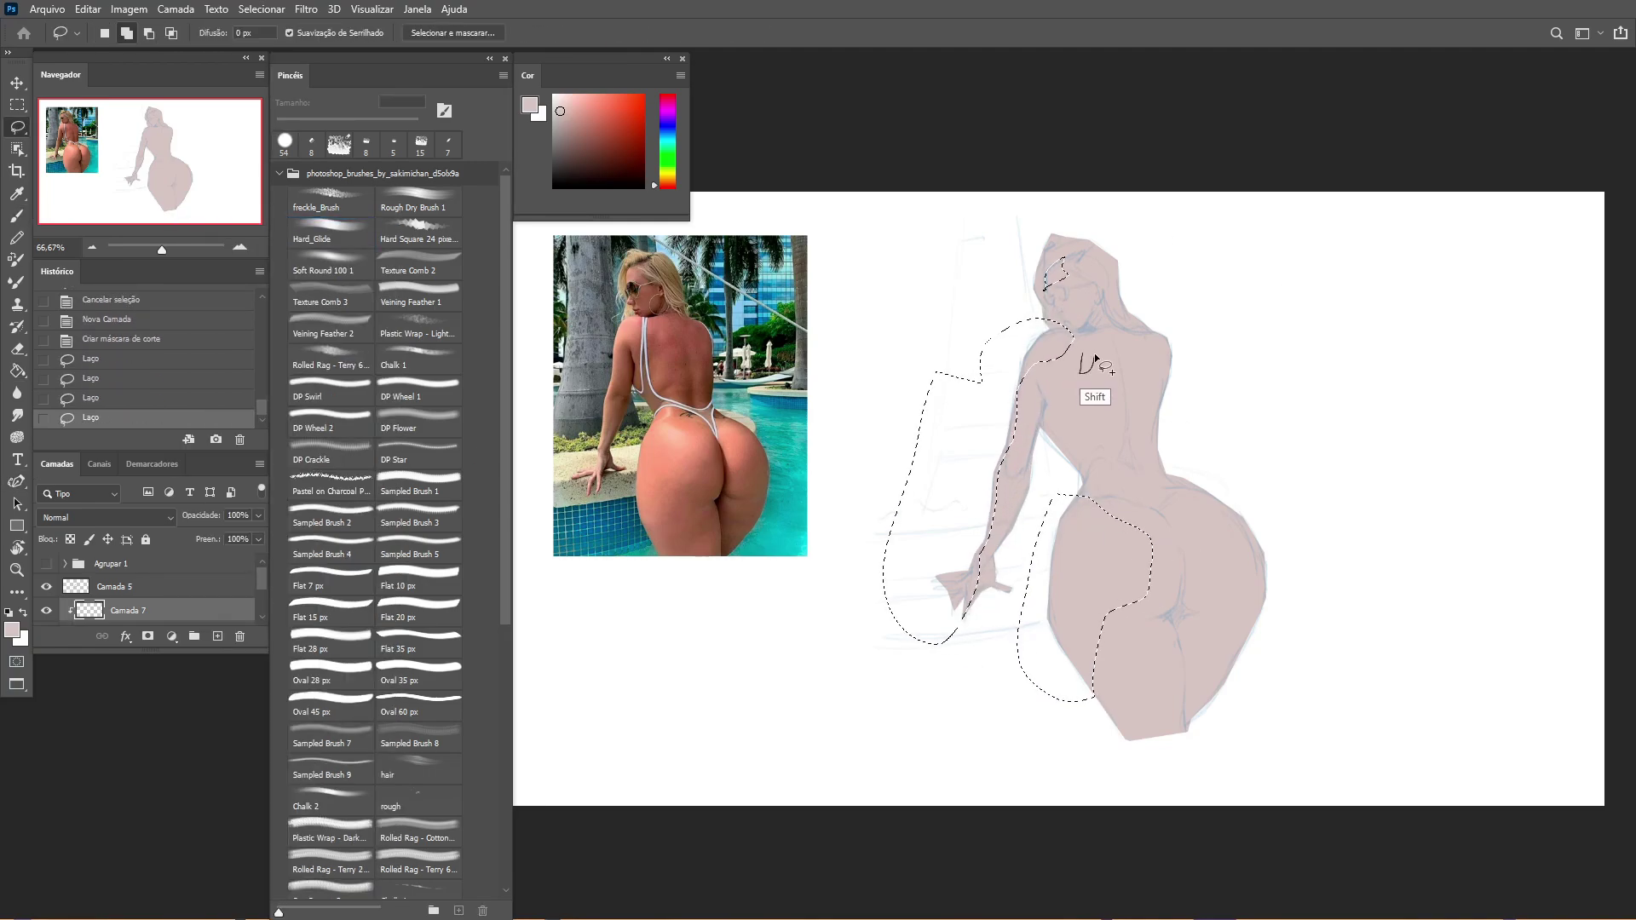
# Step: Add lit patches on the shoulder blade, far hip and lower back to the lasso selection
pyautogui.moveTo(1089, 349); pyautogui.dragTo(1087, 372)
pyautogui.hotkey('ctrl', 'z')
pyautogui.press('Return')
pyautogui.moveTo(1194, 561); pyautogui.dragTo(1193, 569)
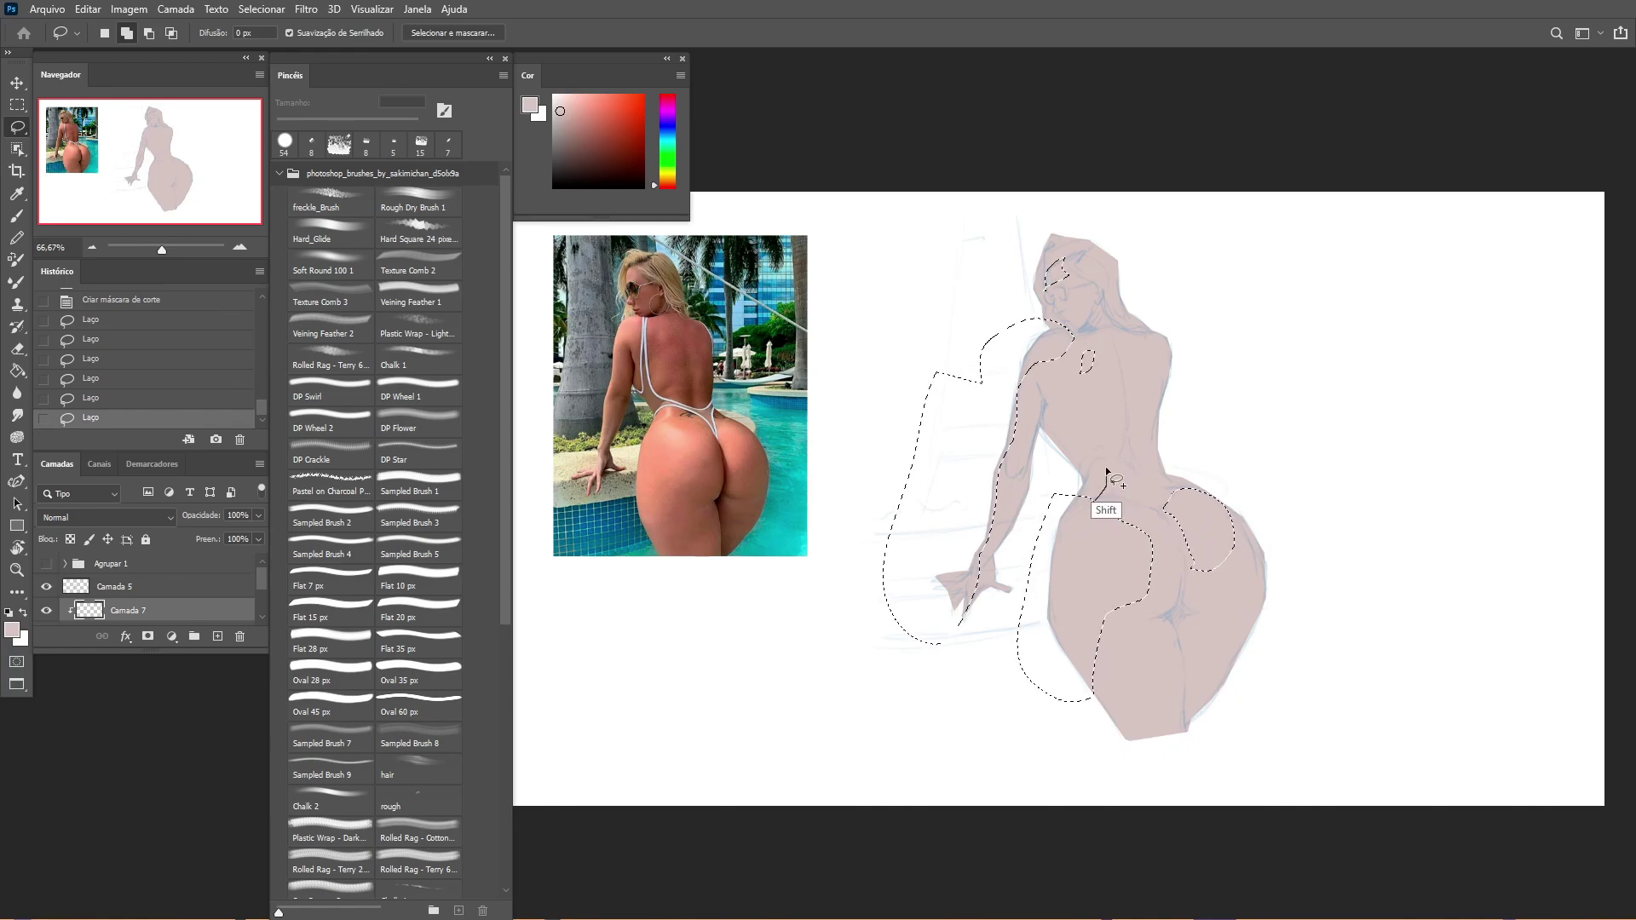
pyautogui.moveTo(1106, 467); pyautogui.dragTo(1084, 494)
# Step: Try filling the selected lit areas with pale peach
pyautogui.press('g')
pyautogui.click(973, 458)
pyautogui.hotkey('ctrl', 'd')
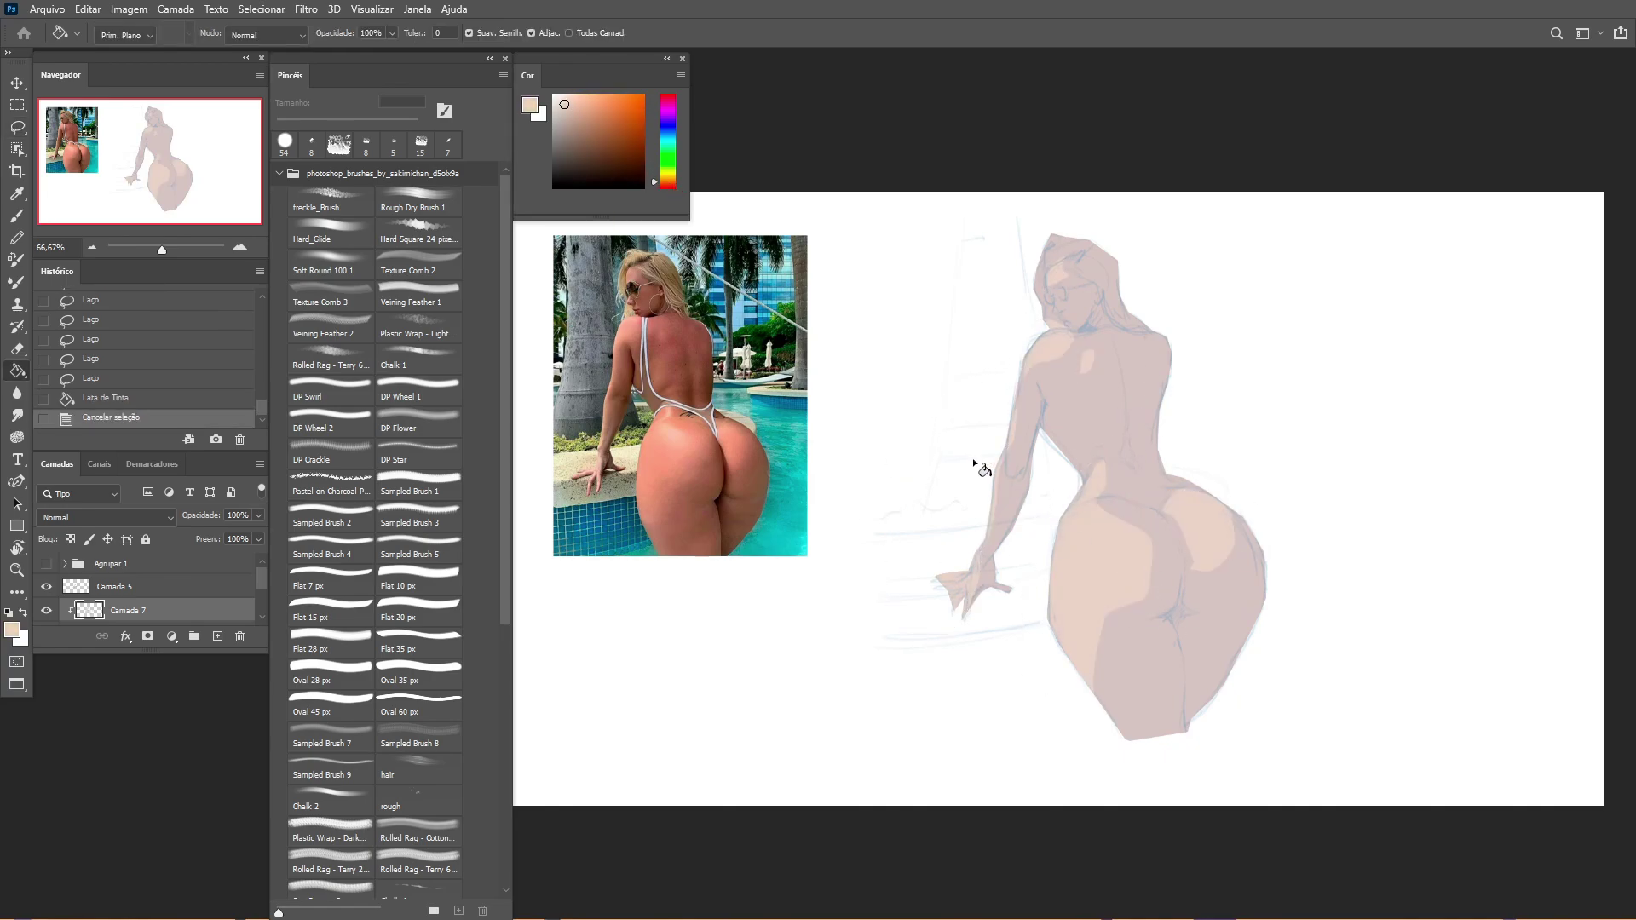
pyautogui.hotkey('ctrl', 'z')
pyautogui.hotkey('ctrl', 'z')
# Step: Fill the selected lit areas with a pale yellowish beige and deselect them
pyautogui.click(568, 113)
pyautogui.click(902, 503)
pyautogui.click(1094, 490)
pyautogui.hotkey('ctrl', 'd')
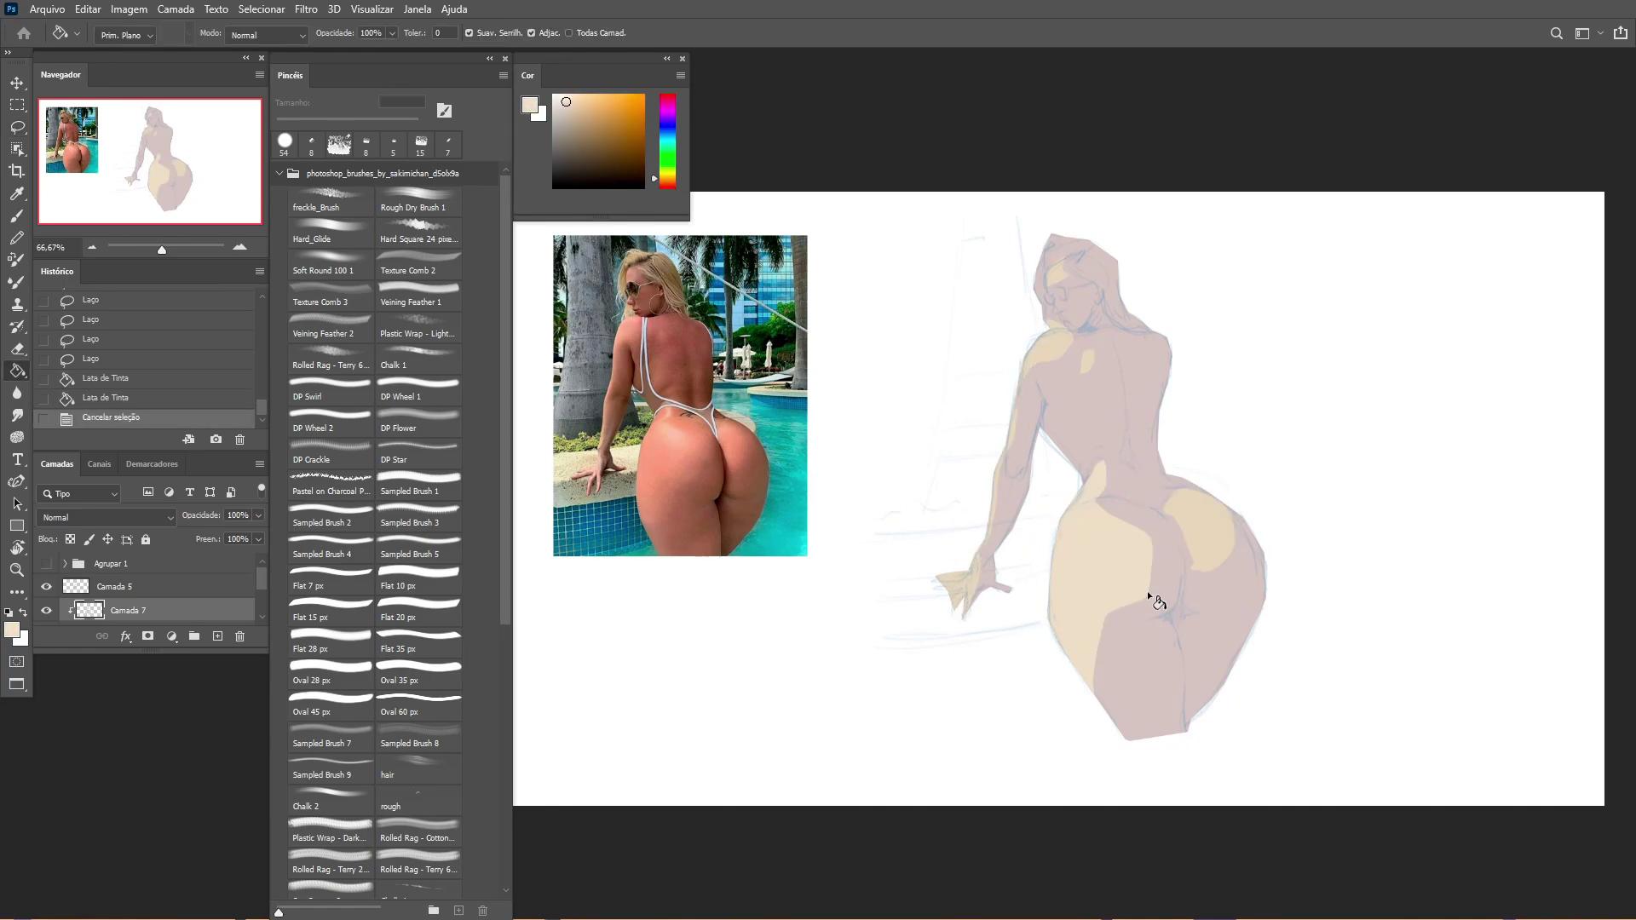
# Step: Blend the edges of the lit areas using the D'Borrah smudge brush at 20% strength, reducing its size to 45 px
pyautogui.press('b')
pyautogui.click(311, 174)
pyautogui.click(372, 381)
pyautogui.click(418, 290)
pyautogui.moveTo(1113, 555); pyautogui.dragTo(1153, 542)
pyautogui.press('[')
pyautogui.press('[')
pyautogui.press('[')
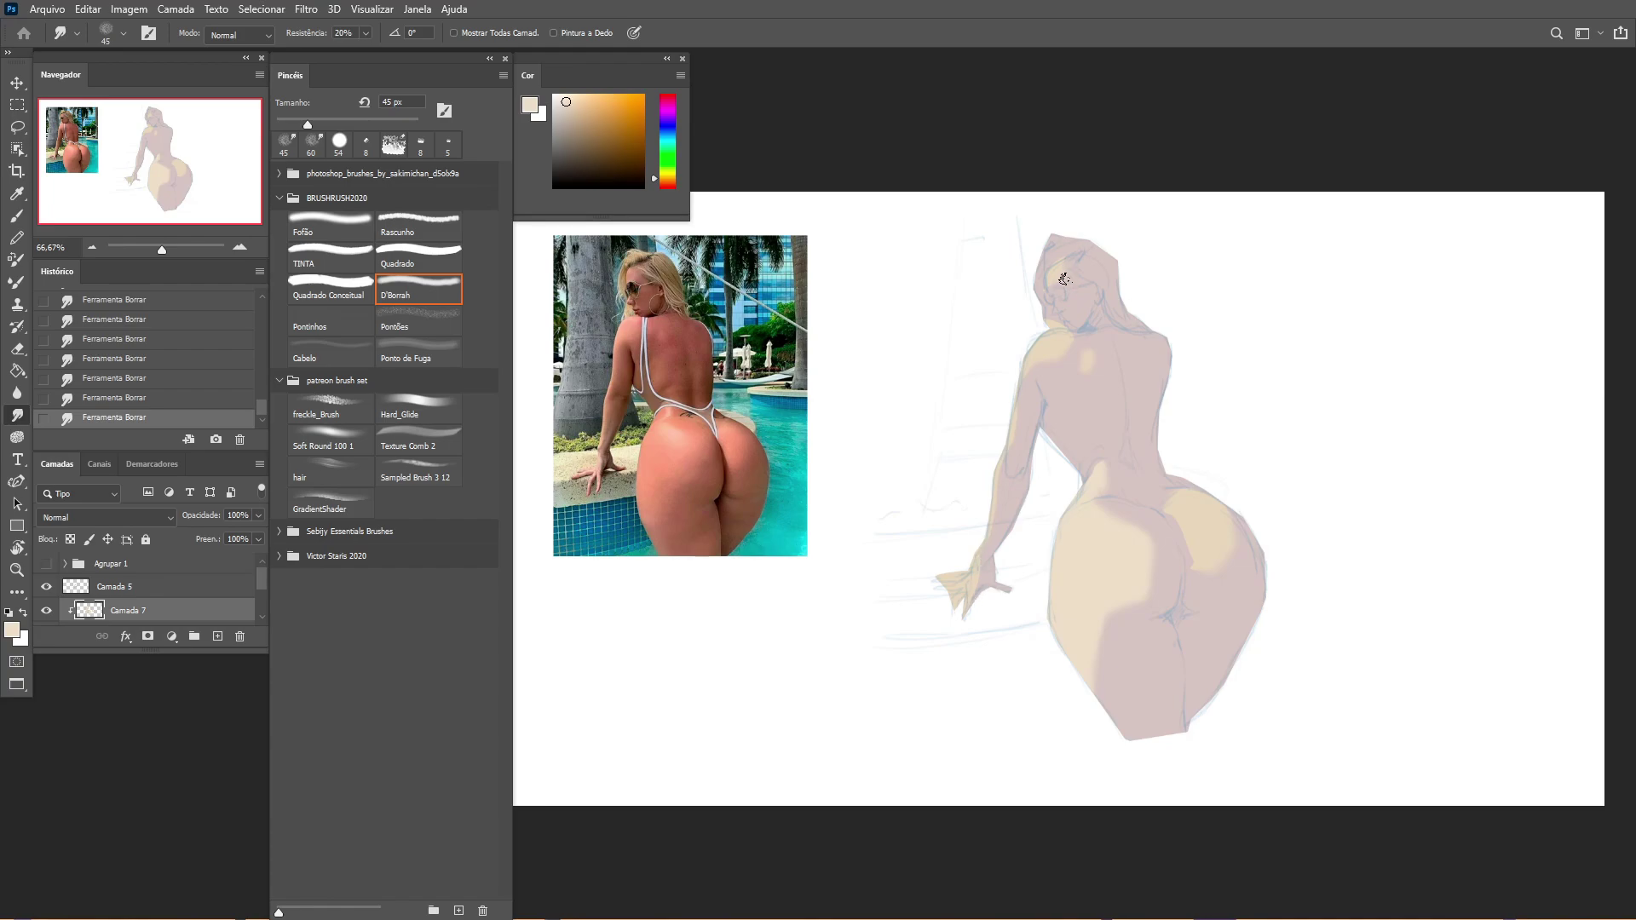
# Step: Raise the base skin layer's saturation and set the lit-area layer's lightness to about +50 with Hue/Saturation
pyautogui.hotkey('alt', '[')
pyautogui.scroll(-1, 1140, 336)
pyautogui.hotkey('ctrl', 'u')
pyautogui.moveTo(852, 202); pyautogui.dragTo(1303, 105)
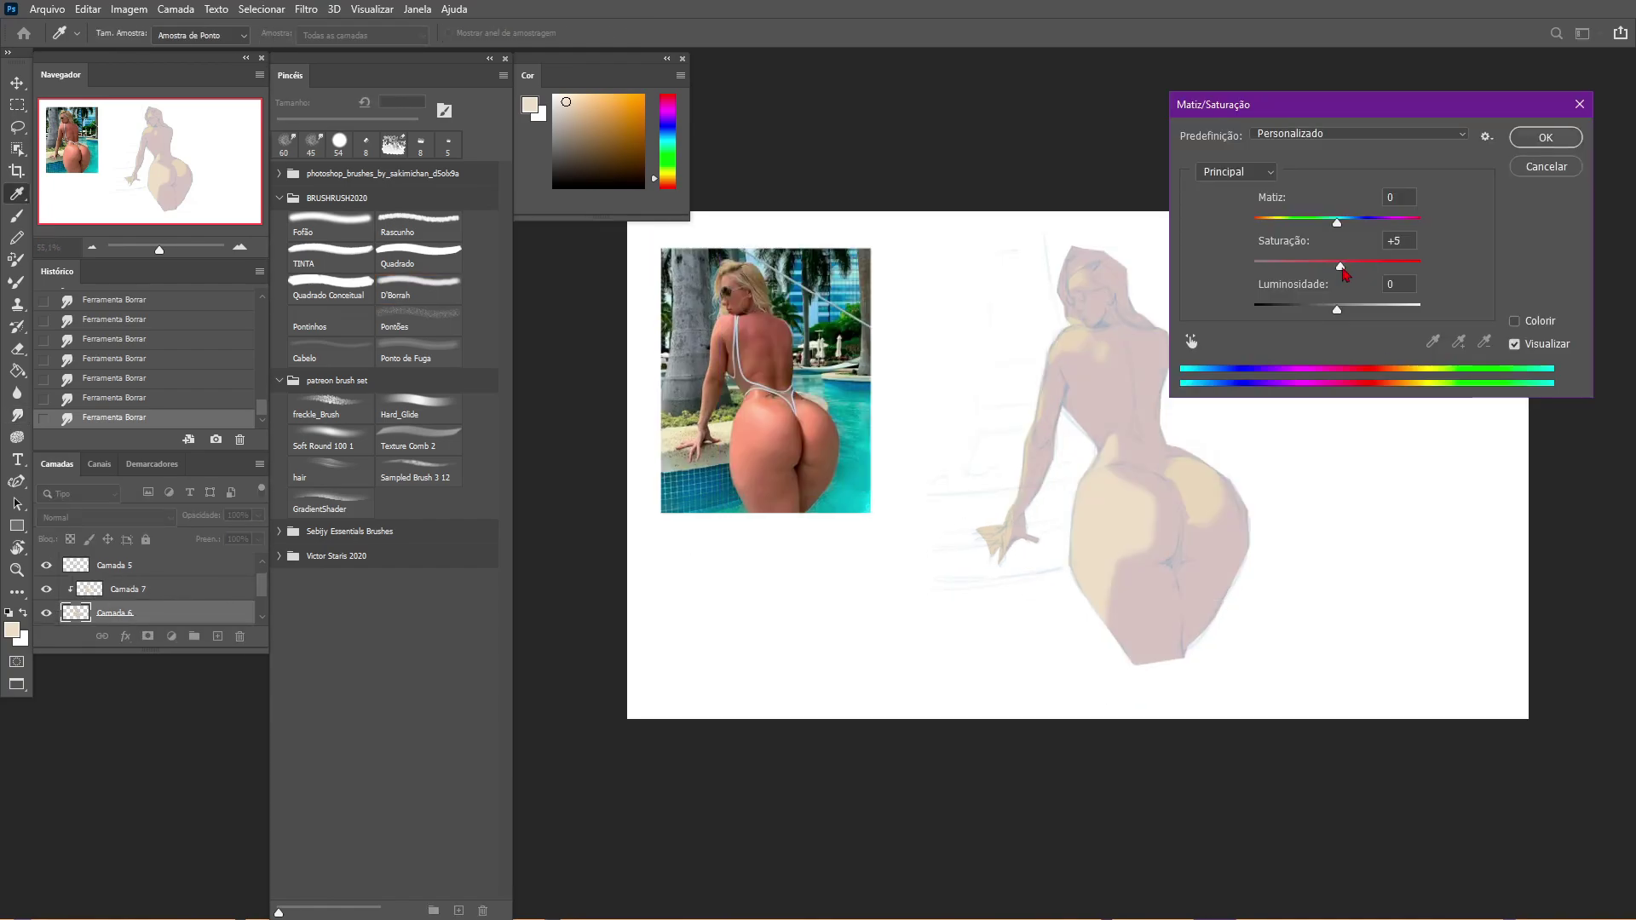
pyautogui.moveTo(1337, 267); pyautogui.dragTo(1387, 271)
pyautogui.press('Return')
pyautogui.hotkey('ctrl', 'u')
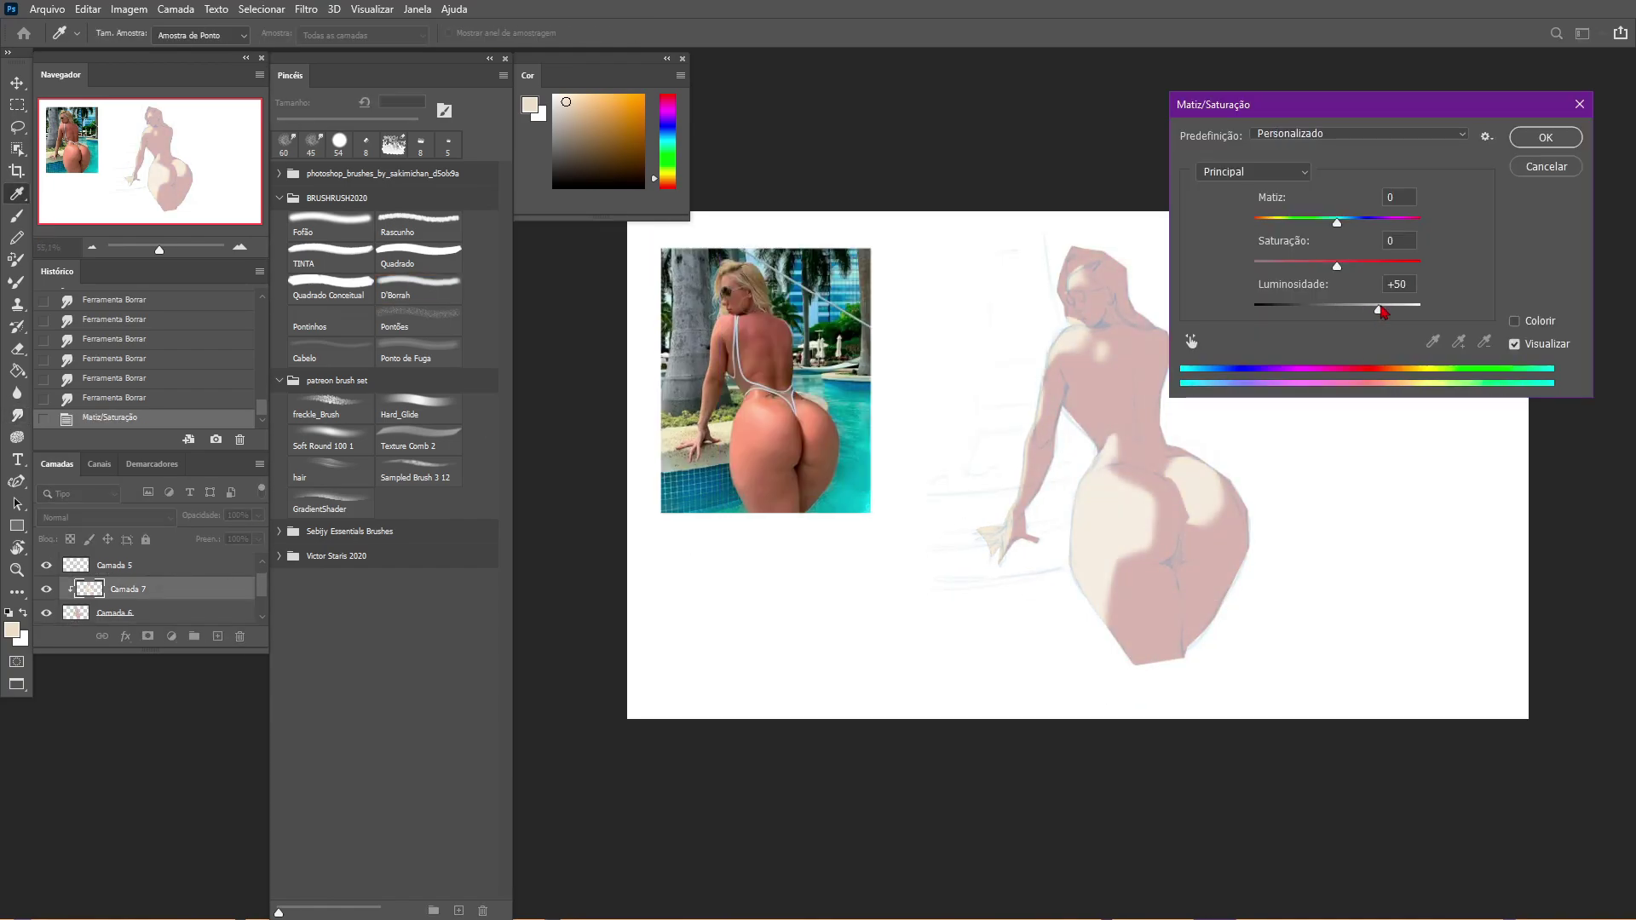
pyautogui.press('Return')
# Step: Add another clipped layer and paint dark brown shadow inside lasso selections between the hips and along the inner thigh
pyautogui.hotkey('ctrl', 'shift', 'alt', 'n')
pyautogui.hotkey('ctrl', '+')
pyautogui.press('l')
pyautogui.moveTo(1185, 629); pyautogui.dragTo(1187, 635)
pyautogui.click(1187, 635)
pyautogui.moveTo(1188, 635)
pyautogui.mouseDown()
pyautogui.moveTo(1174, 563)
pyautogui.moveTo(1189, 759)
pyautogui.mouseUp()
pyautogui.press('b')
pyautogui.moveTo(1172, 646)
pyautogui.mouseDown()
pyautogui.moveTo(1201, 697)
pyautogui.moveTo(1154, 672)
pyautogui.moveTo(1172, 655)
pyautogui.moveTo(1213, 745)
pyautogui.moveTo(1205, 560)
pyautogui.moveTo(1205, 661)
pyautogui.mouseUp()
# Step: Extend the shadow under the near hip and fade it across the far hip and thigh with the eraser
pyautogui.press('.')
pyautogui.keyDown('alt'); pyautogui.click(1161, 673); pyautogui.keyUp('alt')
pyautogui.press('e')
pyautogui.press('l')
pyautogui.scroll(1, 1041, 706)
pyautogui.scroll(-2, 1041, 705)
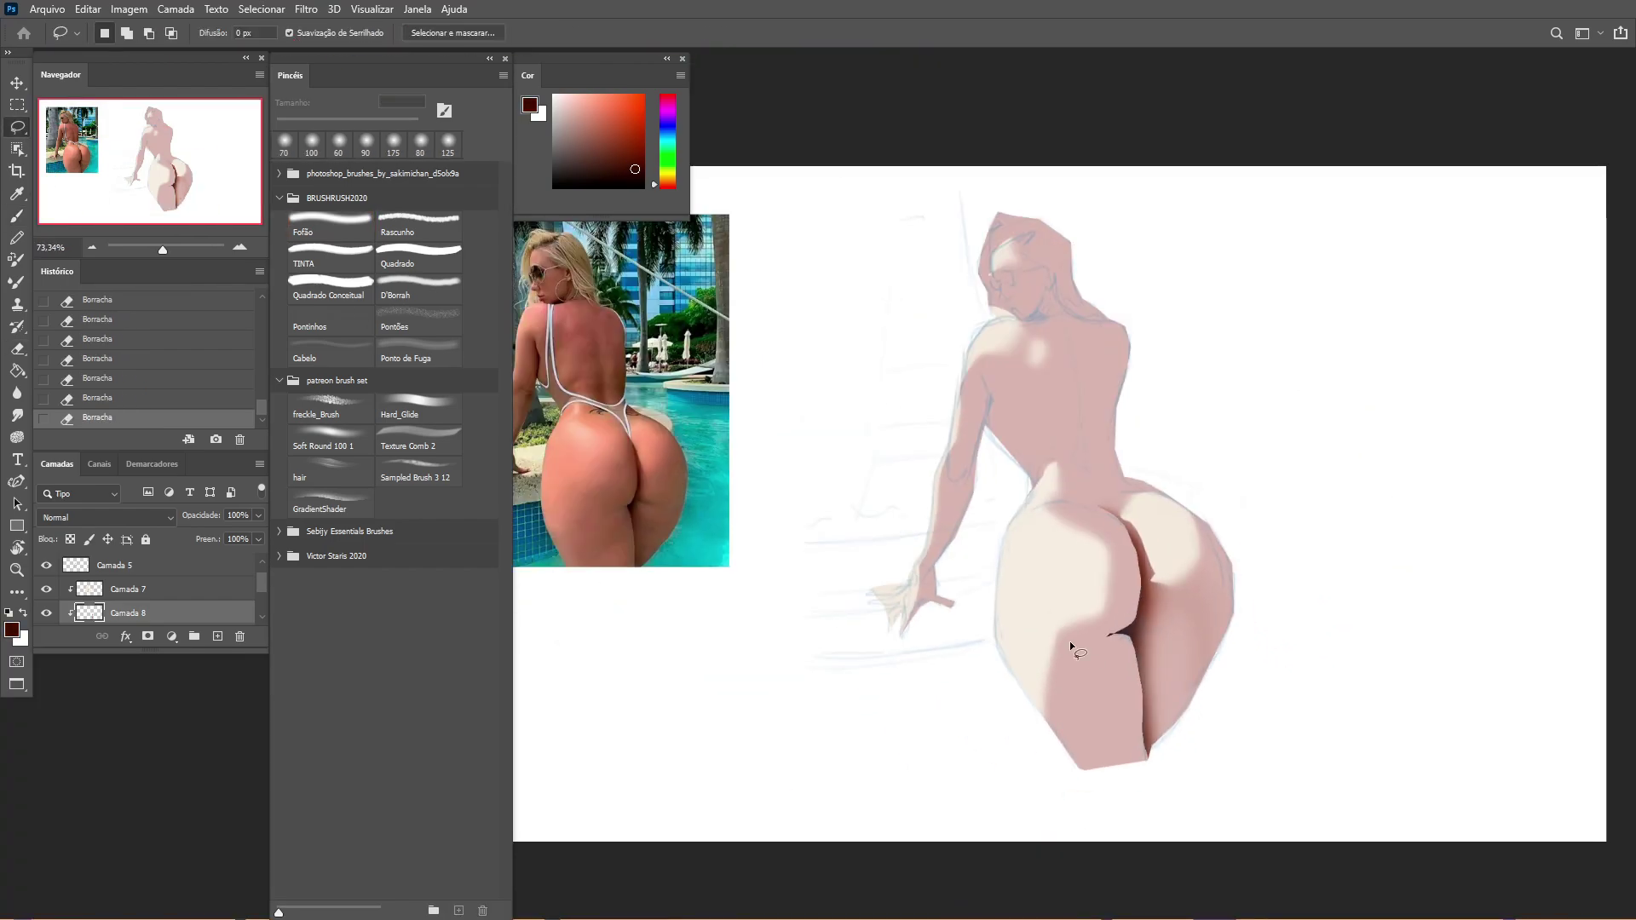
# Step: Adjust the clipped shadow layer with Hue/Saturation, setting saturation to -16 and lightness to +26
pyautogui.press('e')
pyautogui.hotkey('ctrl', 'u')
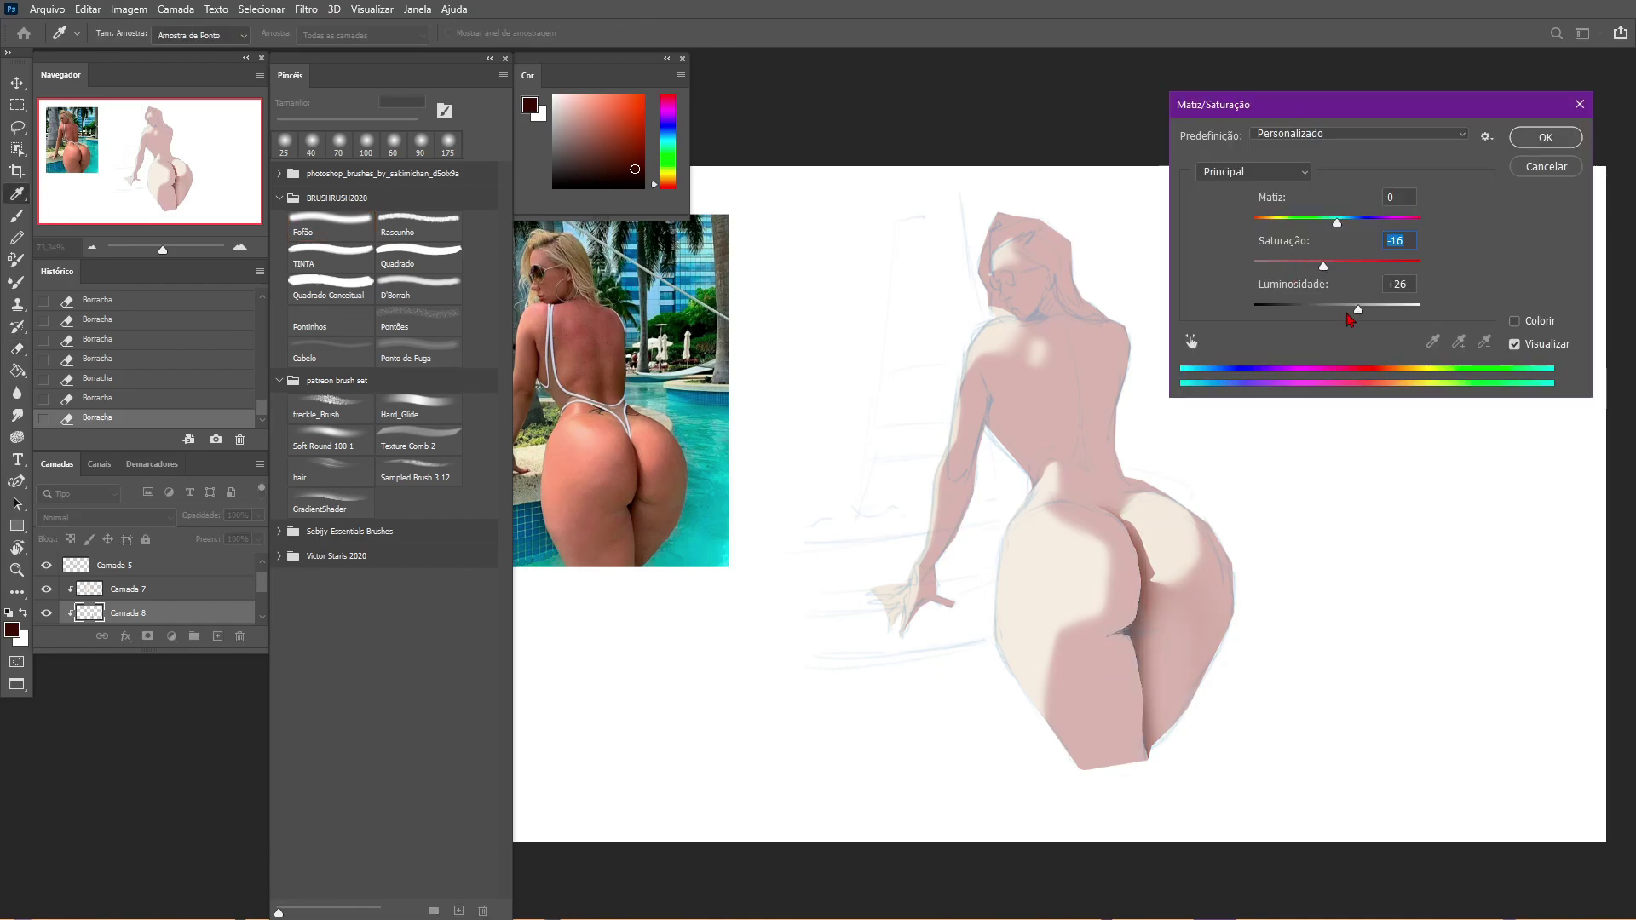
pyautogui.moveTo(1335, 219); pyautogui.dragTo(1330, 219)
pyautogui.press('Return')
# Step: Soften the shadow between the hips with the D'Borrah smudge brush at 20% strength and fade its edges with the eraser
pyautogui.press('r')
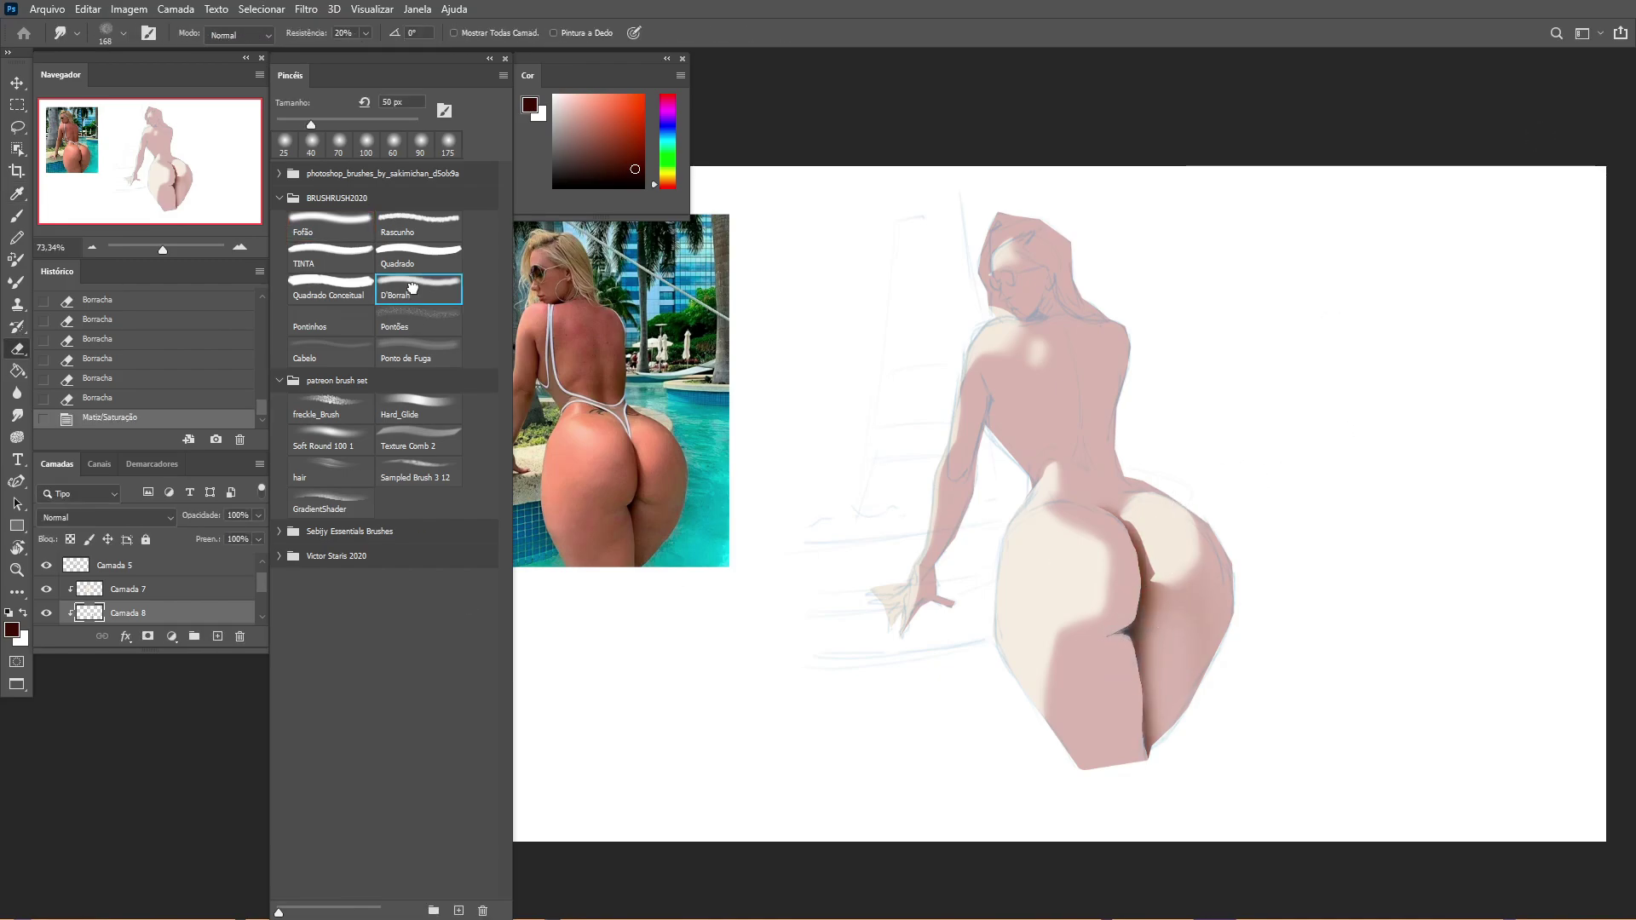
pyautogui.moveTo(1127, 588); pyautogui.dragTo(1133, 601)
pyautogui.moveTo(1130, 592); pyautogui.dragTo(1135, 606)
pyautogui.moveTo(1125, 596)
pyautogui.mouseDown()
pyautogui.moveTo(1132, 612)
pyautogui.moveTo(1137, 597)
pyautogui.mouseUp()
pyautogui.moveTo(1127, 596); pyautogui.dragTo(1134, 614)
pyautogui.moveTo(1129, 600); pyautogui.dragTo(1170, 615)
pyautogui.press('e')
pyautogui.moveTo(1166, 622); pyautogui.dragTo(1176, 605)
pyautogui.moveTo(1172, 609)
pyautogui.mouseDown()
pyautogui.moveTo(1184, 585)
pyautogui.moveTo(1142, 529)
pyautogui.mouseUp()
# Step: Pick a dark brown and use a reduced GradientShader brush to shade beneath the near arm, erasing and undoing excess strokes
pyautogui.press('b')
pyautogui.hotkey('ctrl', 'z')
pyautogui.click(602, 147)
pyautogui.click(629, 160)
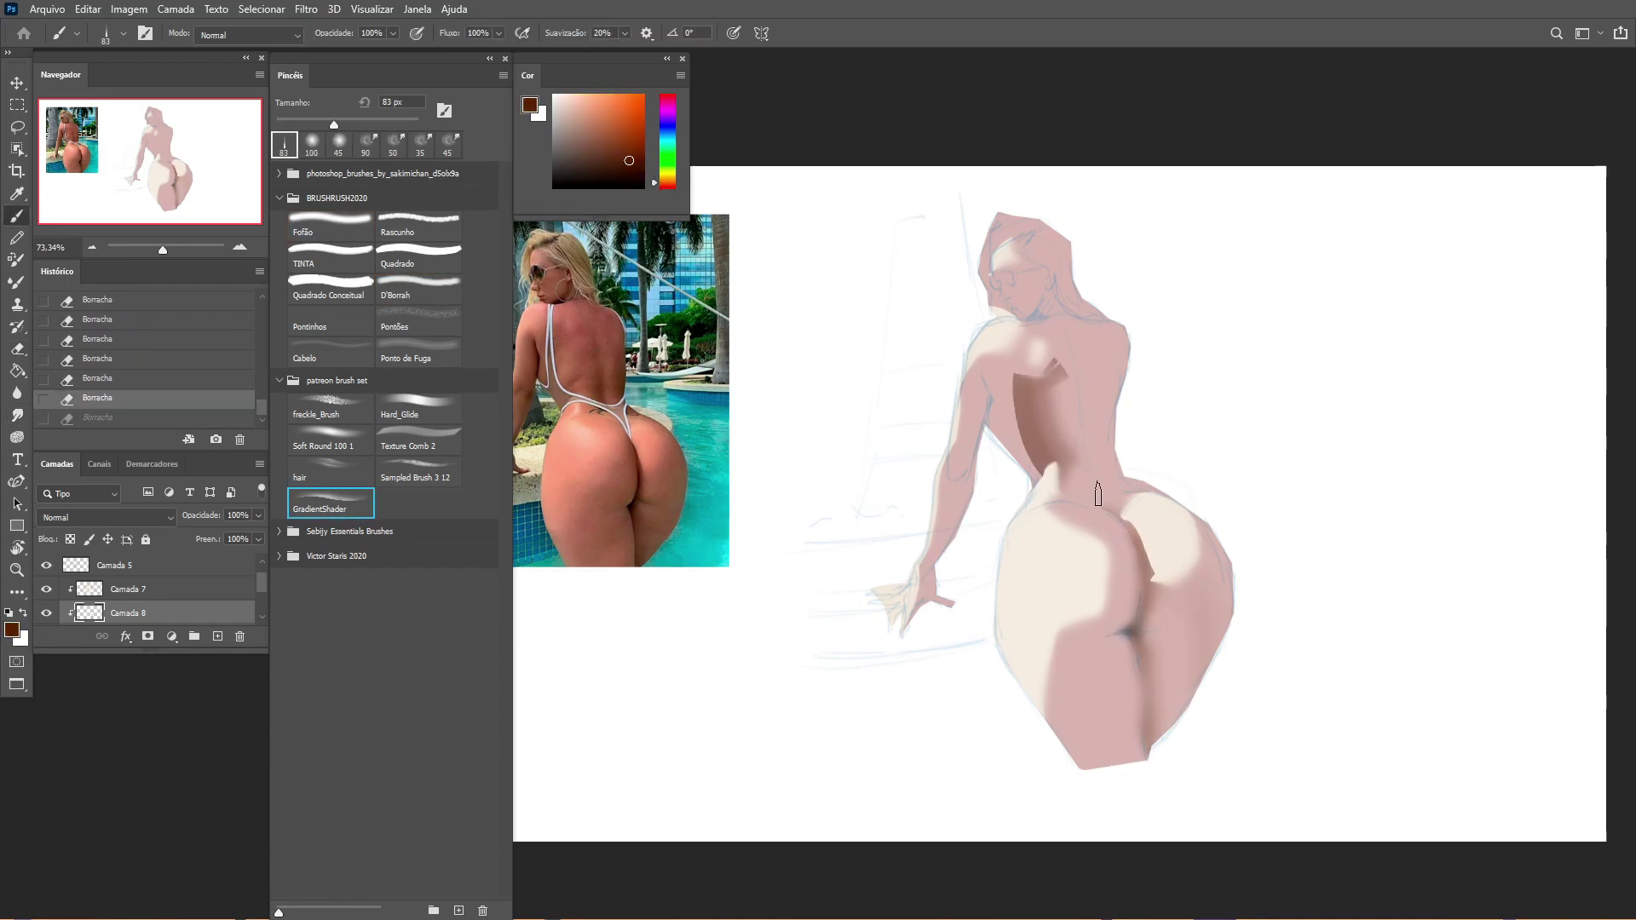
pyautogui.press('[')
pyautogui.press('[')
pyautogui.press('[')
pyautogui.press('[')
pyautogui.press('[')
pyautogui.moveTo(976, 431)
pyautogui.mouseDown()
pyautogui.moveTo(972, 386)
pyautogui.moveTo(973, 446)
pyautogui.mouseUp()
pyautogui.press('e')
pyautogui.hotkey('ctrl', 'z')
pyautogui.press('b')
pyautogui.hotkey('ctrl', 'z')
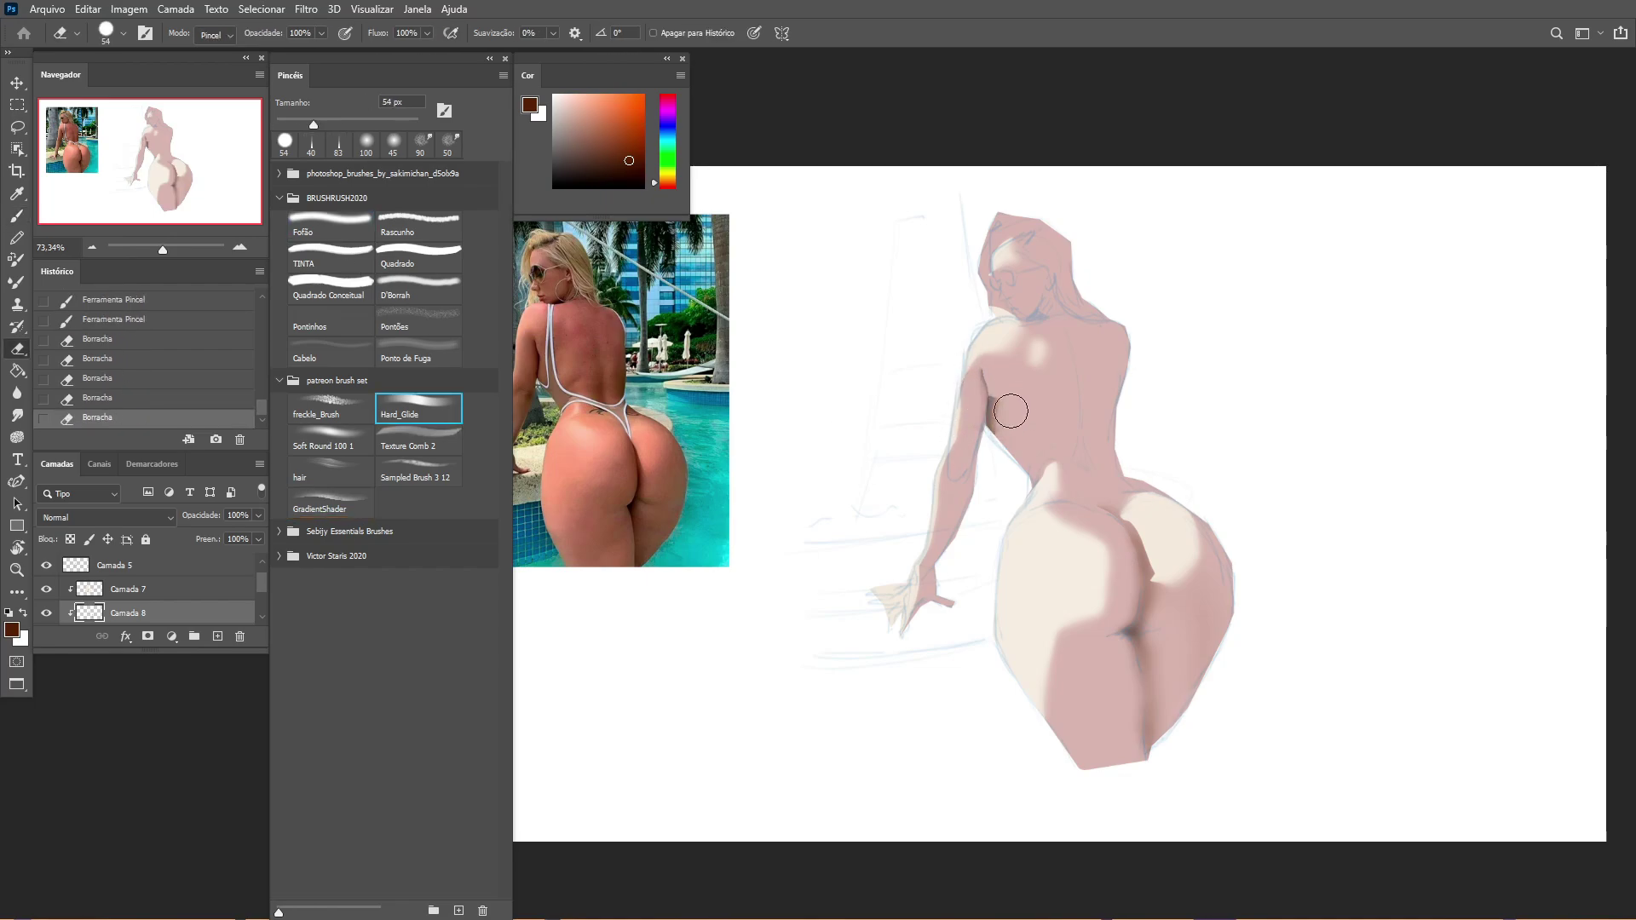
# Step: Add a small dark shadow under the chin inside a lasso selection and smudge it into the neck
pyautogui.press('e')
pyautogui.press('b')
pyautogui.moveTo(1027, 321); pyautogui.dragTo(1063, 315)
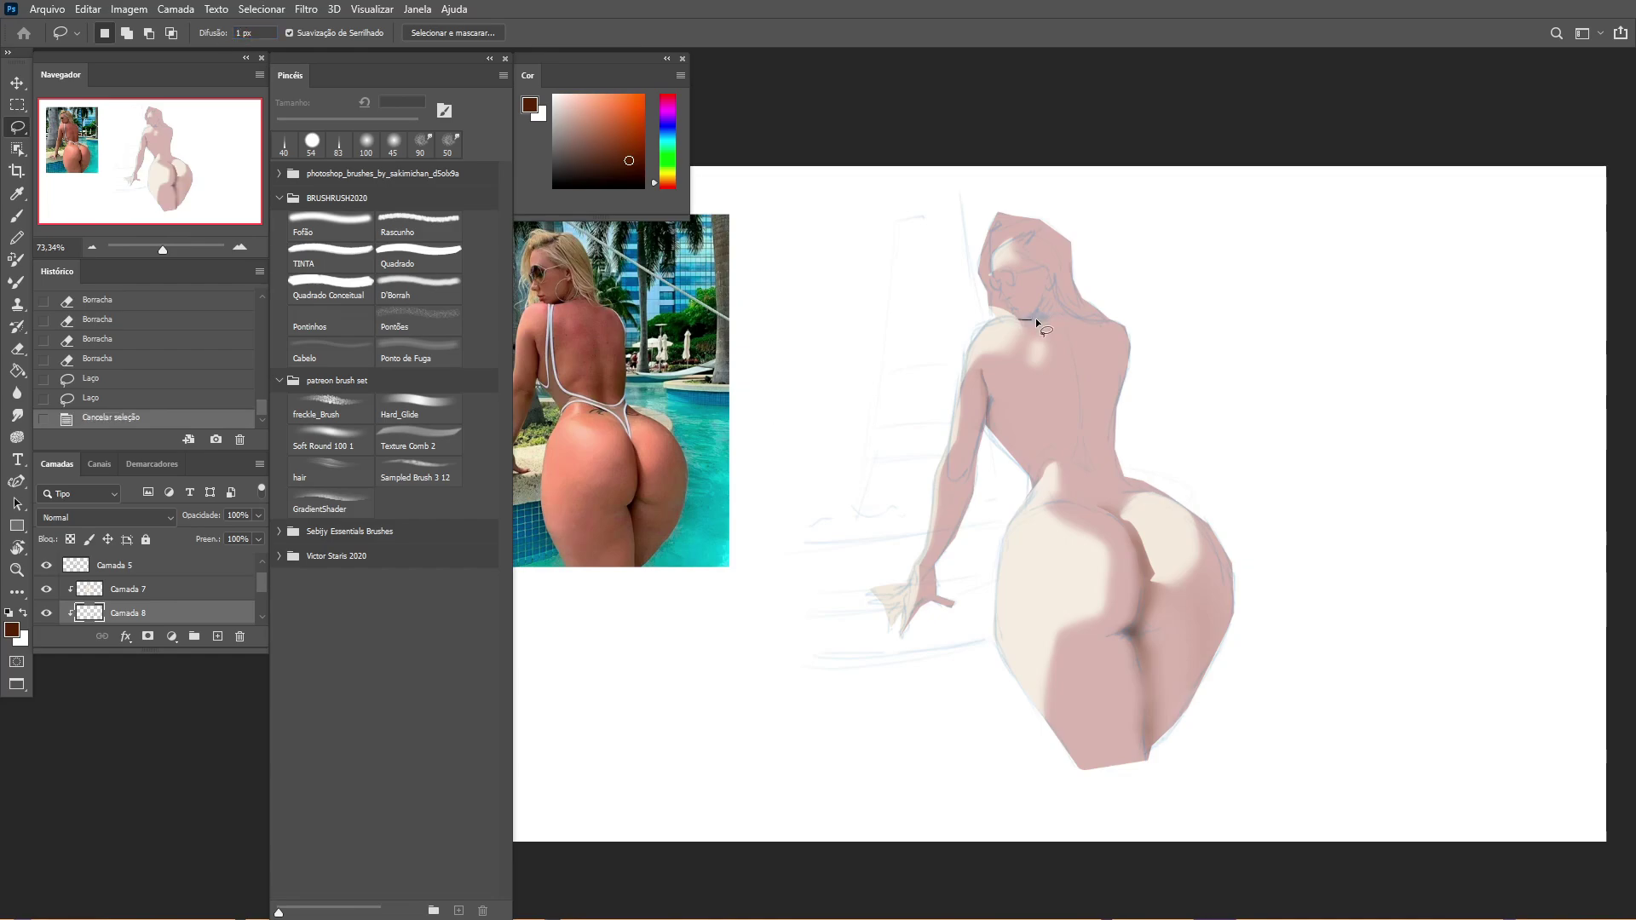
pyautogui.press('r')
pyautogui.moveTo(1048, 316)
pyautogui.mouseDown()
pyautogui.moveTo(1015, 341)
pyautogui.moveTo(1122, 274)
pyautogui.mouseUp()
pyautogui.press('e')
# Step: Shift the shadow layer's colors with Color Balance
pyautogui.hotkey('ctrl', 'b')
pyautogui.moveTo(1100, 190); pyautogui.dragTo(1287, 150)
pyautogui.press('Return')
# Step: Sample a reddish skin tone and shade the back, waist and near hip with the Hard_Glide brush, using a lasso selection
pyautogui.press('b')
pyautogui.click(419, 408)
pyautogui.keyDown('alt'); pyautogui.click(1064, 512); pyautogui.keyUp('alt')
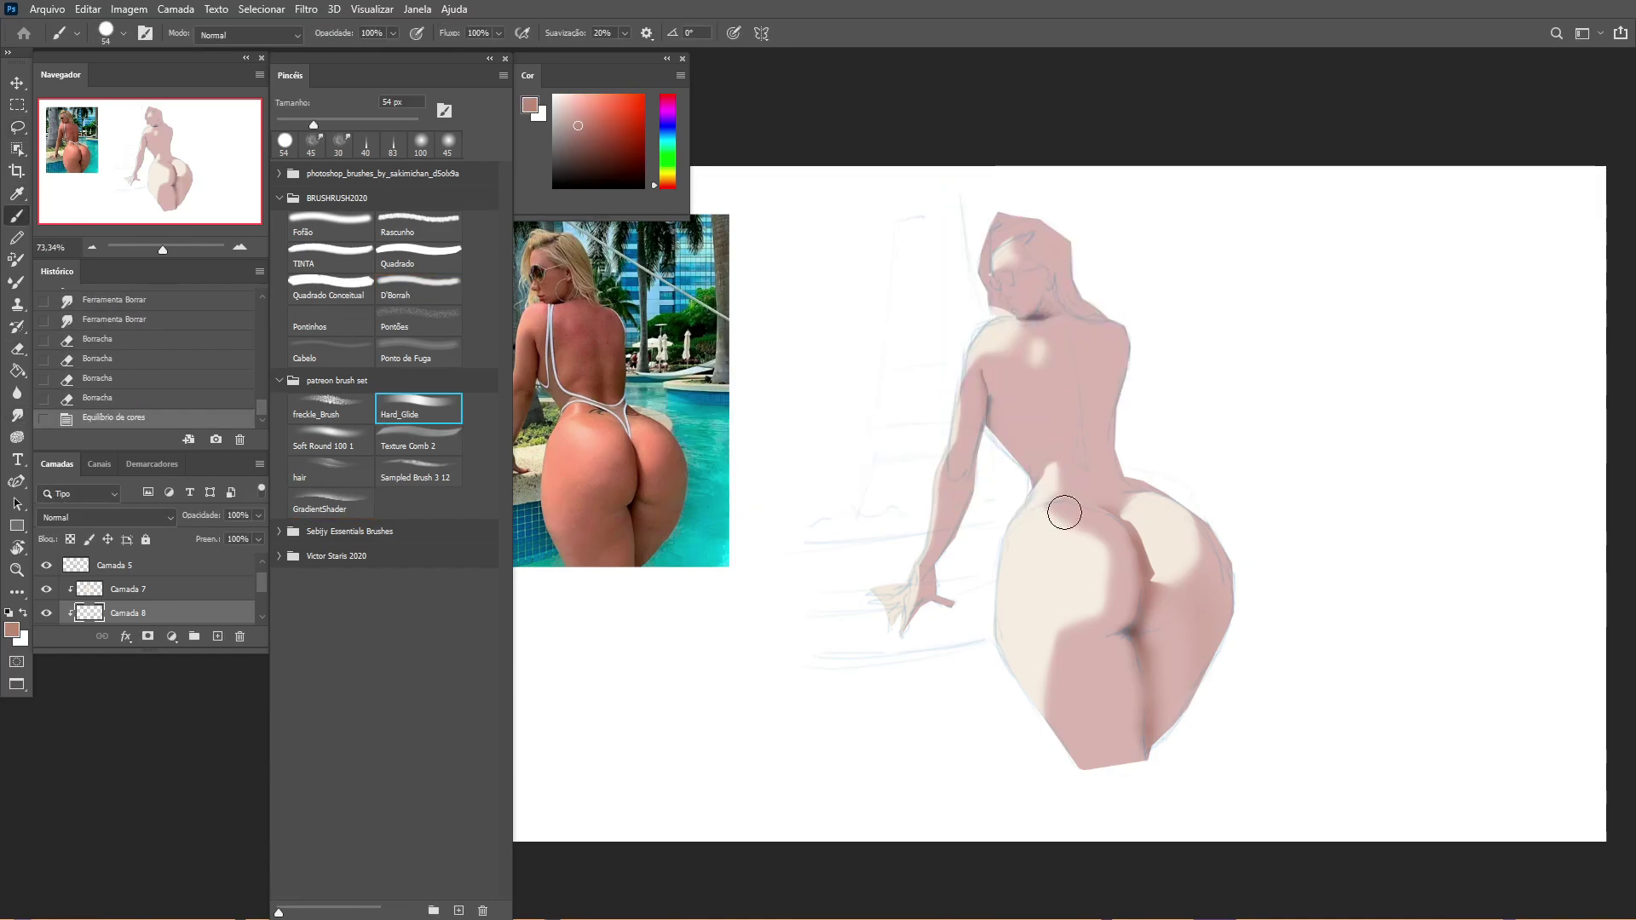
pyautogui.press('l')
pyautogui.moveTo(1038, 503); pyautogui.dragTo(1043, 424)
pyautogui.press('b')
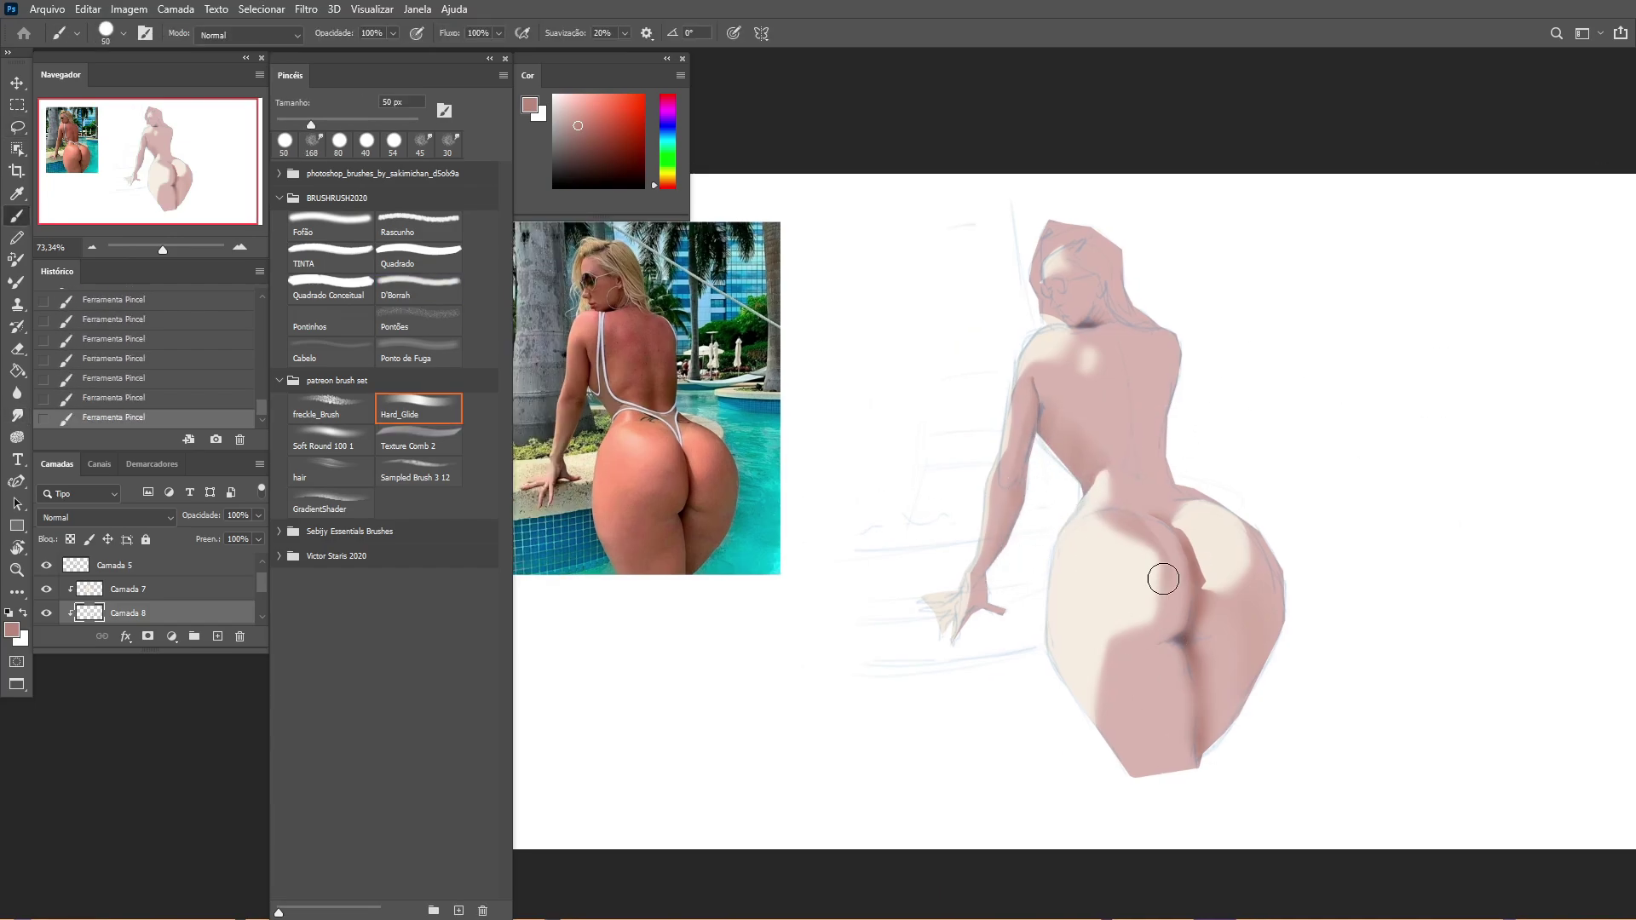
# Step: Lasso the area below the near hip's fold, paint soft shading across the thigh, and clear the selection
pyautogui.press('l')
pyautogui.moveTo(1162, 646); pyautogui.dragTo(1173, 645)
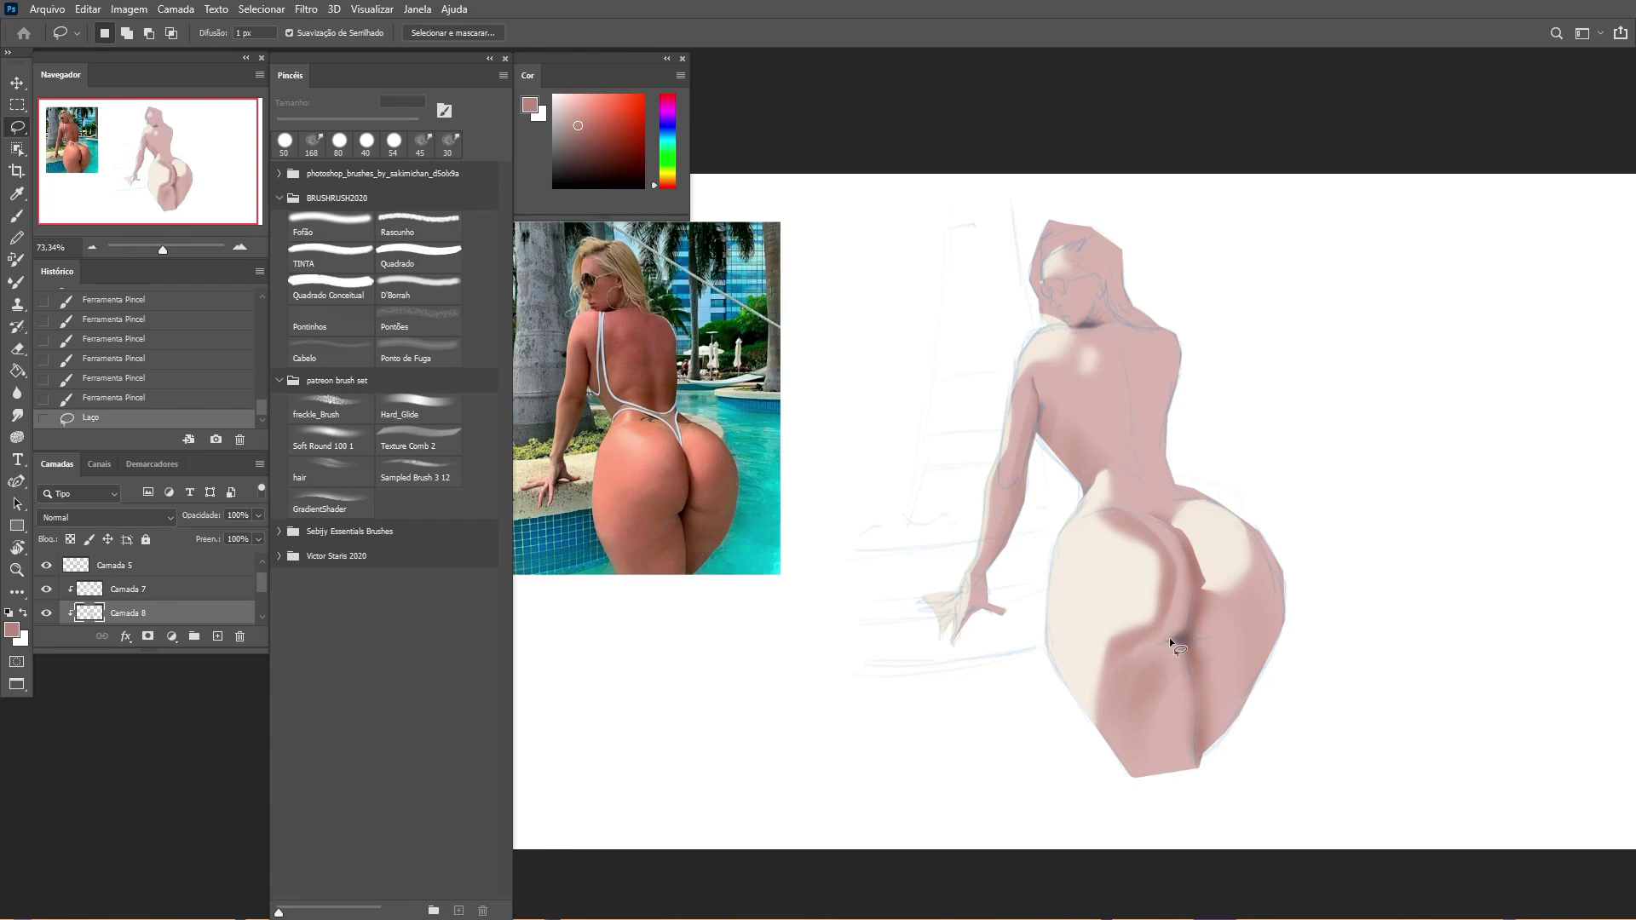
pyautogui.press('b')
pyautogui.moveTo(1206, 521)
pyautogui.mouseDown()
pyautogui.moveTo(1173, 553)
pyautogui.moveTo(1096, 478)
pyautogui.moveTo(1114, 545)
pyautogui.moveTo(1169, 616)
pyautogui.moveTo(1145, 660)
pyautogui.moveTo(1045, 589)
pyautogui.moveTo(1143, 747)
pyautogui.moveTo(1055, 693)
pyautogui.mouseUp()
pyautogui.hotkey('ctrl', 'd')
# Step: On the lit-area layer Camada 7, fade the light edges on both hips with the eraser and a 125 px D'Borrah smudge brush
pyautogui.press('e')
pyautogui.click(171, 599)
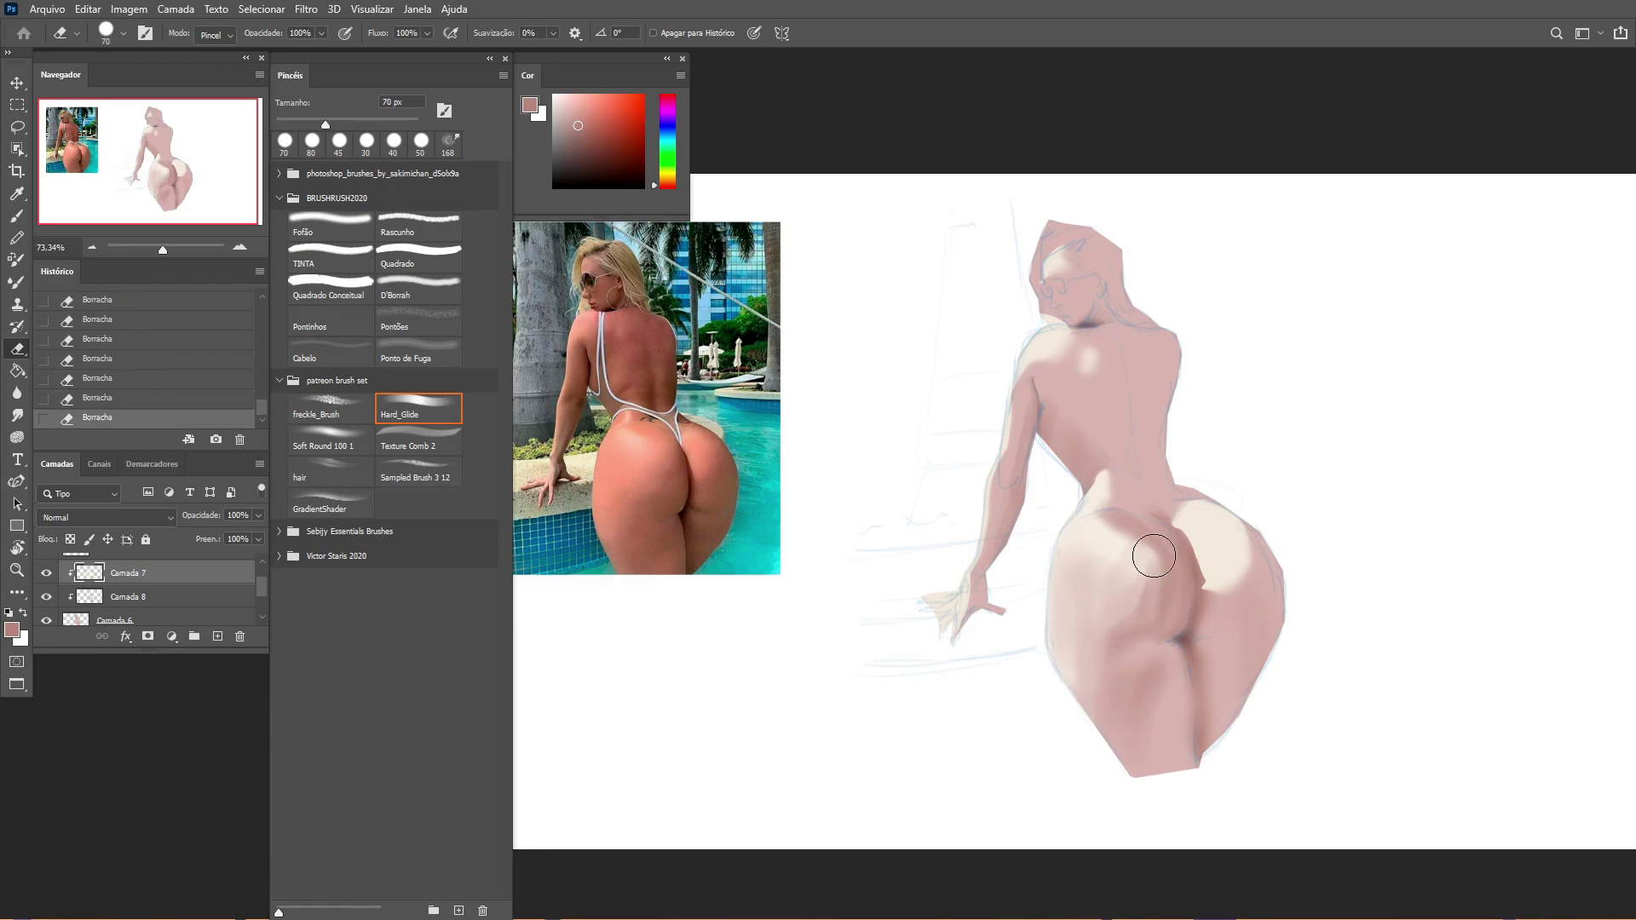
pyautogui.press('r')
pyautogui.moveTo(1146, 579); pyautogui.dragTo(1095, 620)
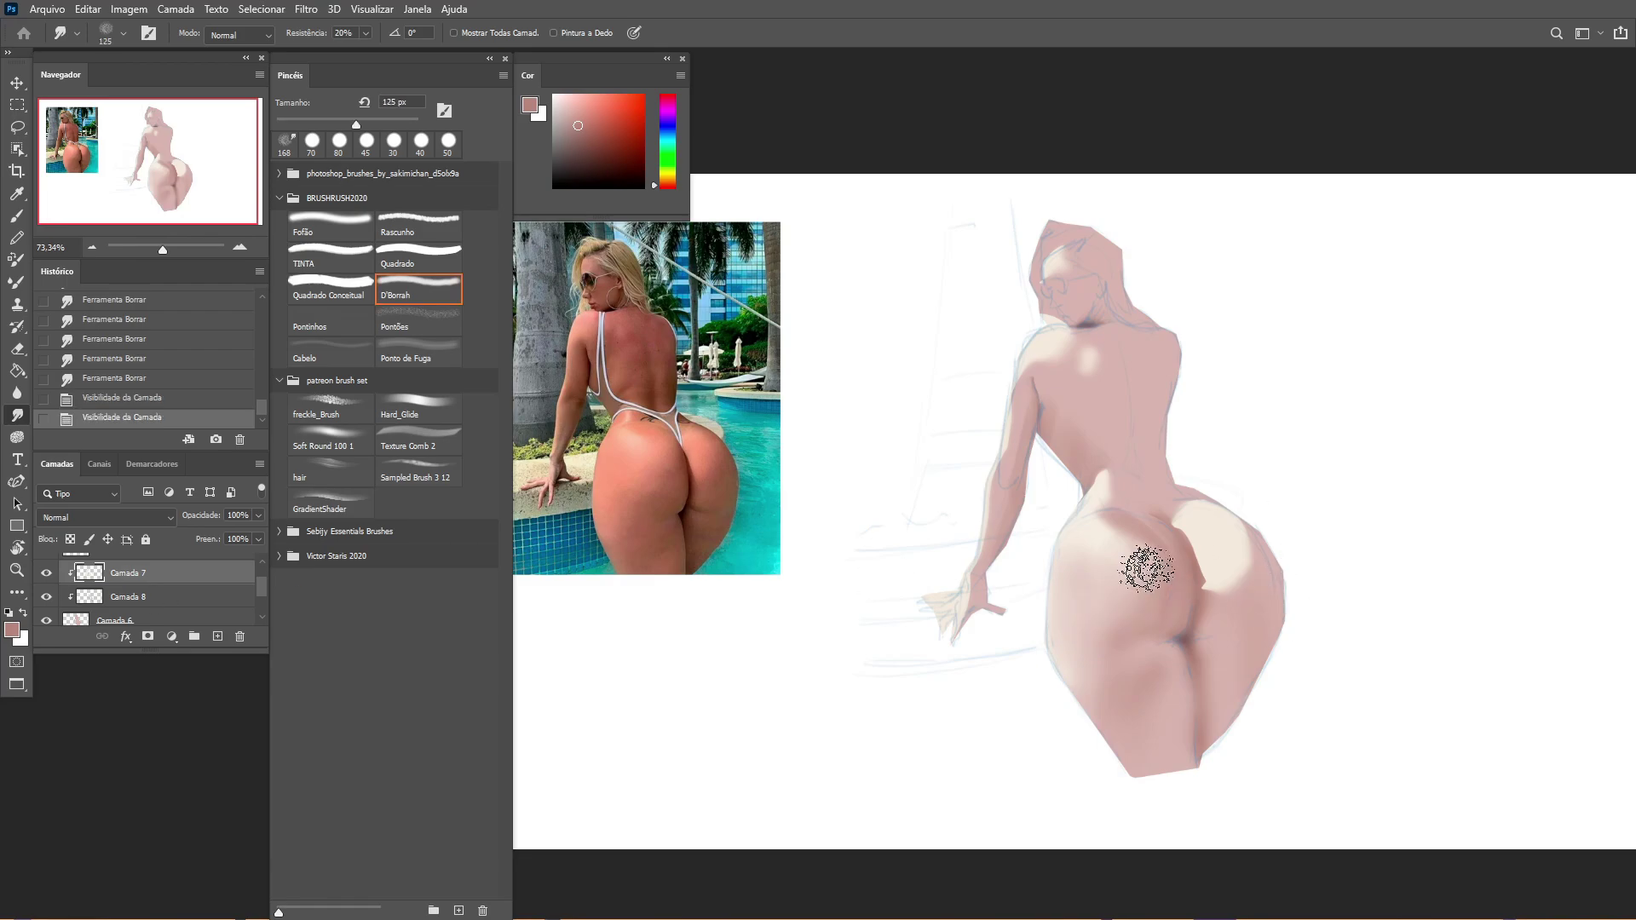
pyautogui.press('e')
pyautogui.moveTo(1242, 573)
pyautogui.mouseDown()
pyautogui.moveTo(1231, 555)
pyautogui.moveTo(1253, 533)
pyautogui.mouseUp()
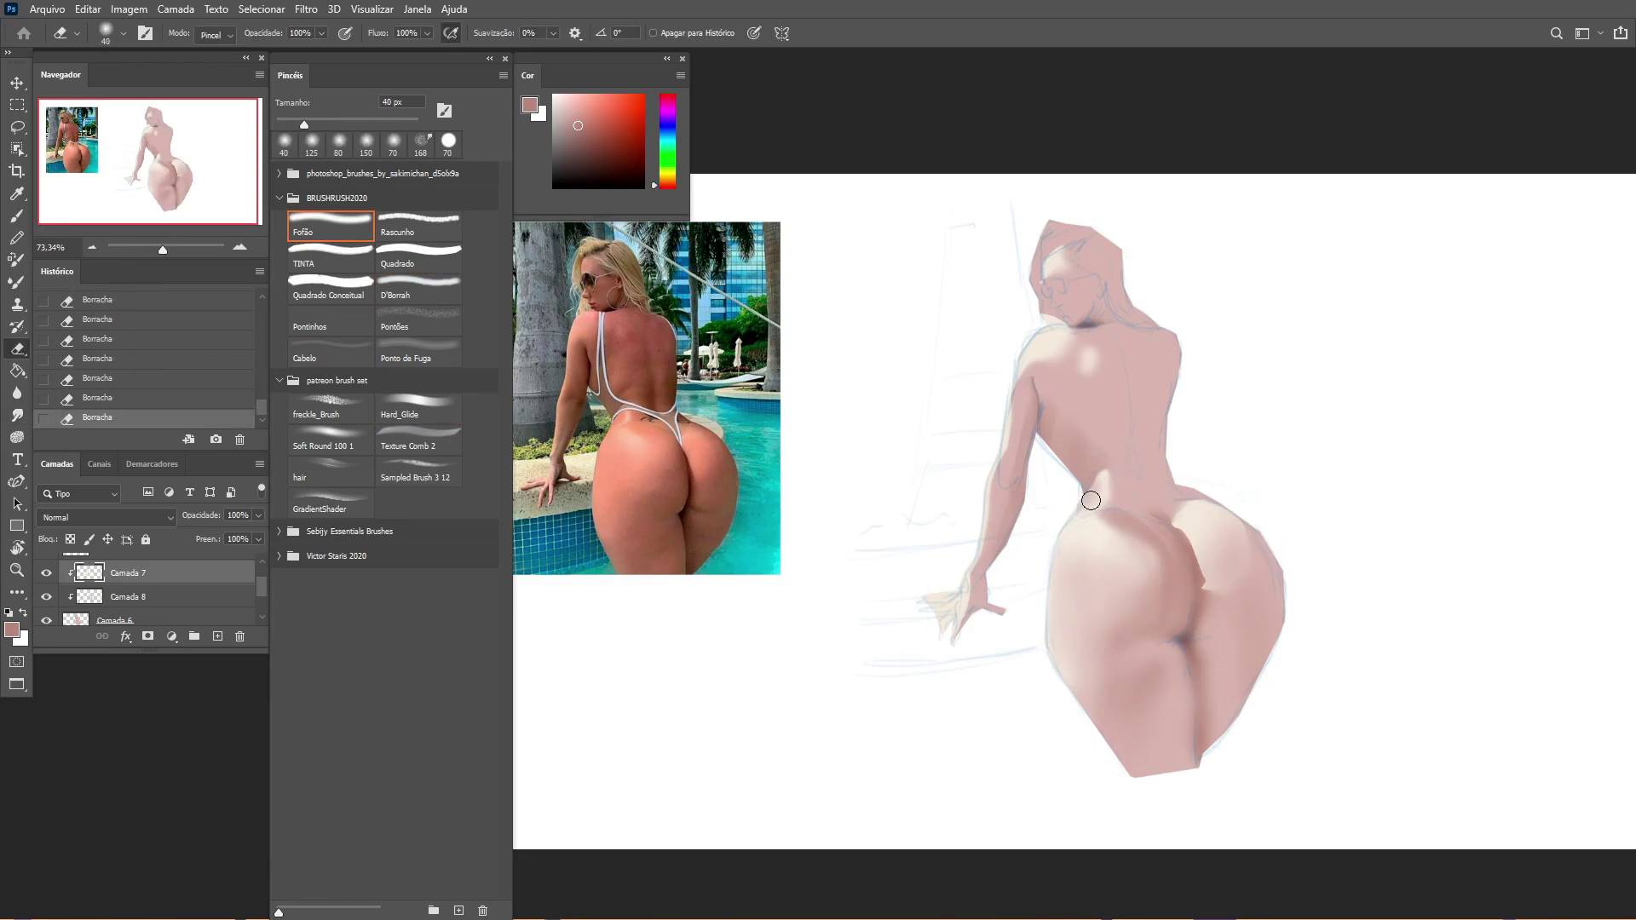
# Step: Lasso the hair on the base layer Camada 6 and colorize it blonde with hue +44, saturation +39 and lightness -6
pyautogui.scroll(-1, 641, 284)
pyautogui.scroll(2, 641, 284)
pyautogui.press('l')
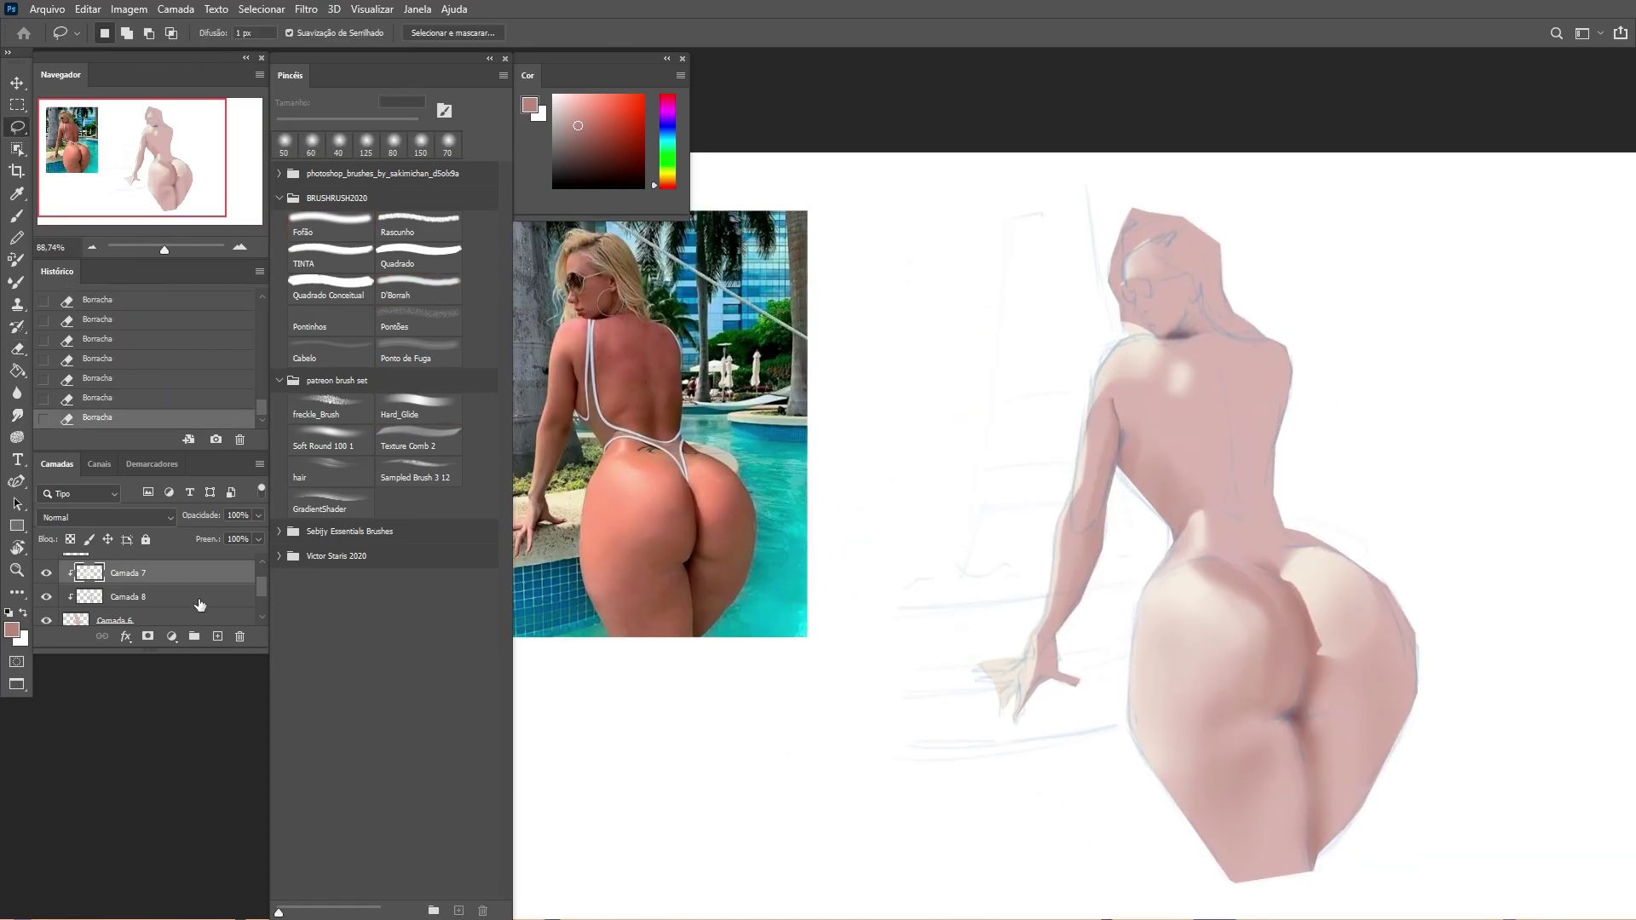
pyautogui.moveTo(195, 617); pyautogui.dragTo(194, 597)
pyautogui.hotkey('ctrl', 'z')
pyautogui.moveTo(1279, 339); pyautogui.dragTo(1207, 319)
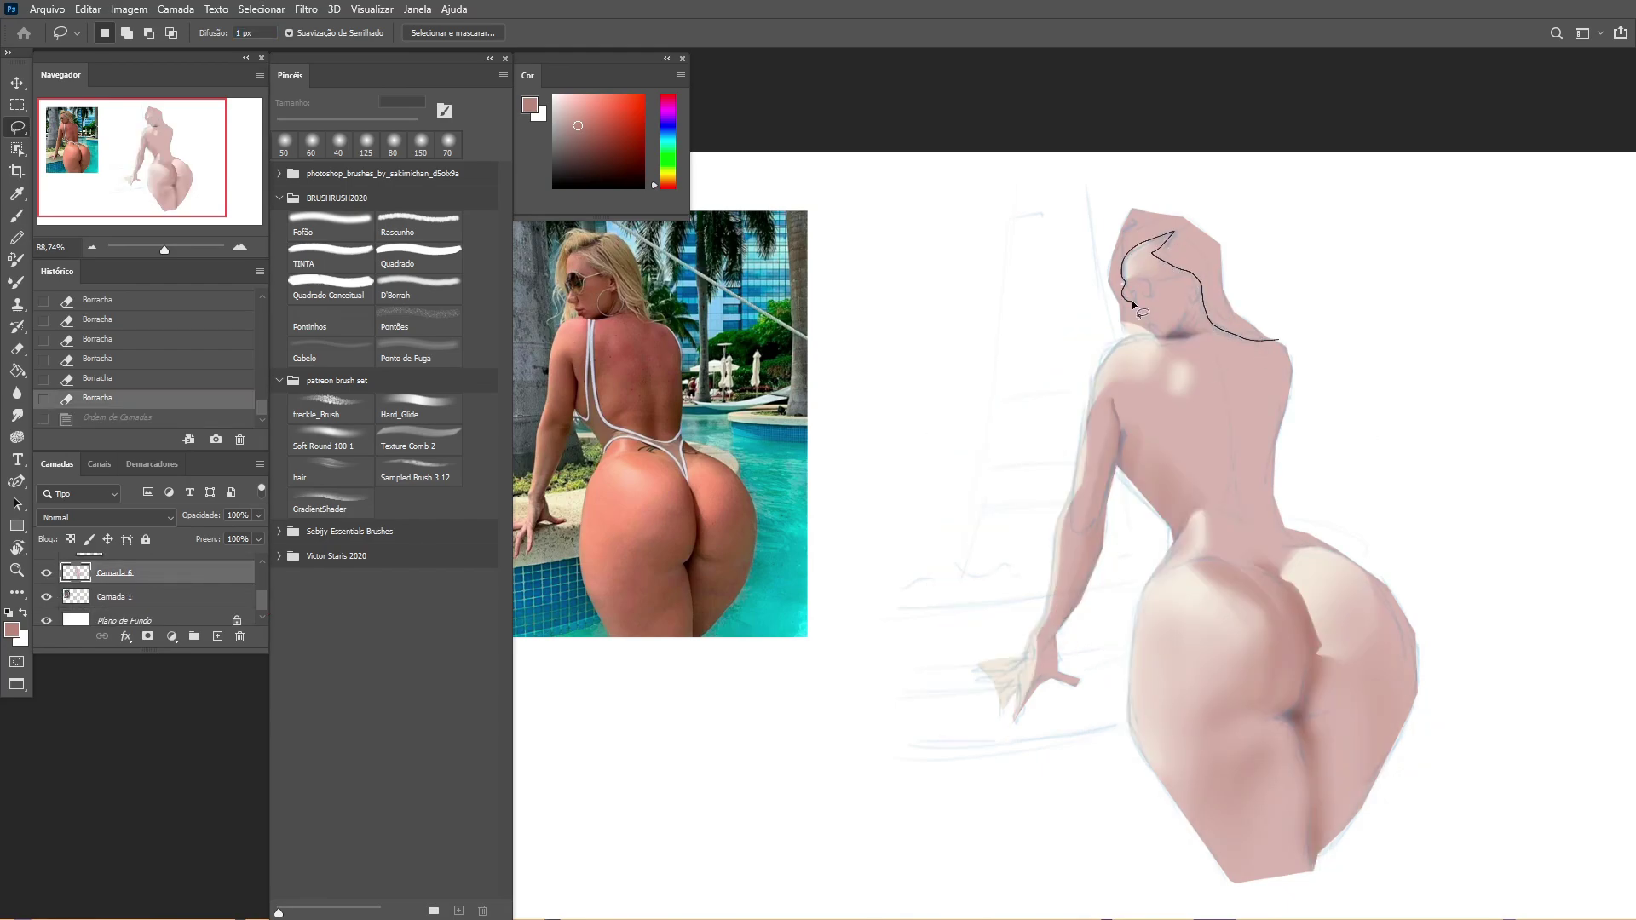
pyautogui.moveTo(1343, 231); pyautogui.dragTo(1317, 281)
pyautogui.hotkey('ctrl', 'u')
pyautogui.moveTo(1364, 106); pyautogui.dragTo(1283, 523)
pyautogui.moveTo(1278, 621); pyautogui.dragTo(1313, 621)
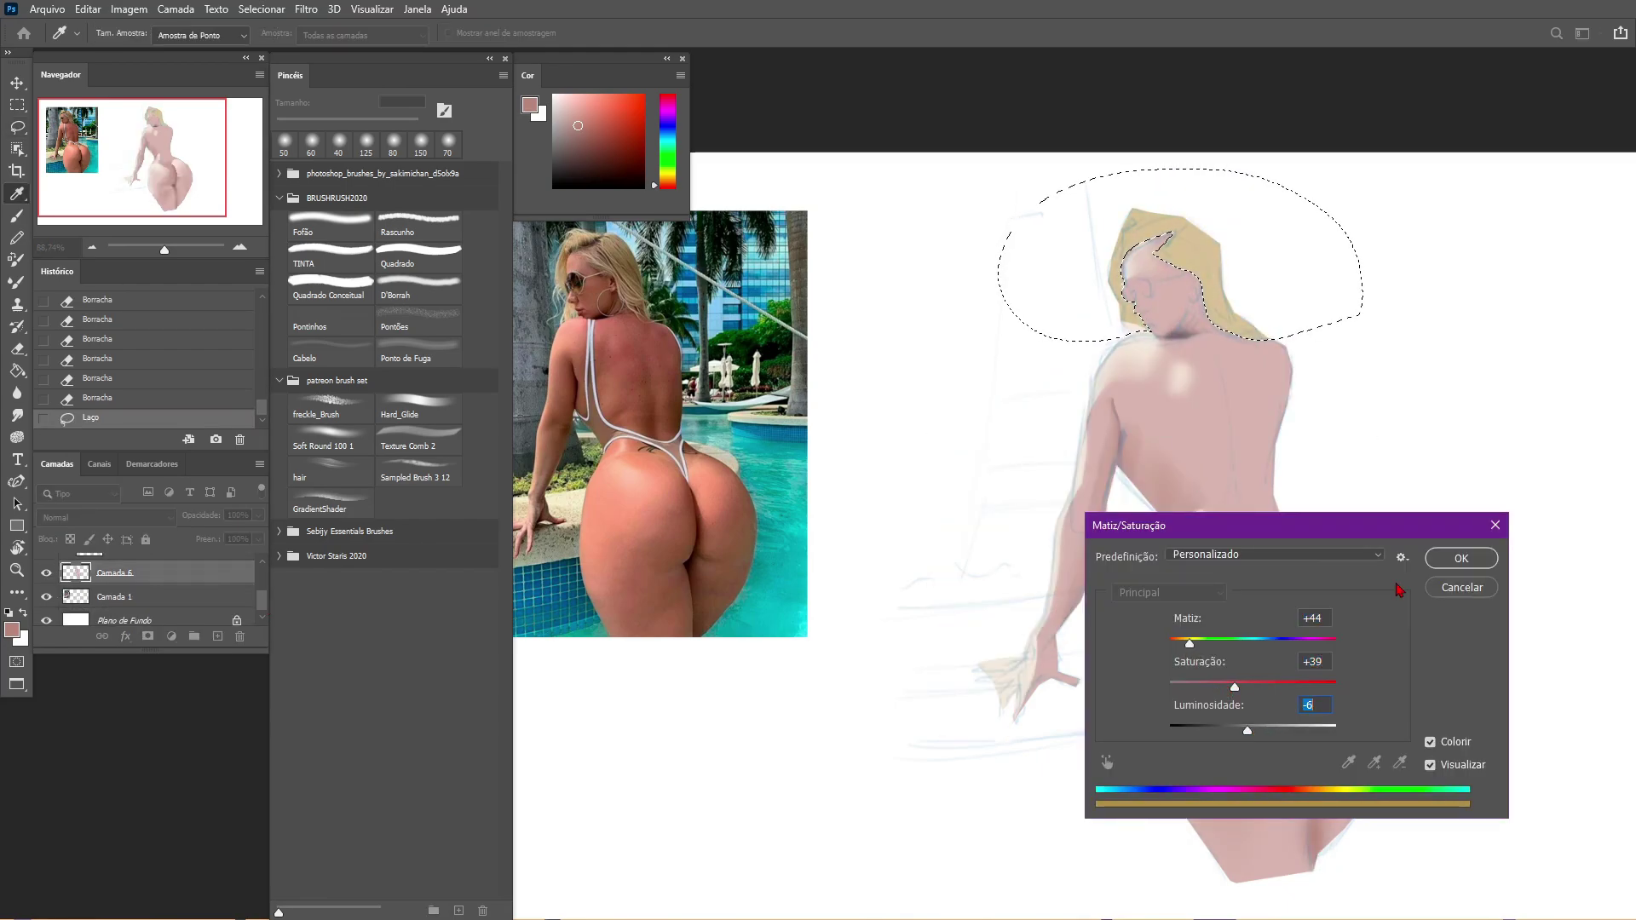
pyautogui.press('Return')
pyautogui.hotkey('ctrl', 'd')
# Step: Add a layer beneath the figure and fill a rectangular polygonal-lasso selection around her with muted gray-brown
pyautogui.keyDown('ctrl'); pyautogui.click(218, 636); pyautogui.keyUp('ctrl')
pyautogui.moveTo(1287, 878); pyautogui.dragTo(1367, 880)
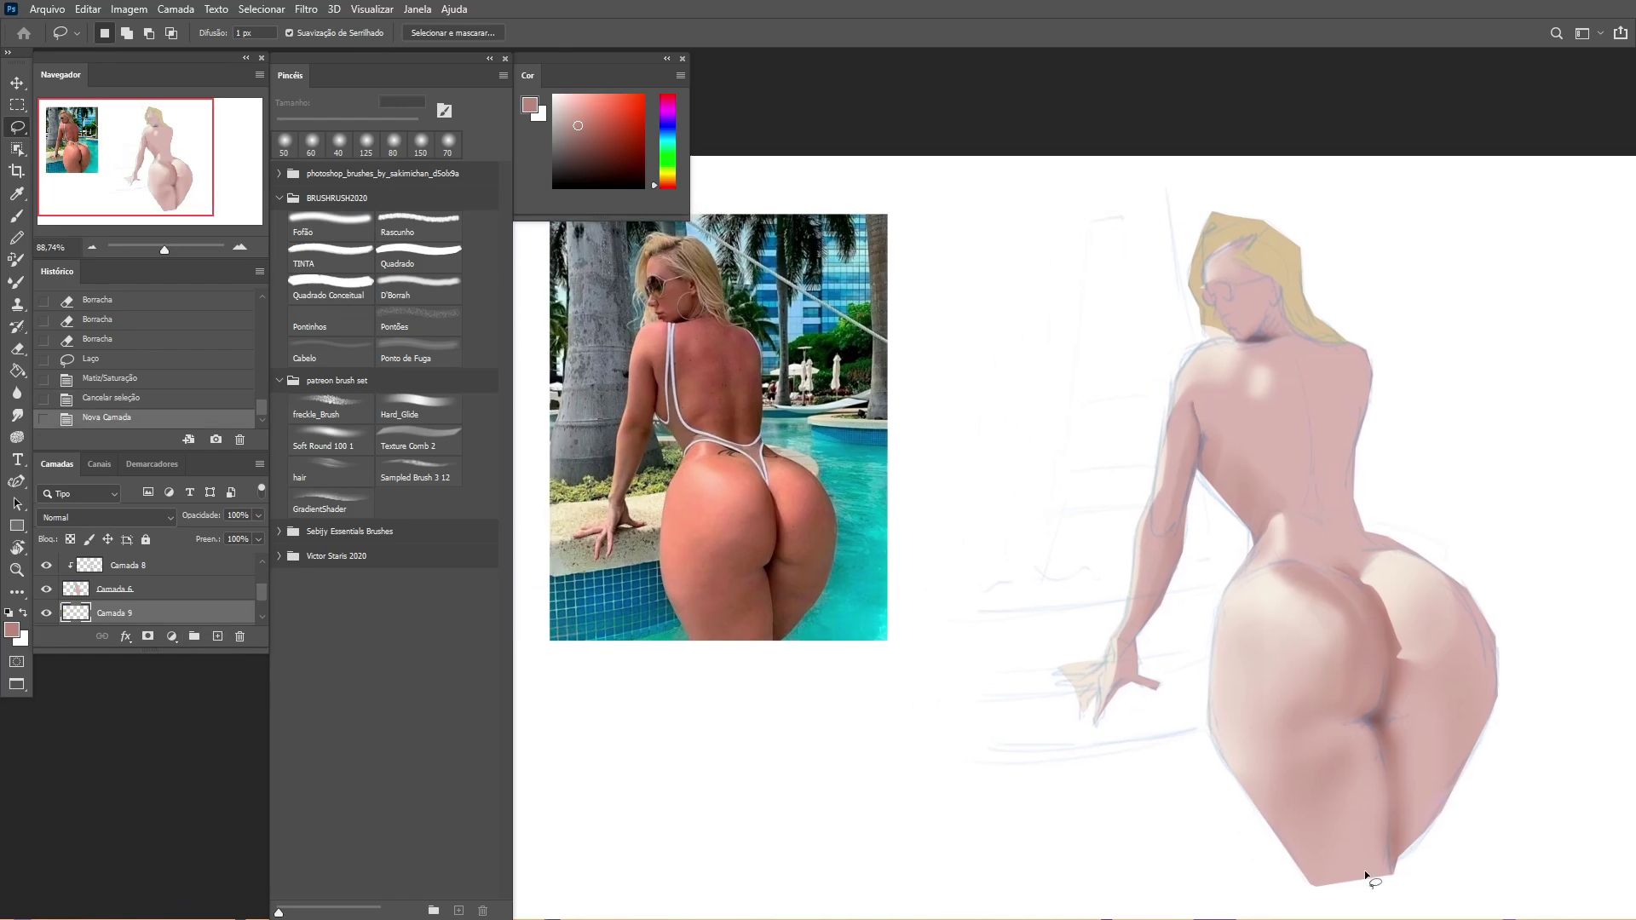
pyautogui.hotkey('shift', 'l')
pyautogui.click(1534, 803)
pyautogui.click(967, 810)
pyautogui.moveTo(1006, 170); pyautogui.dragTo(1006, 391)
pyautogui.hotkey('ctrl', '-')
pyautogui.click(807, 778)
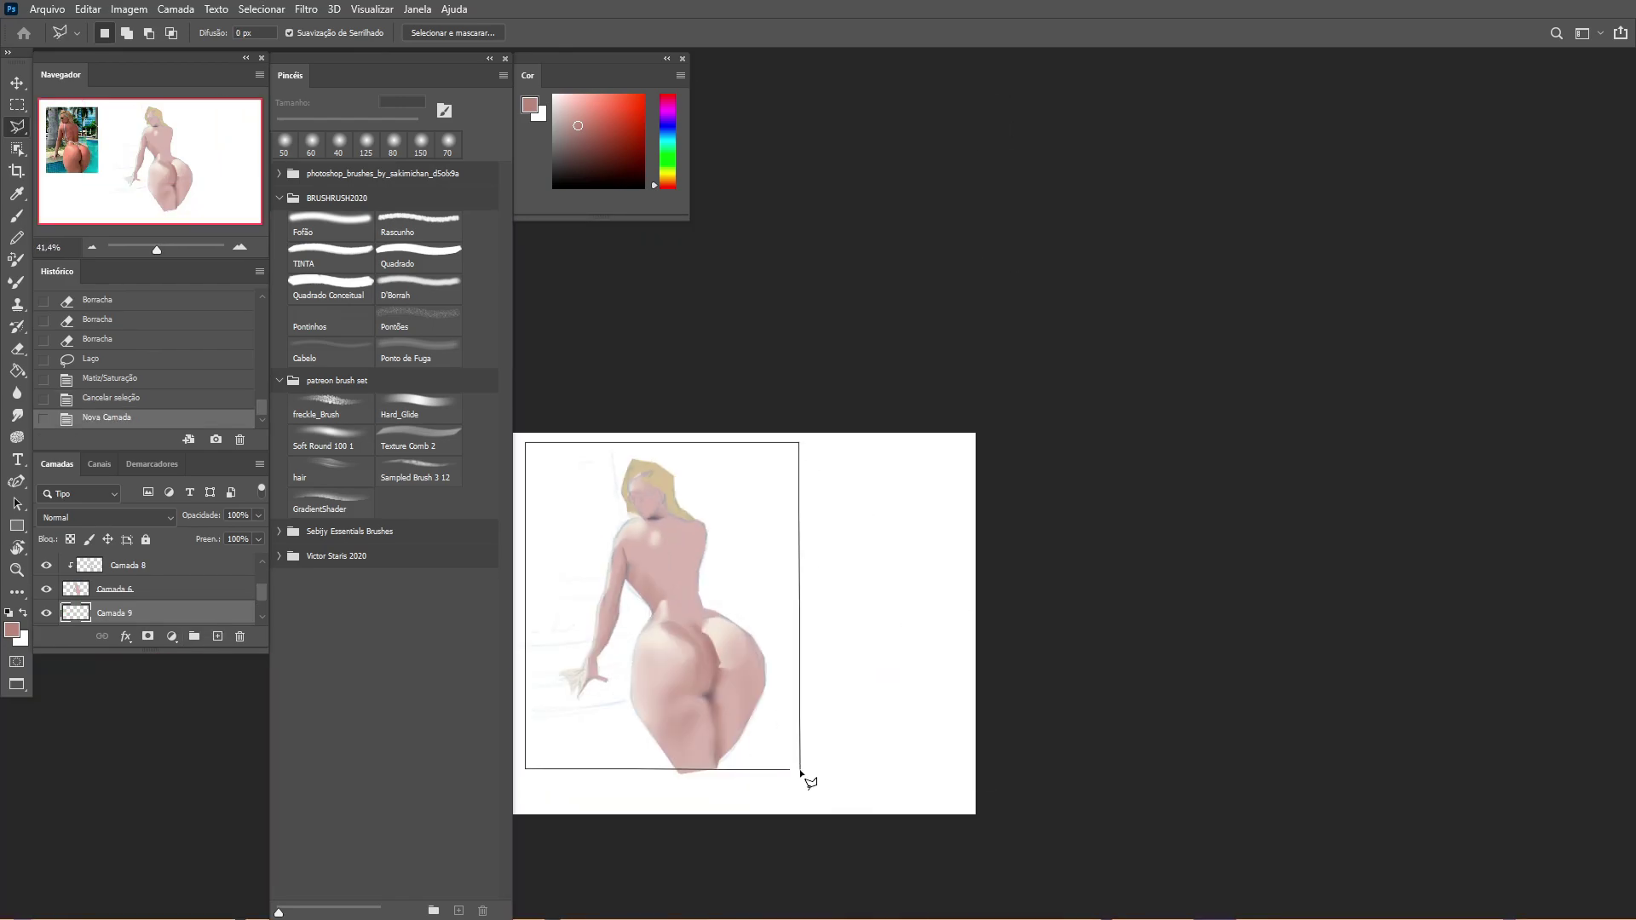
pyautogui.press('g')
pyautogui.click(661, 605)
pyautogui.hotkey('ctrl', 'd')
# Step: Paint a gray-blue tree trunk behind the arm with a 90 px Hard_Glide brush and lock the background layer's transparent pixels
pyautogui.hotkey('ctrl', '+')
pyautogui.click(418, 409)
pyautogui.click(667, 137)
pyautogui.moveTo(1079, 409); pyautogui.dragTo(1040, 457)
pyautogui.moveTo(1040, 457); pyautogui.dragTo(1033, 597)
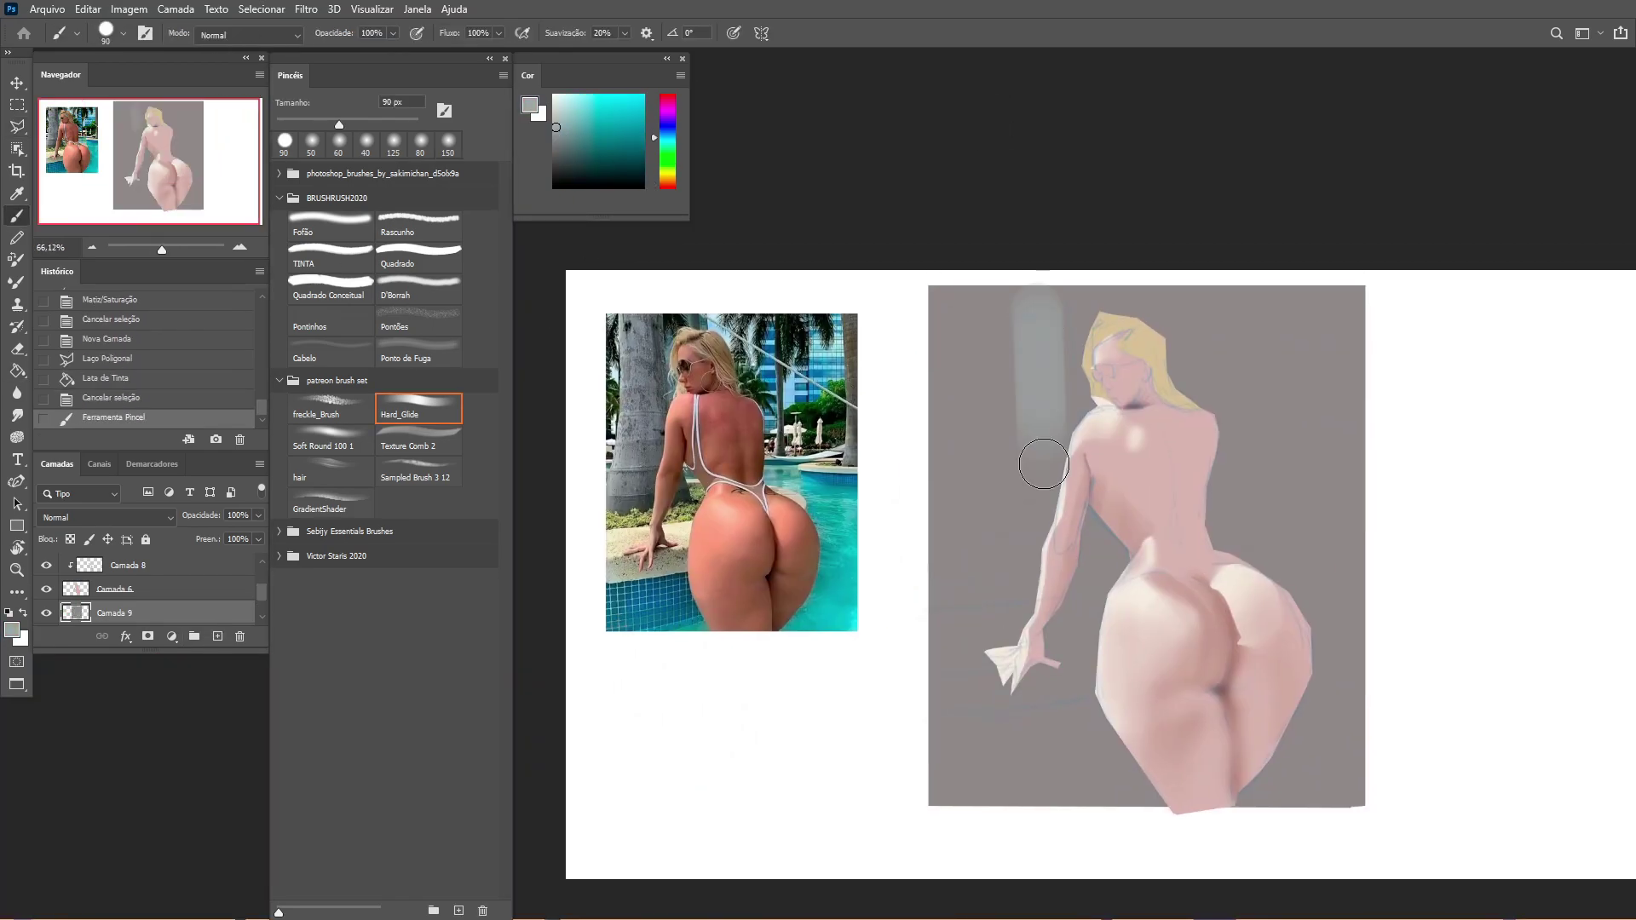
pyautogui.moveTo(1108, 332)
pyautogui.mouseDown()
pyautogui.moveTo(1048, 395)
pyautogui.moveTo(980, 579)
pyautogui.mouseUp()
pyautogui.click(70, 540)
pyautogui.moveTo(1039, 298); pyautogui.dragTo(989, 588)
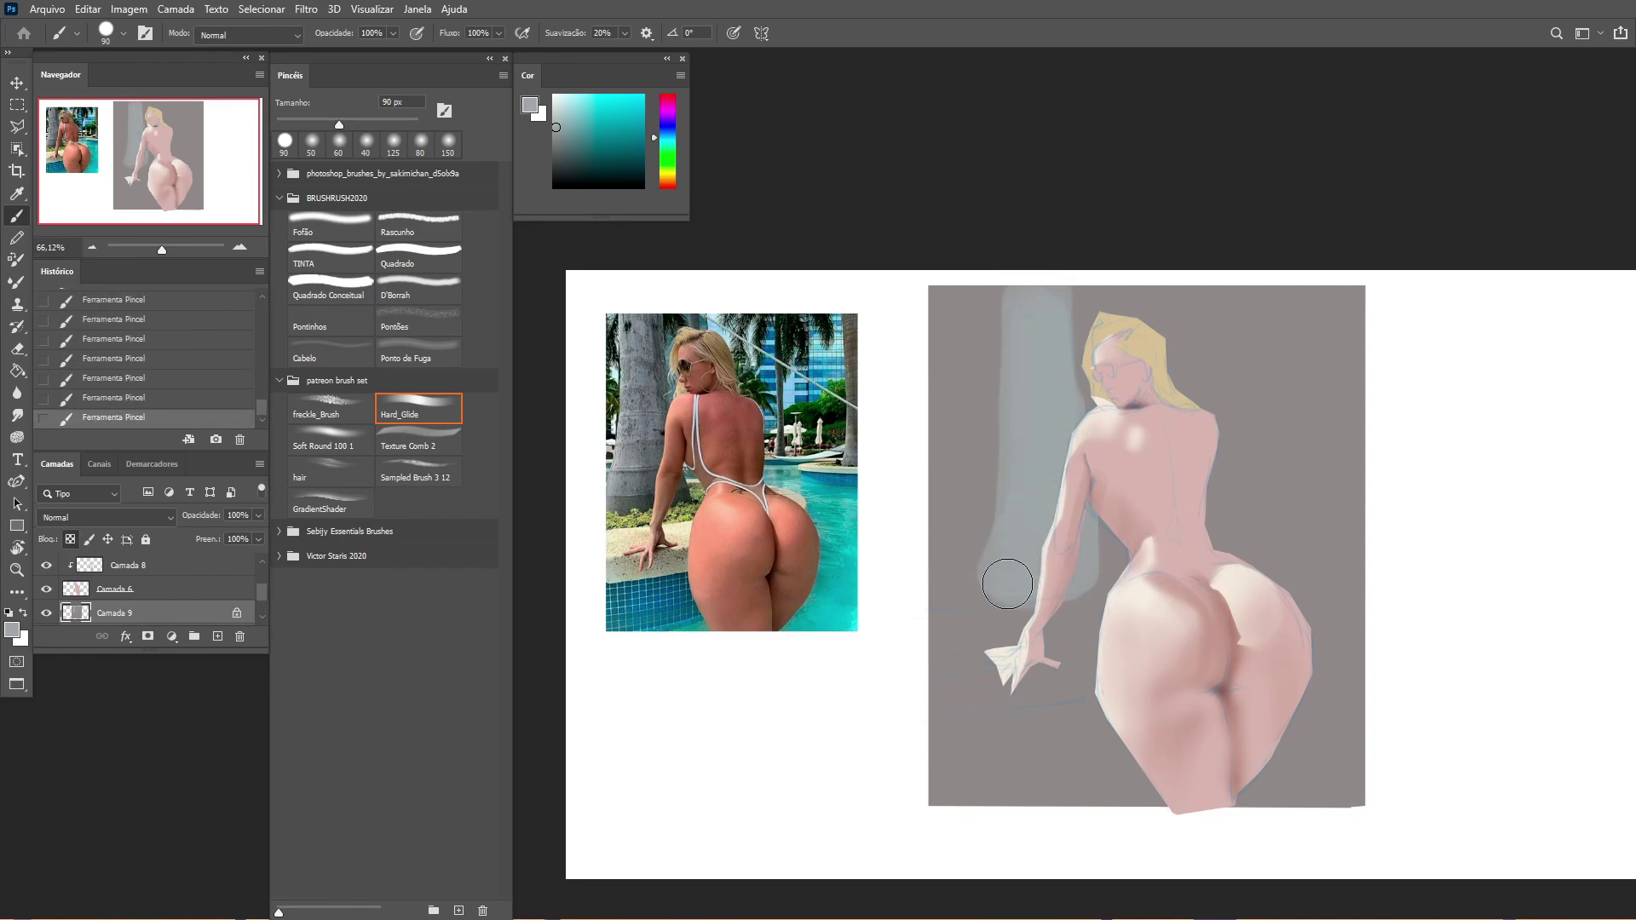
# Step: Draw a closed Pen path for the top of the pool ledge, running from the backdrop's edge beneath the hand to the hip
pyautogui.press('p')
pyautogui.click(929, 610)
pyautogui.click(1033, 604)
pyautogui.click(1076, 595)
pyautogui.click(1120, 583)
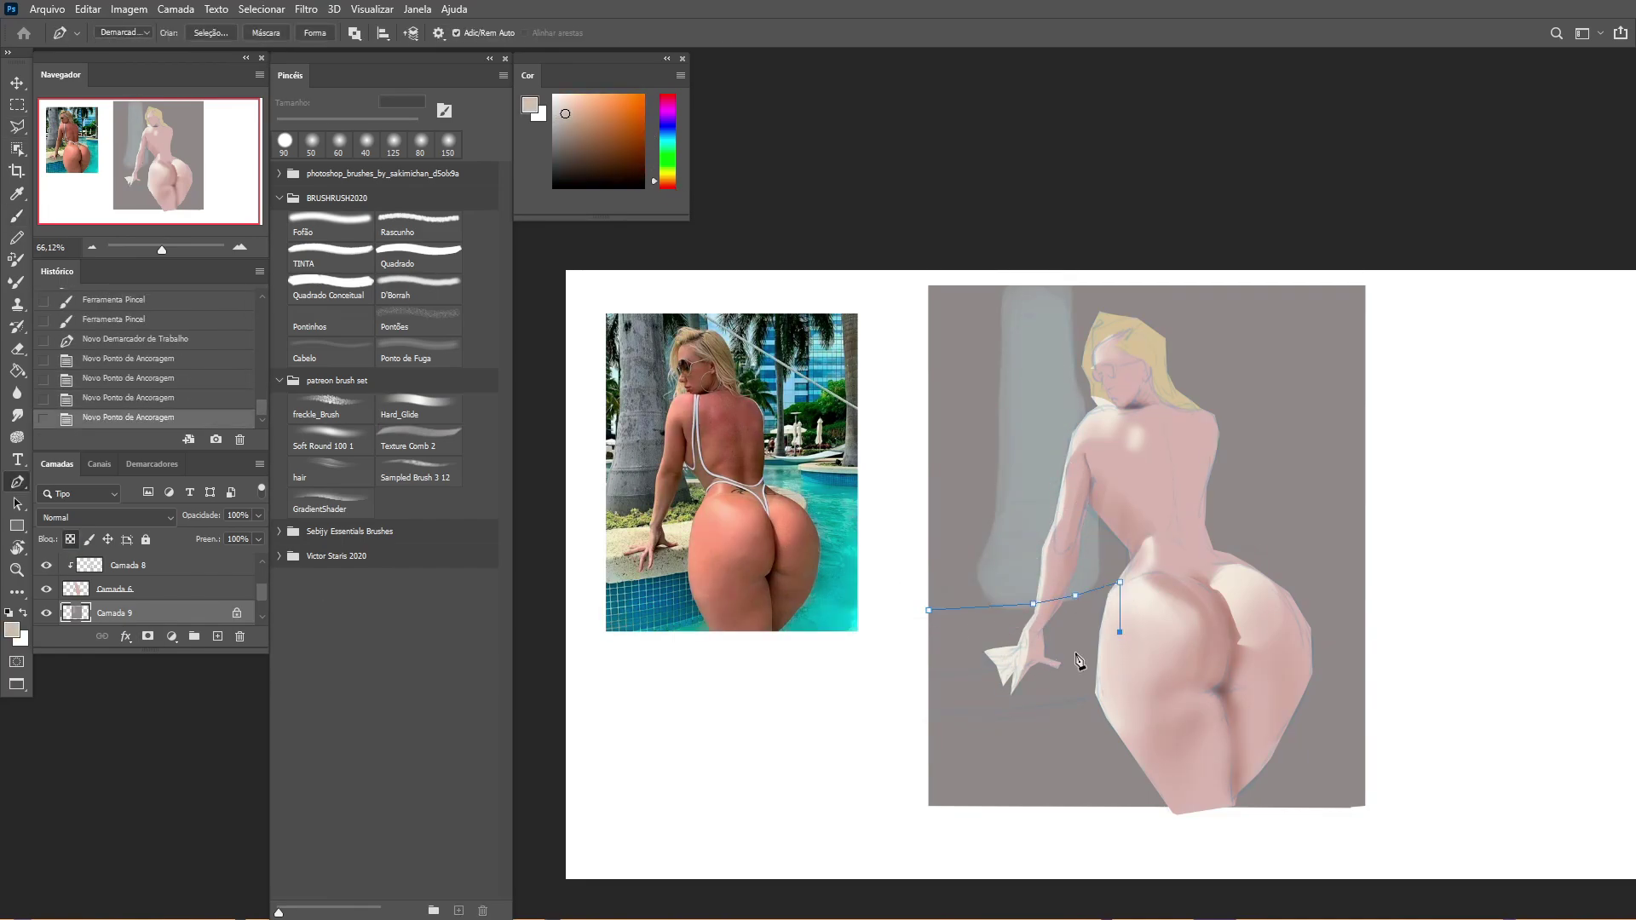
pyautogui.click(1083, 649)
pyautogui.click(928, 673)
pyautogui.click(916, 627)
pyautogui.click(928, 610)
# Step: Convert the path to a selection, fill it cream, and set hue -1, saturation +39 and lightness +51 with Hue/Saturation
pyautogui.hotkey('ctrl', 'Return')
pyautogui.hotkey('ctrl', 'u')
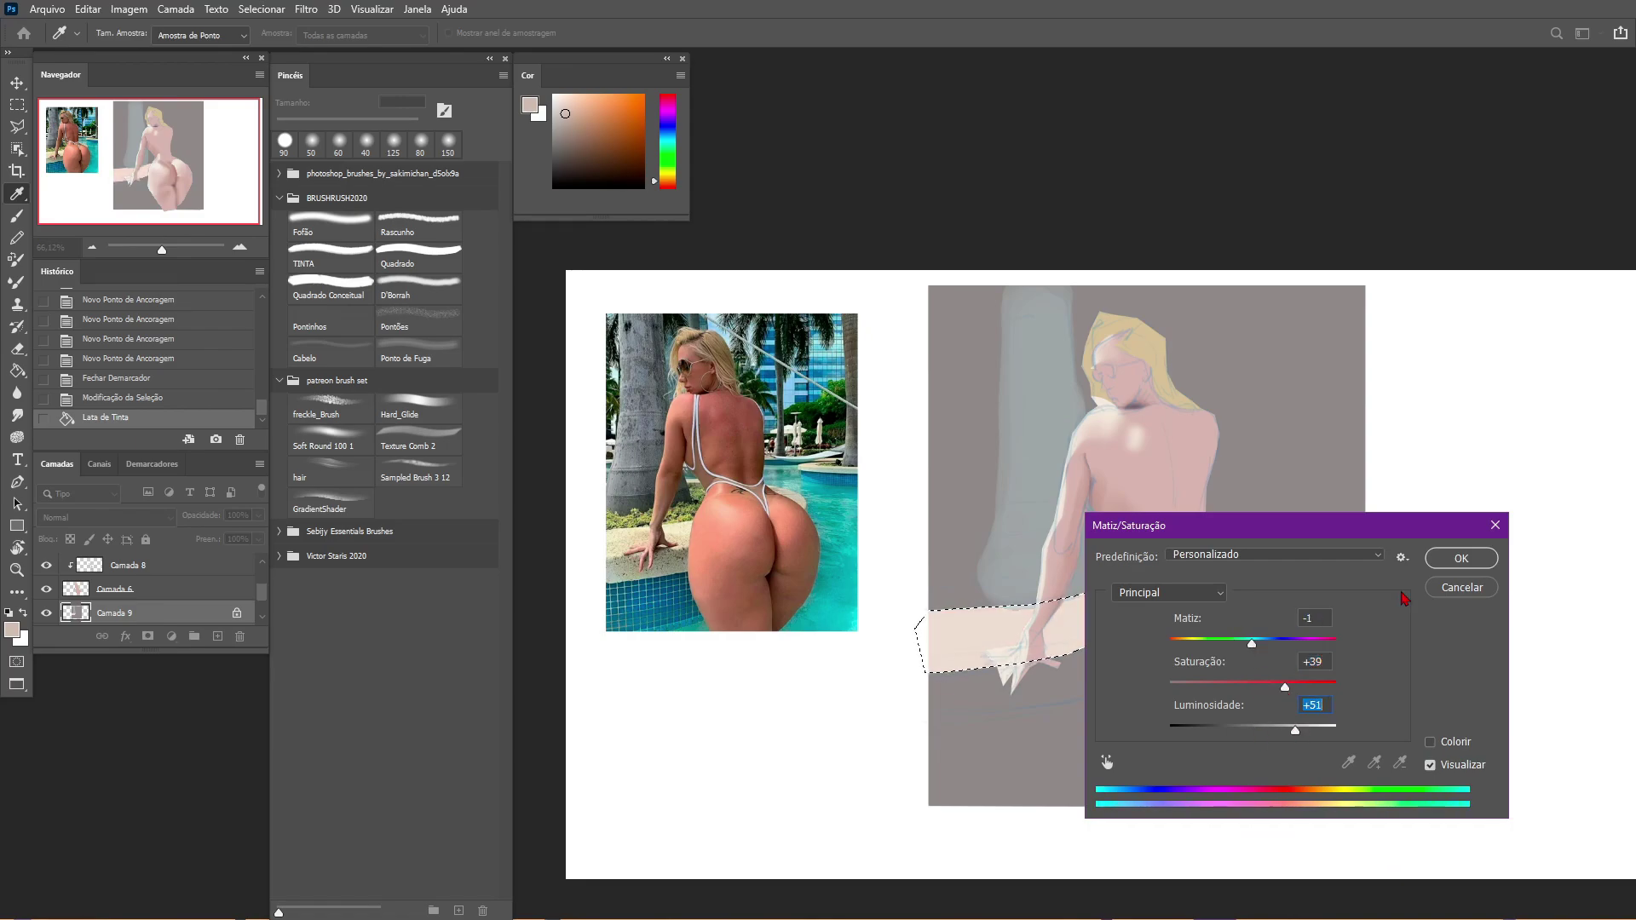
pyautogui.press('Return')
pyautogui.hotkey('ctrl', 'd')
# Step: Lasso the ledge's front face, fill it with gray-brown, and adjust its tone with Hue/Saturation
pyautogui.press('l')
pyautogui.moveTo(1077, 700)
pyautogui.mouseDown()
pyautogui.moveTo(1125, 631)
pyautogui.moveTo(878, 681)
pyautogui.mouseUp()
pyautogui.press('g')
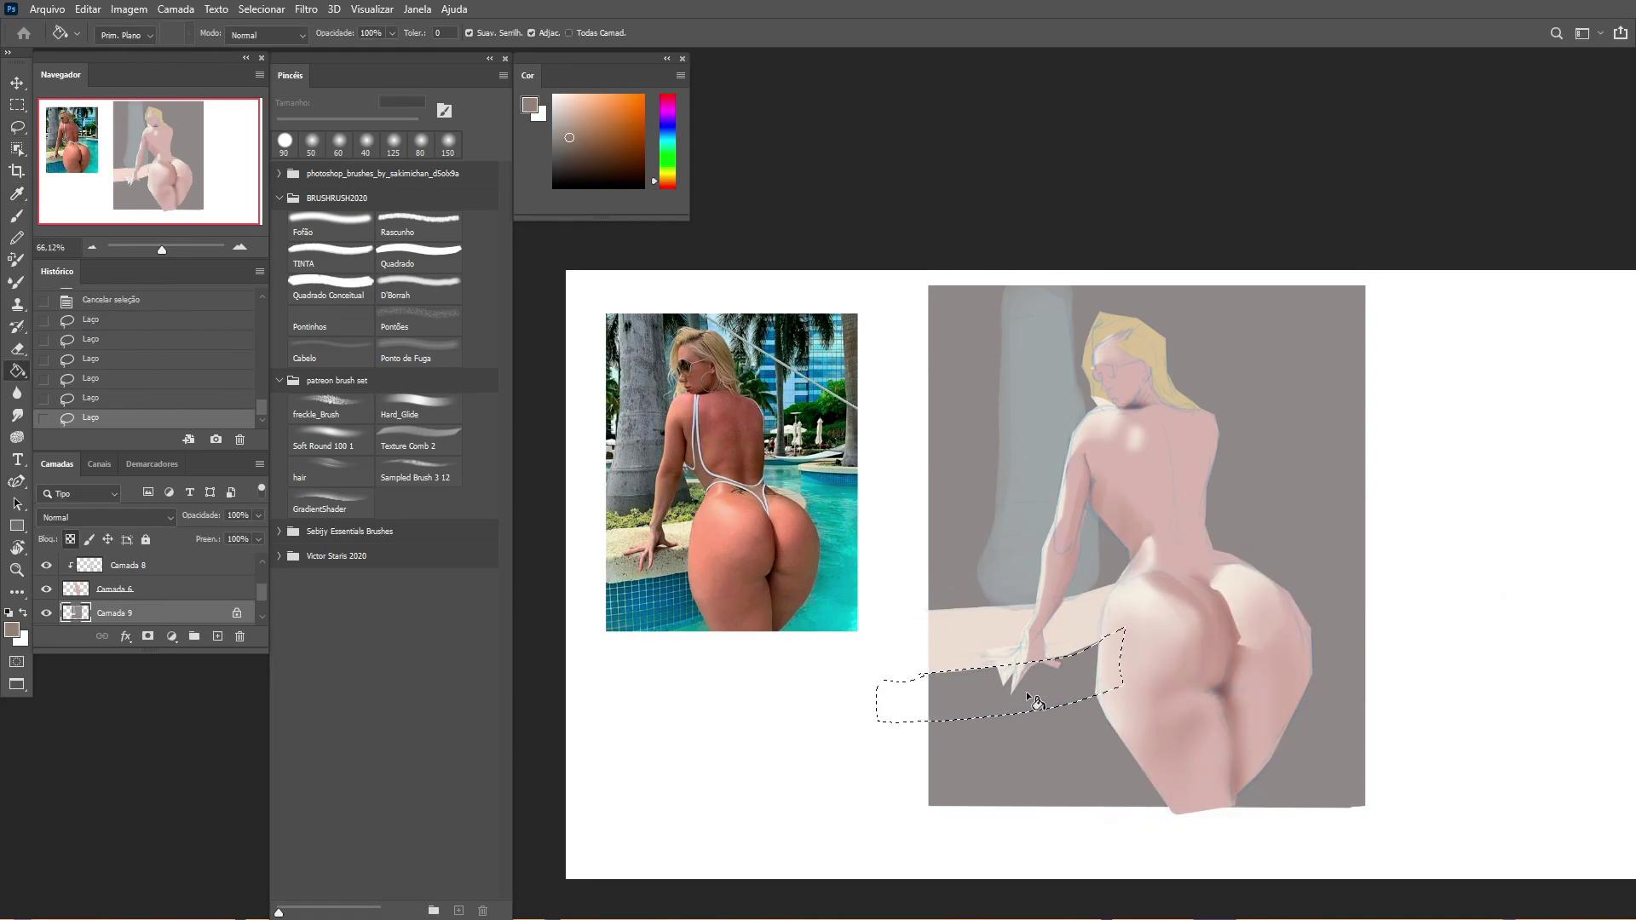
pyautogui.click(1031, 699)
pyautogui.hotkey('ctrl', 'u')
pyautogui.press('Return')
pyautogui.hotkey('ctrl', 'd')
# Step: Paint a deep blue curved band of pool below the ledge with the Hard_Glide brush
pyautogui.click(418, 409)
pyautogui.click(667, 134)
pyautogui.click(620, 166)
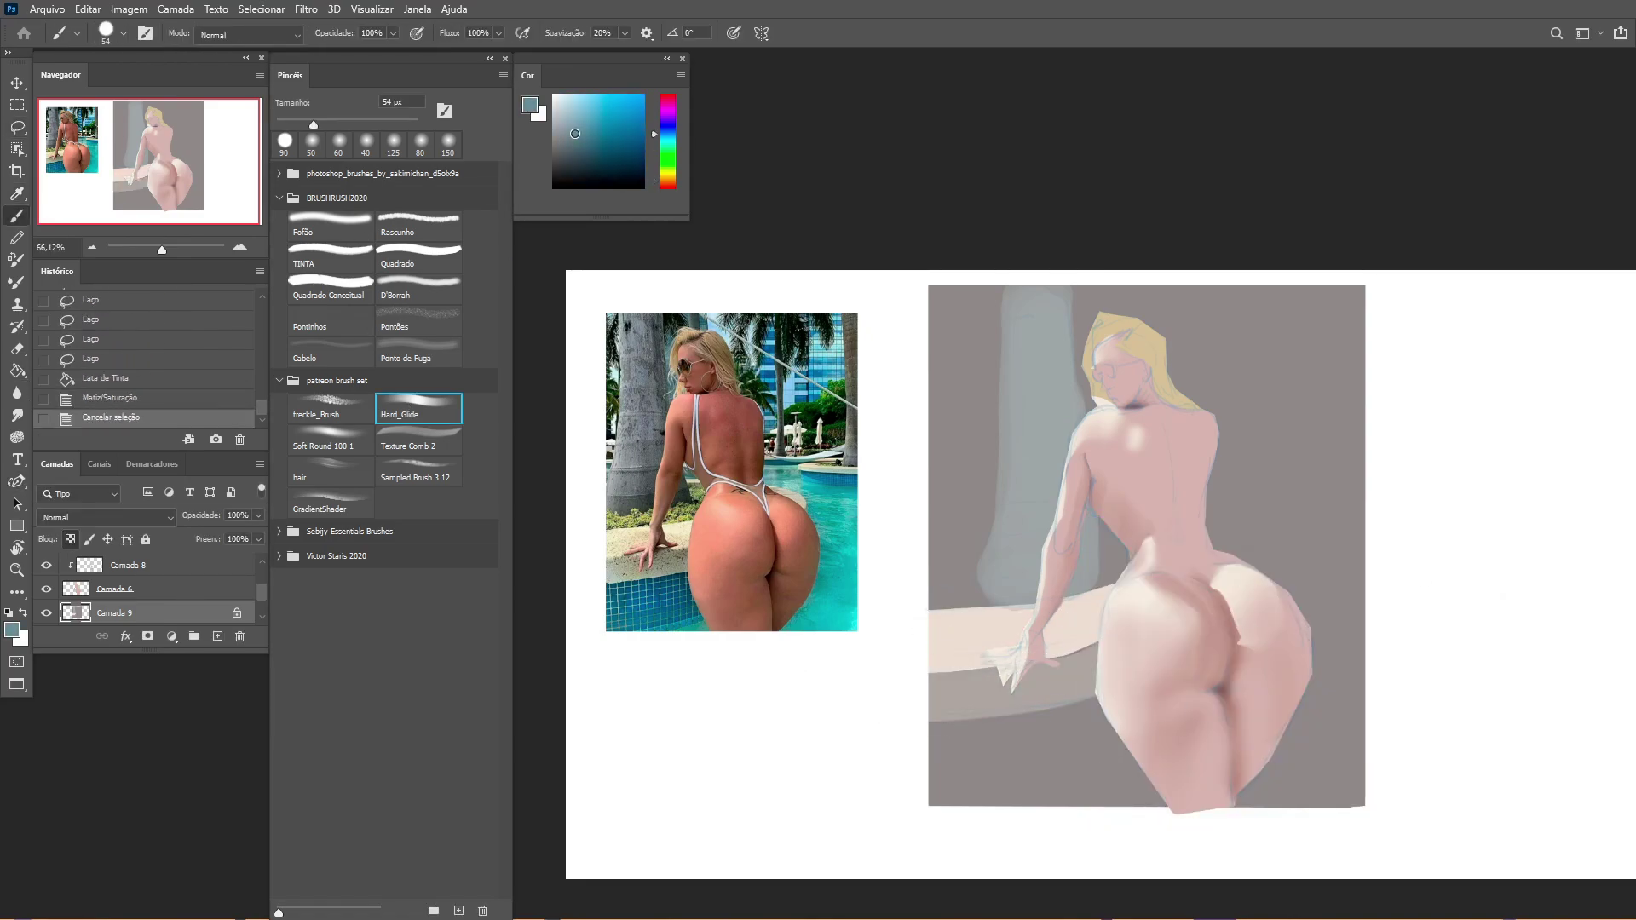
pyautogui.moveTo(933, 724)
pyautogui.mouseDown()
pyautogui.moveTo(978, 768)
pyautogui.moveTo(1100, 750)
pyautogui.mouseUp()
pyautogui.moveTo(938, 767); pyautogui.dragTo(1081, 760)
pyautogui.hotkey('ctrl', 'z')
pyautogui.press(']')
pyautogui.press(']')
pyautogui.press(']')
pyautogui.moveTo(933, 750); pyautogui.dragTo(1169, 767)
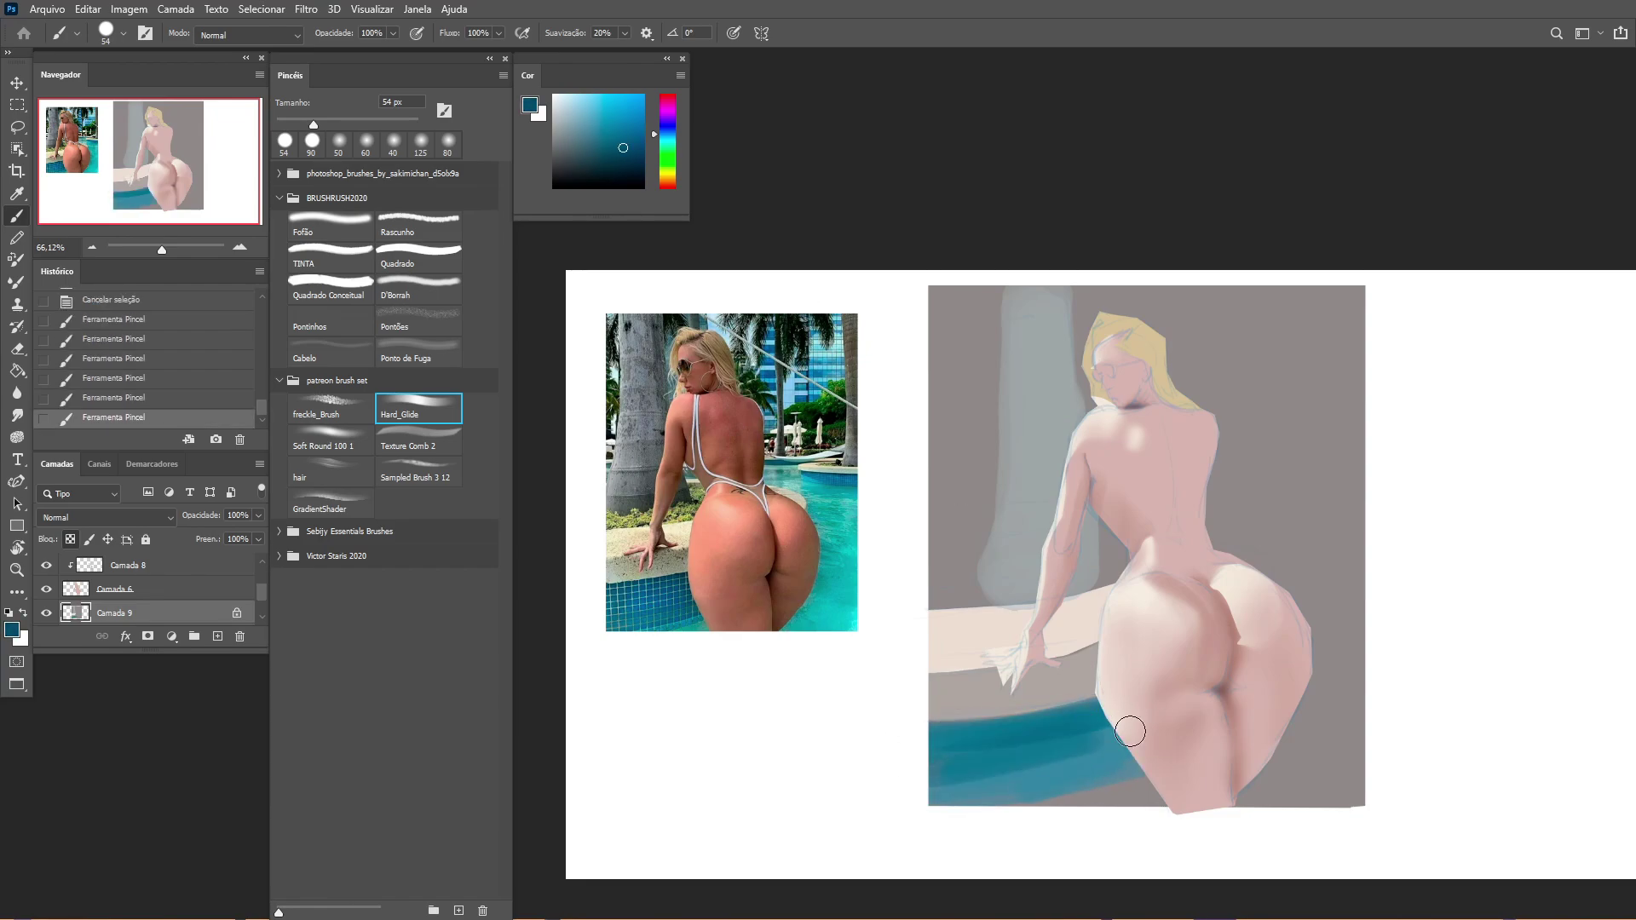
pyautogui.moveTo(933, 788); pyautogui.dragTo(1142, 767)
# Step: Enlarge the brush and paint vertical blue strokes for the building behind the head and shoulder
pyautogui.press(']')
pyautogui.press(']')
pyautogui.press(']')
pyautogui.press(']')
pyautogui.moveTo(1253, 478); pyautogui.dragTo(1212, 266)
pyautogui.moveTo(1262, 512); pyautogui.dragTo(1194, 290)
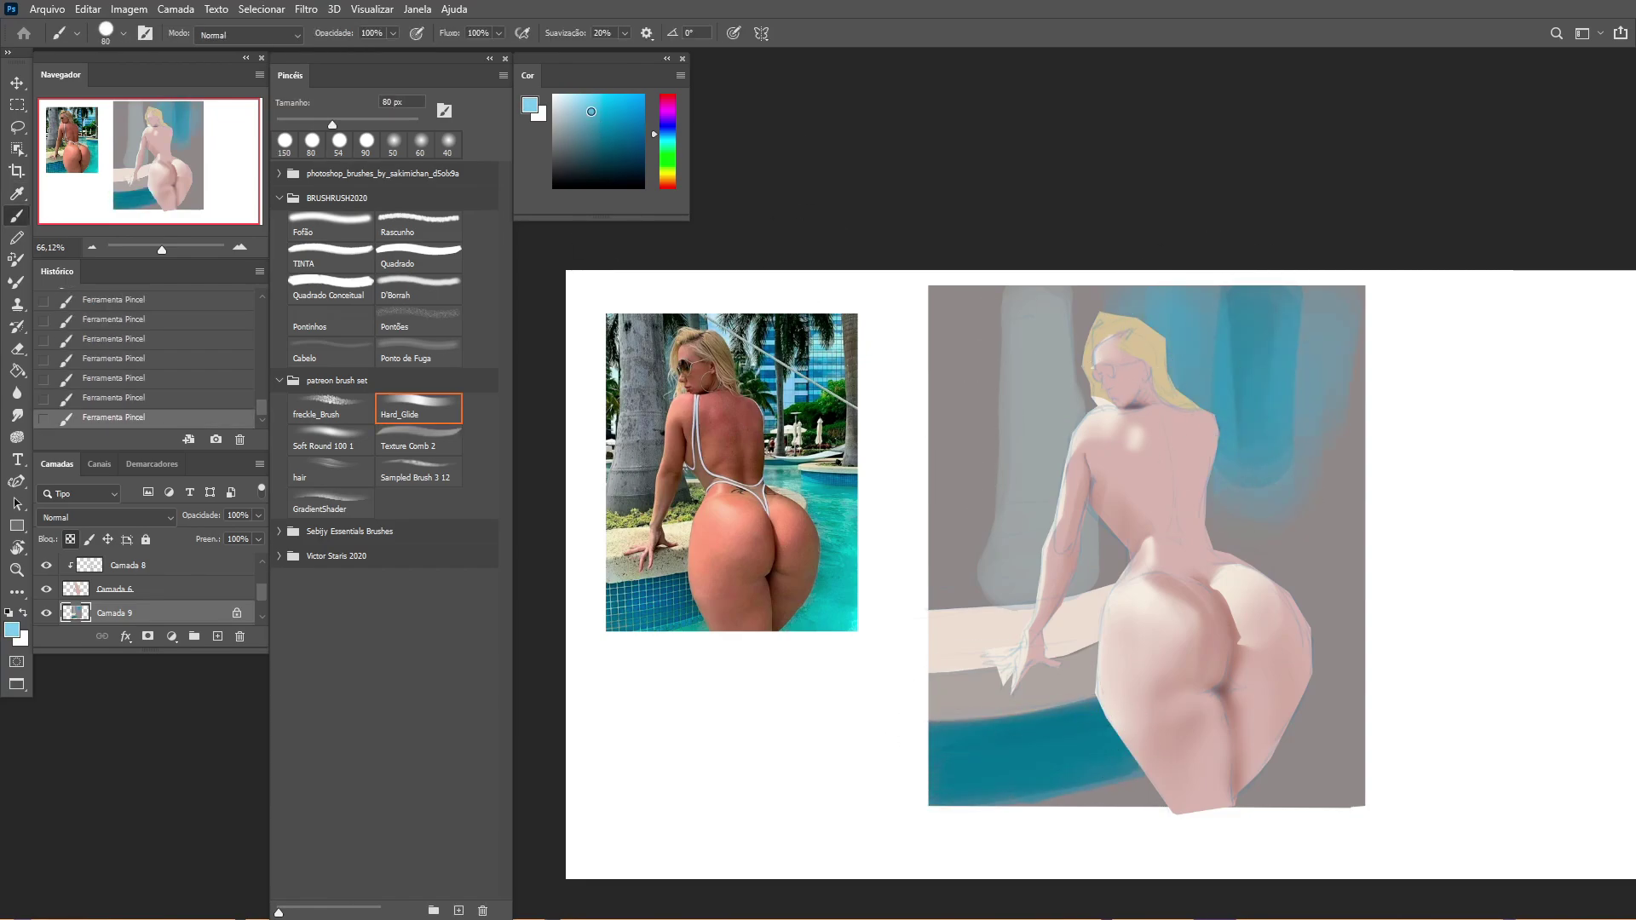
# Step: Paint light turquoise water around the far hip and thigh, blending sampled tones with a smaller brush
pyautogui.moveTo(1154, 785)
pyautogui.mouseDown()
pyautogui.moveTo(1337, 705)
pyautogui.moveTo(1364, 571)
pyautogui.moveTo(1372, 632)
pyautogui.moveTo(1330, 605)
pyautogui.moveTo(1364, 588)
pyautogui.mouseUp()
pyautogui.keyDown('alt'); pyautogui.click(1111, 669); pyautogui.keyUp('alt')
pyautogui.press('[')
pyautogui.press('[')
pyautogui.press('[')
pyautogui.press('[')
pyautogui.press('[')
pyautogui.press('[')
pyautogui.keyDown('alt'); pyautogui.click(1347, 682); pyautogui.keyUp('alt')
pyautogui.keyDown('alt'); pyautogui.click(1304, 597); pyautogui.keyUp('alt')
pyautogui.keyDown('alt'); pyautogui.click(1347, 665); pyautogui.keyUp('alt')
pyautogui.moveTo(1347, 664)
pyautogui.mouseDown()
pyautogui.moveTo(1279, 571)
pyautogui.moveTo(1364, 562)
pyautogui.moveTo(1355, 520)
pyautogui.mouseUp()
# Step: Paint the distant pool edge beside the far hip with sampled teal and pale tones
pyautogui.keyDown('alt'); pyautogui.click(1079, 722); pyautogui.keyUp('alt')
pyautogui.keyDown('alt'); pyautogui.click(1312, 546); pyautogui.keyUp('alt')
pyautogui.keyDown('alt'); pyautogui.click(1287, 528); pyautogui.keyUp('alt')
pyautogui.keyDown('alt'); pyautogui.click(1269, 551); pyautogui.keyUp('alt')
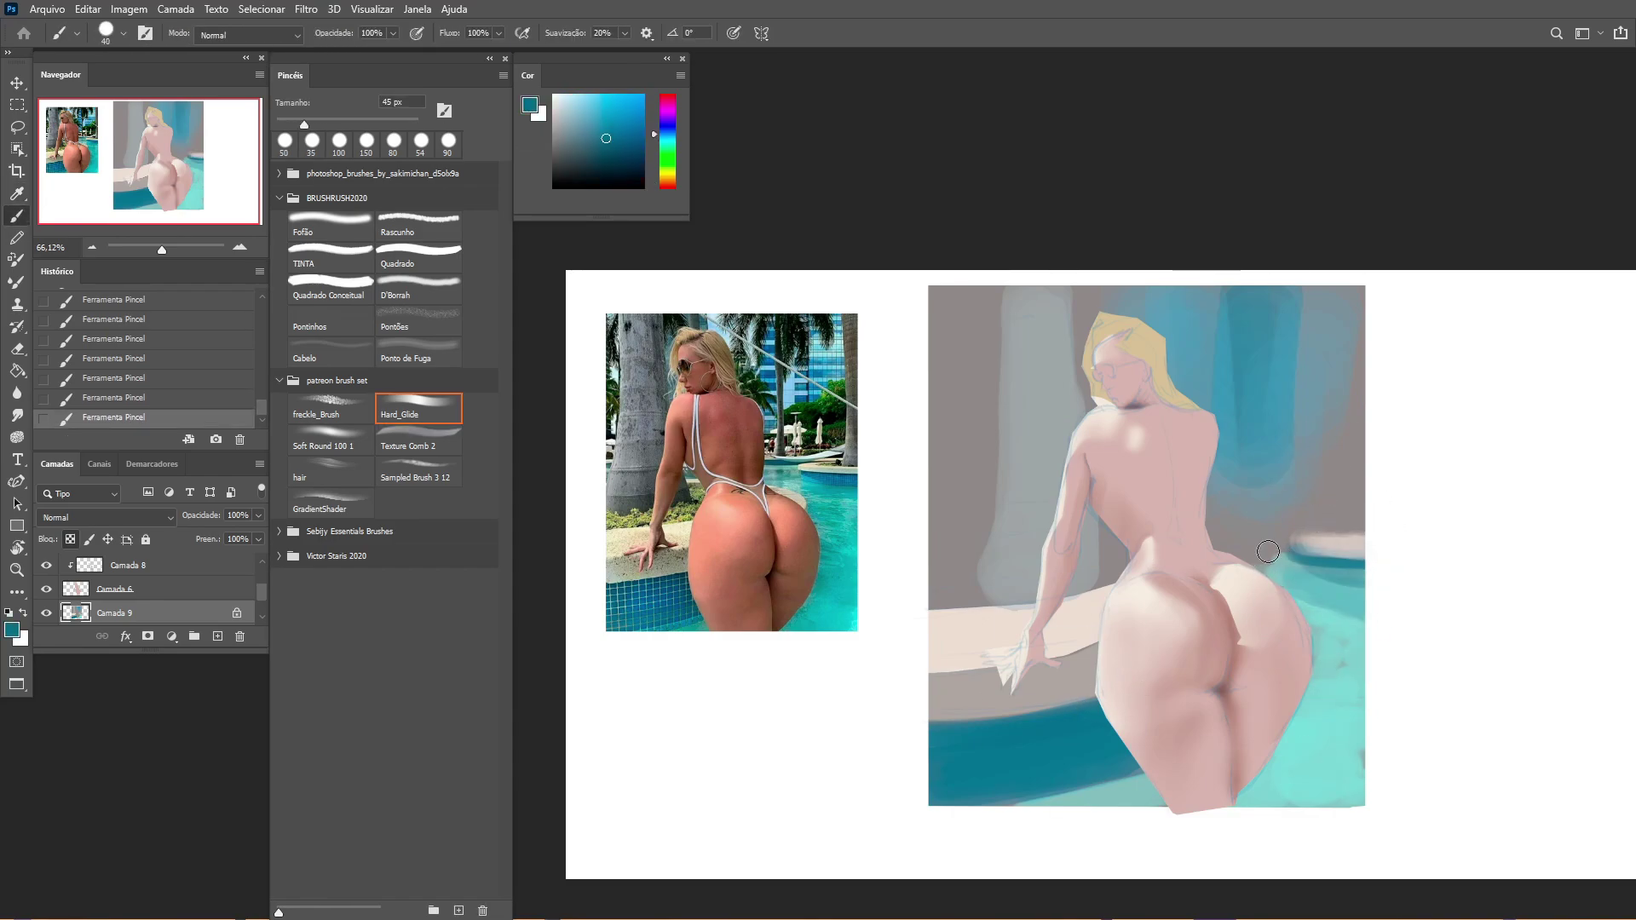
# Step: Shade the tree trunk behind the head and arm with darker sampled grays using a smaller brush
pyautogui.press('[')
pyautogui.press('[')
pyautogui.press('[')
pyautogui.keyDown('alt'); pyautogui.click(1078, 316); pyautogui.keyUp('alt')
pyautogui.moveTo(1076, 298); pyautogui.dragTo(1078, 443)
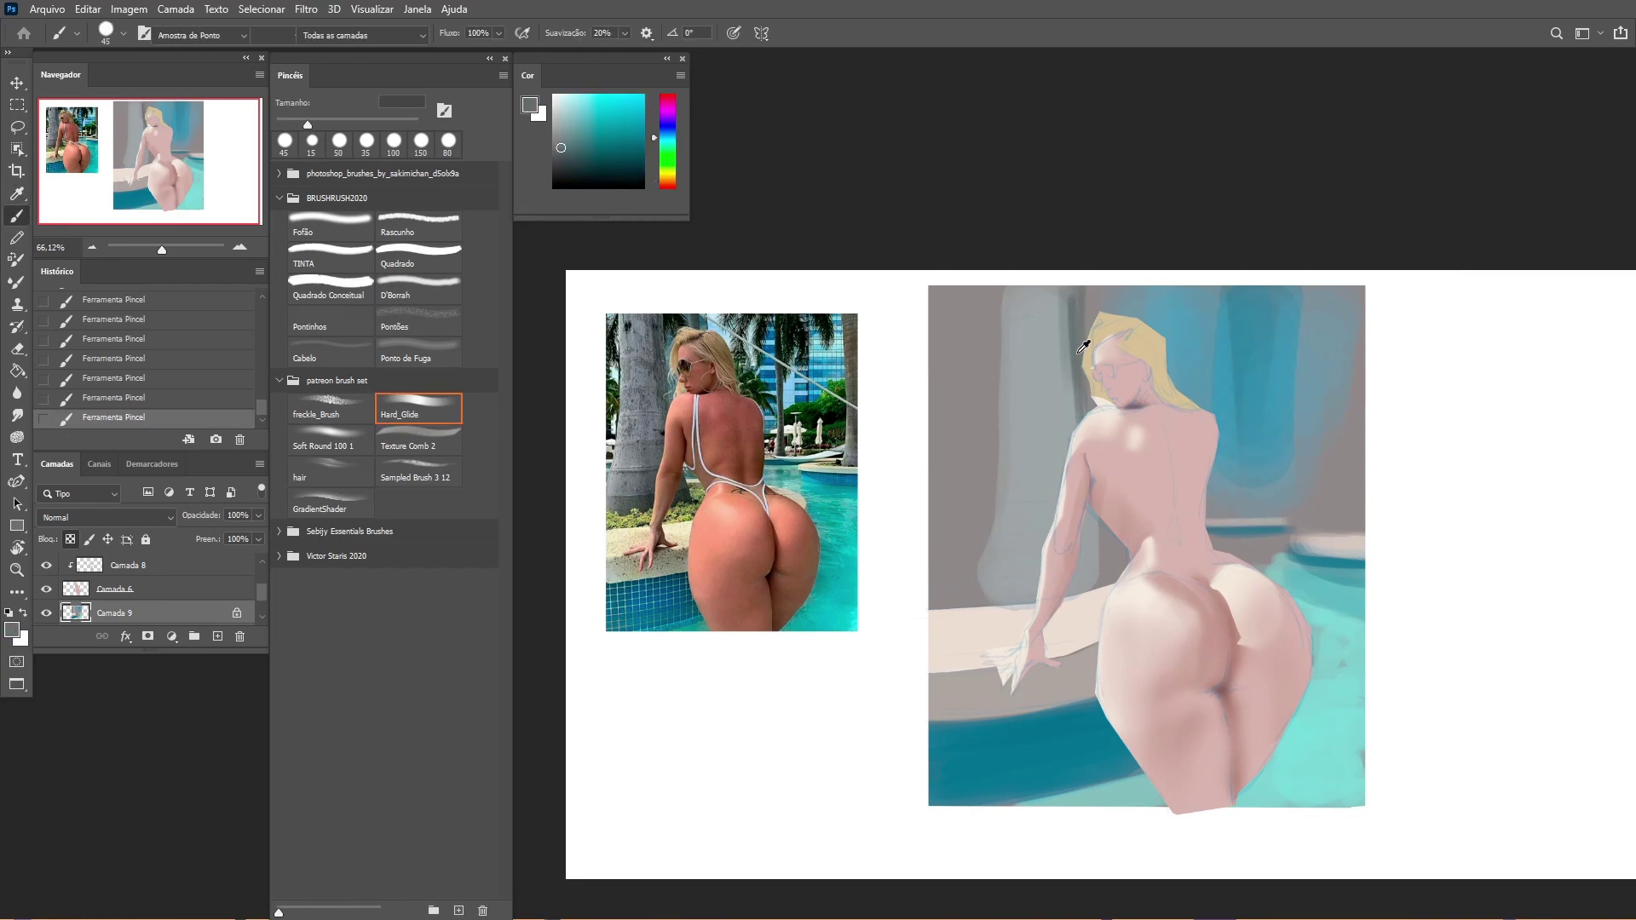
pyautogui.keyDown('alt'); pyautogui.click(999, 530); pyautogui.keyUp('alt')
pyautogui.moveTo(980, 452); pyautogui.dragTo(975, 371)
# Step: Enlarge the brush and paint pale blue vertical strokes around the trunks and behind the head
pyautogui.press(']')
pyautogui.press(']')
pyautogui.press(']')
pyautogui.moveTo(955, 290)
pyautogui.mouseDown()
pyautogui.moveTo(932, 511)
pyautogui.moveTo(1099, 285)
pyautogui.moveTo(1176, 383)
pyautogui.mouseUp()
pyautogui.keyDown('alt'); pyautogui.click(1324, 400); pyautogui.keyUp('alt')
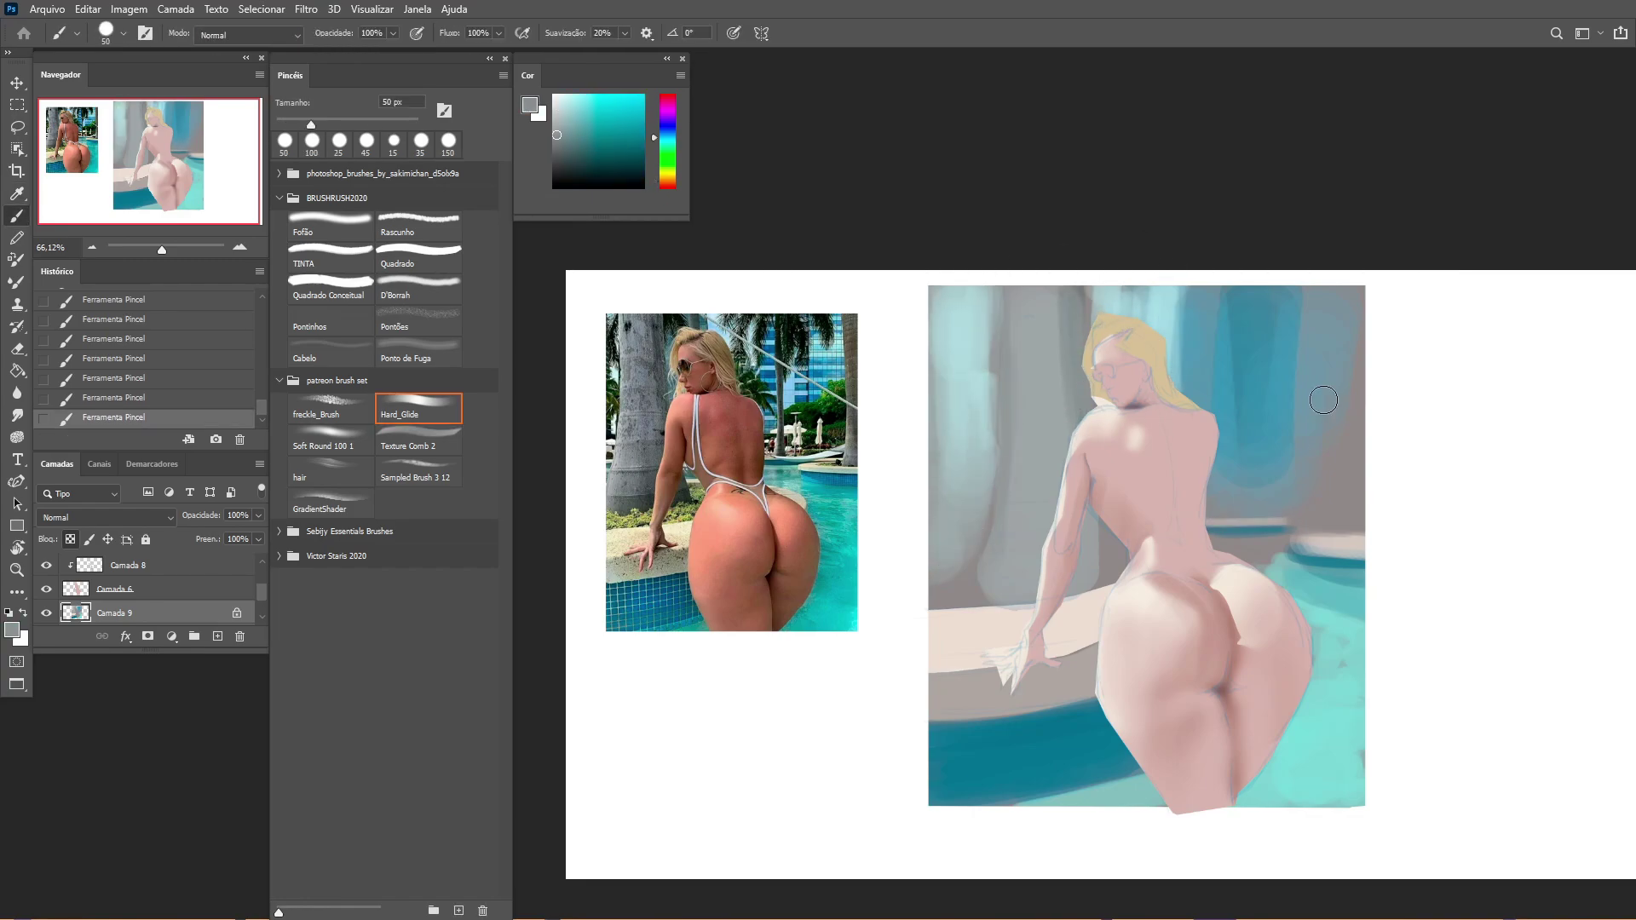
# Step: Refine the blue-gray building strokes and paint green bushes beyond the shoulder, sampling nearby background colors
pyautogui.moveTo(1324, 400)
pyautogui.mouseDown()
pyautogui.moveTo(1356, 294)
pyautogui.moveTo(1333, 463)
pyautogui.mouseUp()
pyautogui.moveTo(1321, 332)
pyautogui.mouseDown()
pyautogui.moveTo(1304, 461)
pyautogui.moveTo(1231, 494)
pyautogui.mouseUp()
pyautogui.keyDown('alt'); pyautogui.click(1284, 477); pyautogui.keyUp('alt')
pyautogui.keyDown('alt'); pyautogui.click(1236, 490); pyautogui.keyUp('alt')
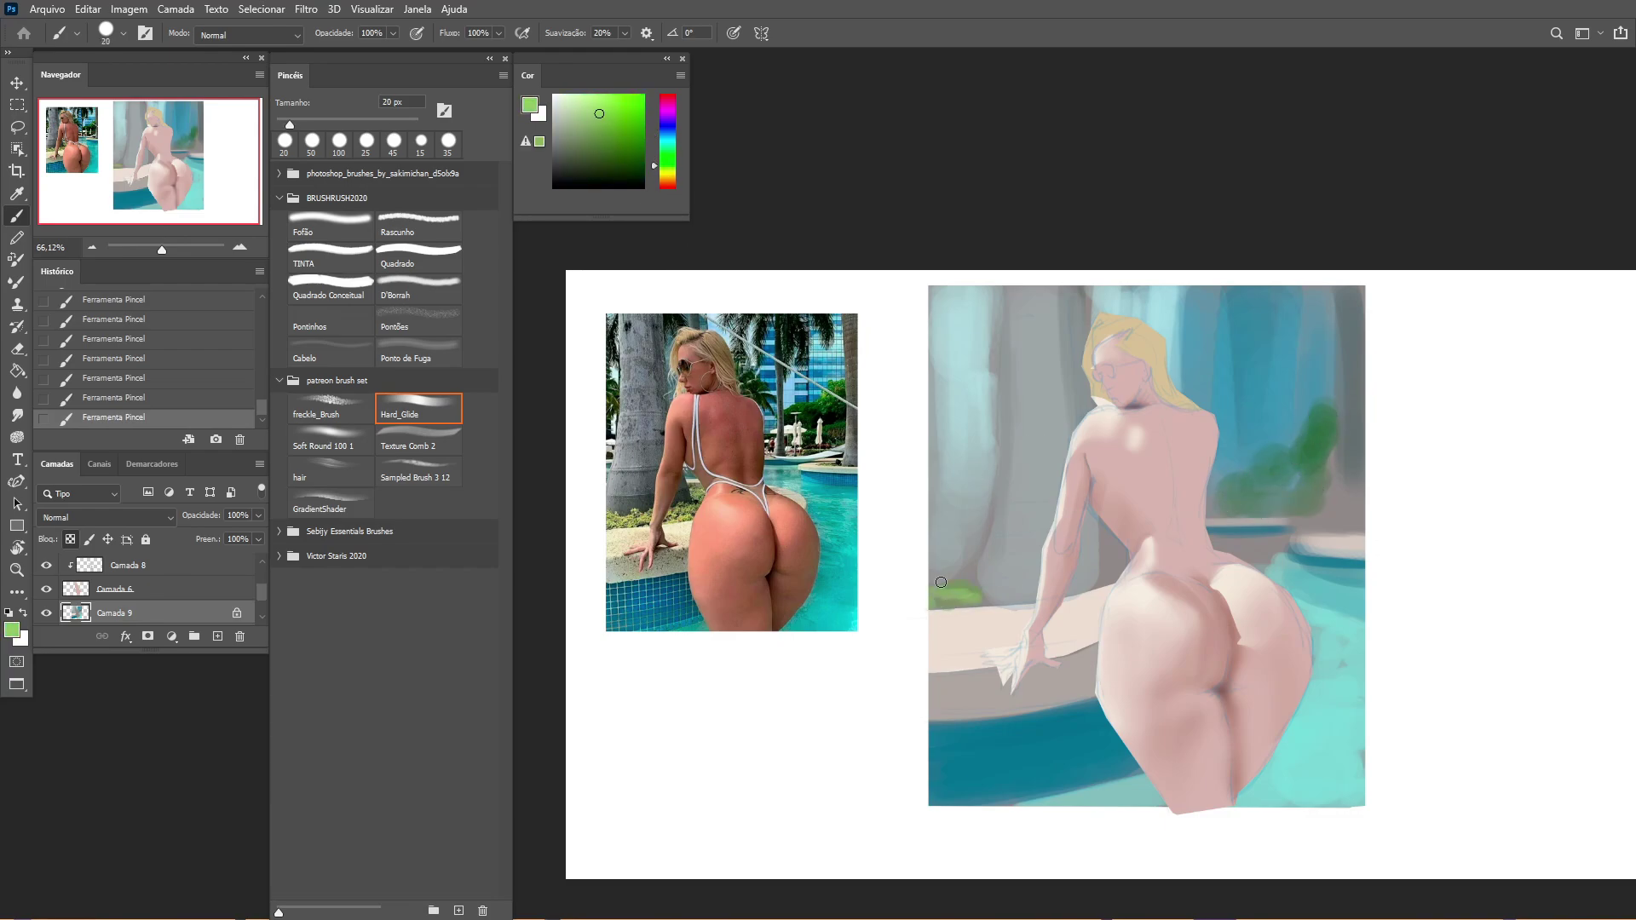
# Step: Extend the light green grass along the ledge behind the arm and sample the ledge's cream for a 20 px brush
pyautogui.keyDown('alt'); pyautogui.click(1116, 637); pyautogui.keyUp('alt')
pyautogui.press('[')
pyautogui.press('[')
pyautogui.press('[')
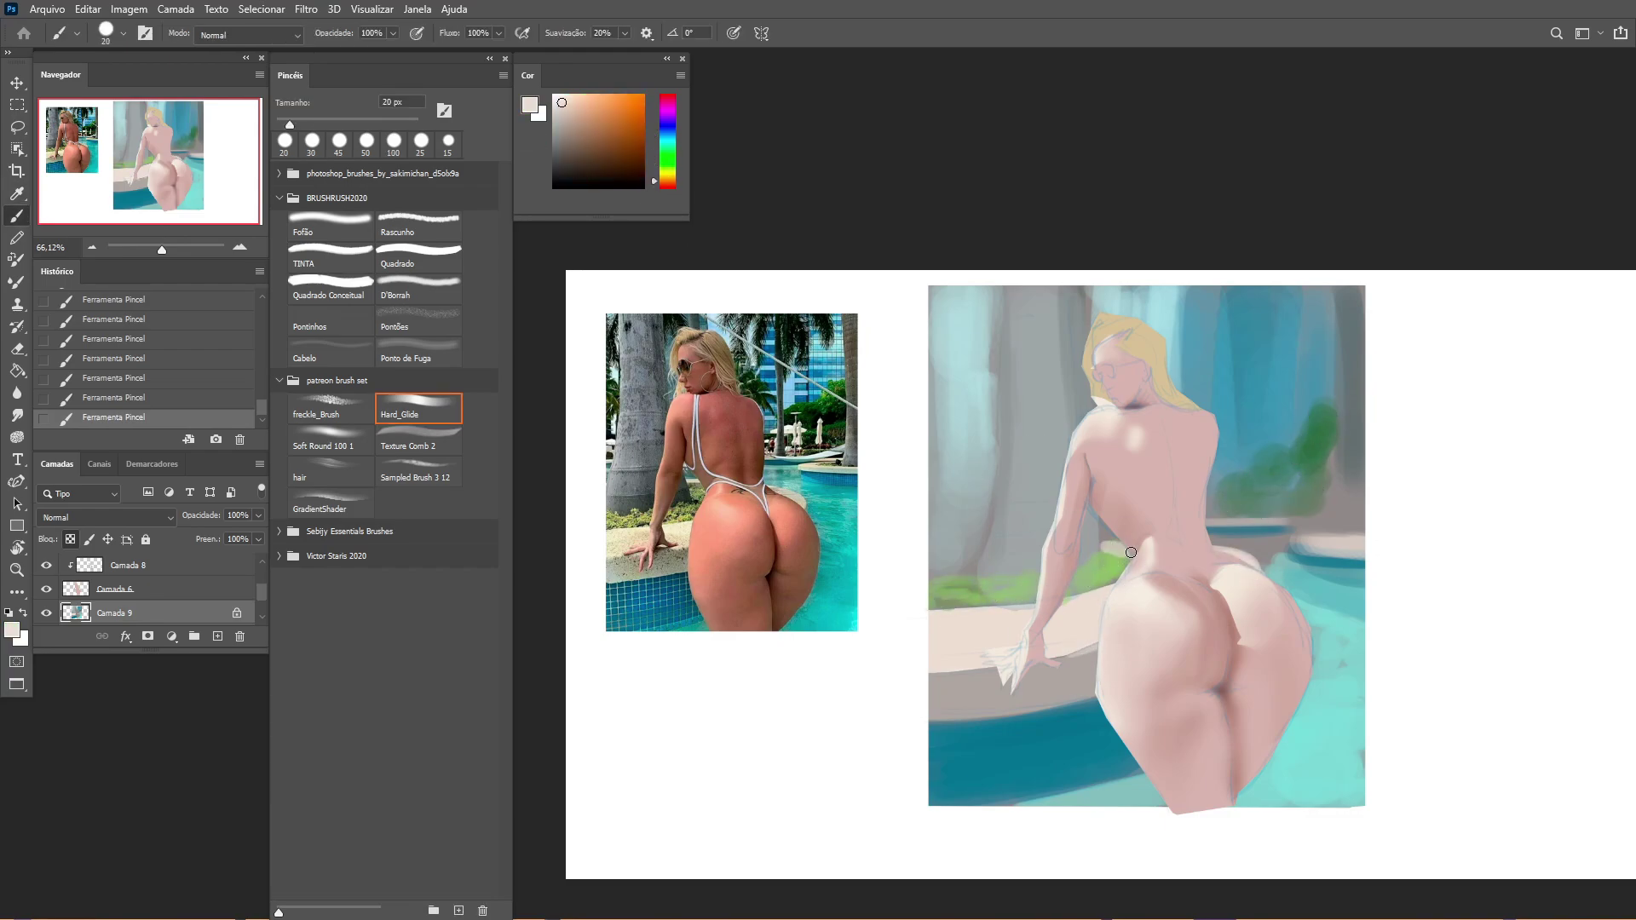
# Step: Paint dark green palm leaves in the backdrop's upper-left corner with a 35 px Hard_Glide brush
pyautogui.keyDown('alt'); pyautogui.click(1131, 552); pyautogui.keyUp('alt')
pyautogui.keyDown('alt'); pyautogui.click(933, 306); pyautogui.keyUp('alt')
pyautogui.moveTo(963, 290); pyautogui.dragTo(931, 315)
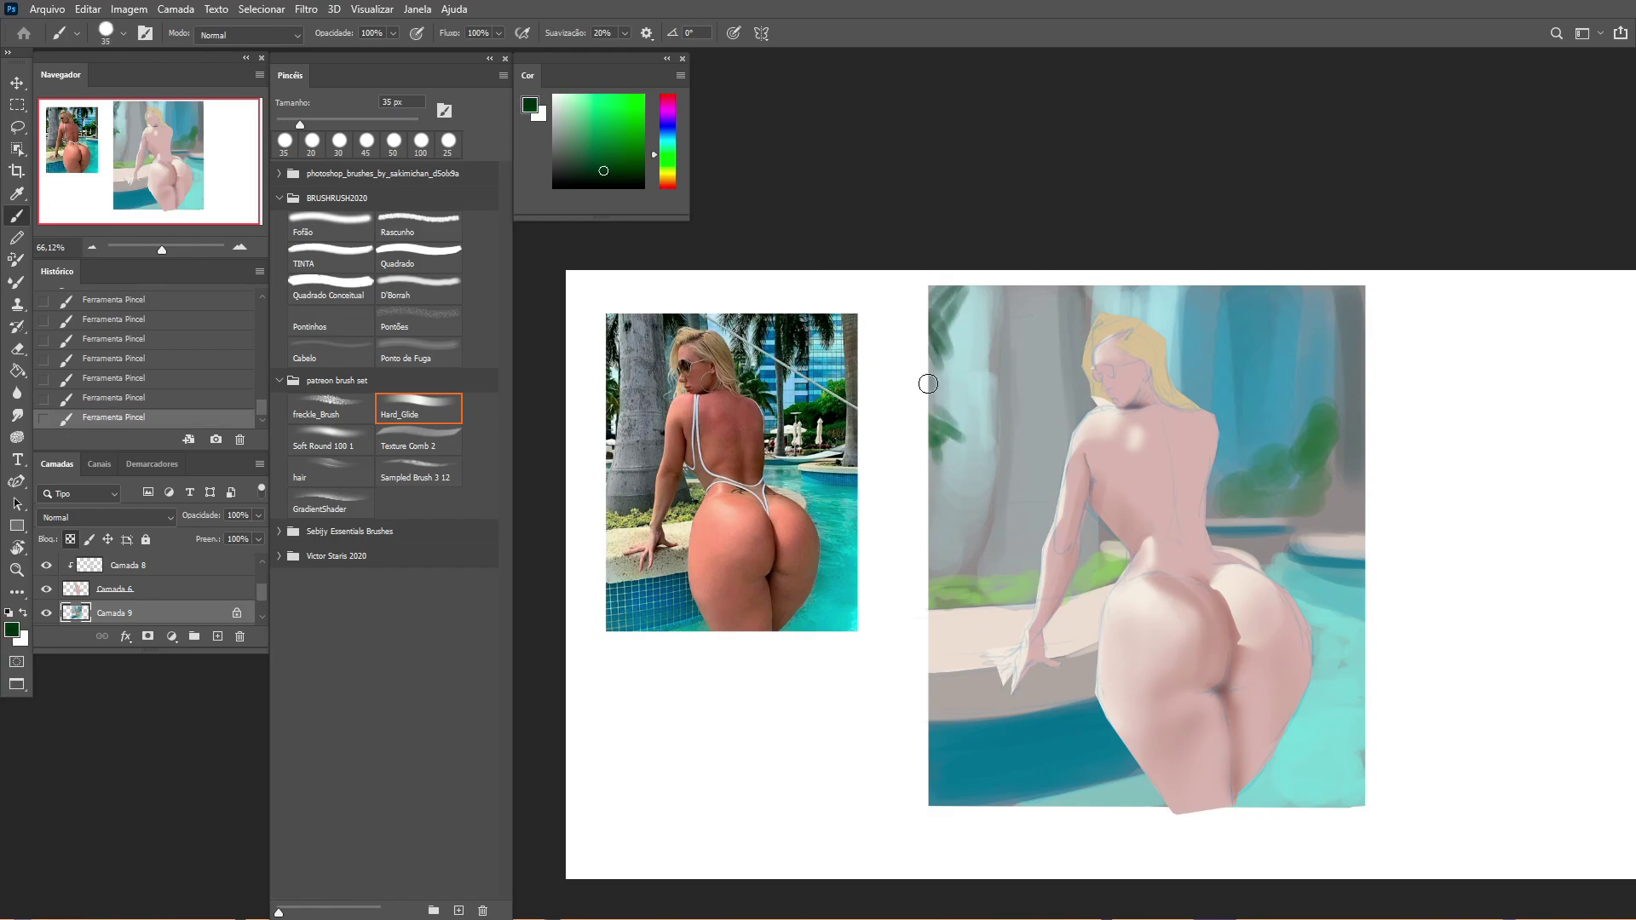
# Step: Undo the last palm stroke and paint thin leaves above the head with a 9 px brush in a sampled gray-green
pyautogui.hotkey('ctrl', 'z')
pyautogui.press('[')
pyautogui.press('[')
pyautogui.press('[')
pyautogui.press('[')
pyautogui.keyDown('alt'); pyautogui.click(1358, 365); pyautogui.keyUp('alt')
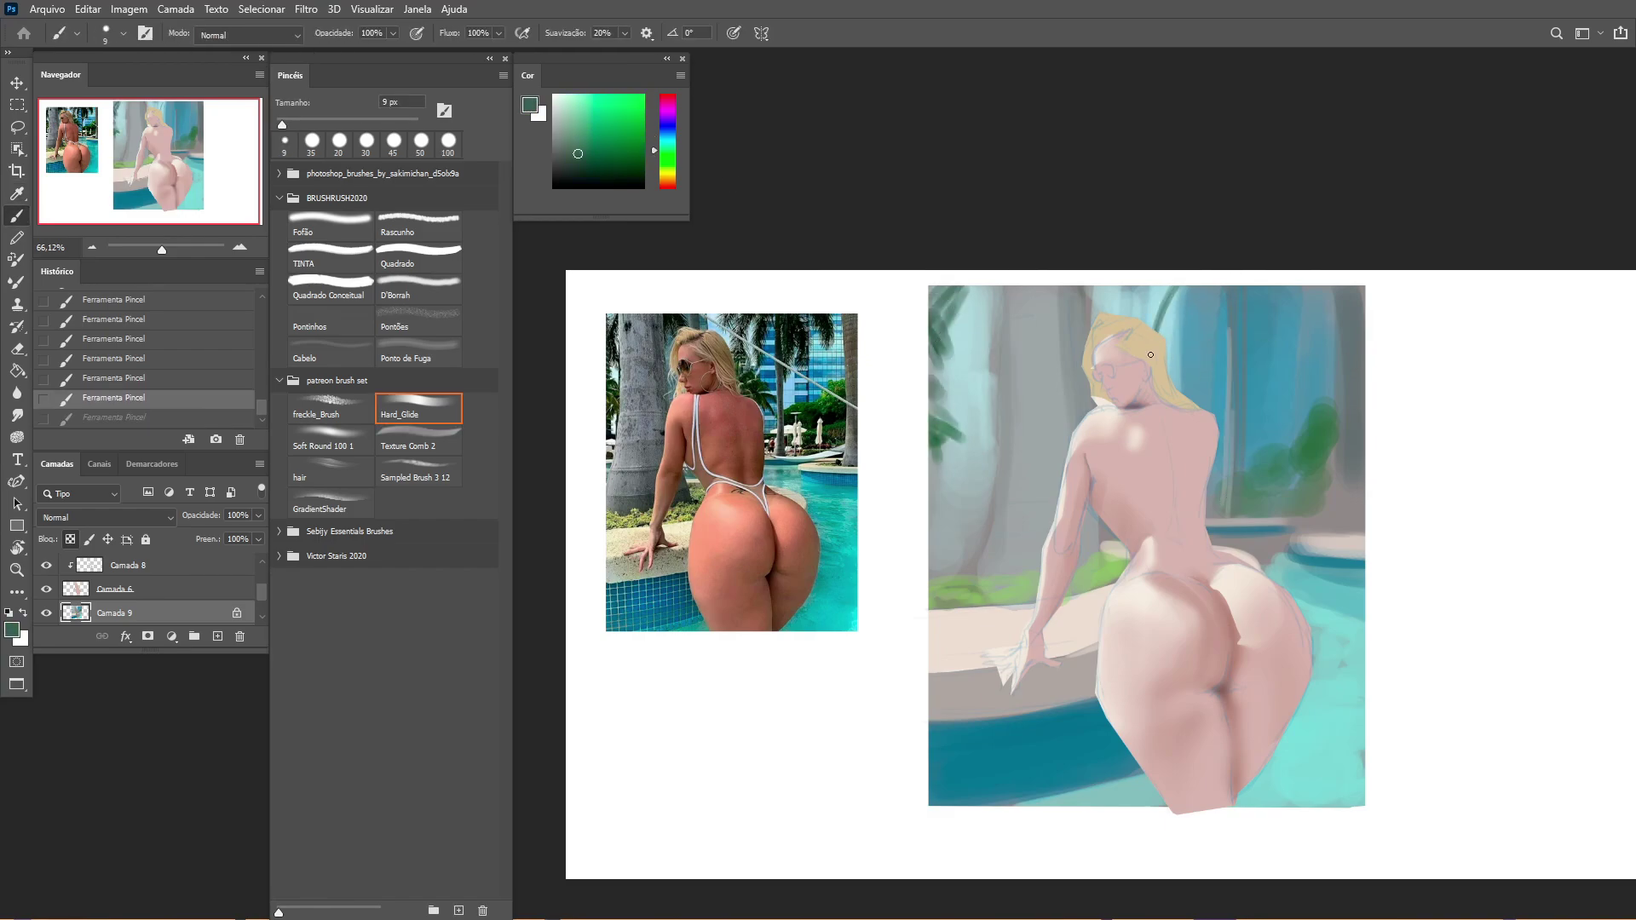
pyautogui.moveTo(1150, 317); pyautogui.dragTo(1138, 288)
# Step: Paint pale highlights on the palm trunk behind the arm with a 25 px brush, sampling nearby light blue and gray
pyautogui.press(']')
pyautogui.press(']')
pyautogui.press(']')
pyautogui.press(']')
pyautogui.keyDown('alt'); pyautogui.click(1322, 353); pyautogui.keyUp('alt')
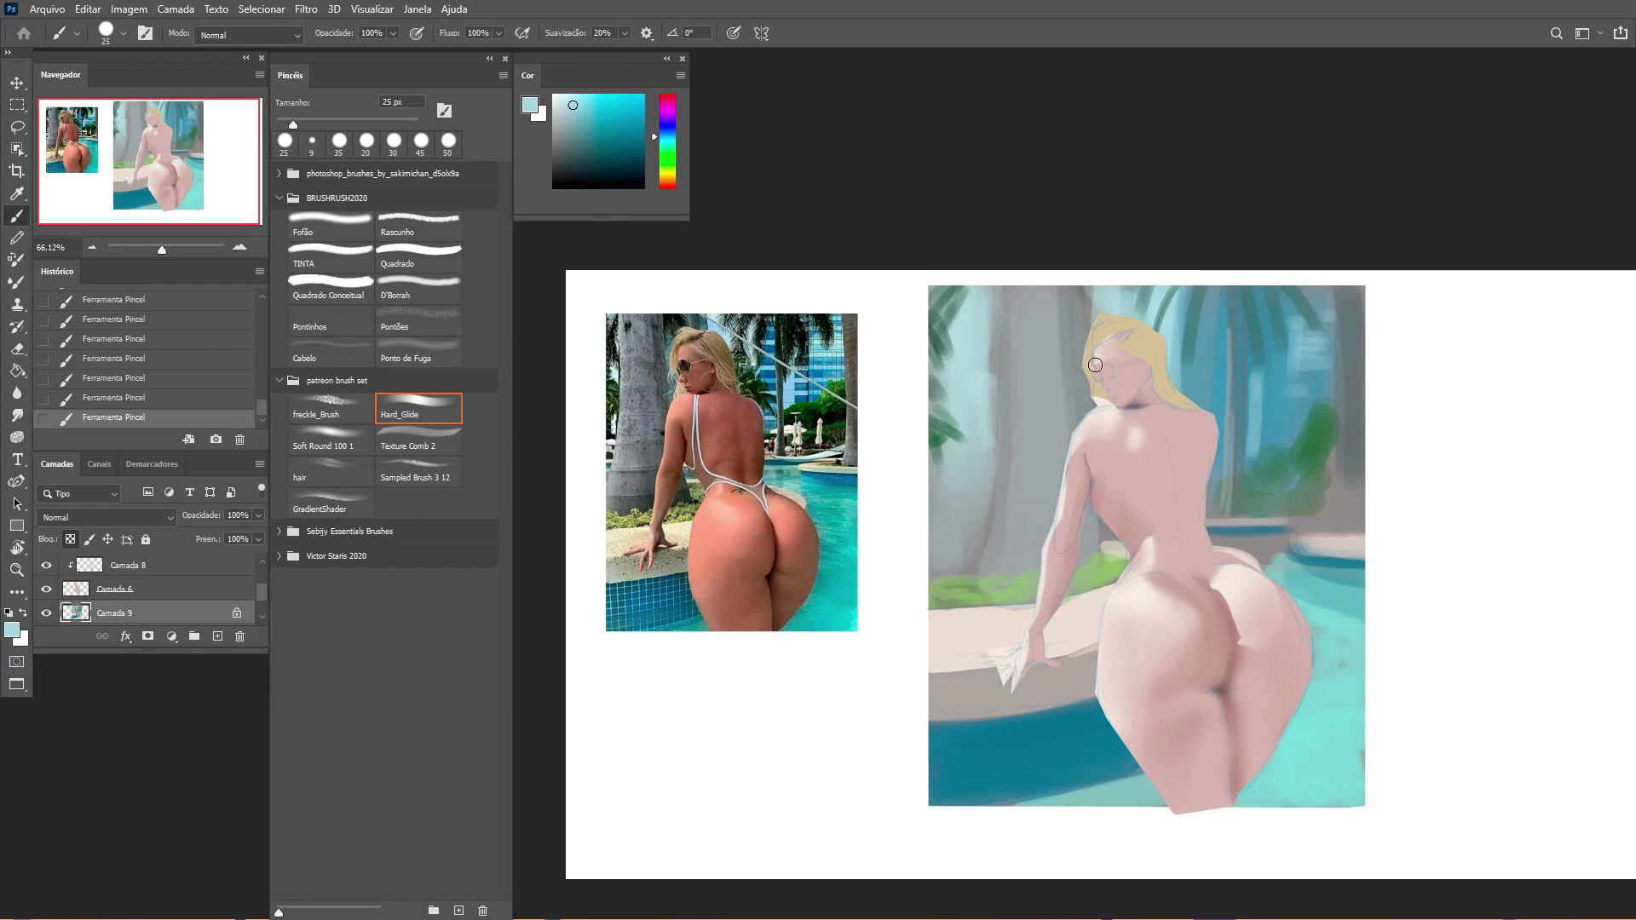
pyautogui.keyDown('alt'); pyautogui.click(1007, 300); pyautogui.keyUp('alt')
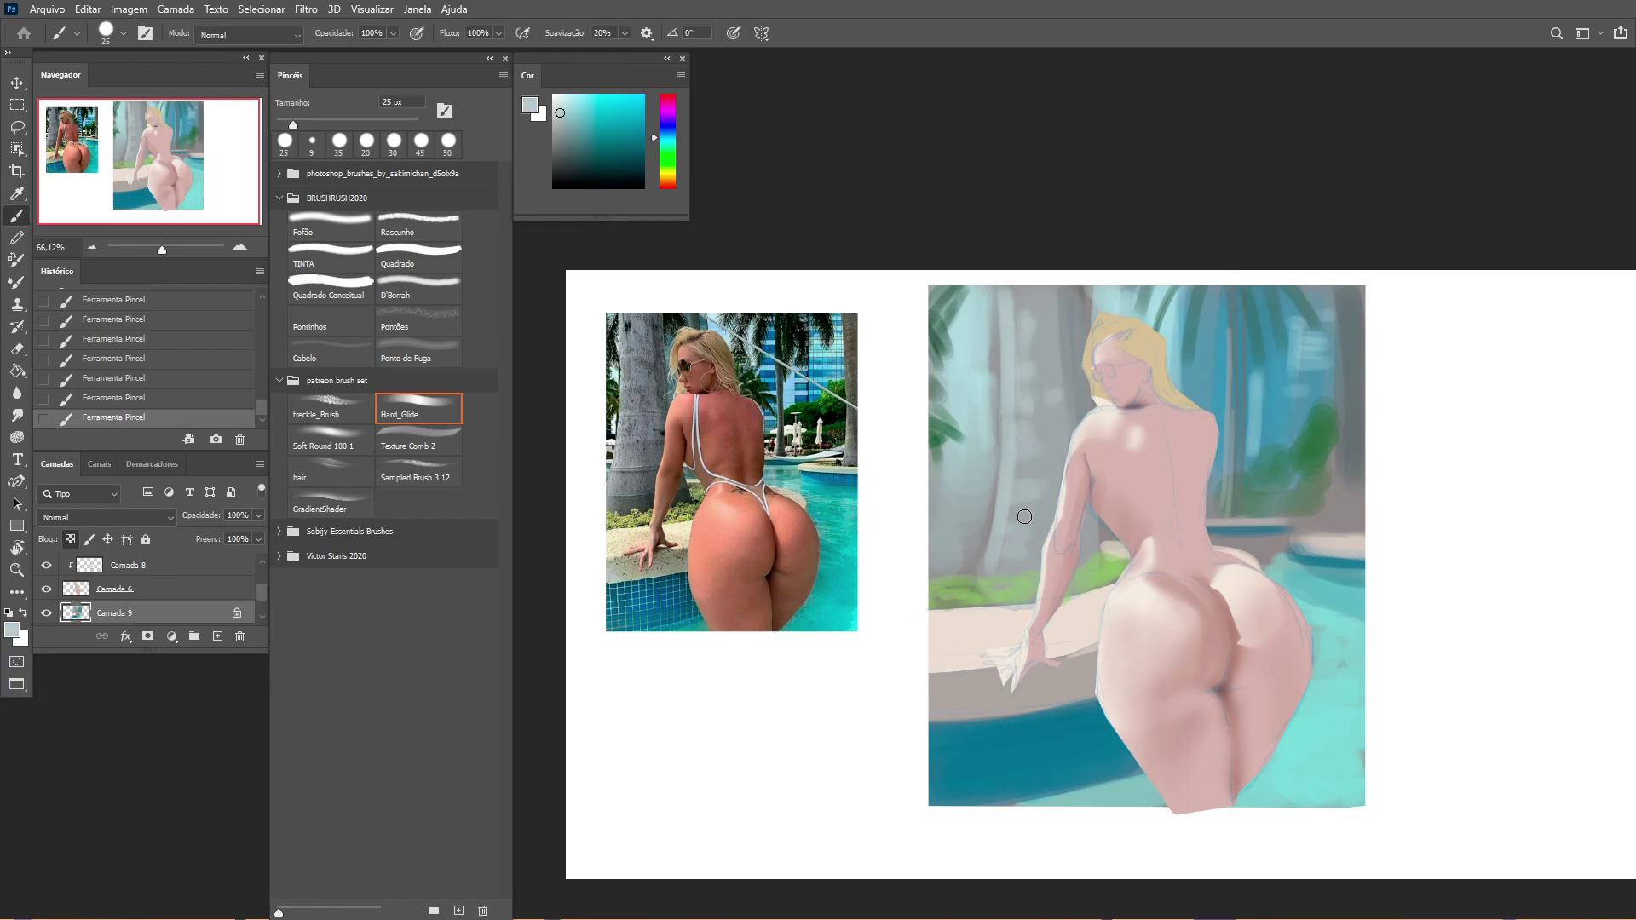
# Step: Duplicate the background layer and paint finer dark green palm leaves along the backdrop's upper edge with a sampled green
pyautogui.hotkey('ctrl', 'j')
pyautogui.press('[')
pyautogui.press('[')
pyautogui.press('[')
pyautogui.press('[')
pyautogui.press('[')
pyautogui.keyDown('alt'); pyautogui.click(959, 326); pyautogui.keyUp('alt')
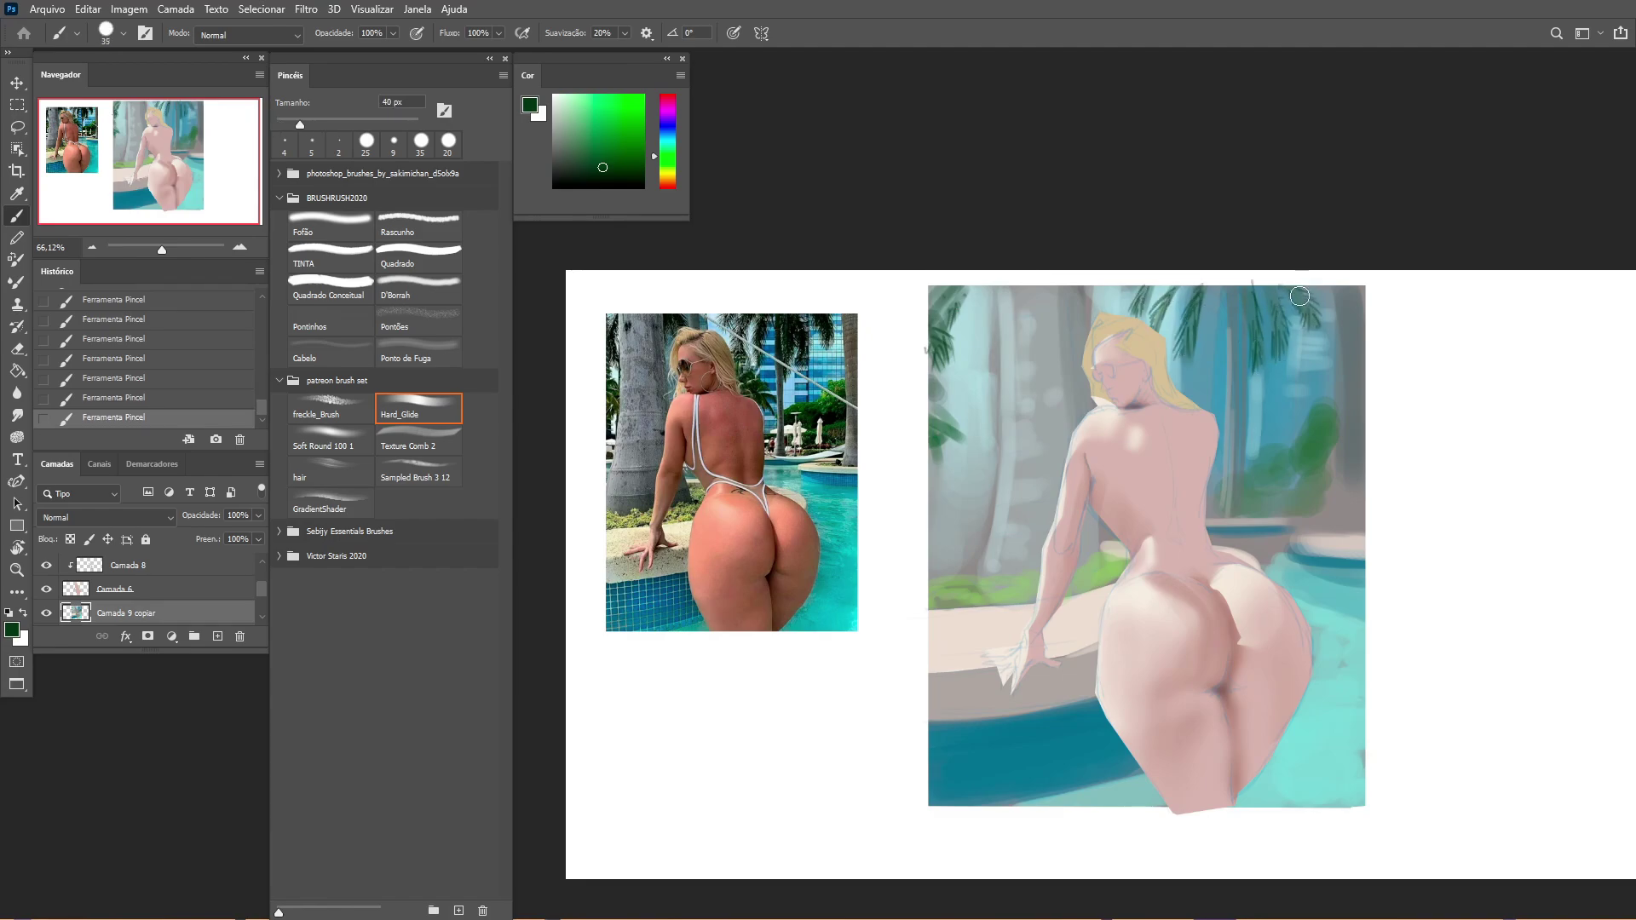
pyautogui.press('[')
pyautogui.press('[')
# Step: Draw a closed Pen path around the large palm trunk, flaring its base out to the backdrop's left edge
pyautogui.press('p')
pyautogui.click(989, 286)
pyautogui.click(991, 426)
pyautogui.click(992, 475)
pyautogui.click(991, 501)
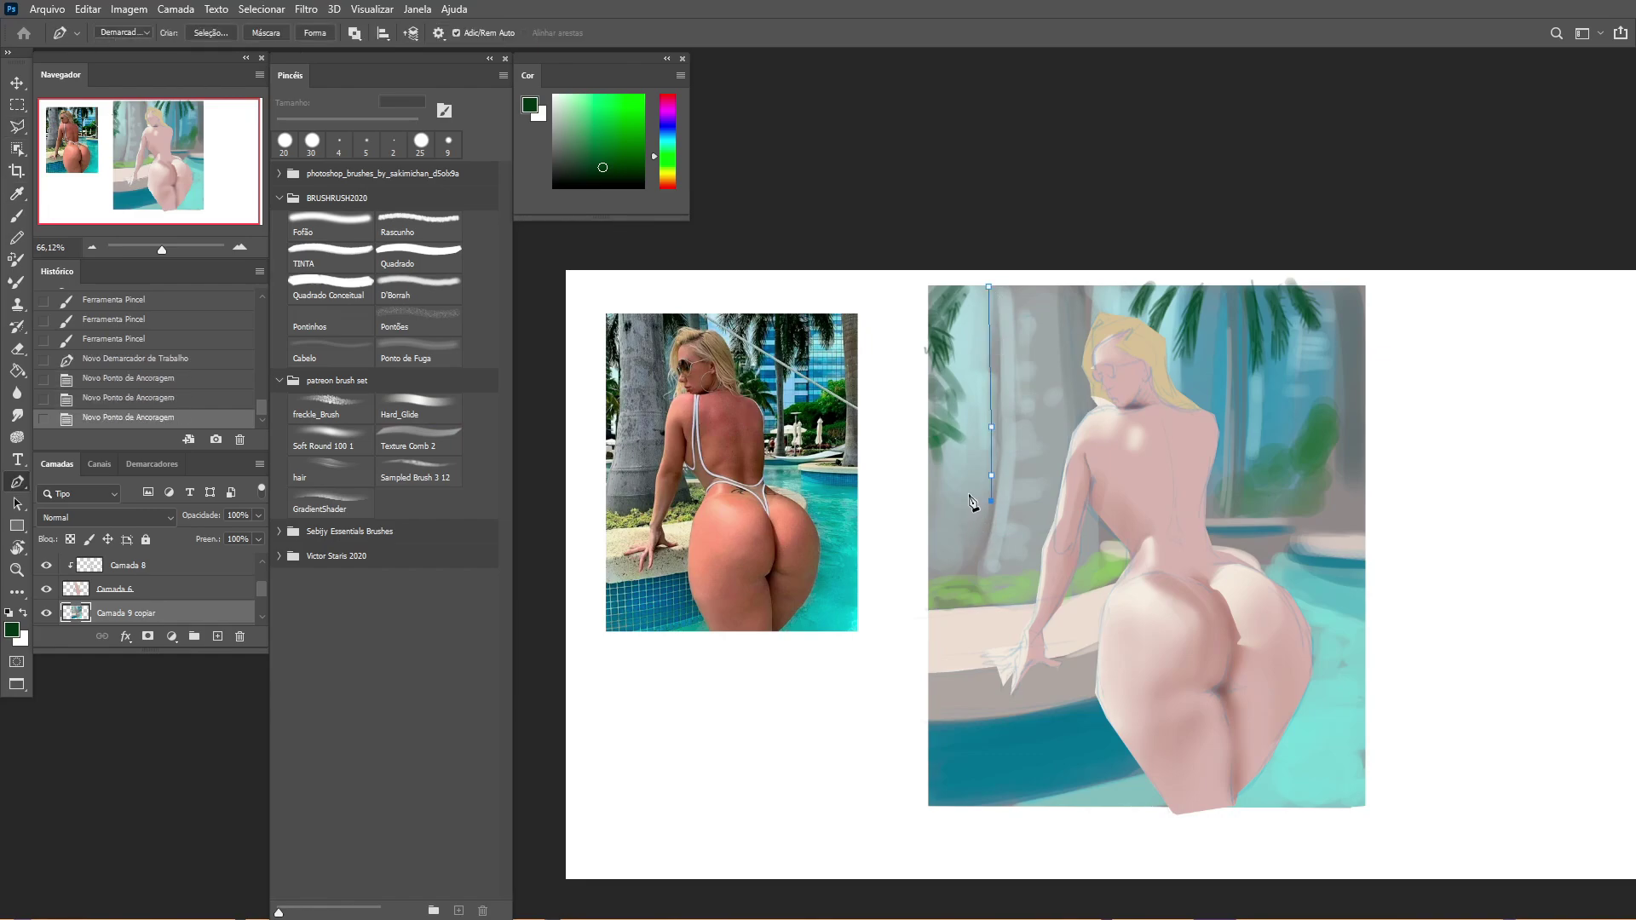
pyautogui.hotkey('ctrl', 'z')
pyautogui.click(970, 502)
pyautogui.click(954, 531)
pyautogui.click(930, 572)
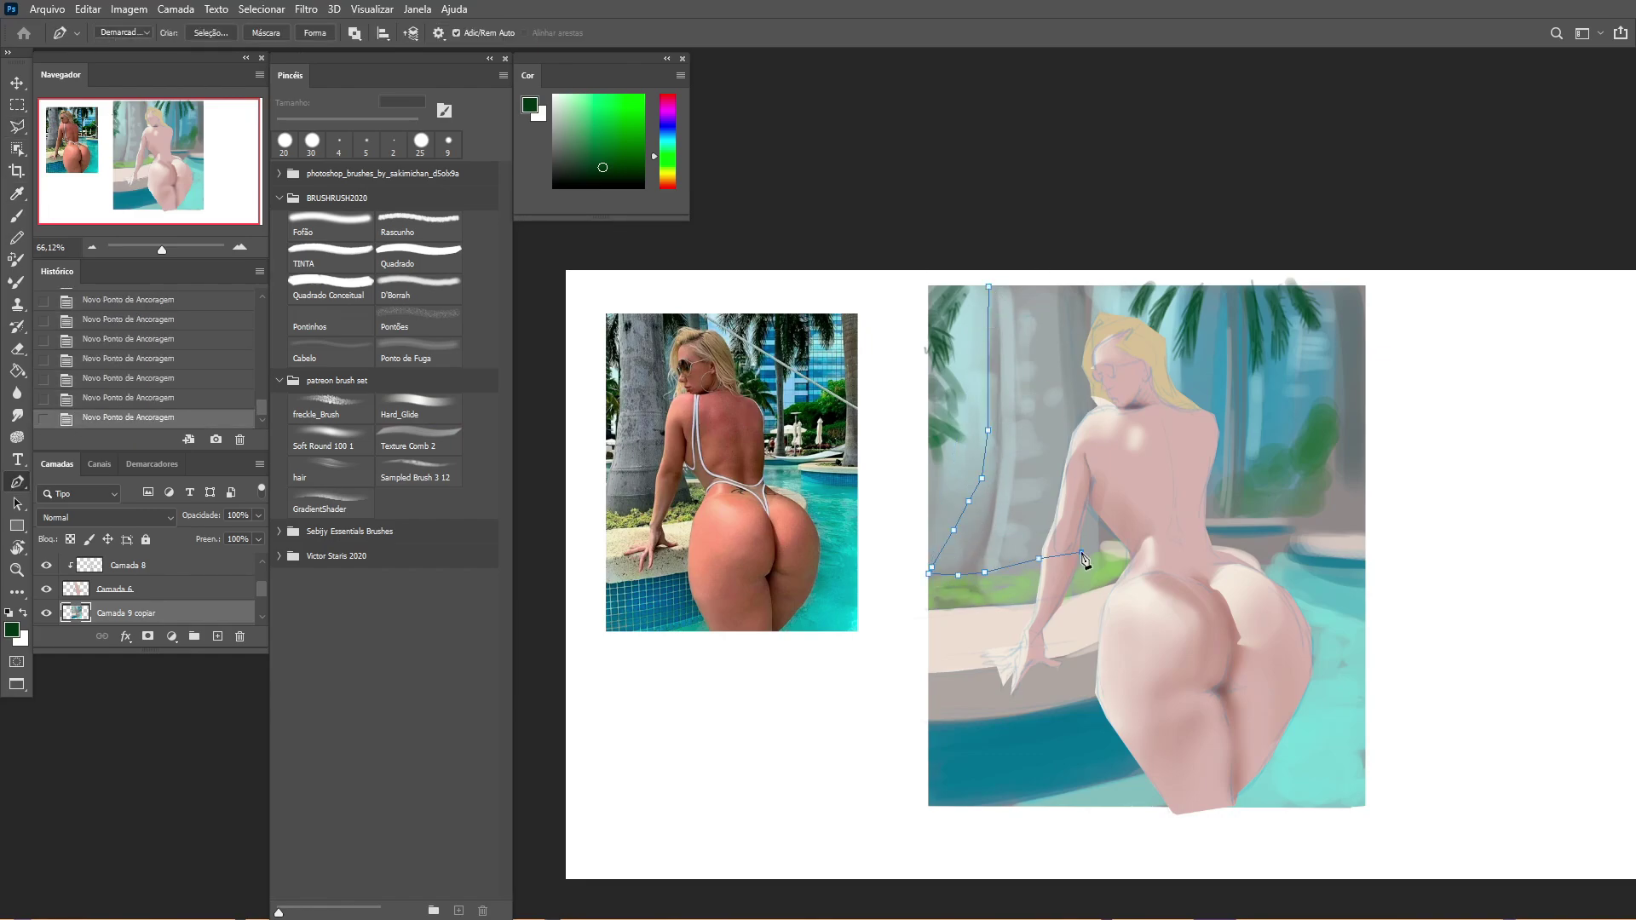
pyautogui.click(1106, 543)
pyautogui.click(1088, 415)
pyautogui.click(1087, 317)
pyautogui.click(989, 287)
# Step: Convert the trunk path to a selection and fill it with gray using the Quadrado brush on the transparency-locked layer
pyautogui.press('/')
pyautogui.press('b')
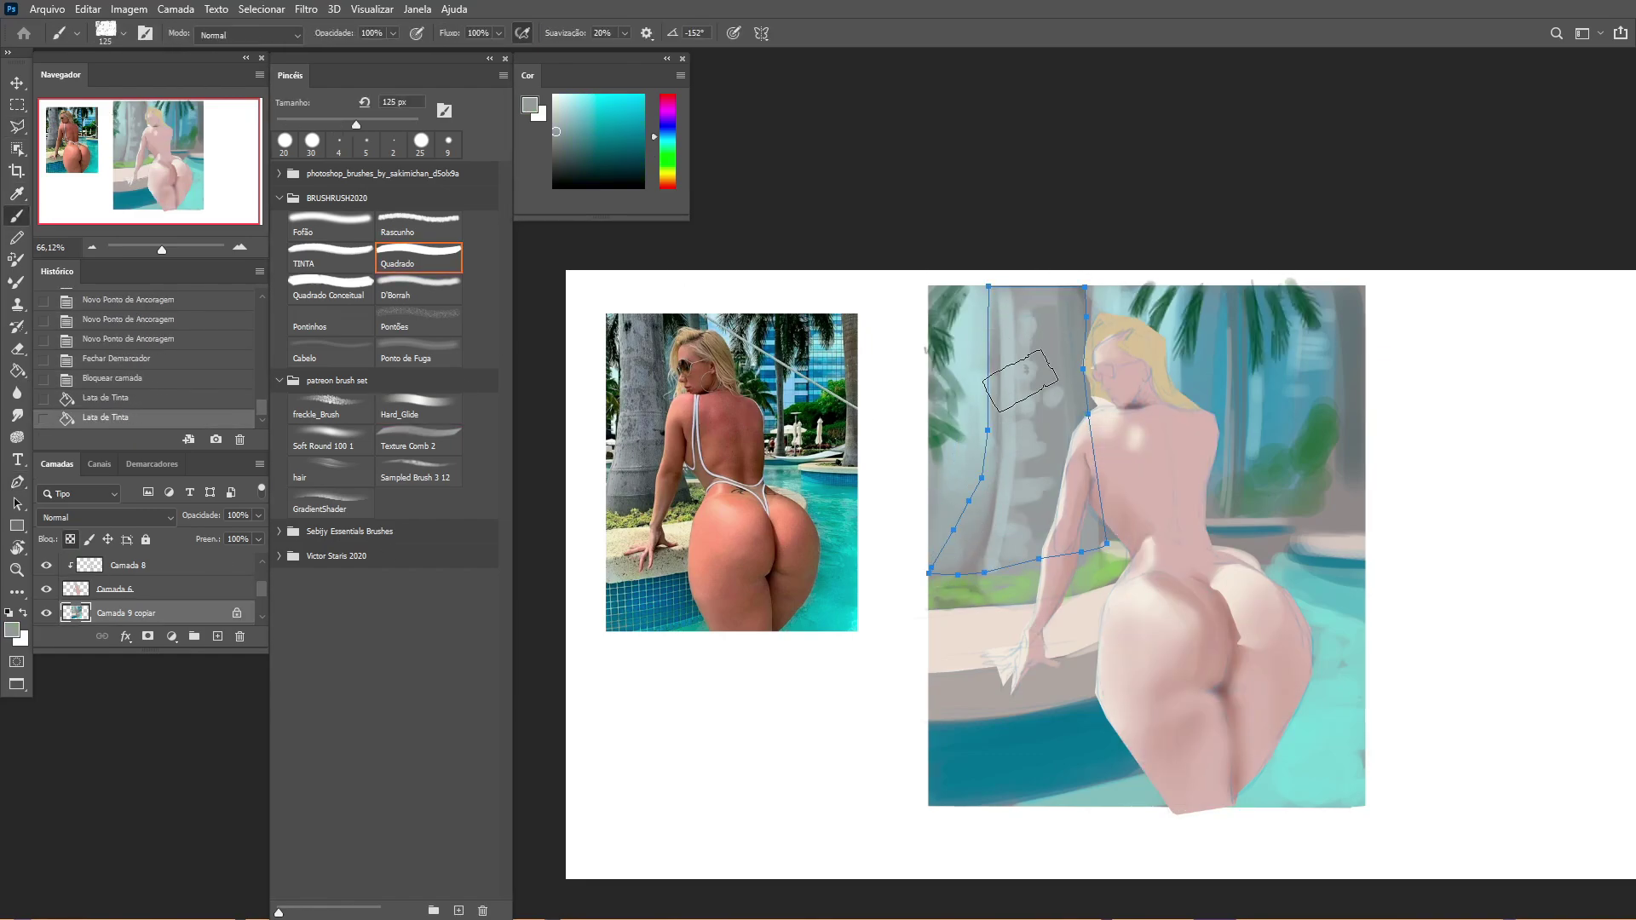
pyautogui.hotkey('ctrl', 'Return')
pyautogui.moveTo(1020, 381)
pyautogui.mouseDown()
pyautogui.moveTo(1031, 511)
pyautogui.moveTo(976, 308)
pyautogui.mouseUp()
pyautogui.press('[')
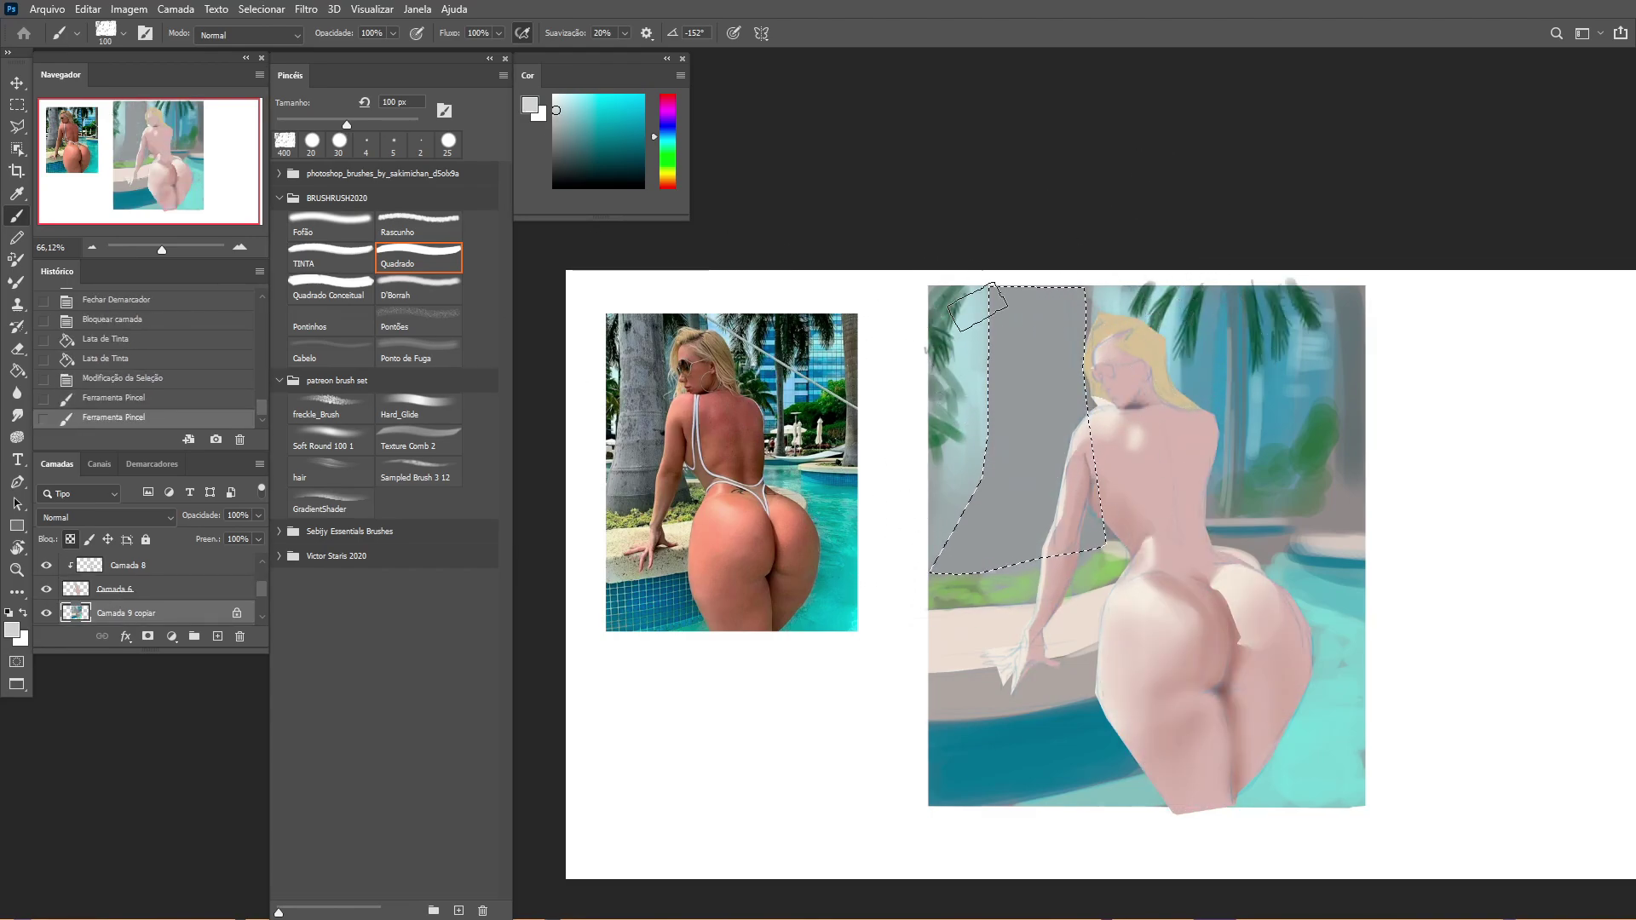
# Step: Smudge the gray shades vertically along the selected trunk down to its base, and deselect it
pyautogui.press('r')
pyautogui.moveTo(946, 597); pyautogui.dragTo(980, 435)
pyautogui.moveTo(1005, 290); pyautogui.dragTo(1023, 529)
pyautogui.moveTo(1014, 393); pyautogui.dragTo(980, 562)
pyautogui.hotkey('ctrl', 'd')
# Step: Merge the Camada 9 copiar and Camada 9 background layers into one
pyautogui.scroll(-1, 1108, 512)
pyautogui.scroll(-2, 128, 597)
pyautogui.rightClick(152, 594)
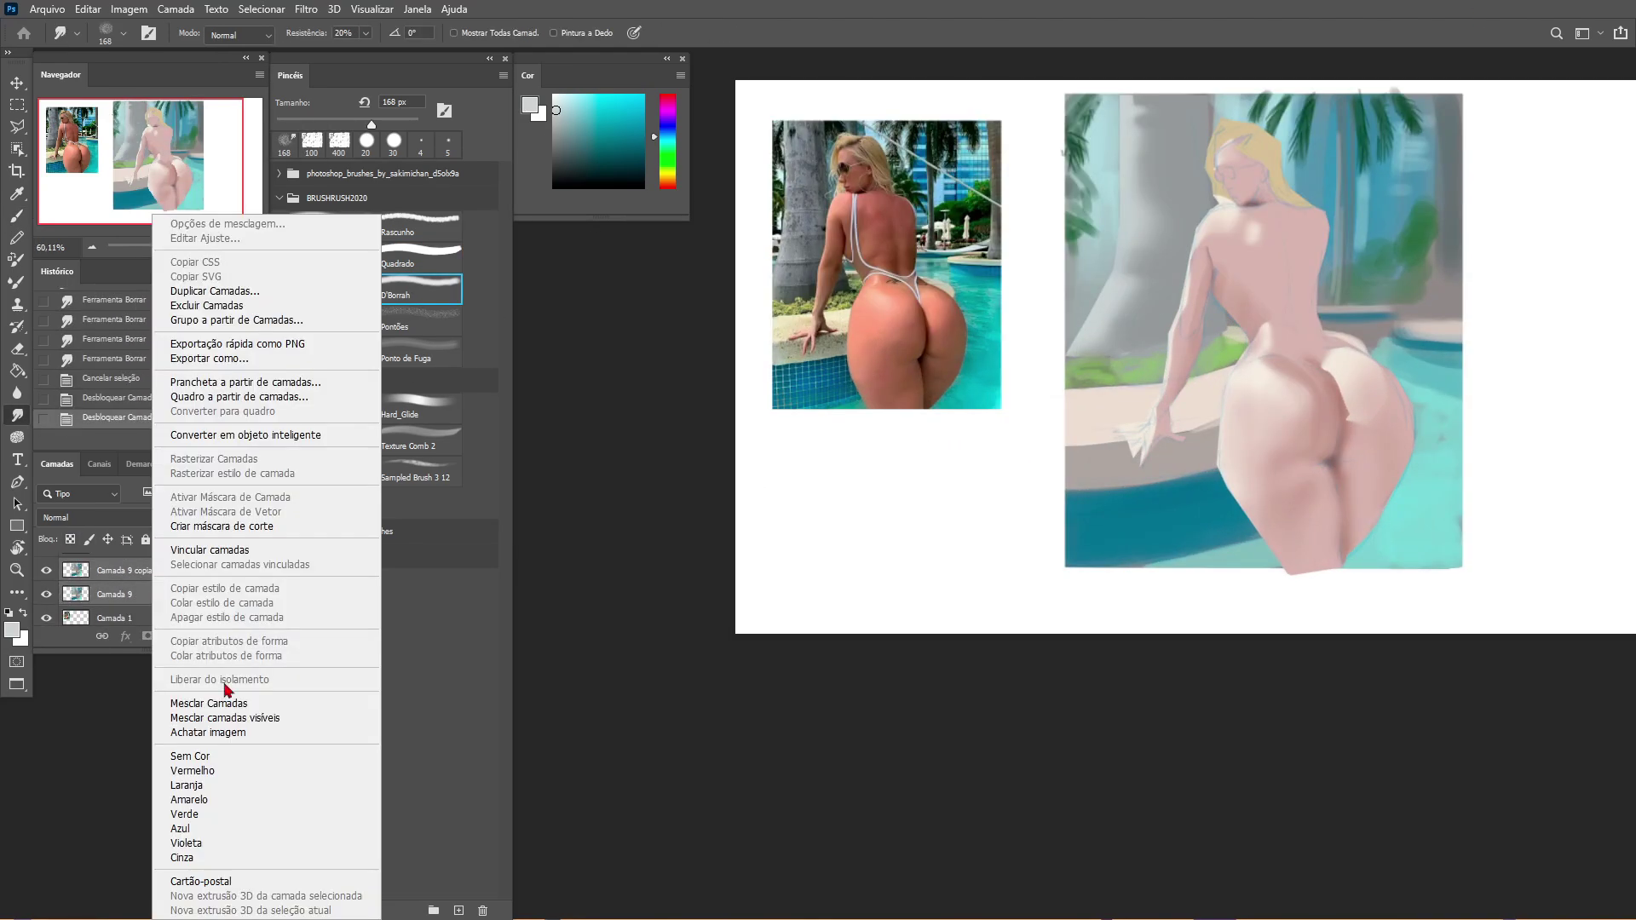
pyautogui.click(209, 703)
# Step: Duplicate the merged background layer and apply a Gaussian Blur to the copy
pyautogui.hotkey('ctrl', 'j')
pyautogui.click(306, 8)
pyautogui.click(580, 287)
pyautogui.press('Return')
# Step: Lasso the lower foreground of the blurred background copy, delete that area, and clear the selection
pyautogui.press('l')
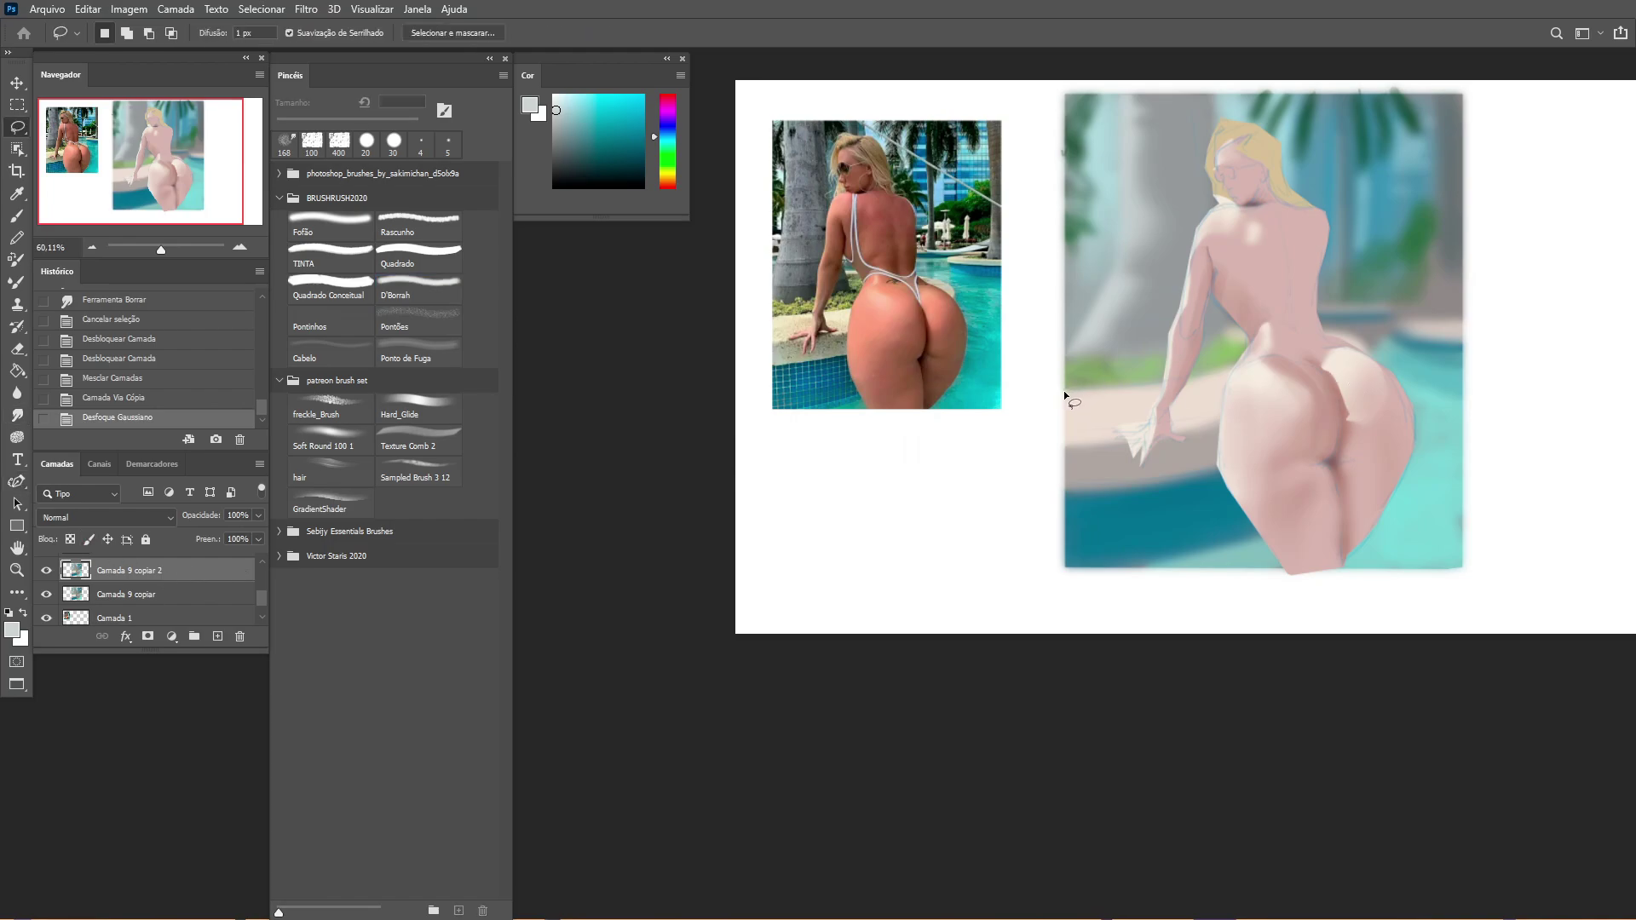
pyautogui.moveTo(1064, 390); pyautogui.dragTo(1535, 358)
pyautogui.press('Delete')
pyautogui.hotkey('ctrl', 'd')
pyautogui.moveTo(1179, 505); pyautogui.dragTo(1091, 552)
pyautogui.scroll(2, 75, 601)
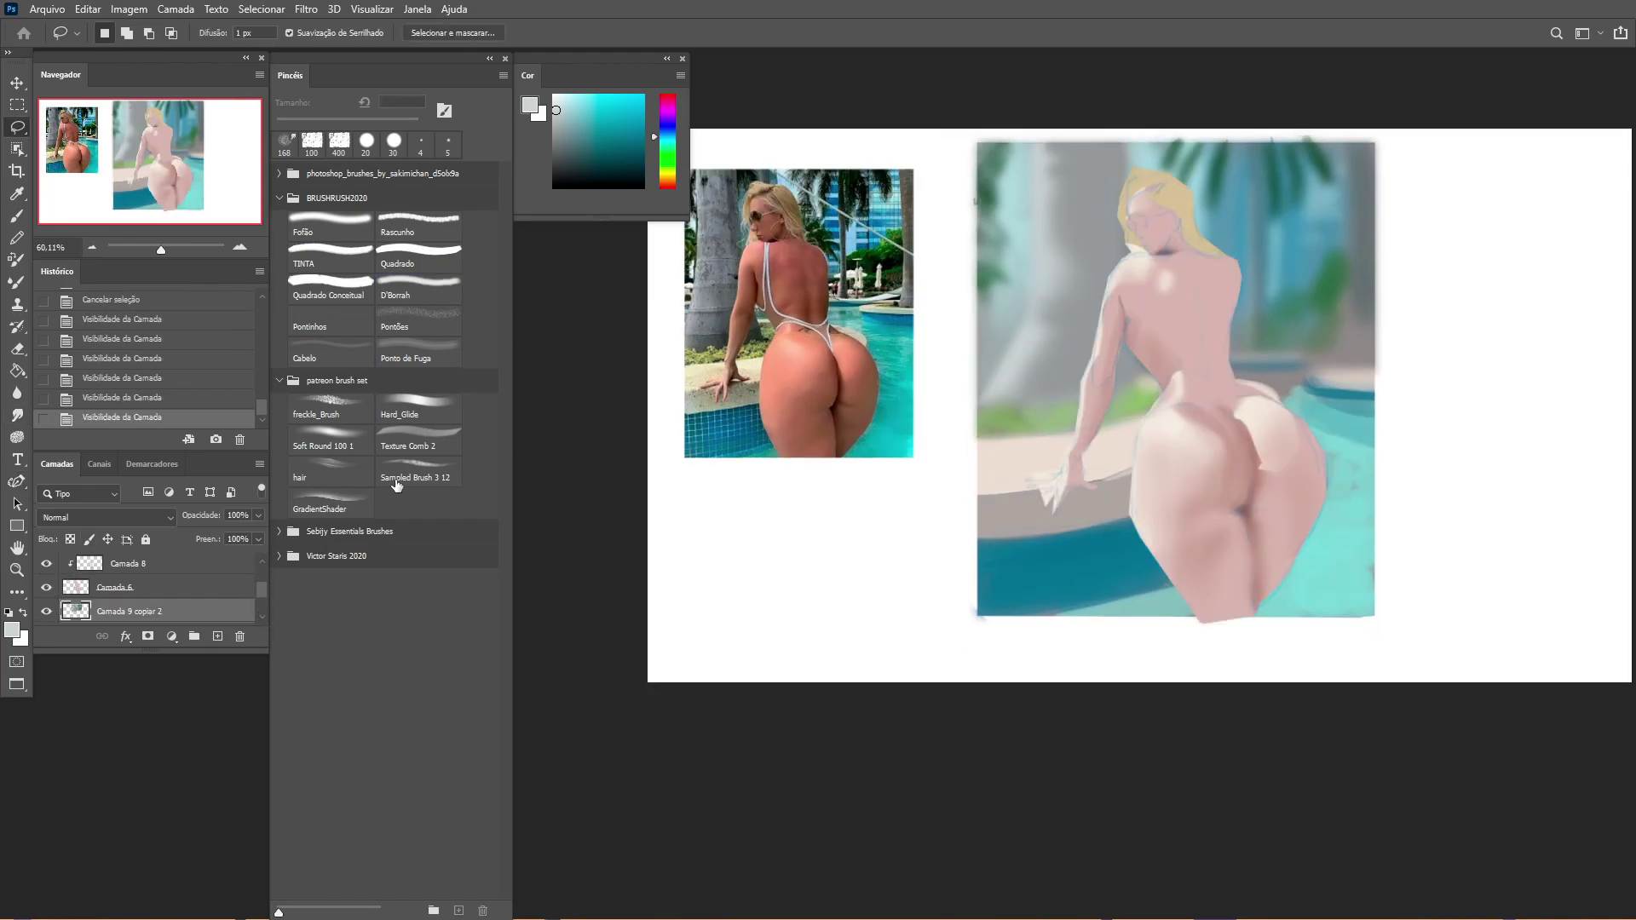